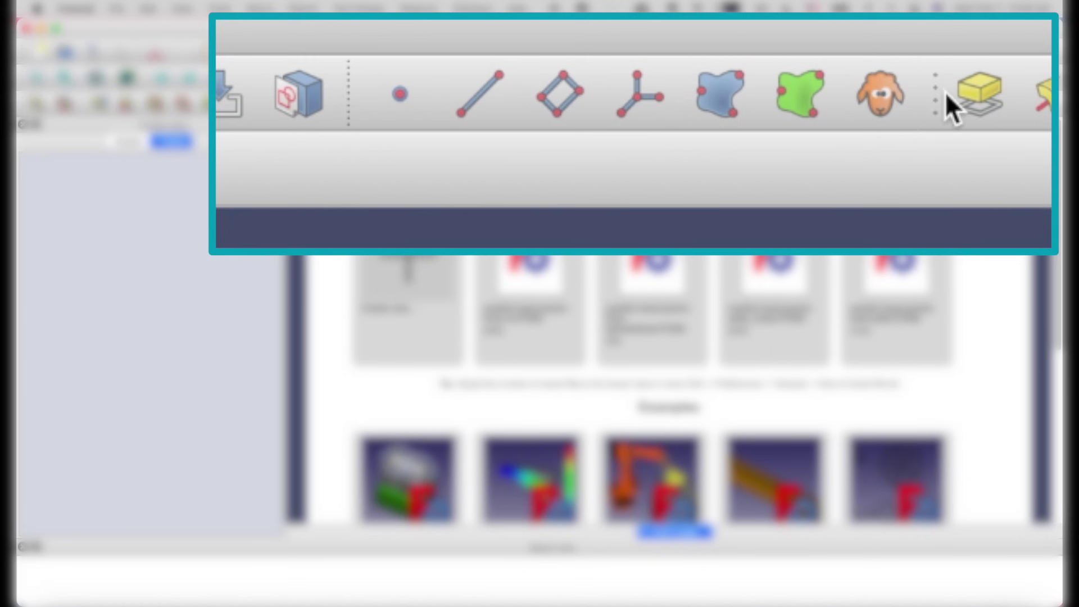
Step: Move the Part Design modeling toolbar down to the lowest toolbar row so all its tools fit
drag(937, 92, 231, 101)
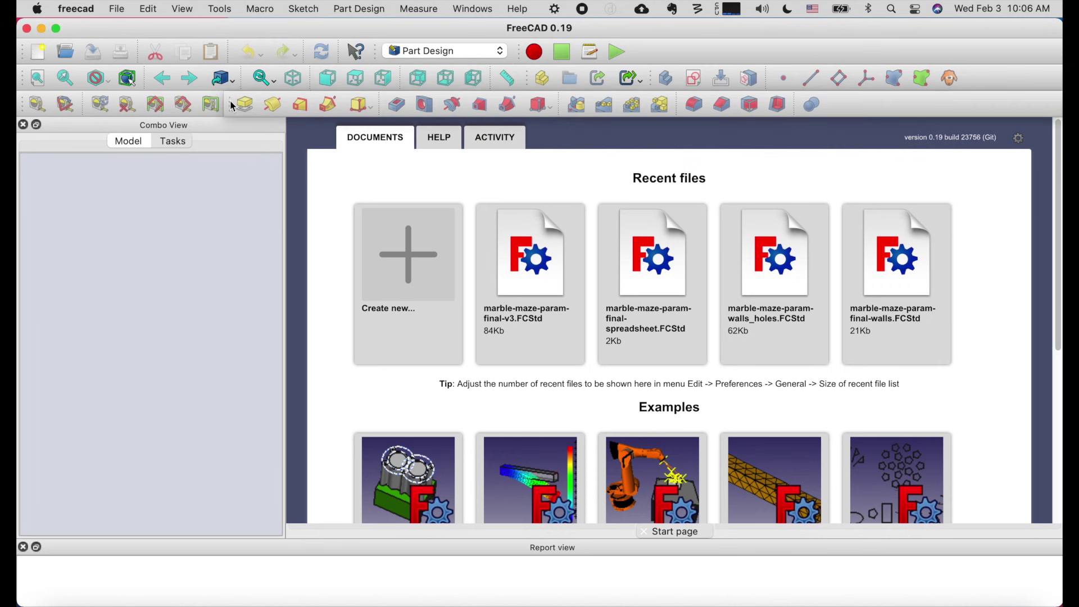
Step: Switch to the Start workbench and back to Part Design
click(497, 53)
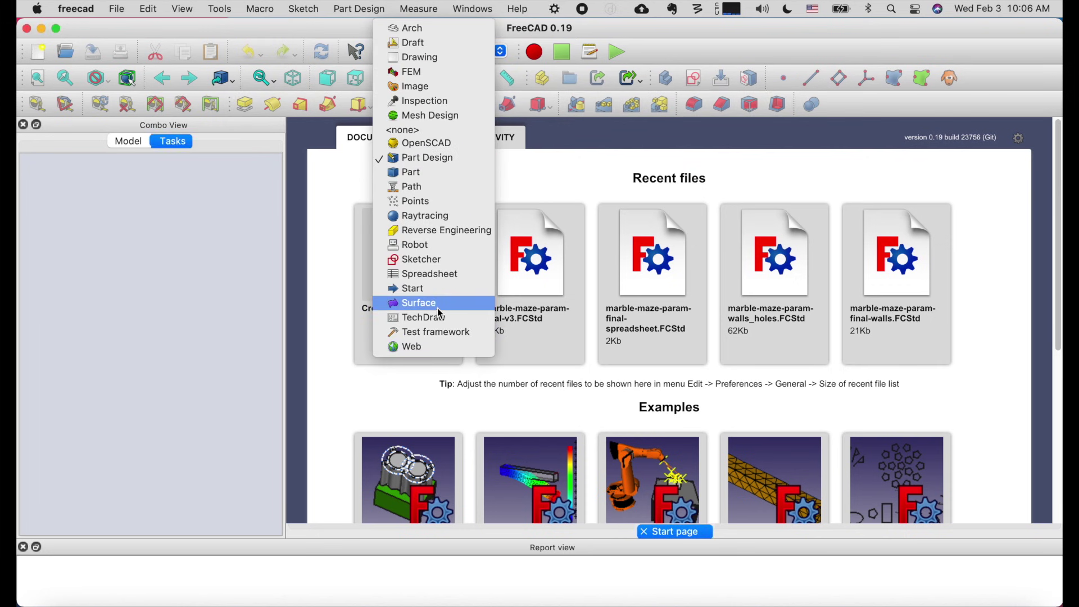
click(434, 289)
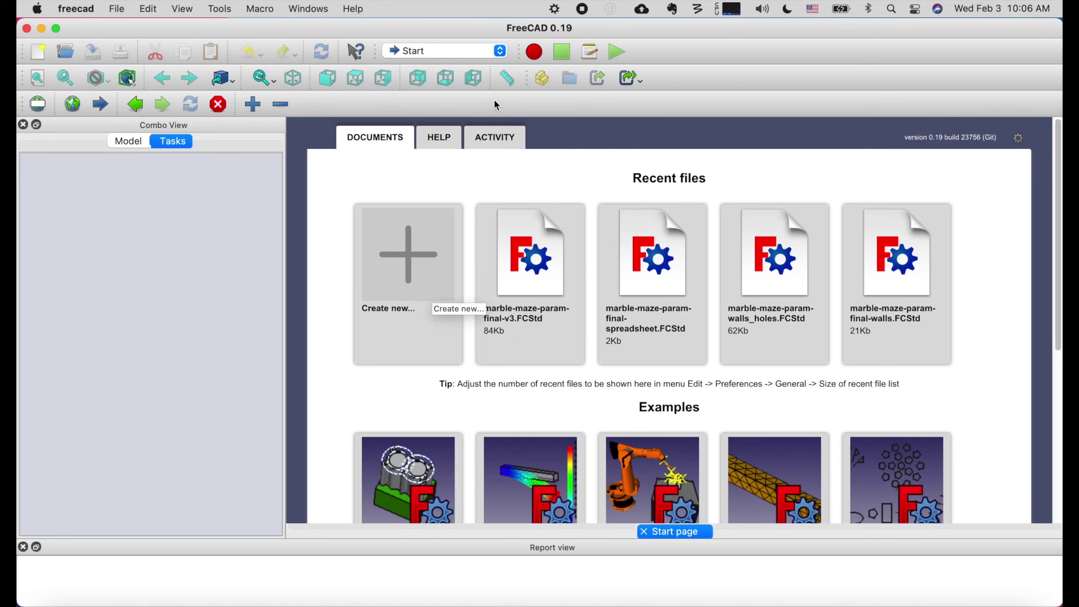
click(502, 52)
click(436, 162)
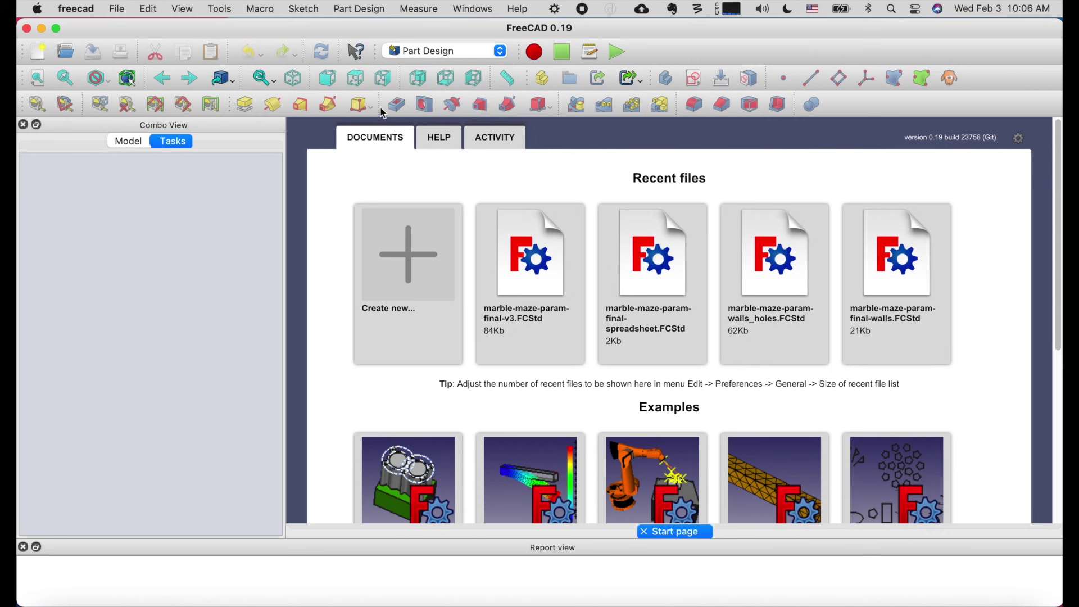
mouse_move(228, 104)
mouse_down()
mouse_move(422, 104)
mouse_move(217, 112)
mouse_move(240, 113)
mouse_move(225, 120)
mouse_up()
Step: Create a new document containing a body, and start a sketch on the body's XY plane
click(38, 54)
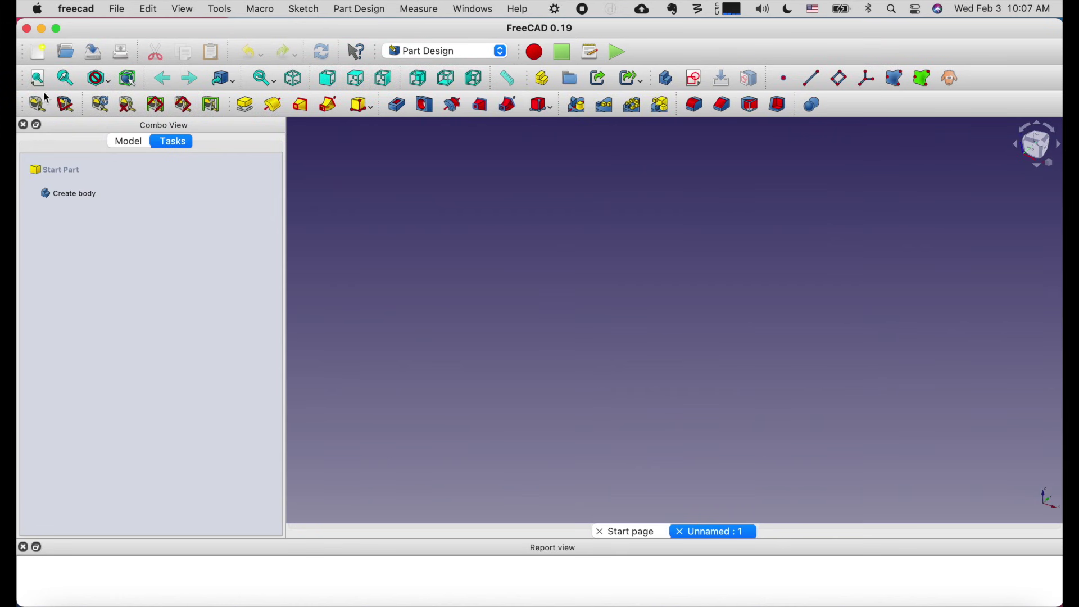
click(87, 194)
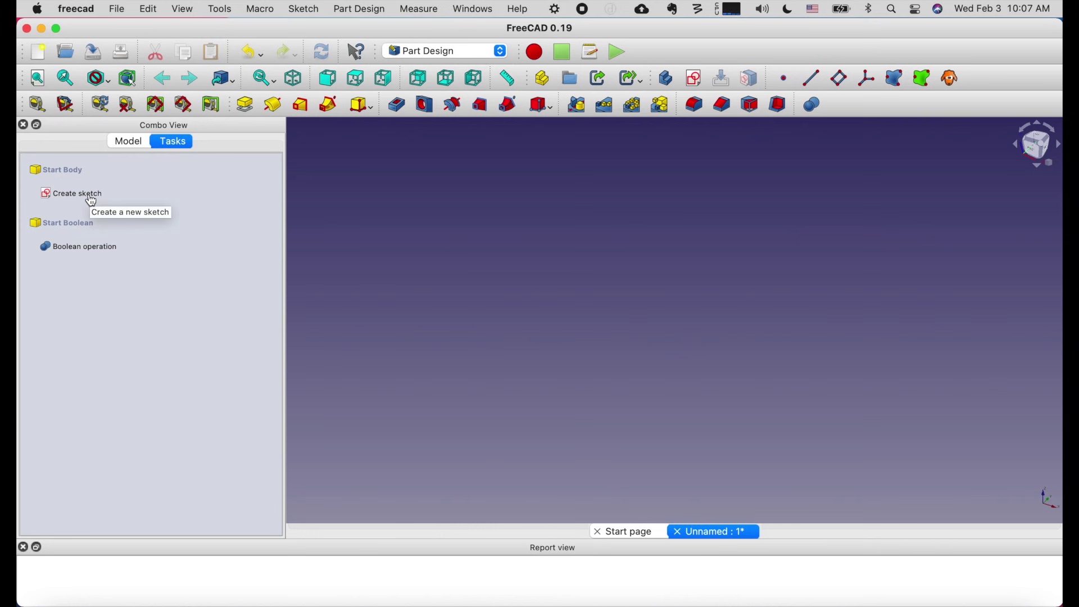
click(90, 198)
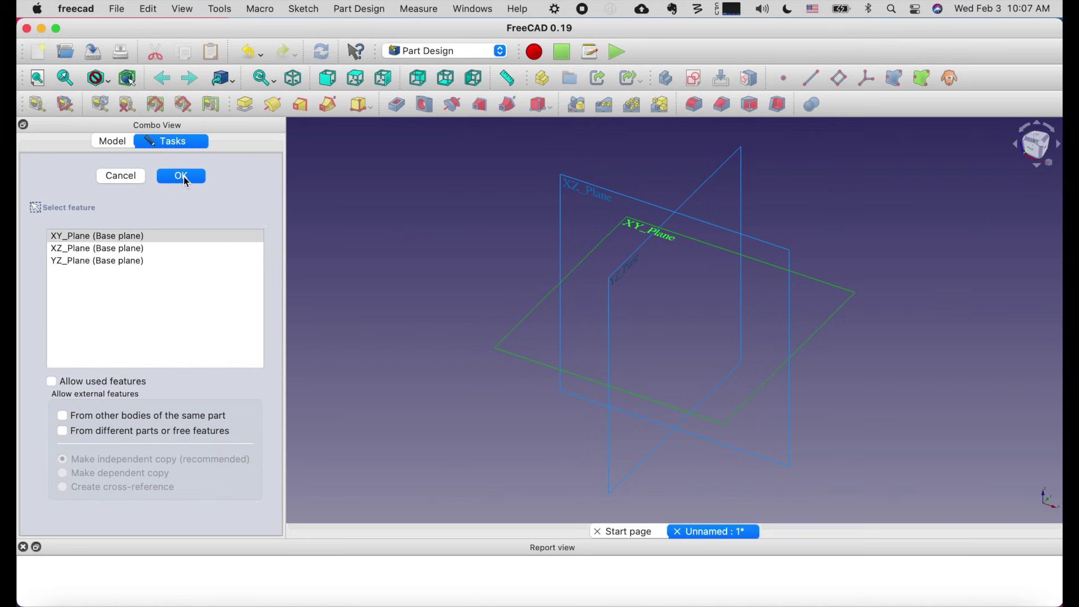
click(182, 177)
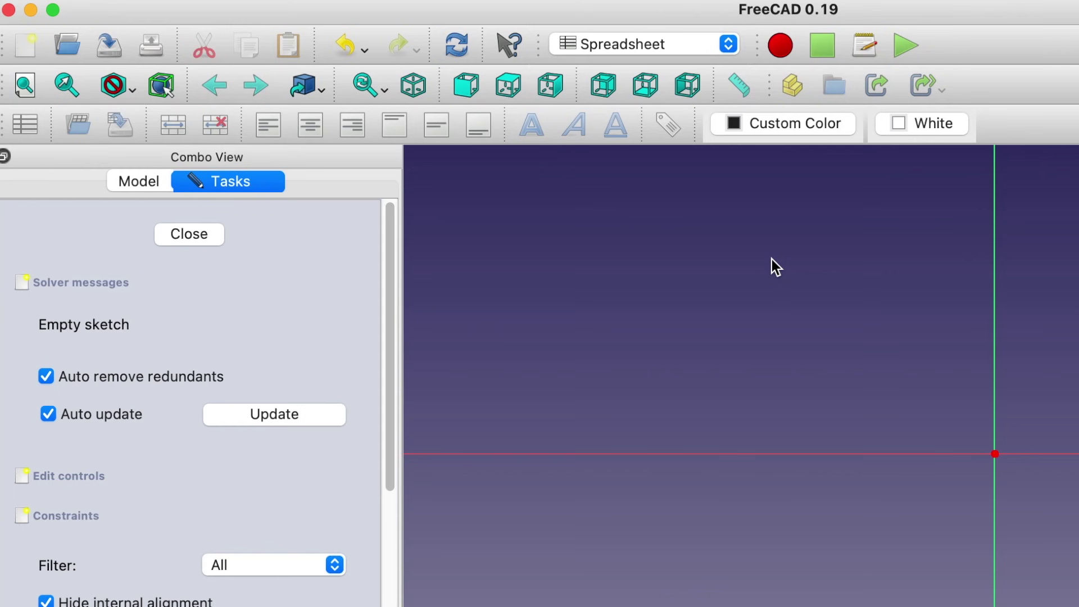
Step: Close the empty sketch, and use the Spreadsheet workbench to create and open a new spreadsheet in the document
click(212, 238)
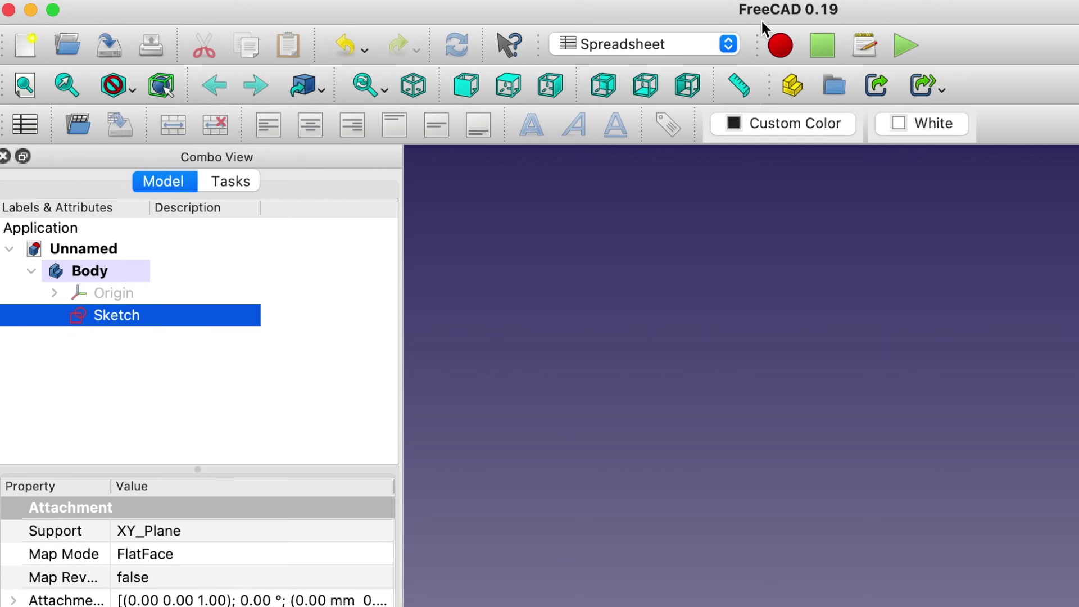
click(729, 44)
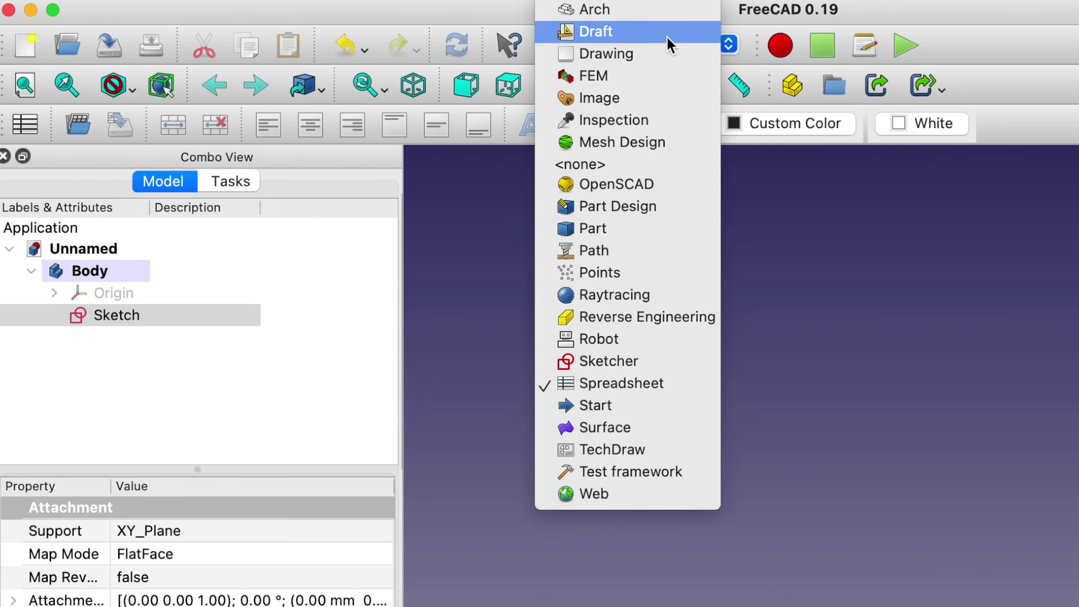
click(666, 385)
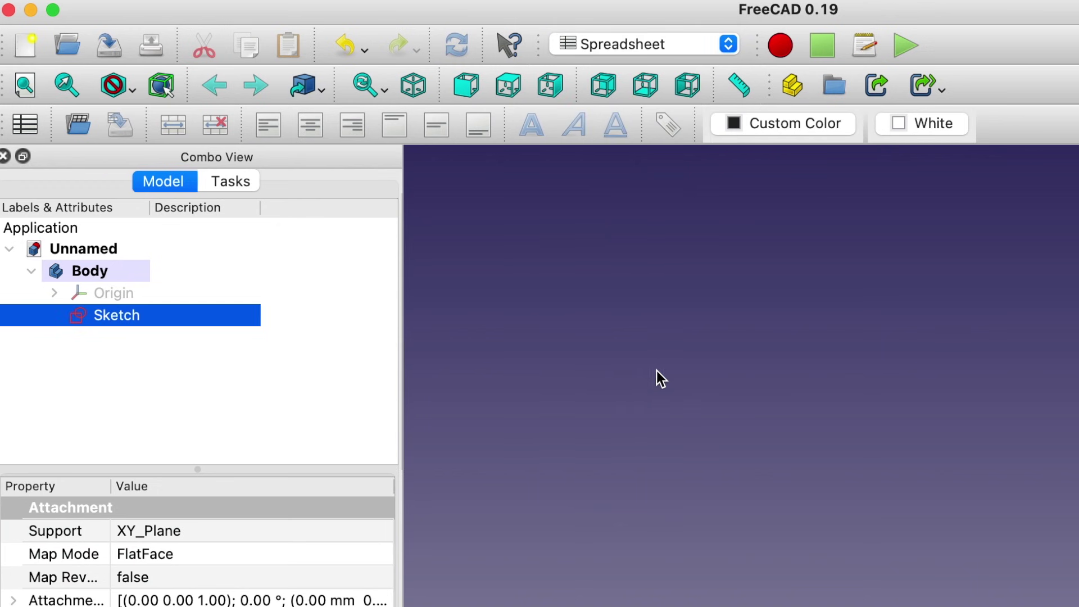
click(25, 125)
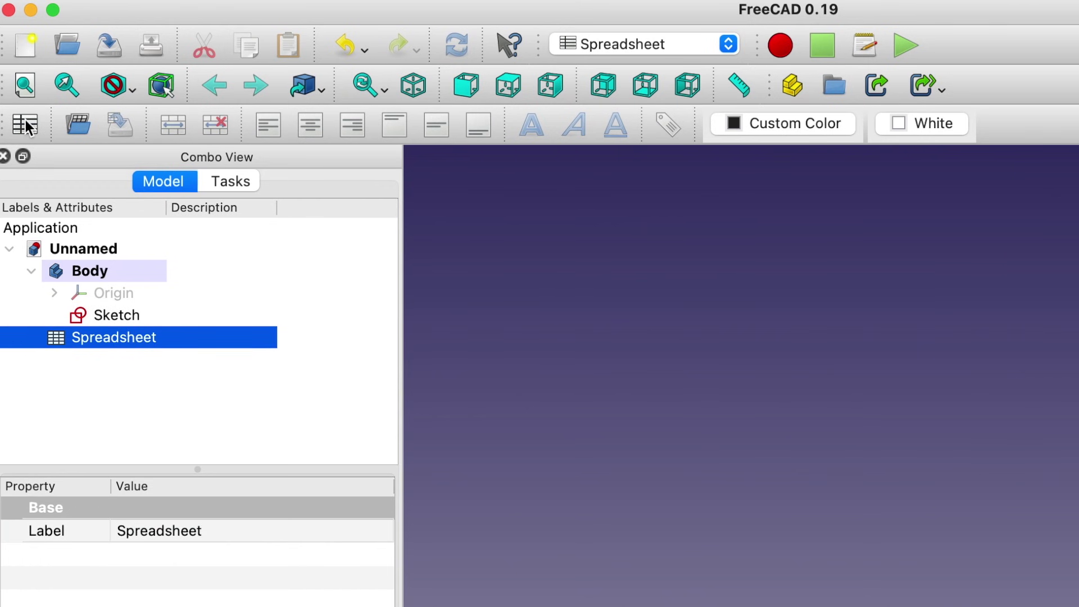
double_click(89, 337)
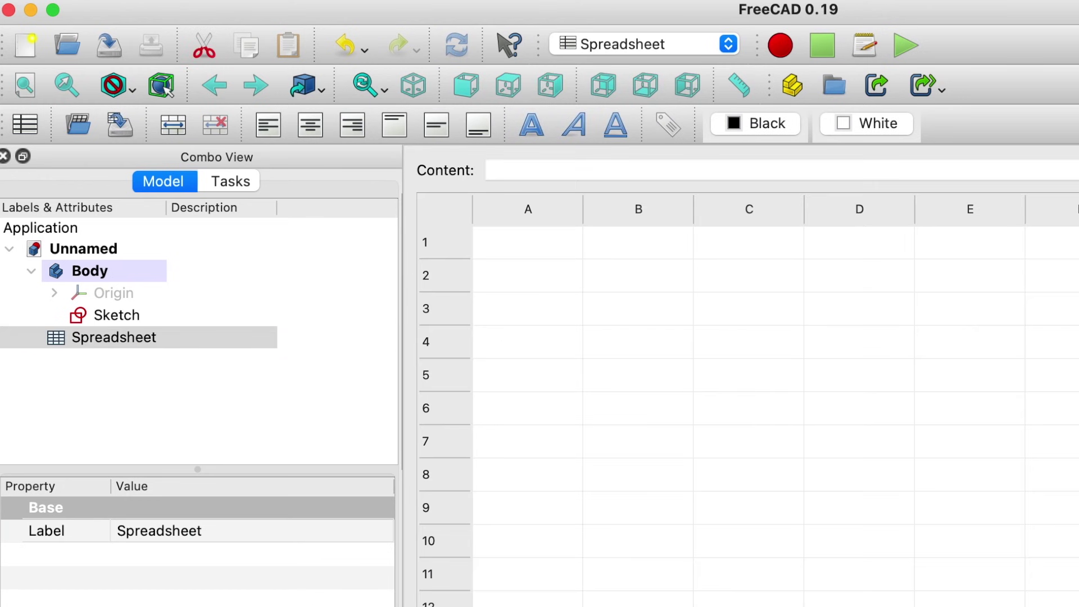
Step: Enter the label "Ball Size" in cell A1 and the value 15 mm in cell B1
click(561, 256)
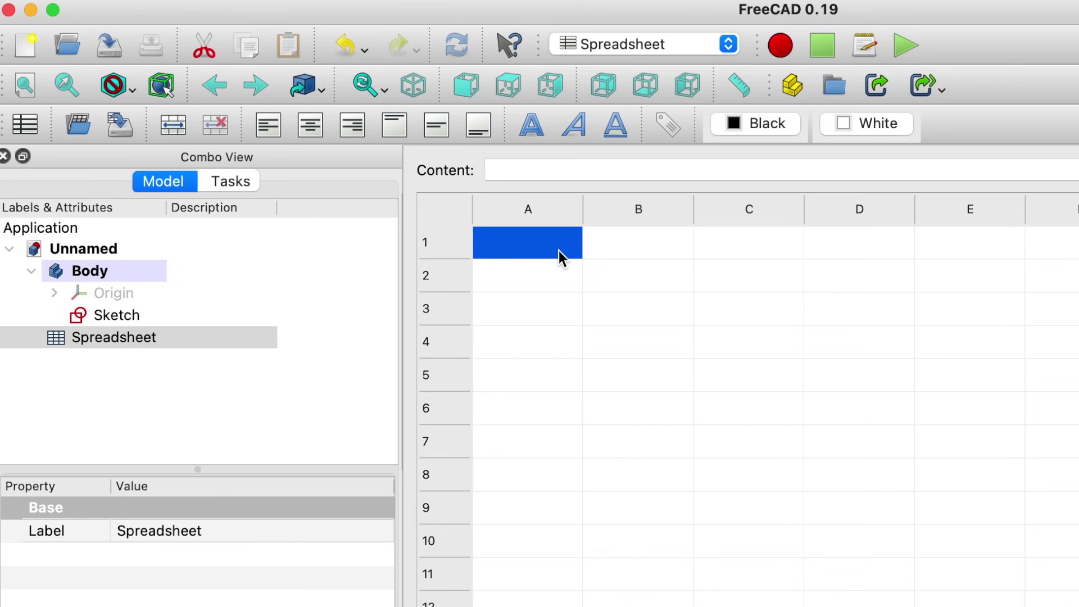
text(Ball Size)
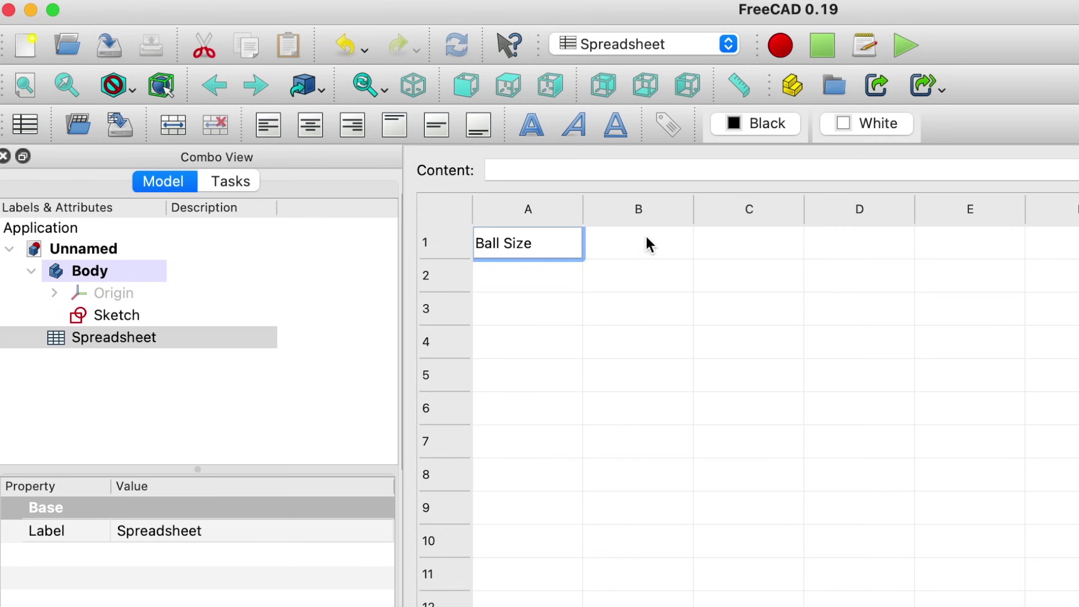
click(645, 244)
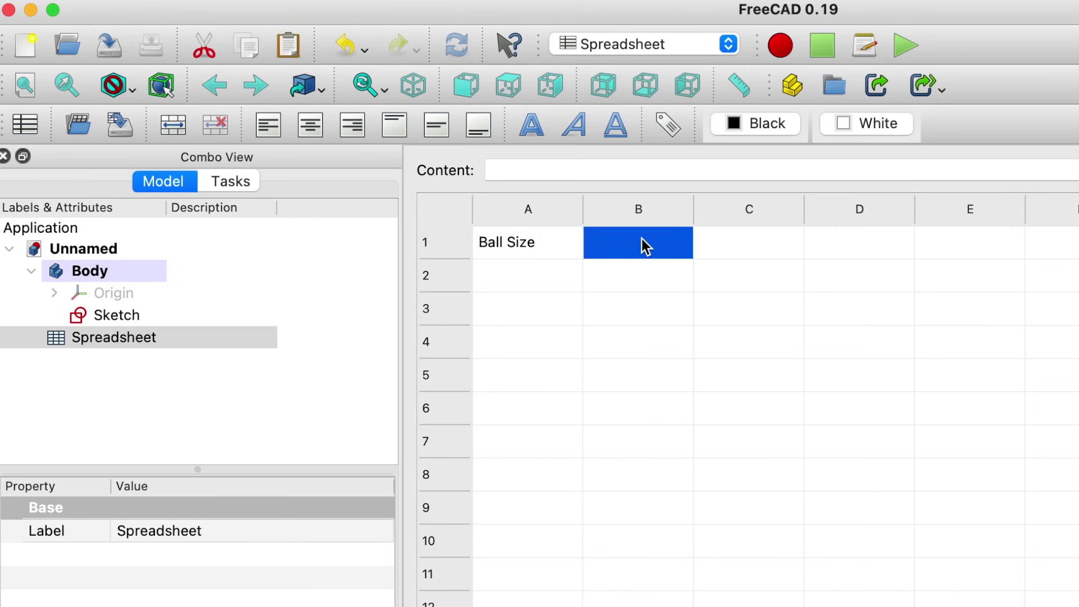
text(15 mm)
key(Return)
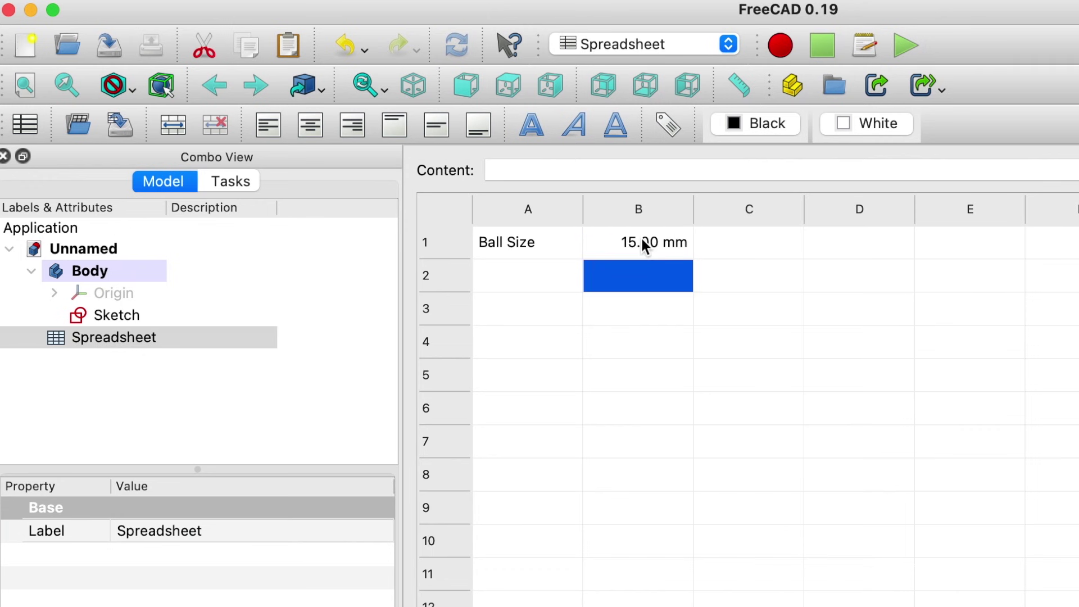
Step: Assign the alias ballDiameter to cell B1
click(640, 239)
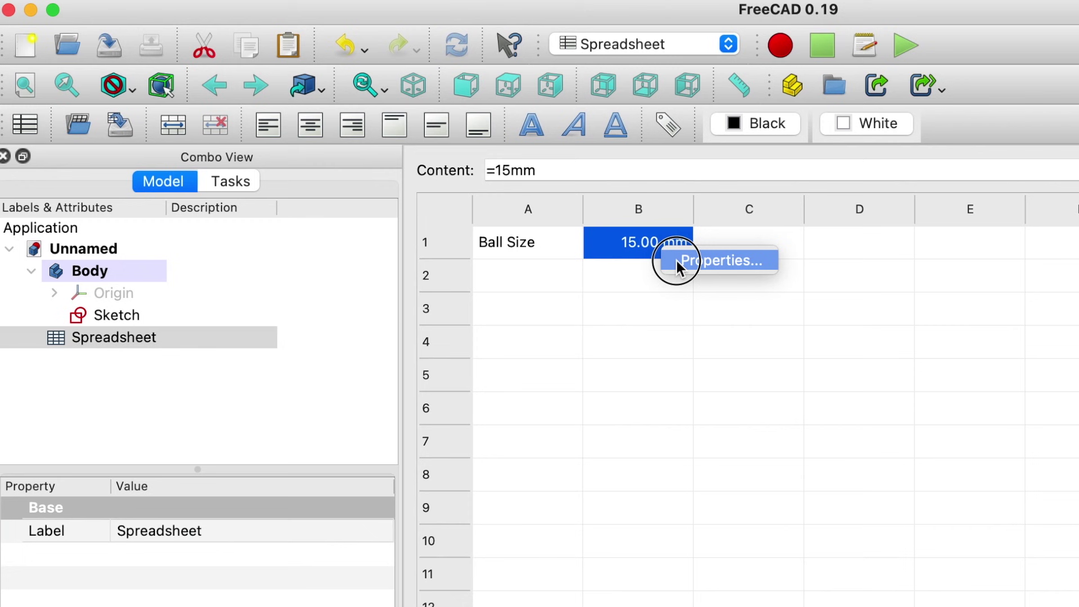
click(677, 259)
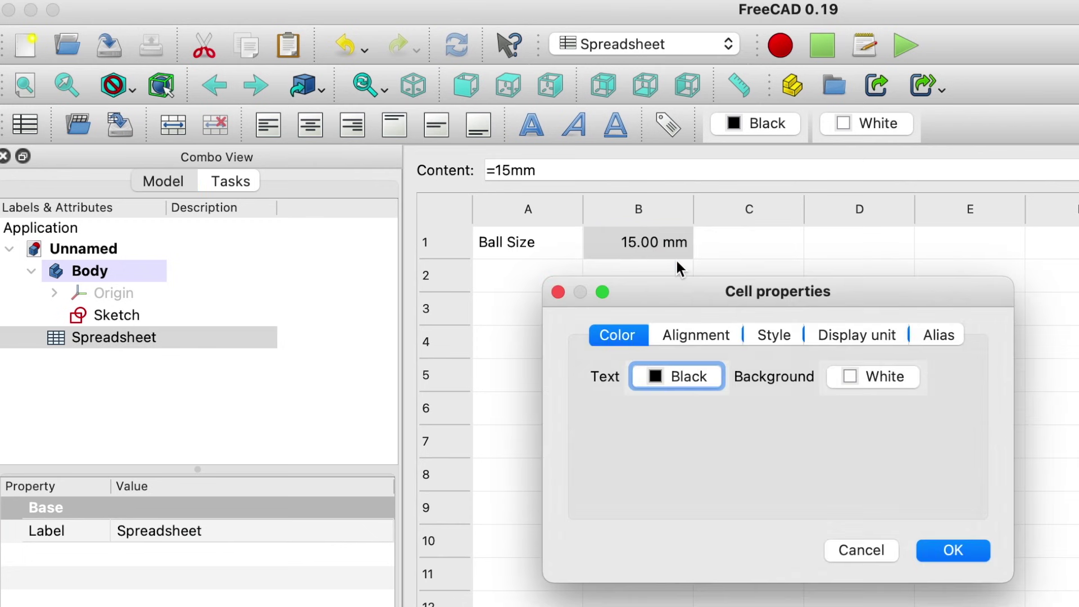
click(947, 335)
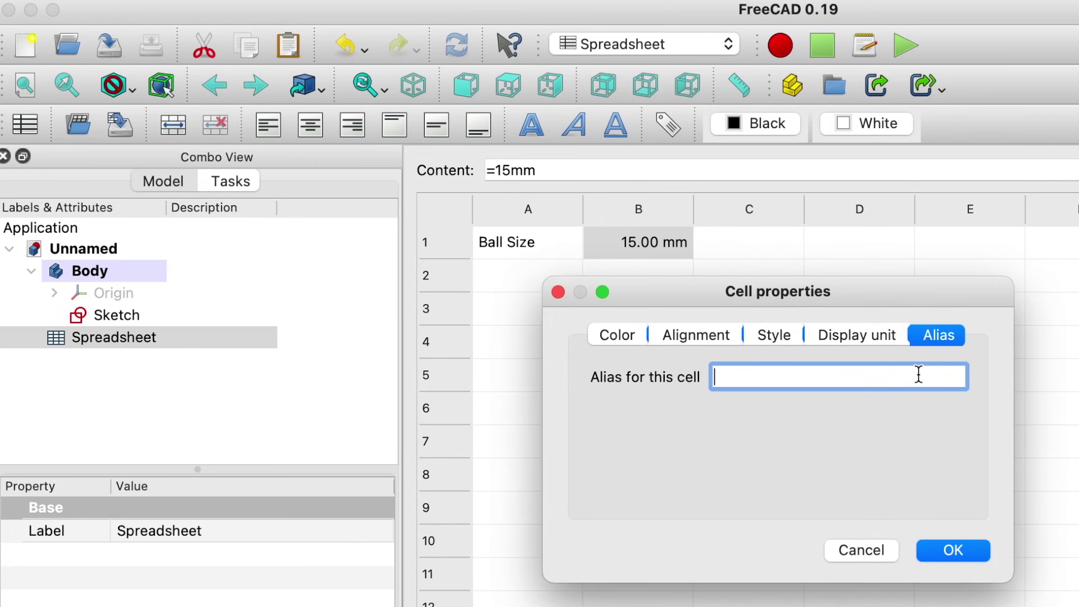
text(ballDiameter)
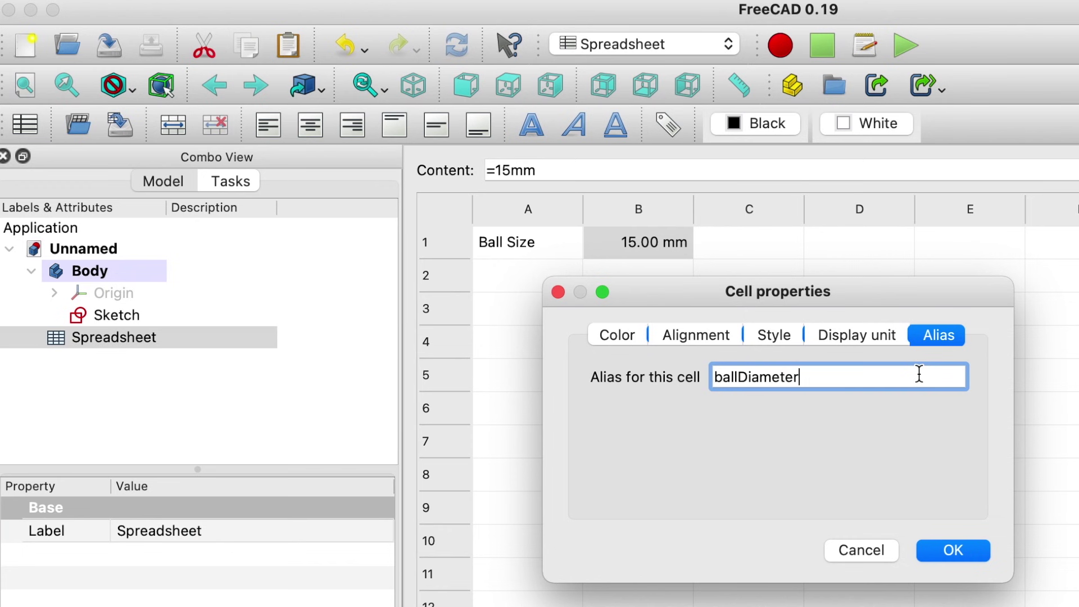
key(Return)
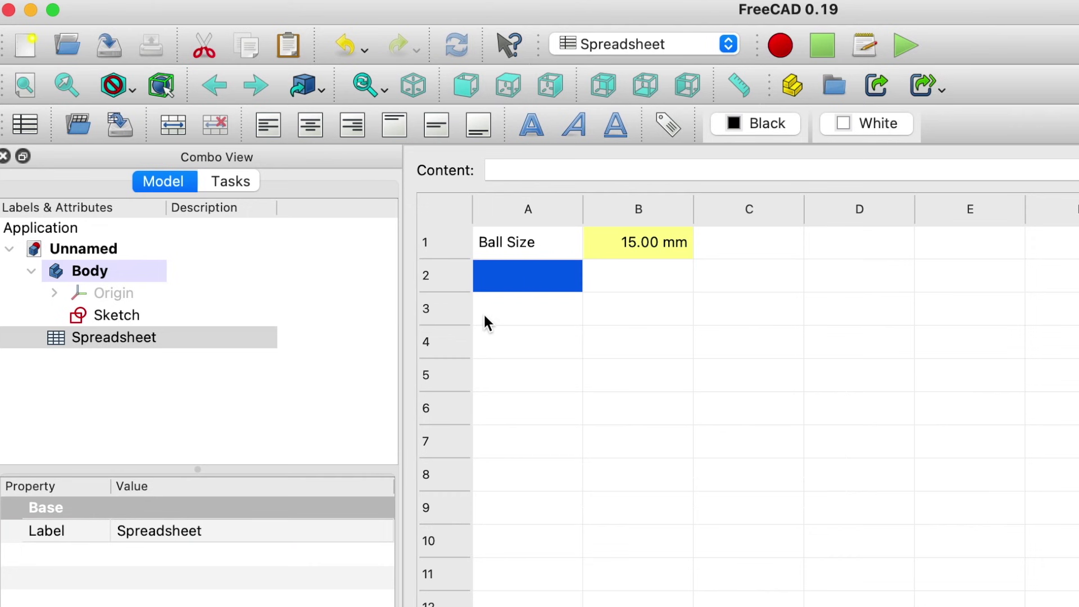
Step: Enter the label "Ball Gap" in cell A2 and the value 2.5 mm in cell B2
text(Ball )
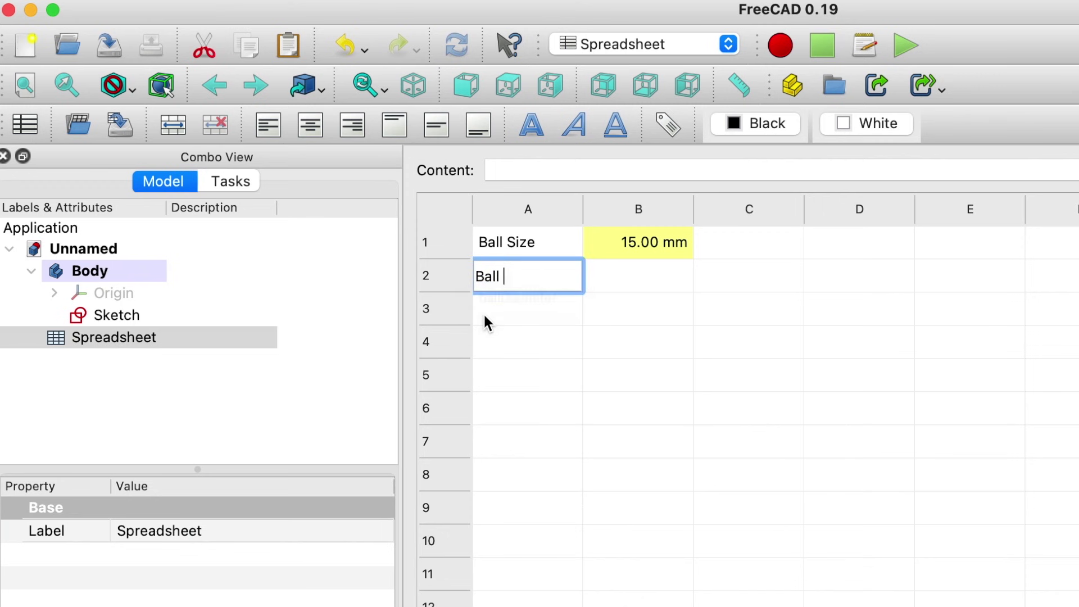
text(Gap)
click(663, 274)
text(2.50 mm)
key(Return)
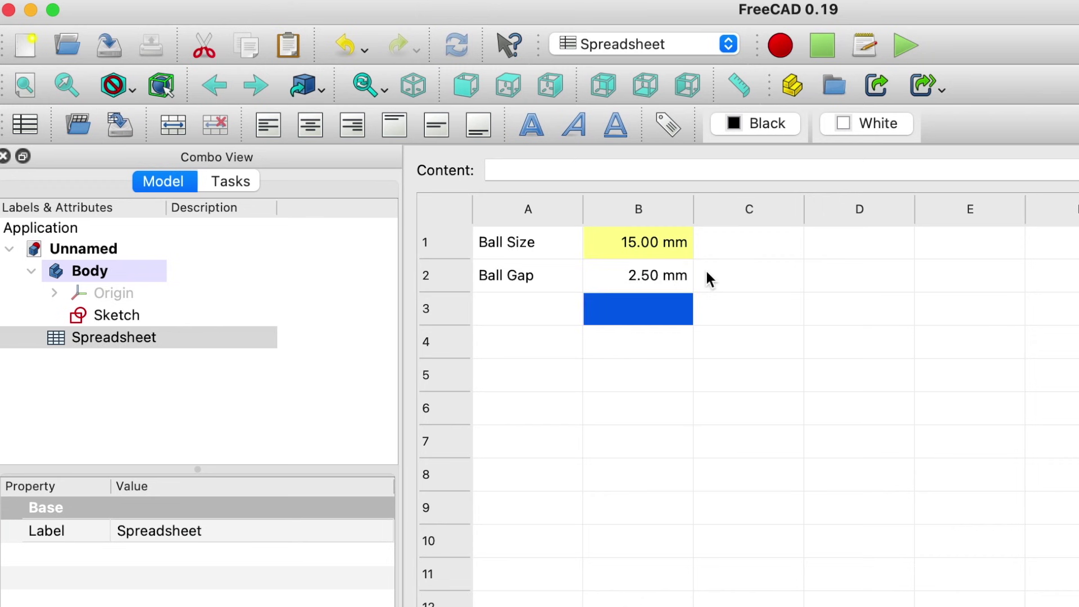
Step: Assign the alias ballGap to cell B2
click(664, 277)
right_click(663, 276)
click(723, 285)
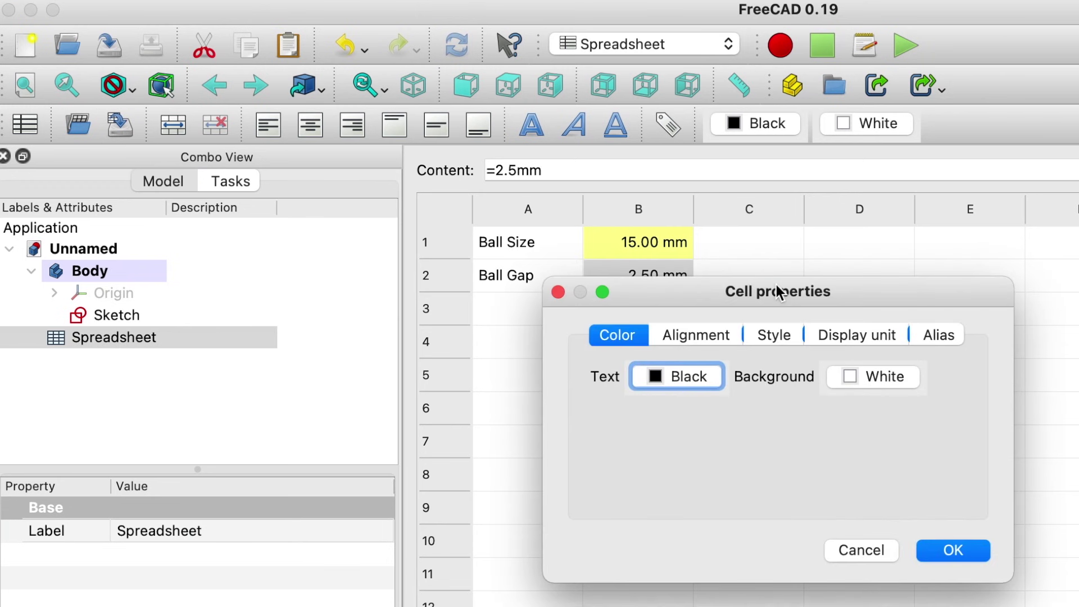
click(940, 335)
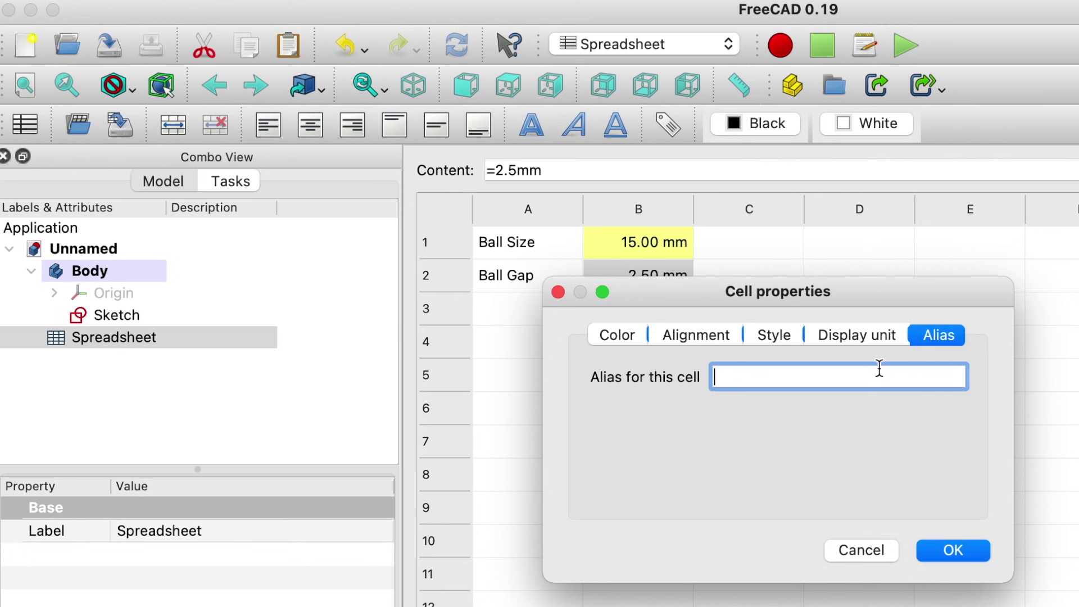
text(B)
key(BackSpace)
text(ballGap)
click(962, 550)
Step: Enter the label "Center Wall" in cell A3 and the value 30 mm in cell B3
click(523, 313)
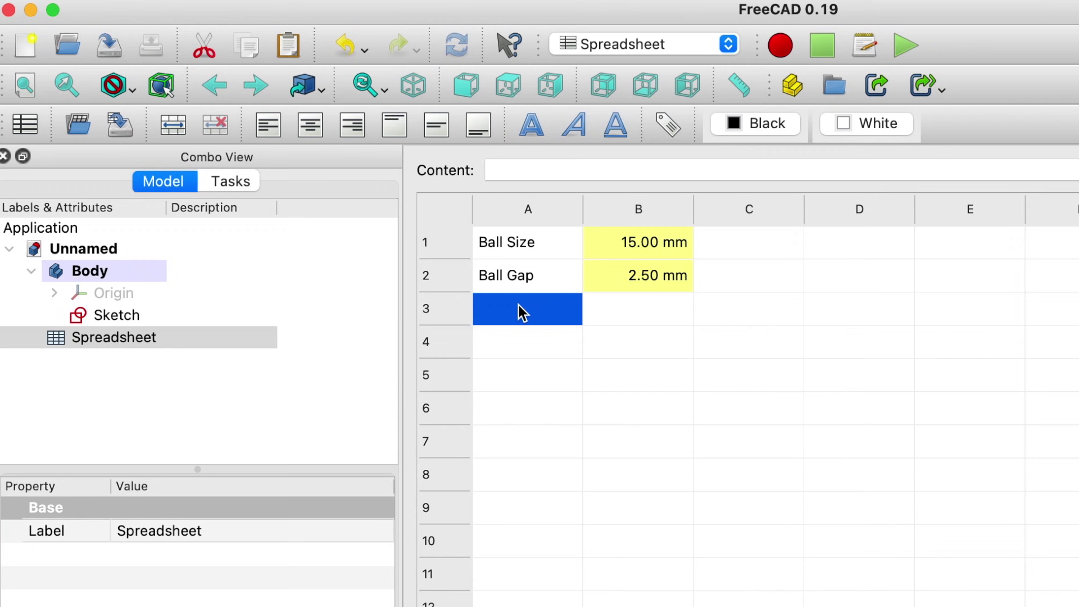
text(Center Wall)
click(690, 324)
text(30mm)
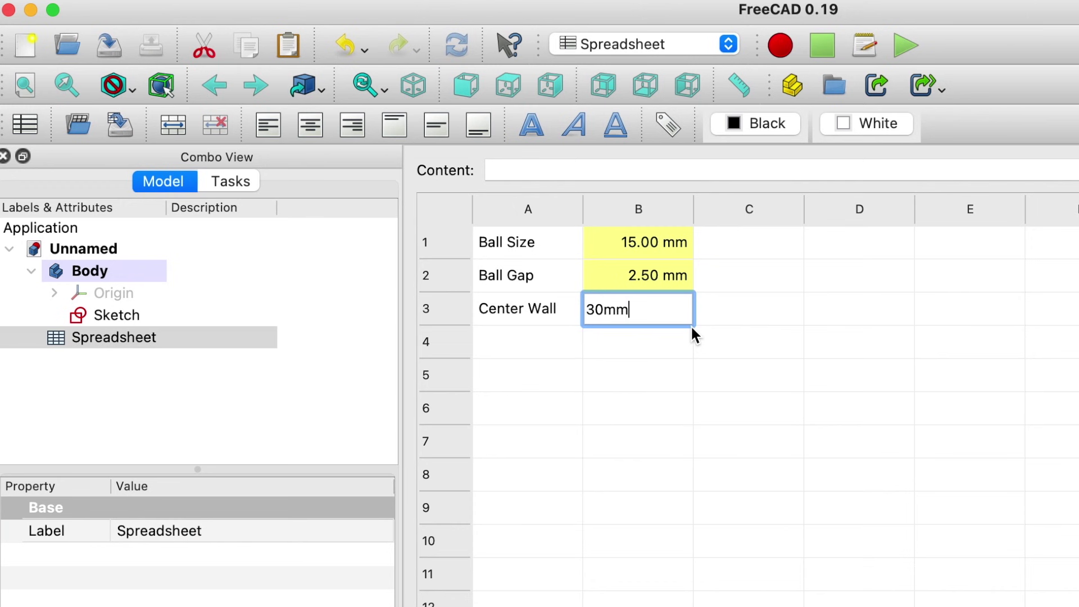
key(Return)
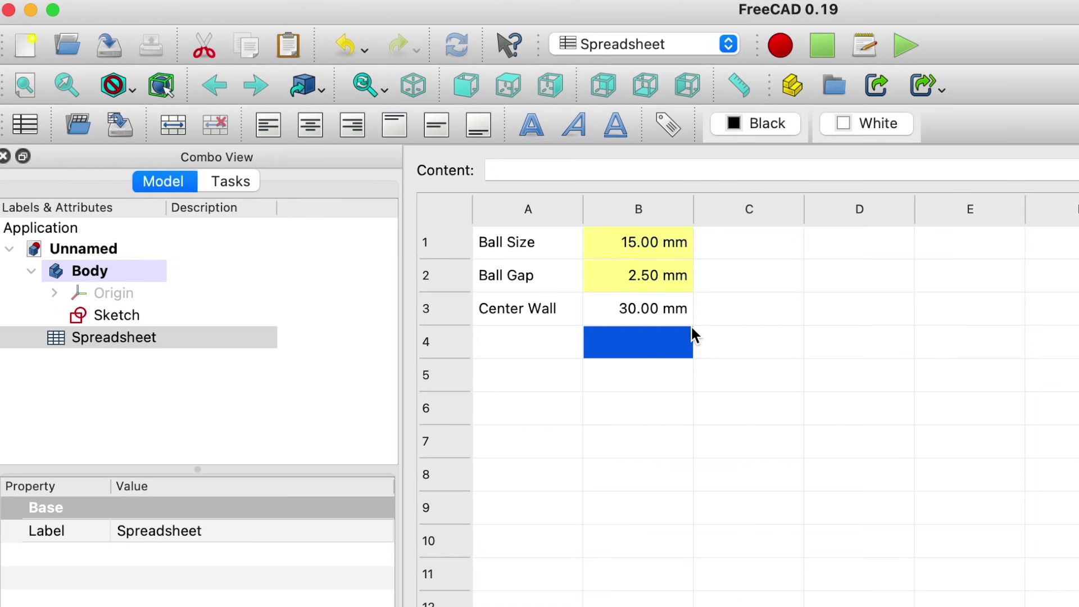
Step: Enter the label "Wall Width" in cell A4 and the value 2 mm in cell B4
key(Up)
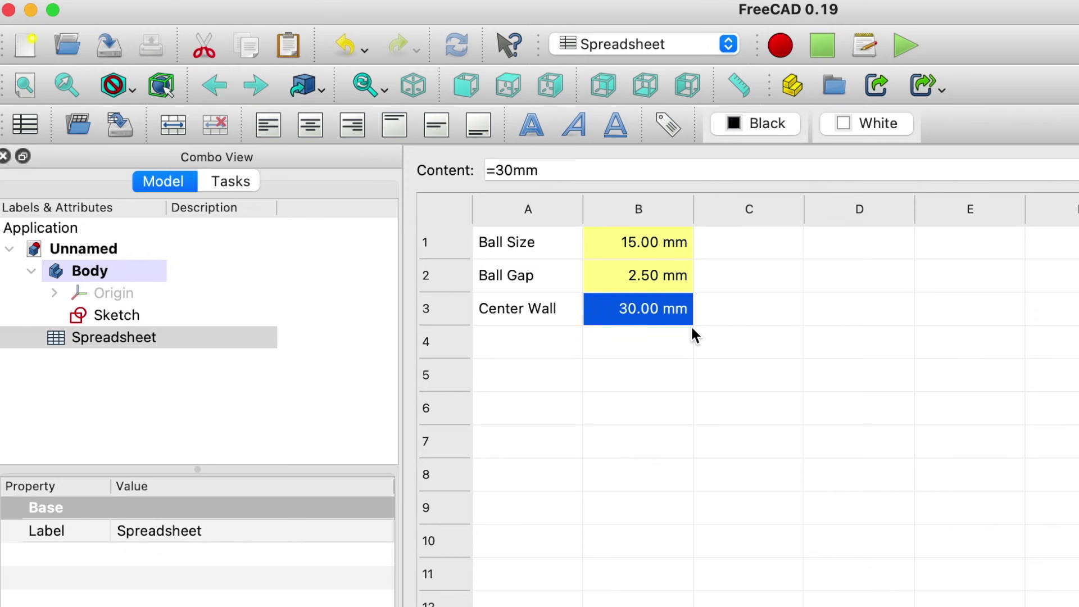
key(Left)
key(Down)
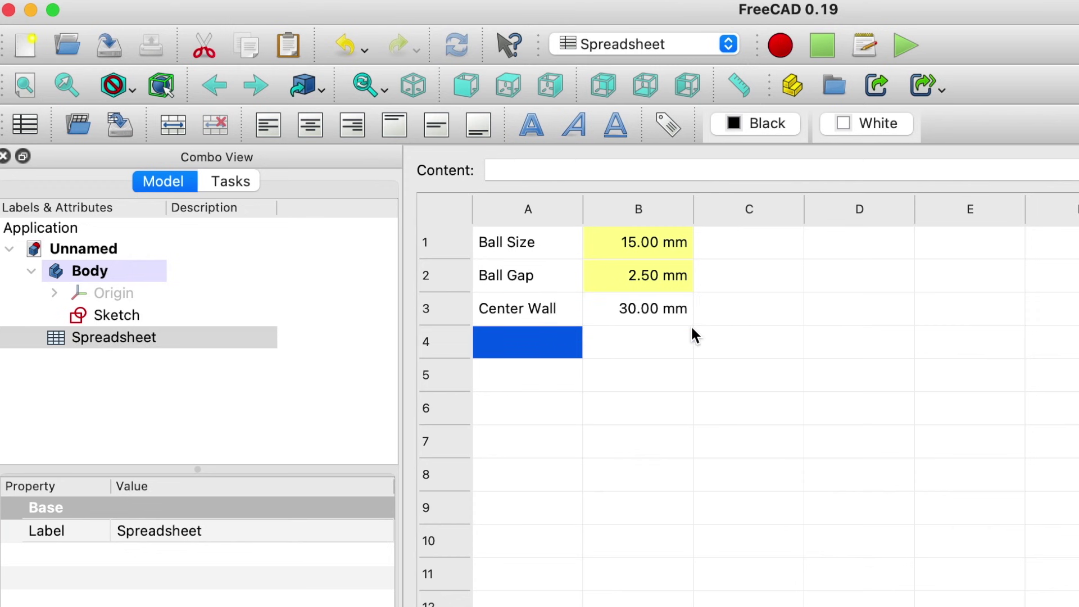
text(Wall Width)
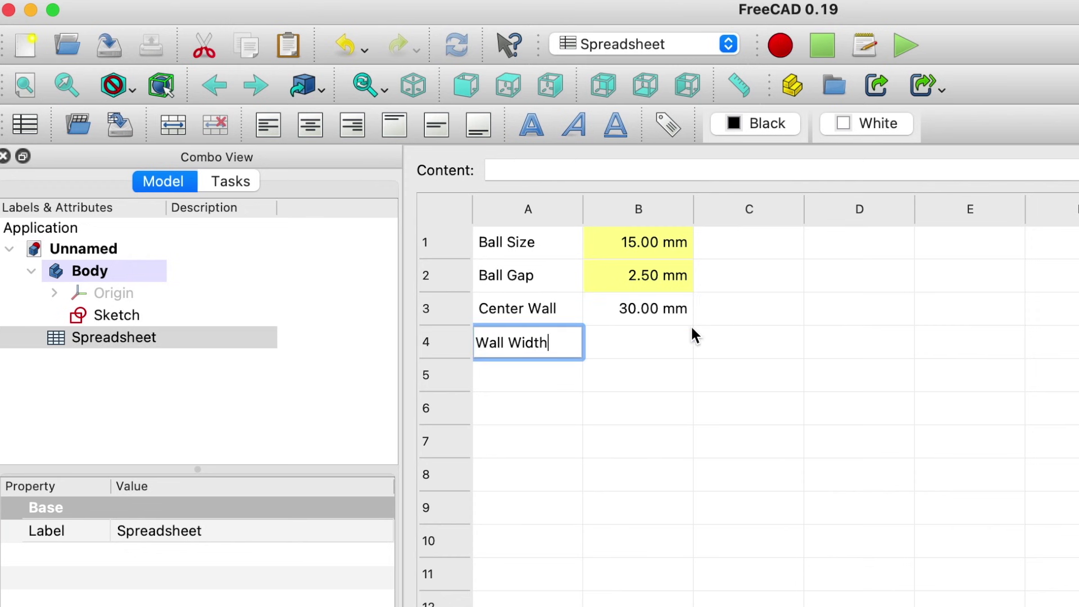
click(656, 353)
text(2mm)
key(Return)
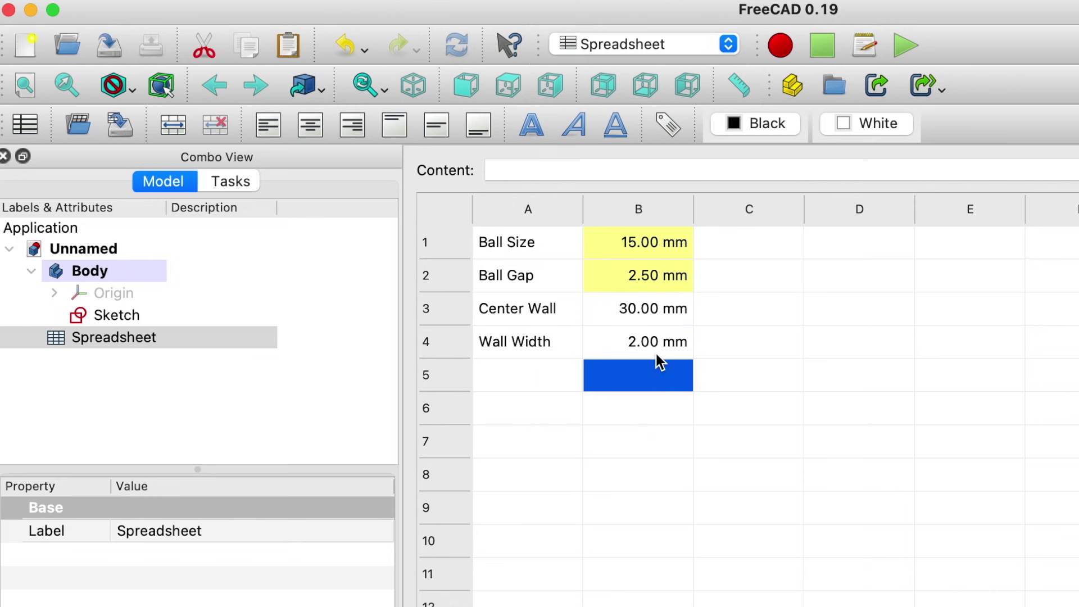
Step: Assign the alias centerWall to cell B3
click(664, 305)
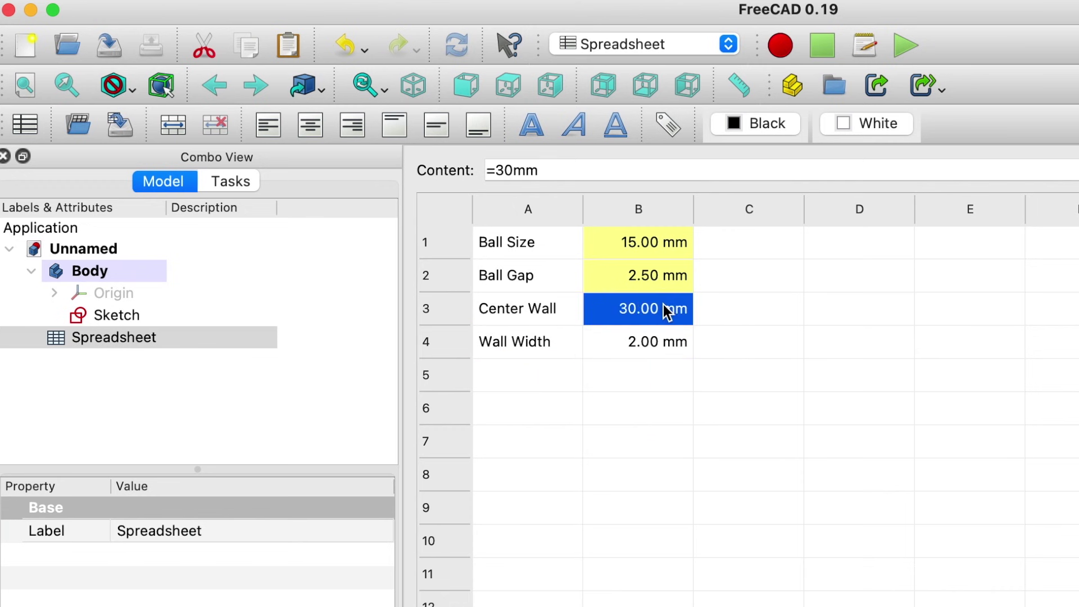
right_click(663, 304)
click(737, 315)
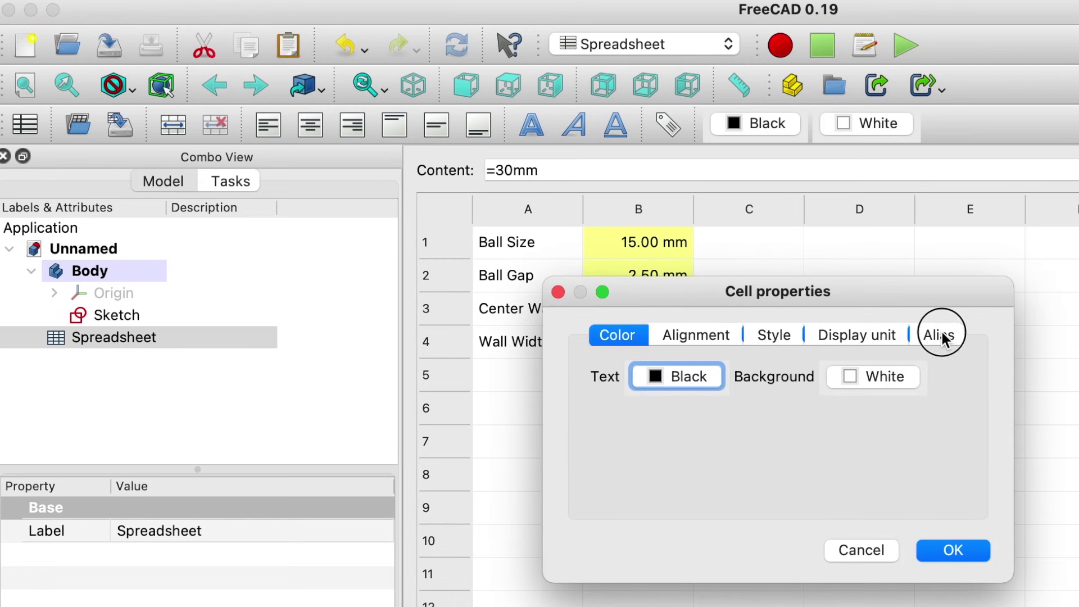
click(941, 334)
text(centerWall)
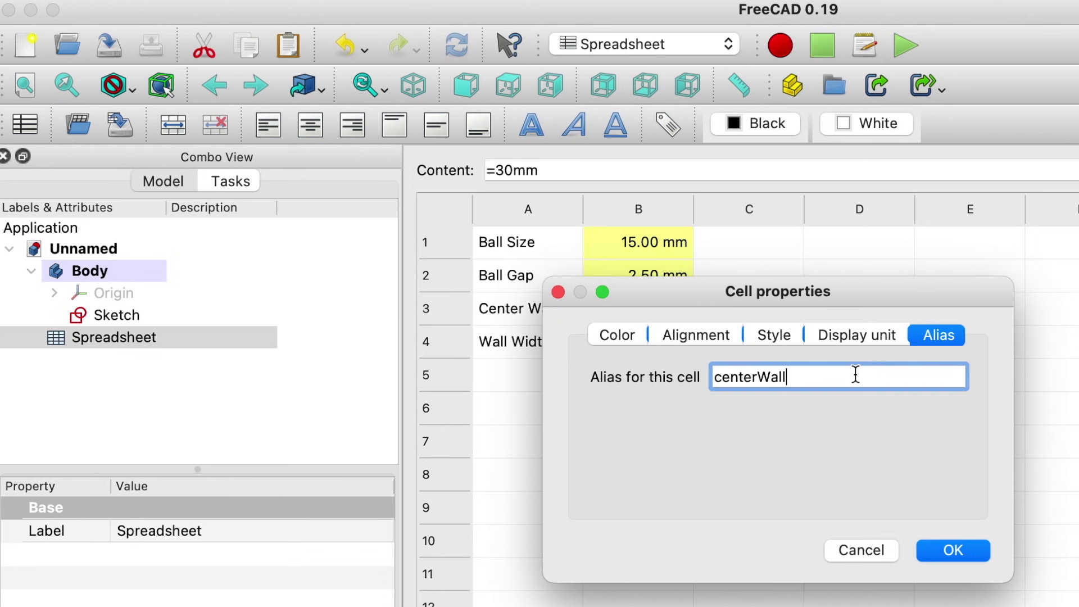
key(Return)
Step: Assign the alias wallWidth to cell B4
click(678, 339)
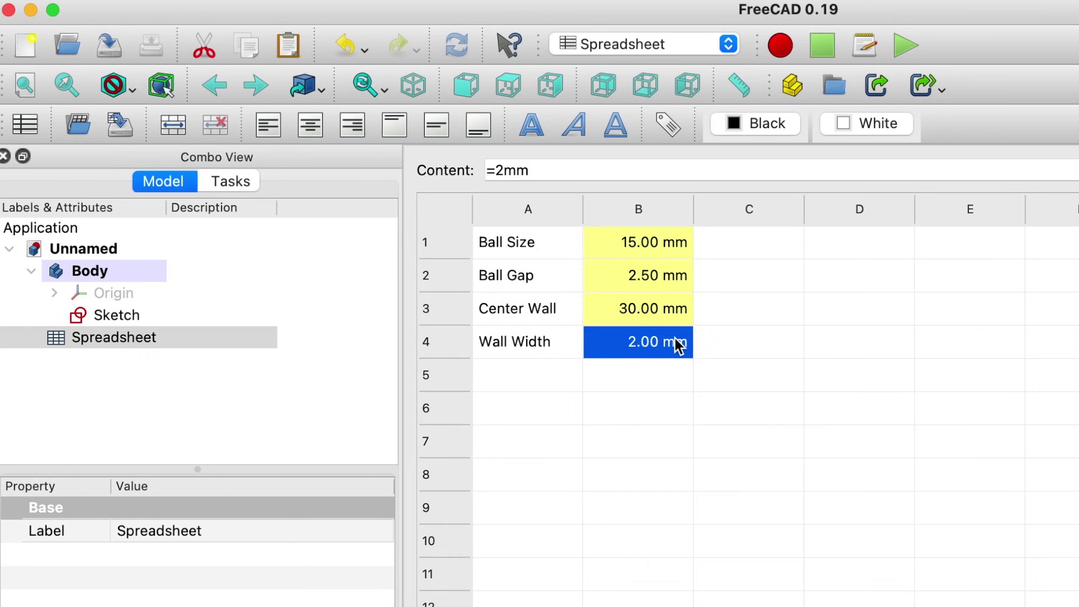
right_click(672, 339)
click(771, 362)
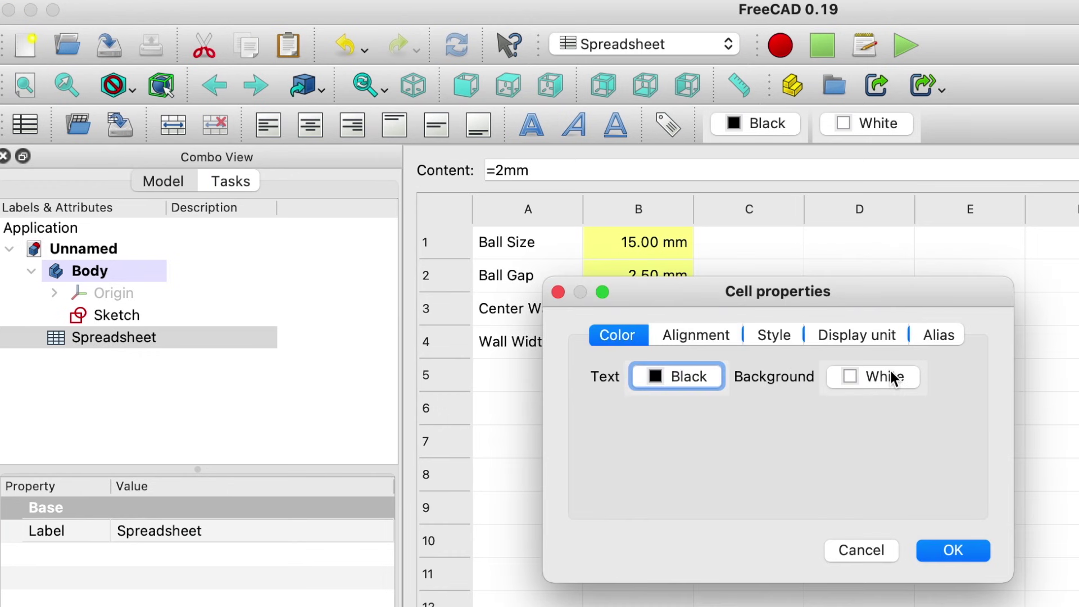
click(950, 335)
text(wallWidth)
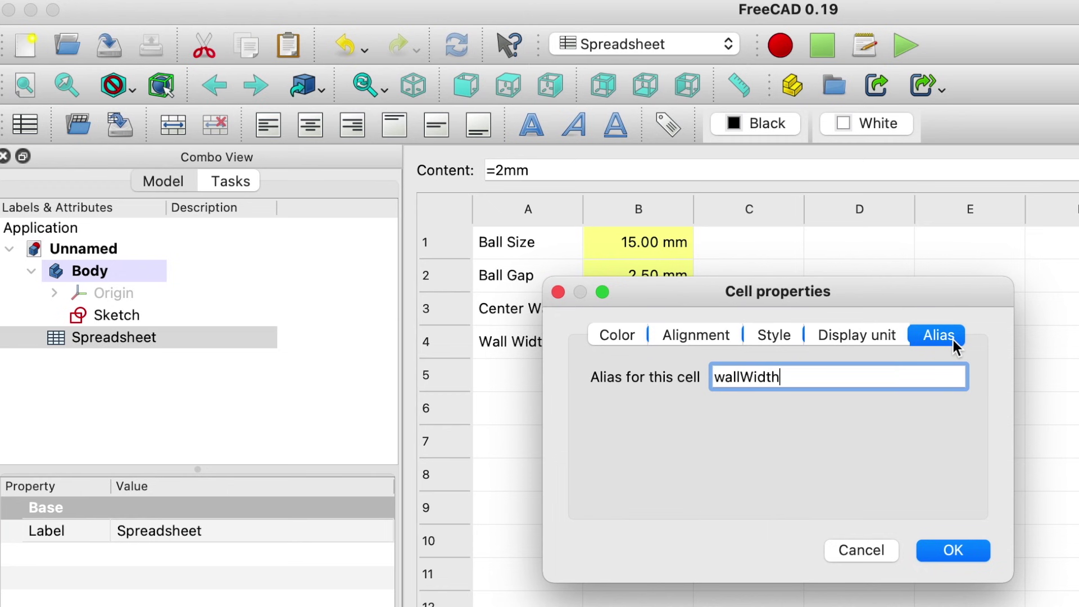
key(Return)
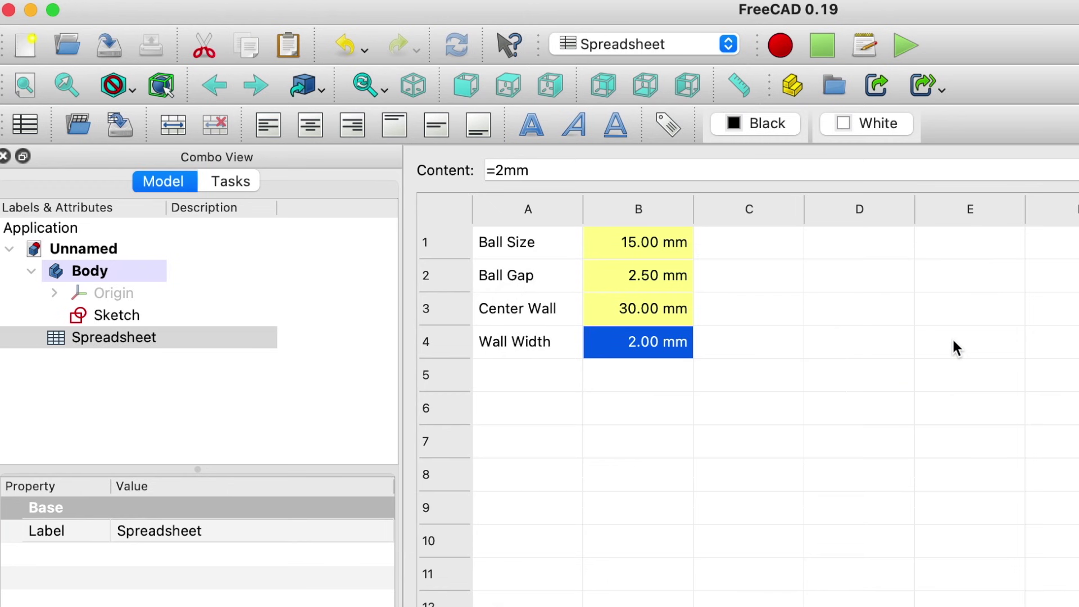
Step: Enter the label "Track Width" in cell A5 and the formula ballDiameter+ballGap in cell B5
click(523, 377)
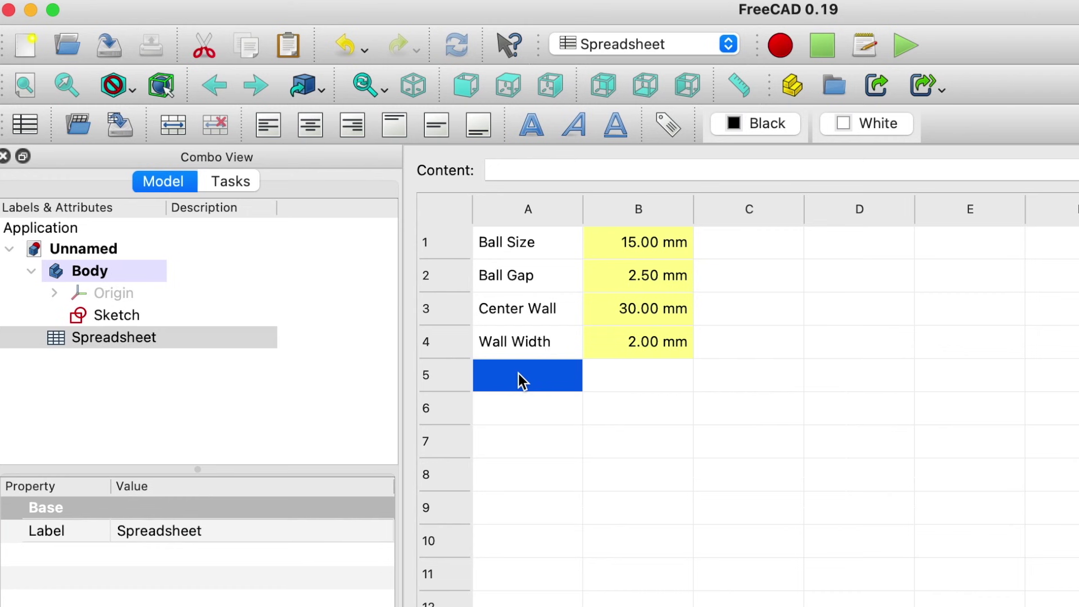
text(T)
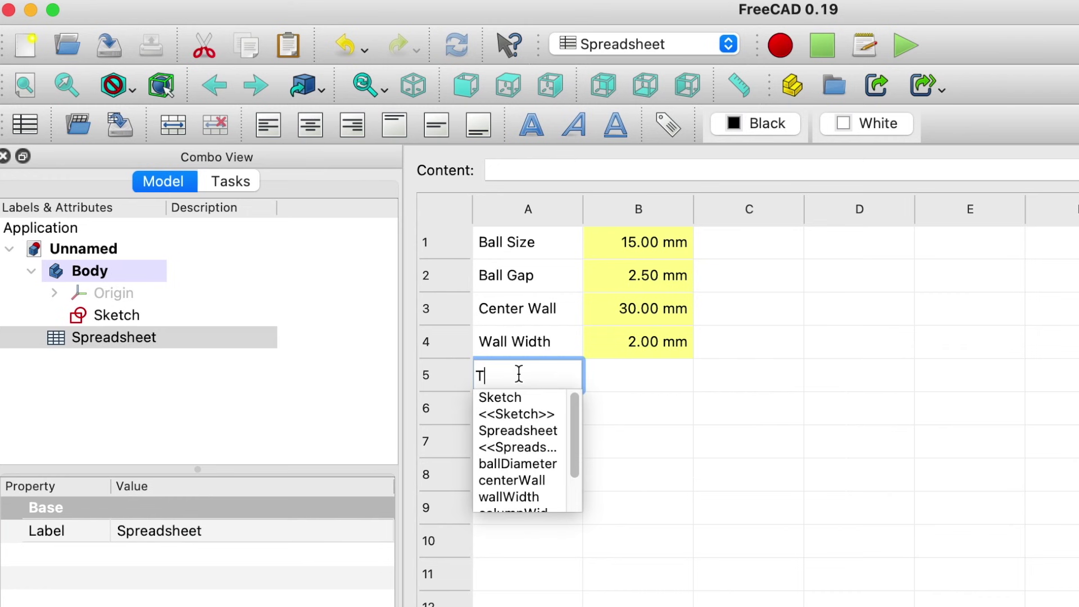
text(rack Width)
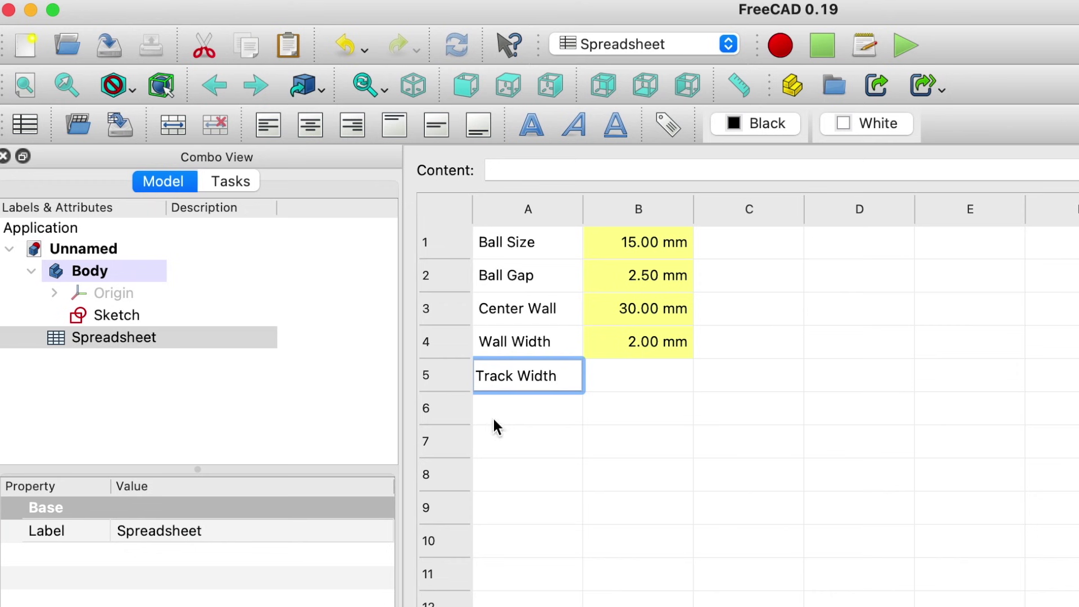
click(638, 376)
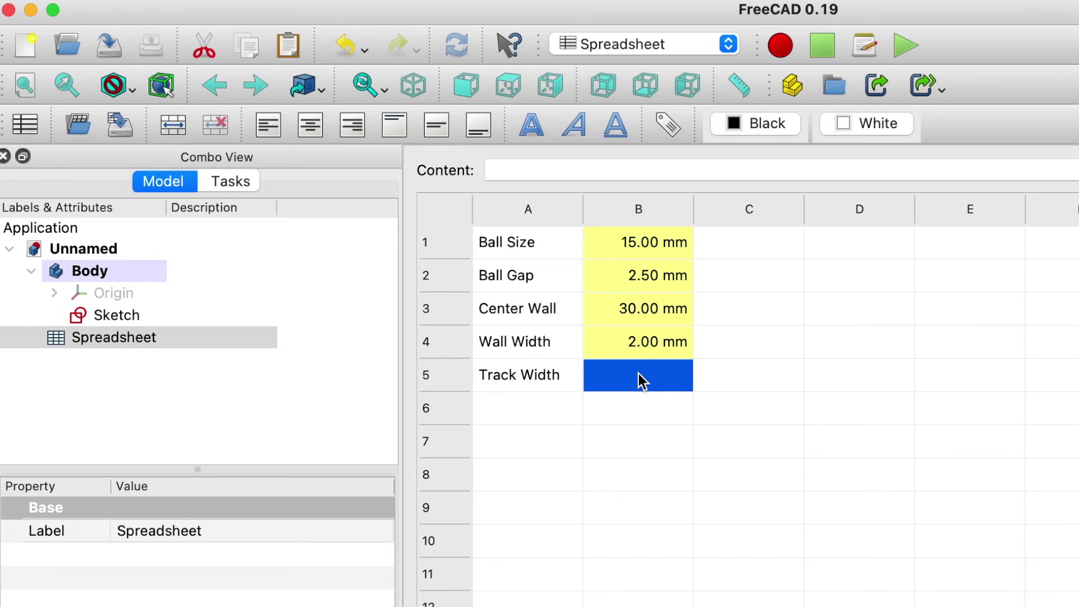
double_click(638, 373)
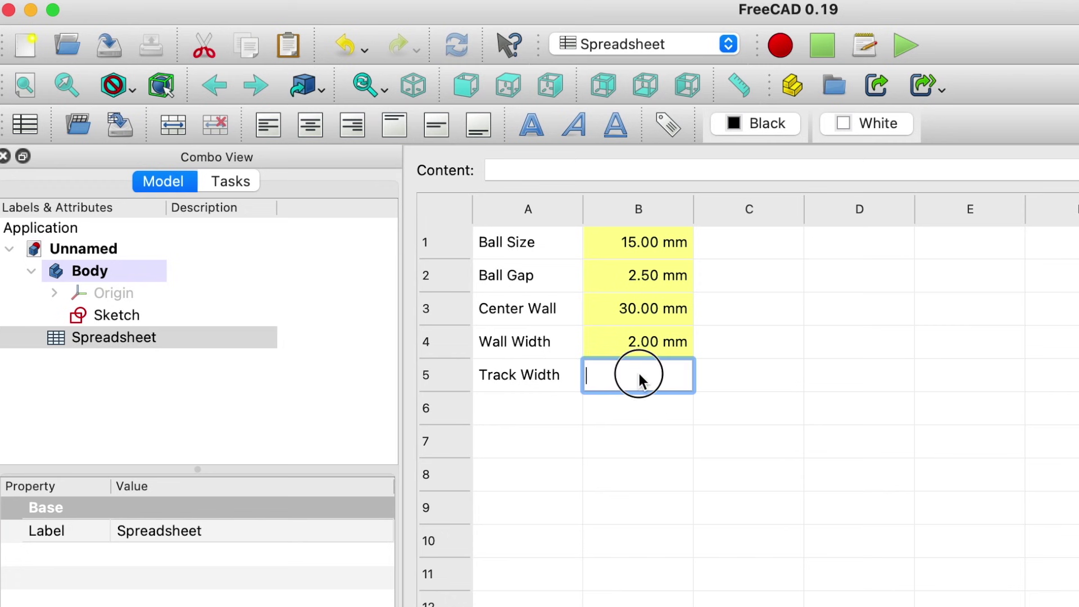
click(576, 162)
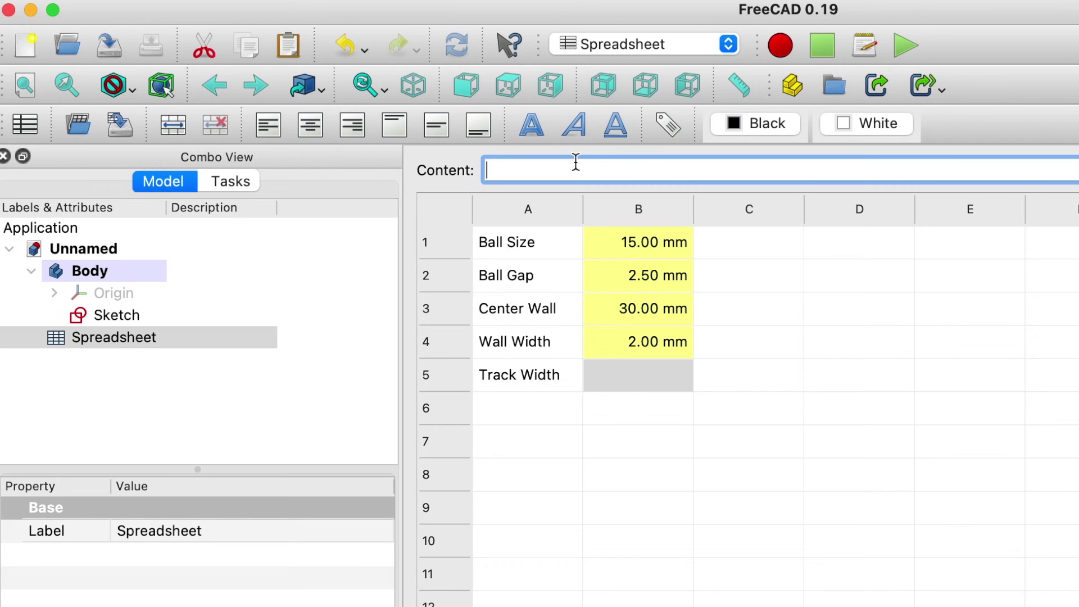
text(b)
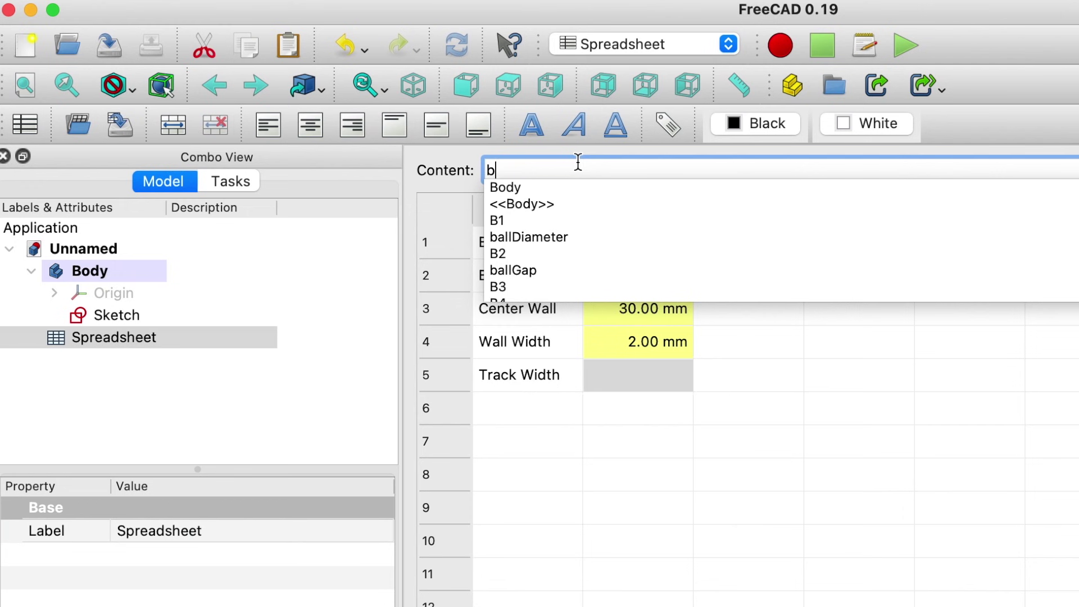
click(557, 238)
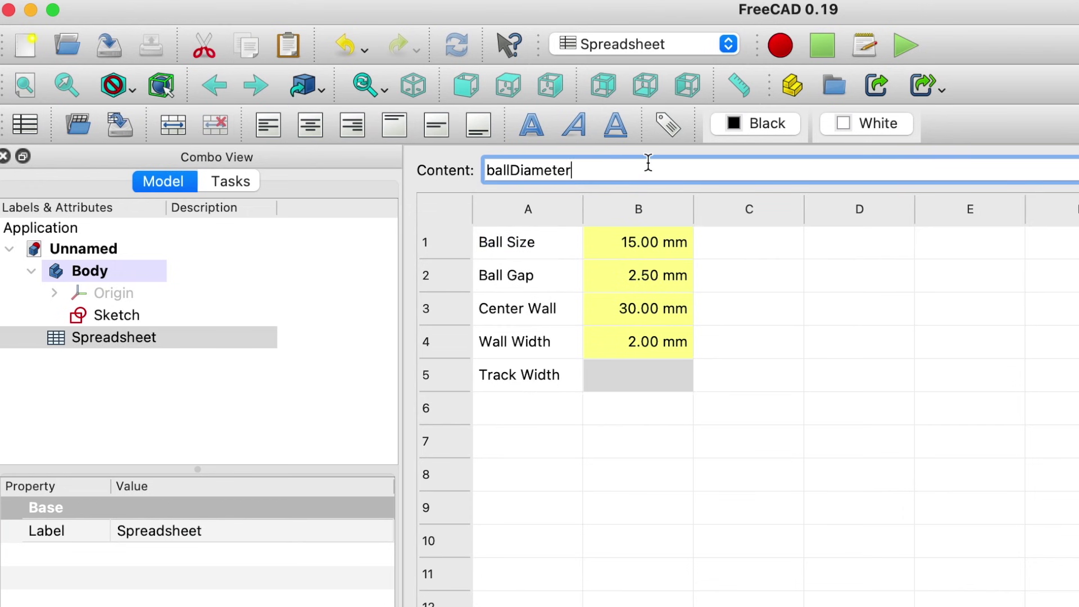
text(+ball)
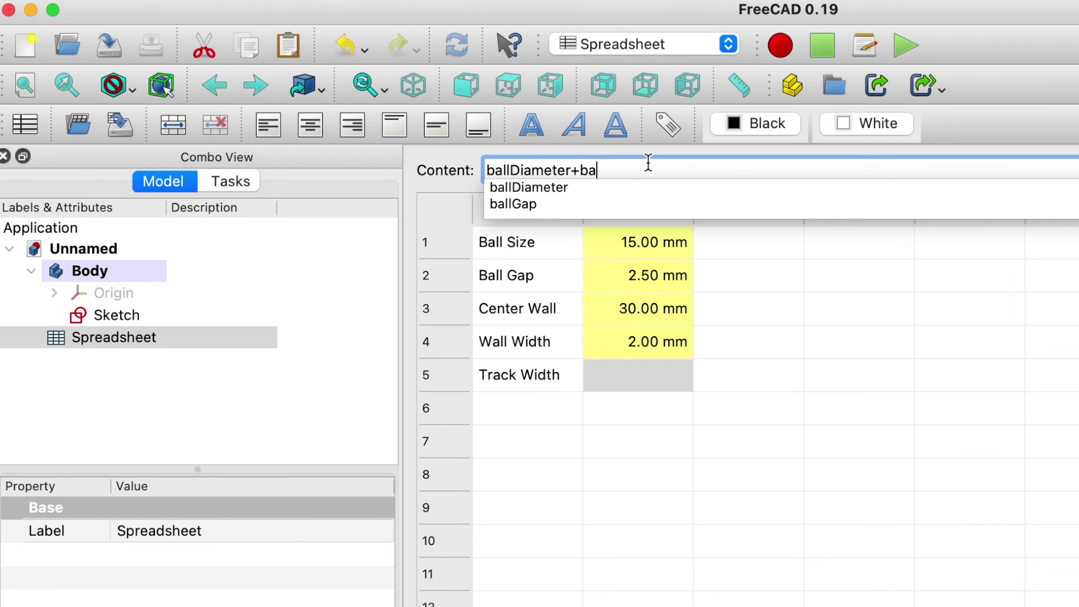
click(525, 208)
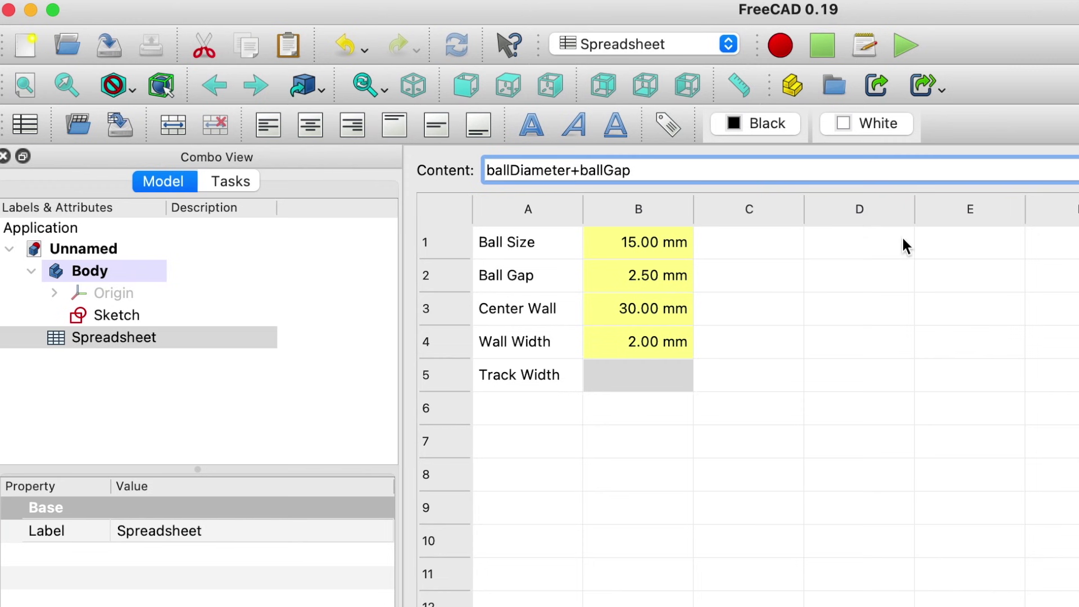
key(Return)
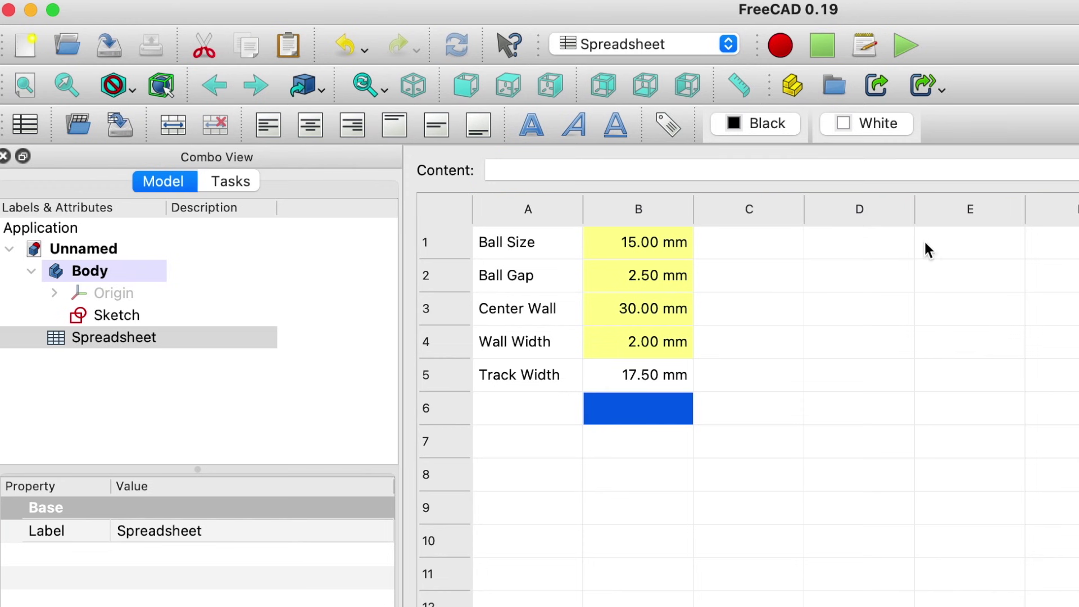
Step: Assign the alias trackWidth to cell B5
click(682, 376)
right_click(676, 376)
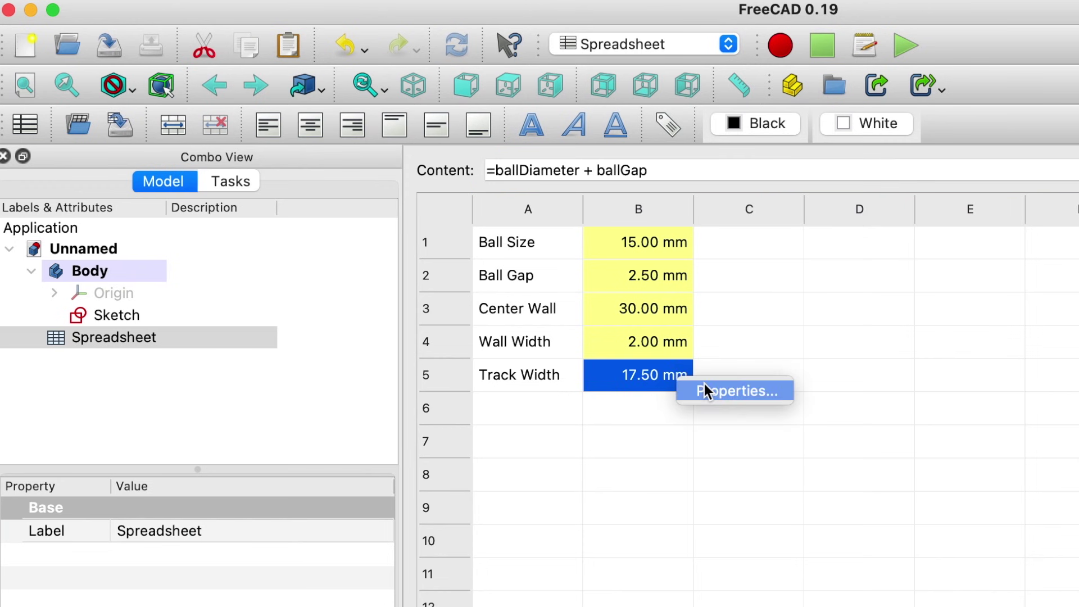
click(713, 388)
click(939, 335)
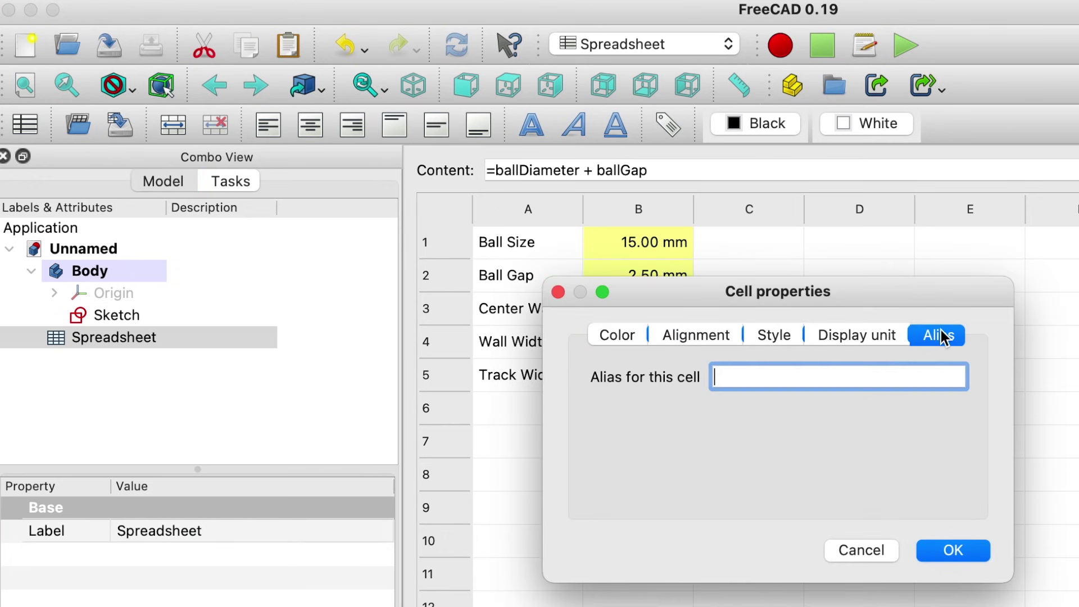
text(trackWidth)
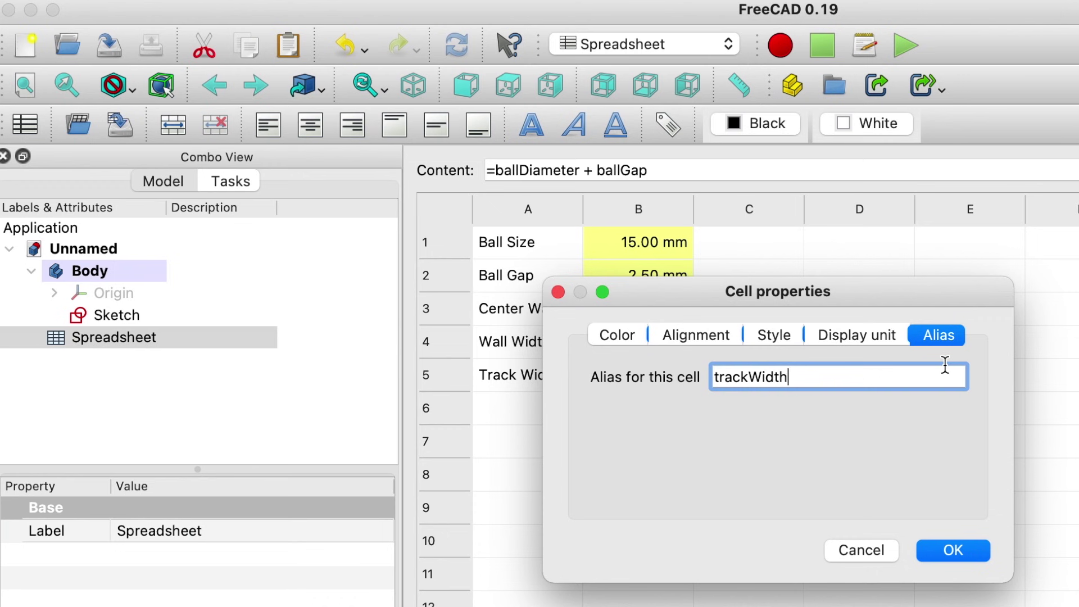
click(955, 555)
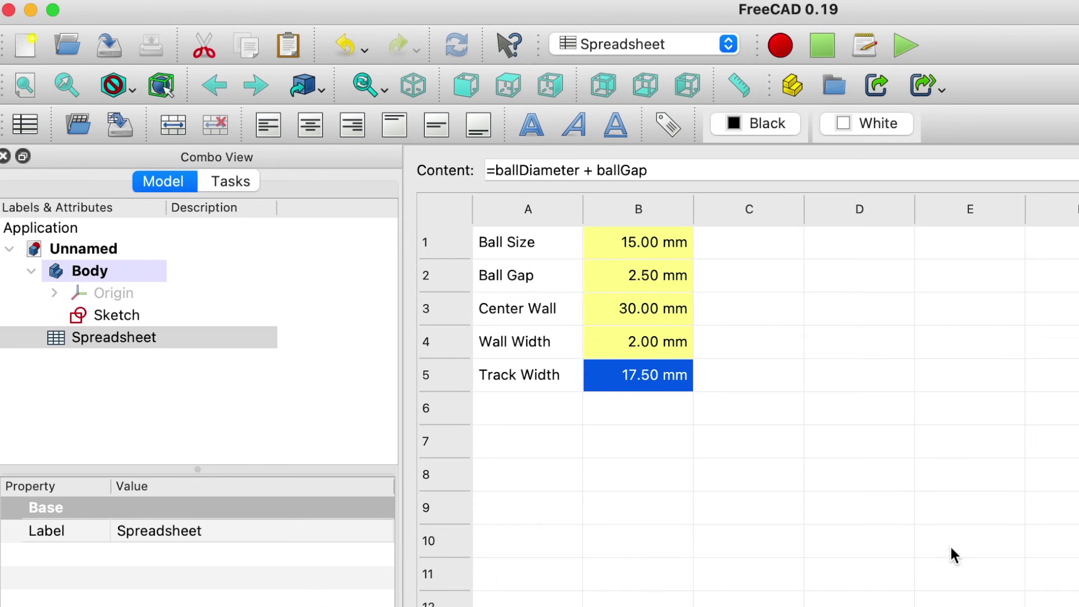
Step: Enter the label "Wall 1" in cell A6 and the formula =centerWall+wallWidth+trackWidth in cell B6
click(562, 412)
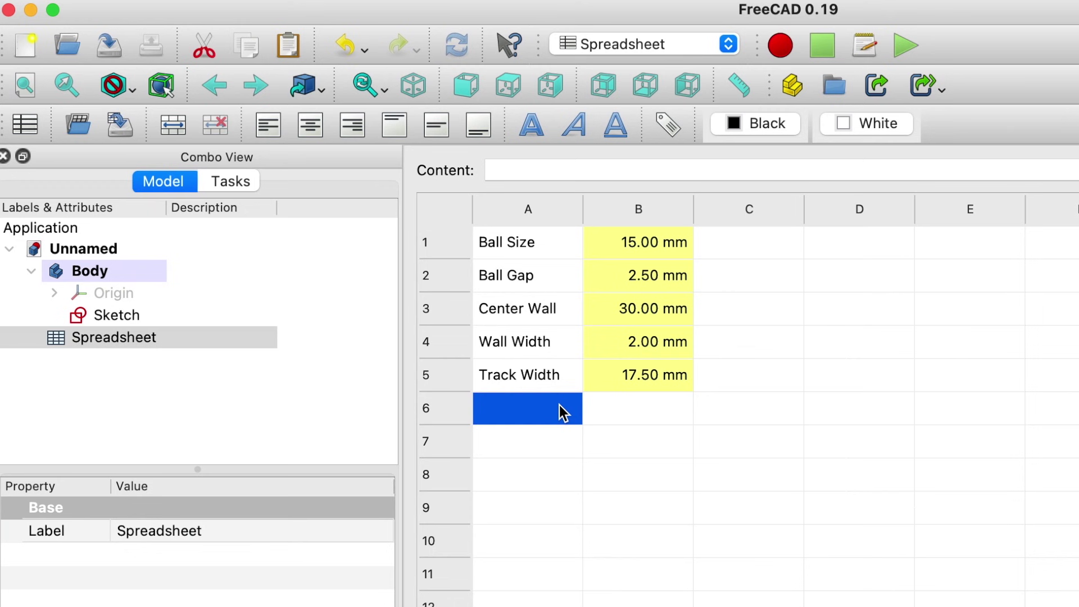
text(Wall 1)
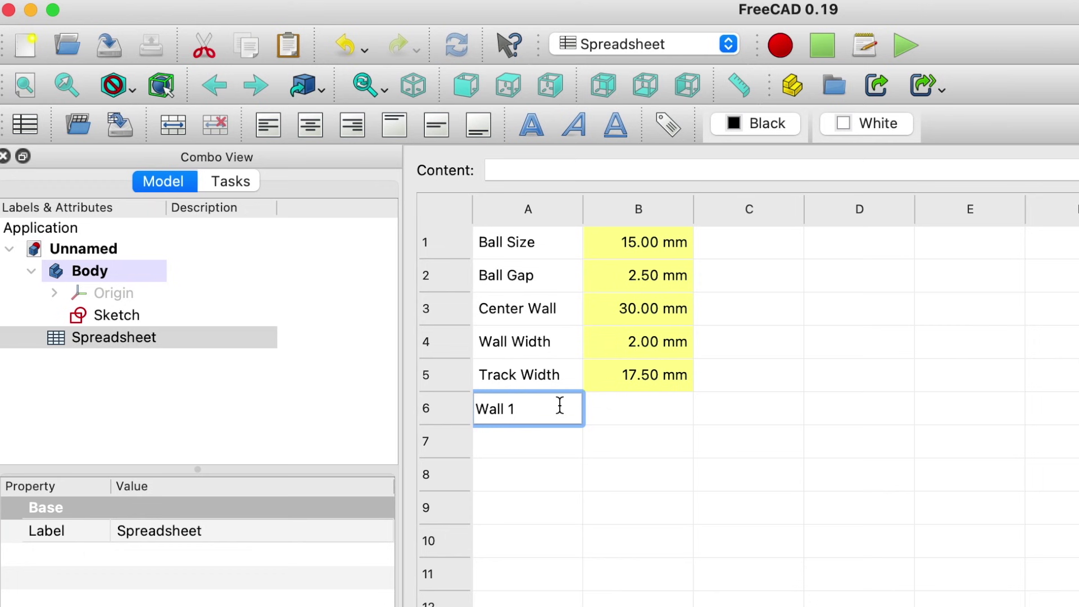
click(664, 418)
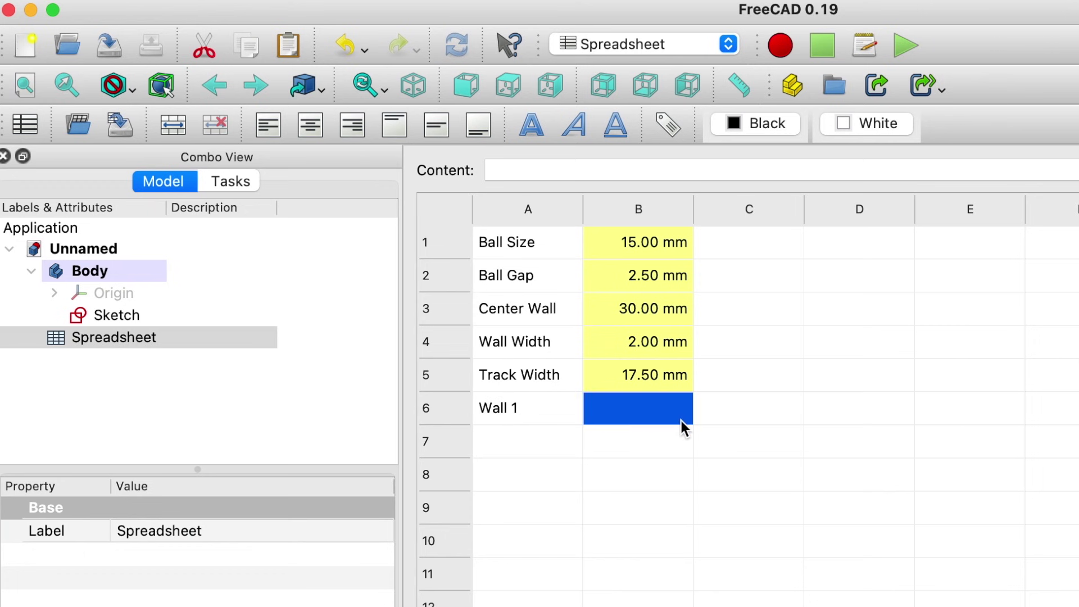
text(=)
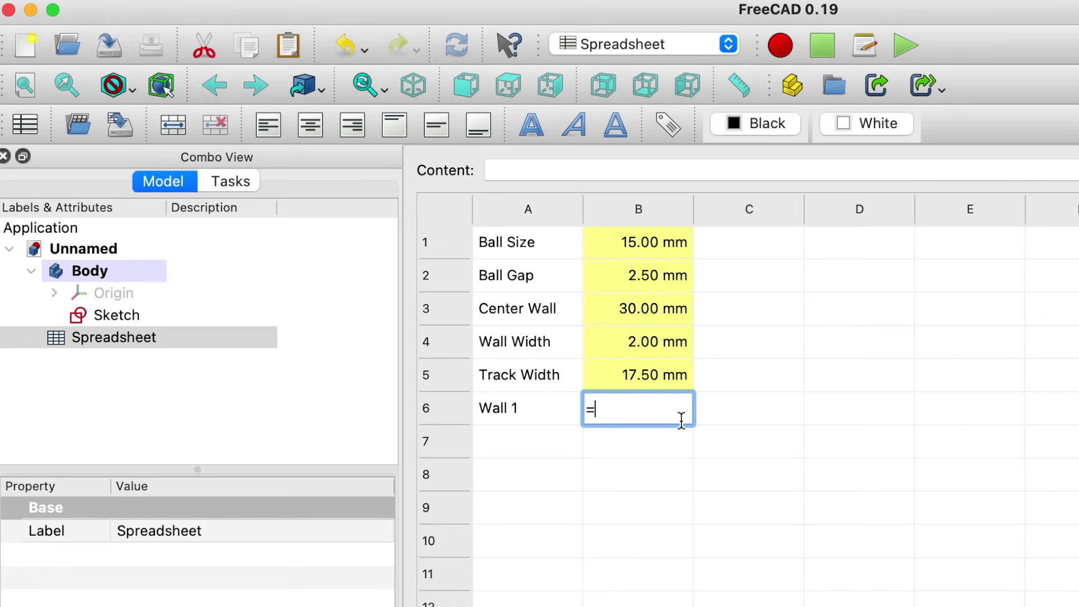
text(centerWall)
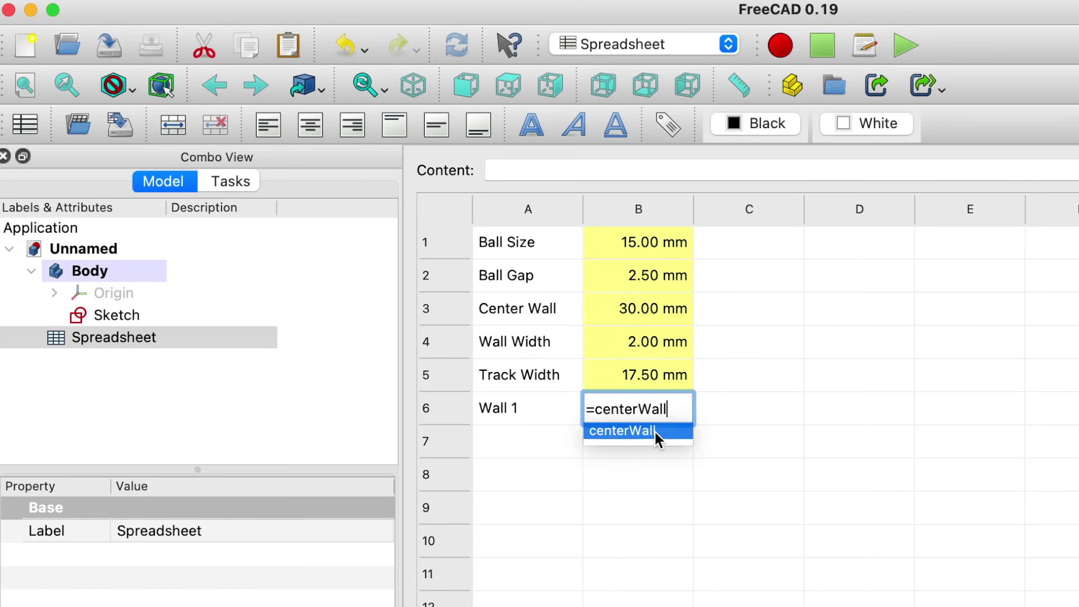
click(655, 430)
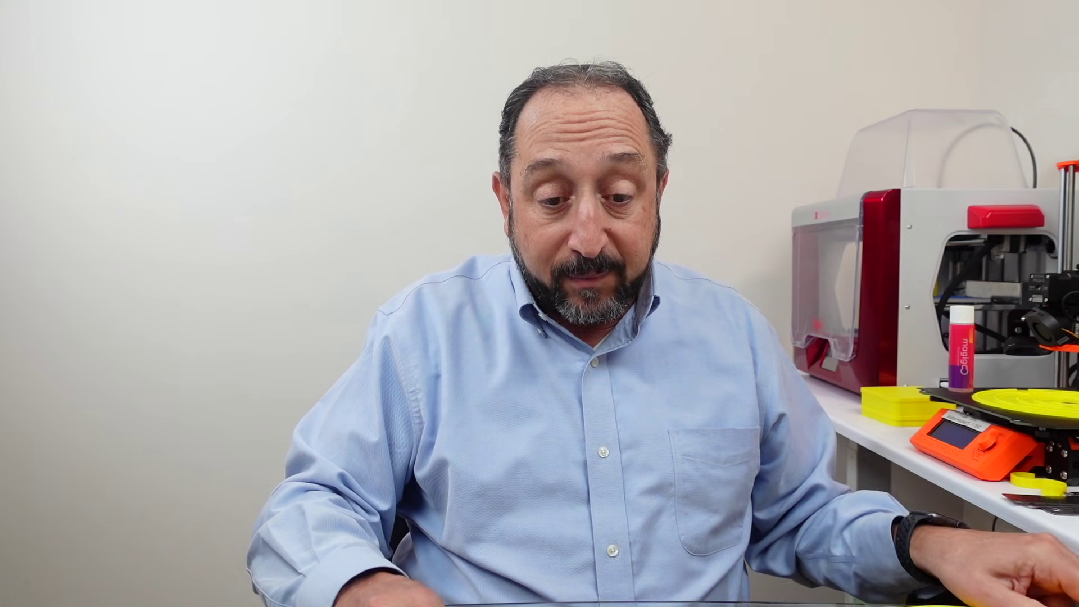
text(wallWidth)
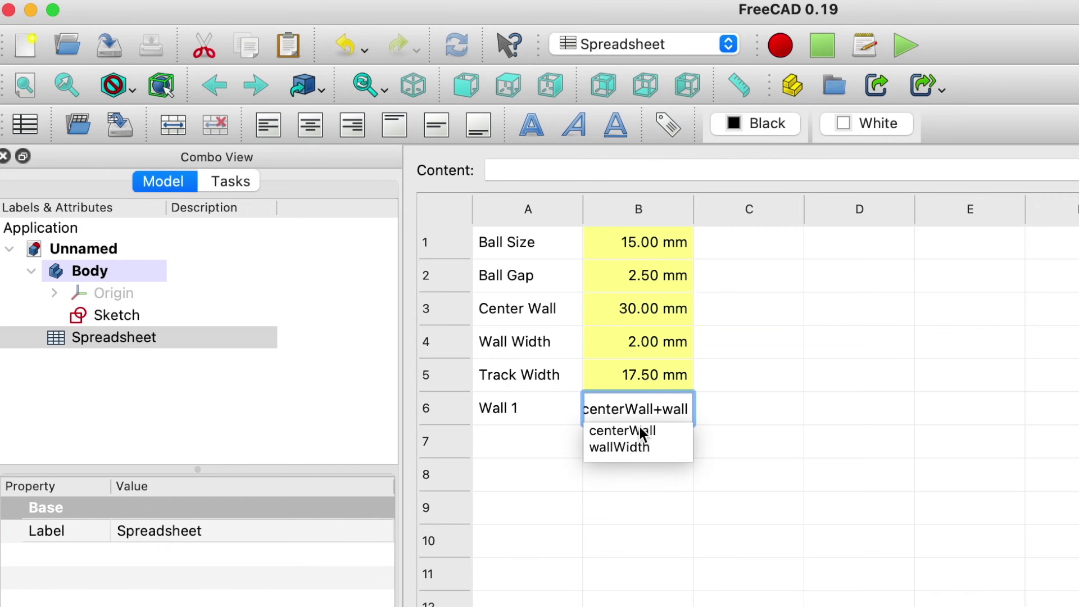
click(618, 447)
text(+)
text(t)
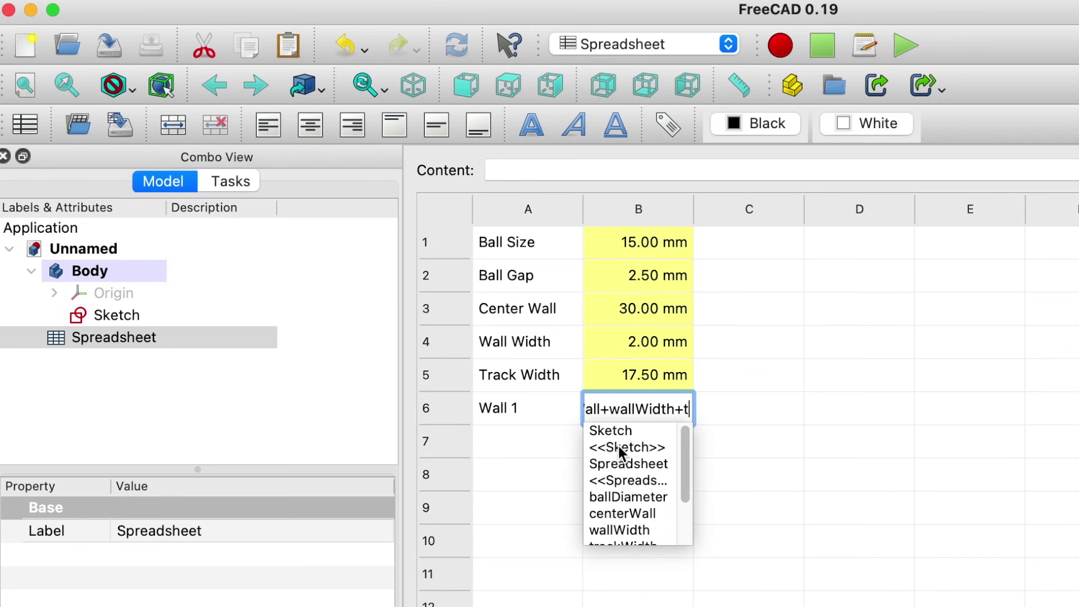
text(rackWidth)
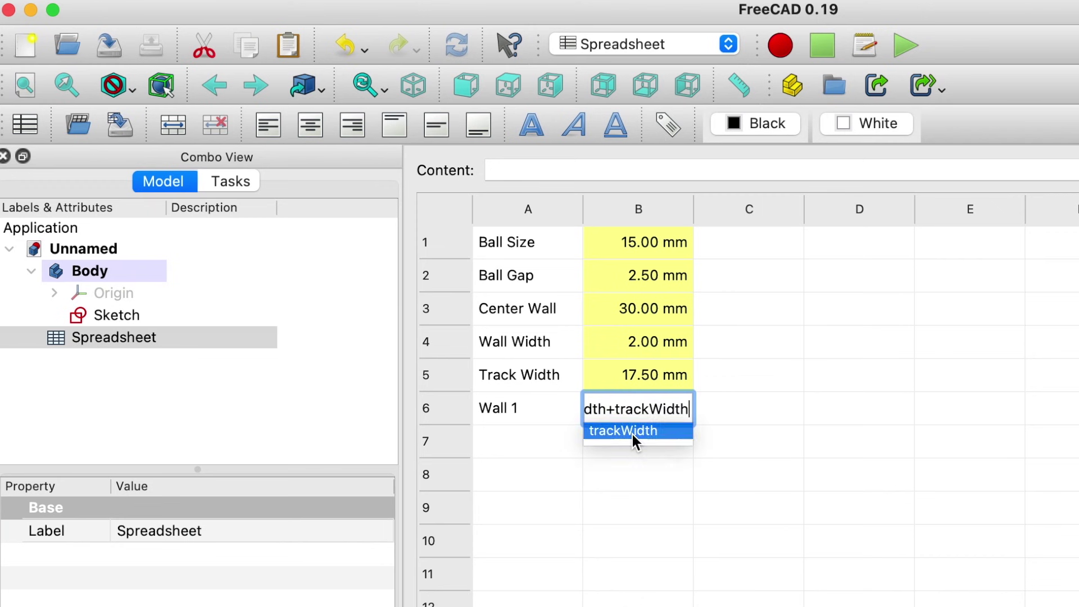
click(633, 434)
key(Return)
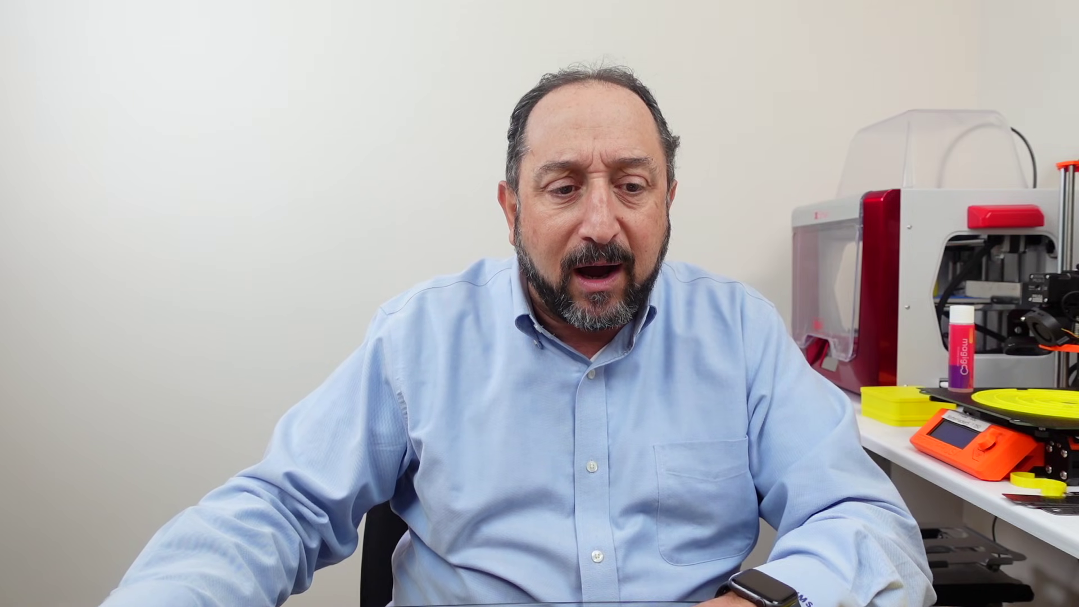
Step: Close the current spreadsheet view, open the file marble-maze-param-final-spreadsheet.FCStd and display its spreadsheet
click(137, 10)
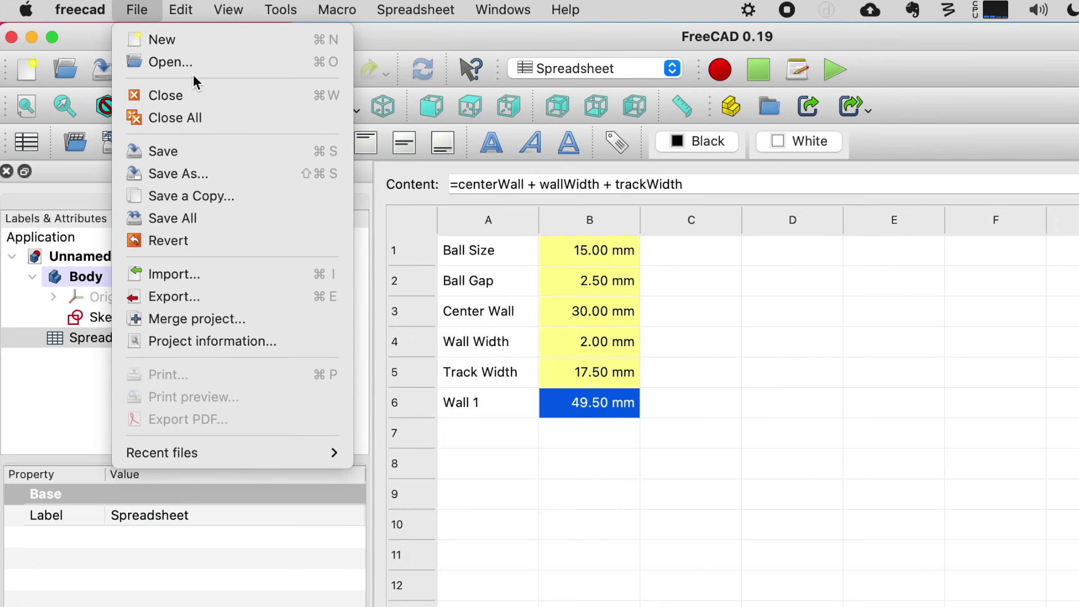
click(186, 96)
click(137, 10)
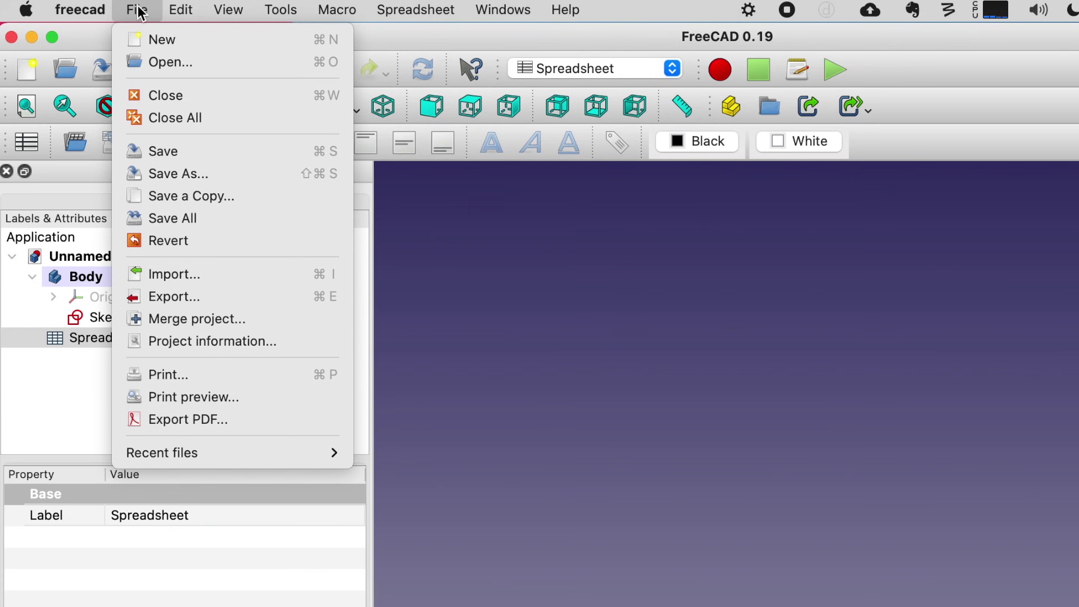
click(172, 62)
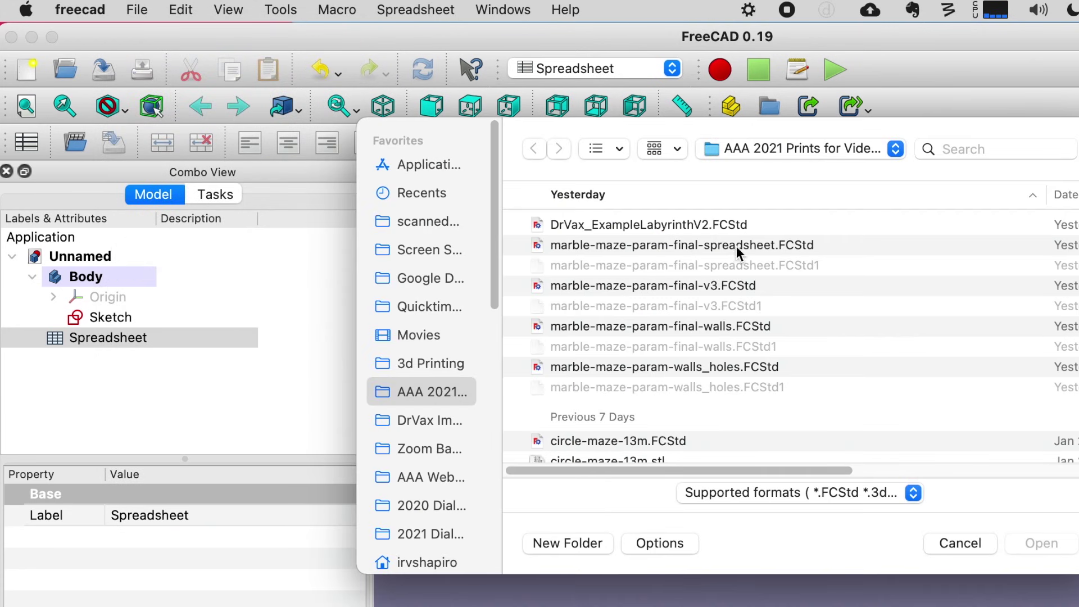
click(758, 245)
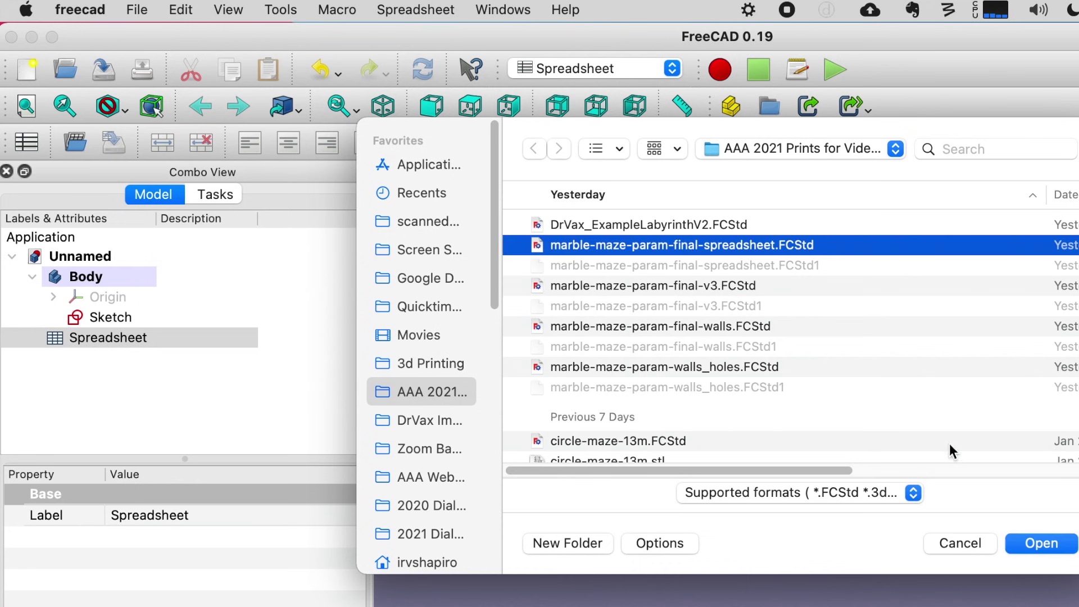
click(1041, 543)
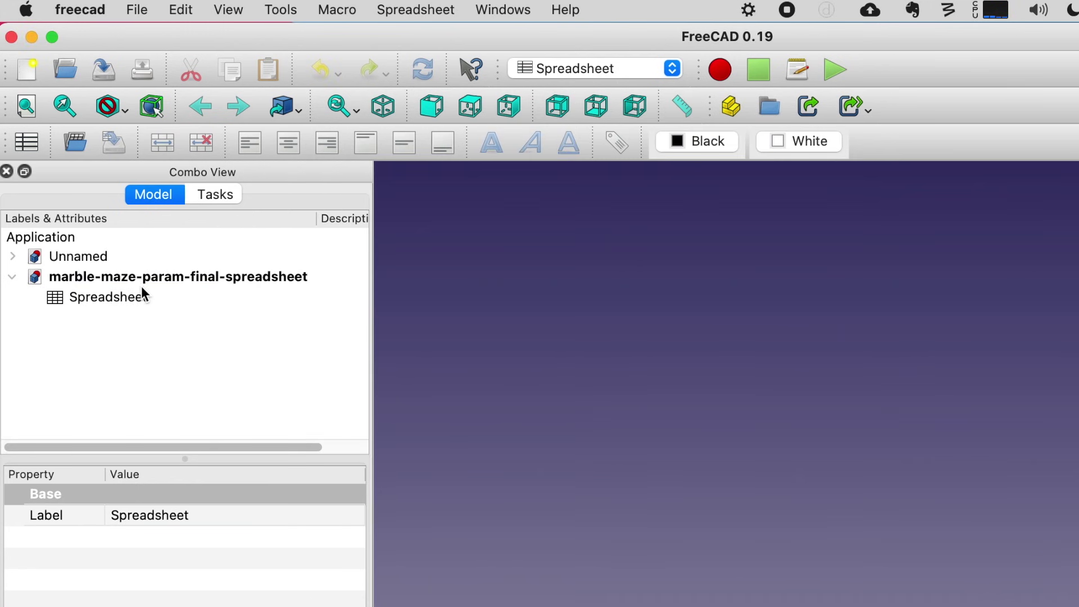
double_click(125, 302)
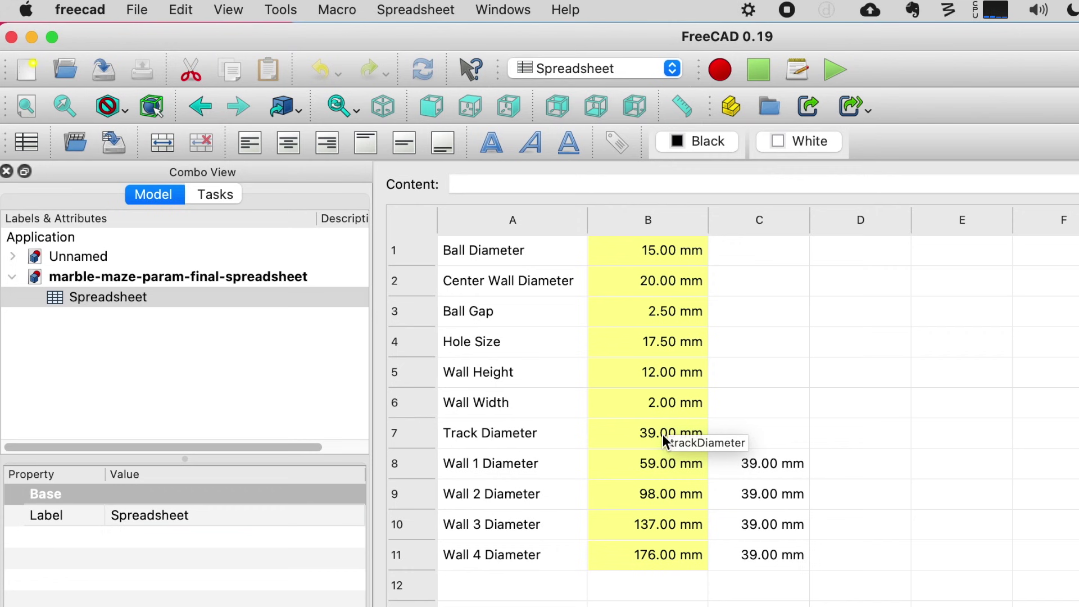
Step: Examine the formulas behind the track diameter and the Wall 1, Wall 2 and Wall 3 diameters in column B
double_click(664, 466)
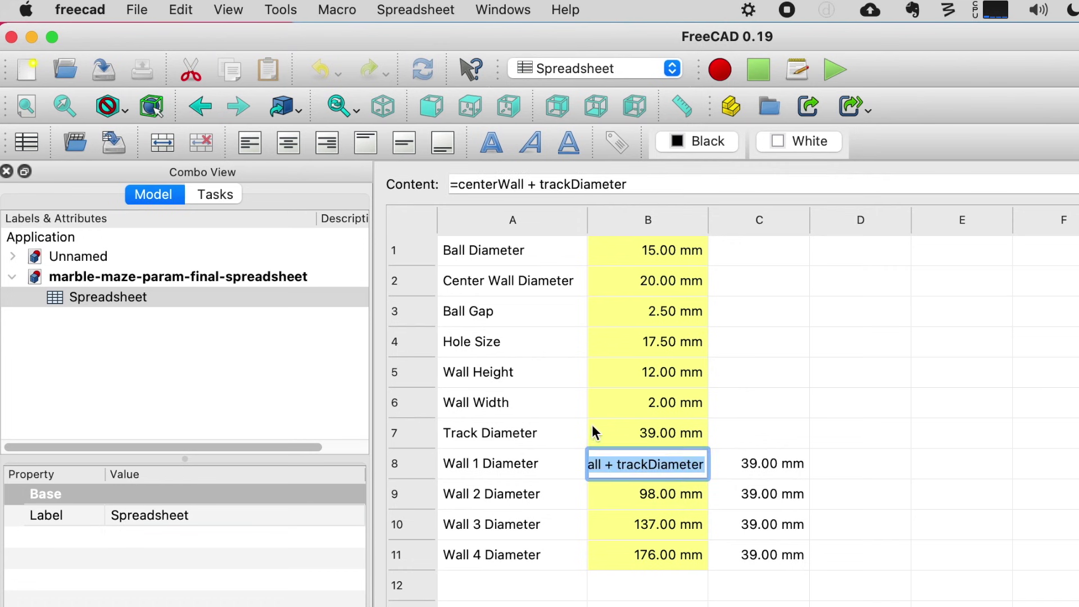
click(691, 177)
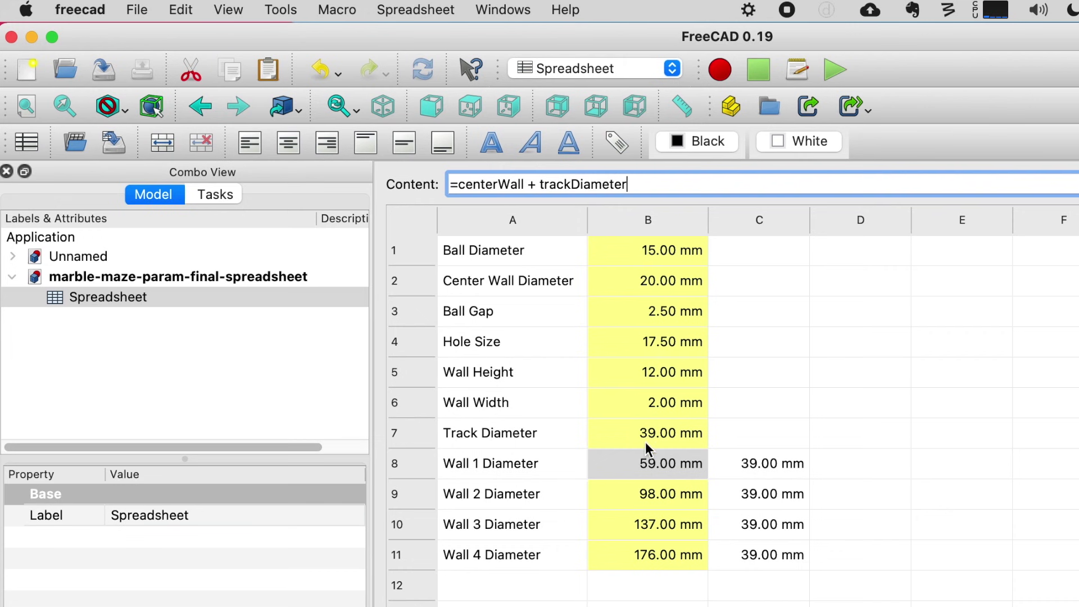
double_click(662, 433)
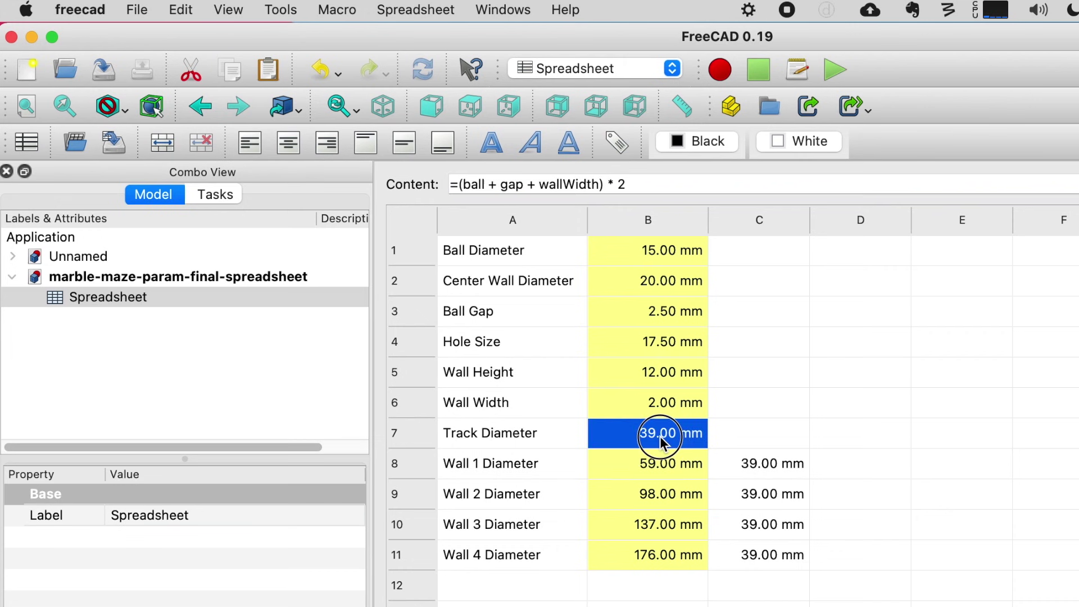
click(650, 184)
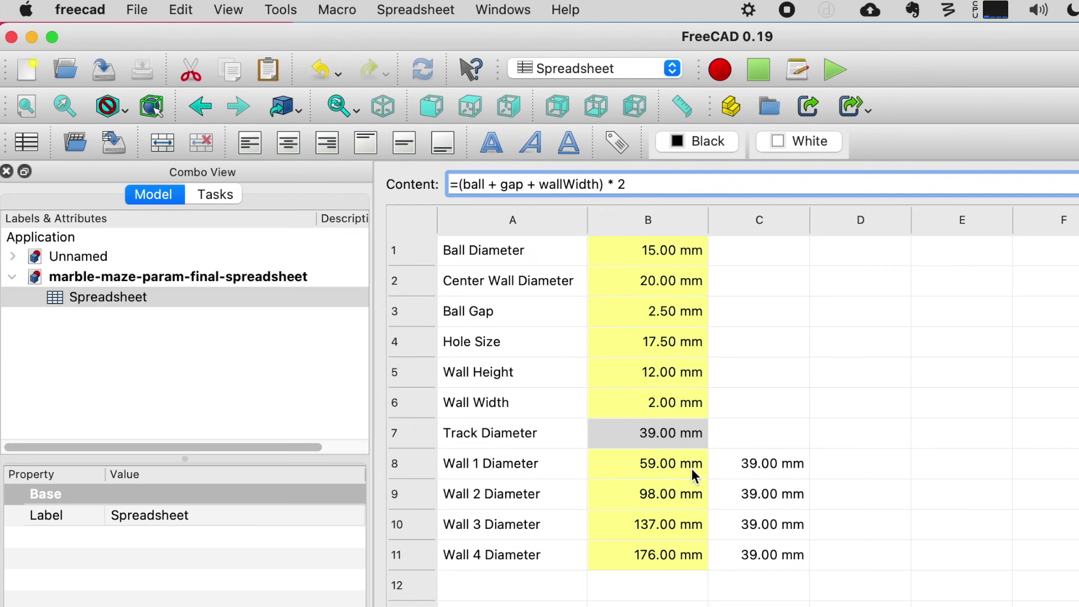
click(778, 467)
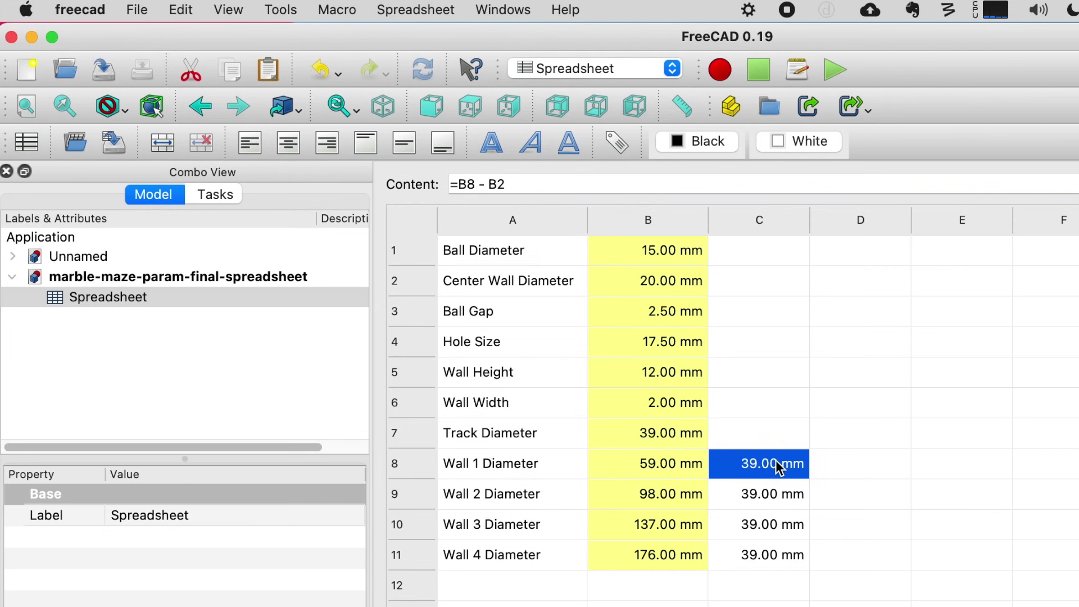
double_click(684, 463)
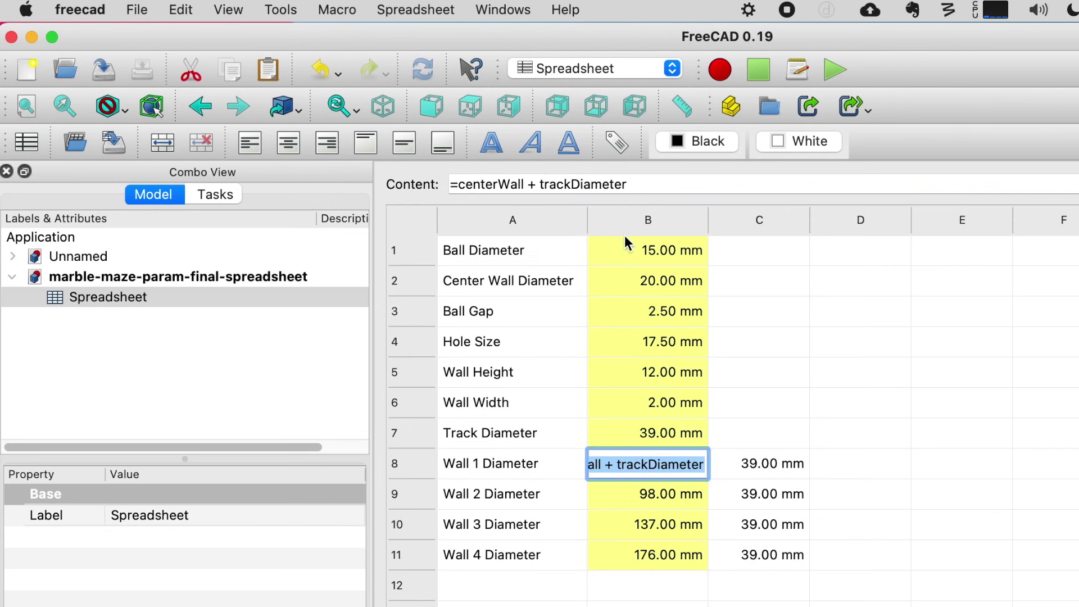
double_click(662, 508)
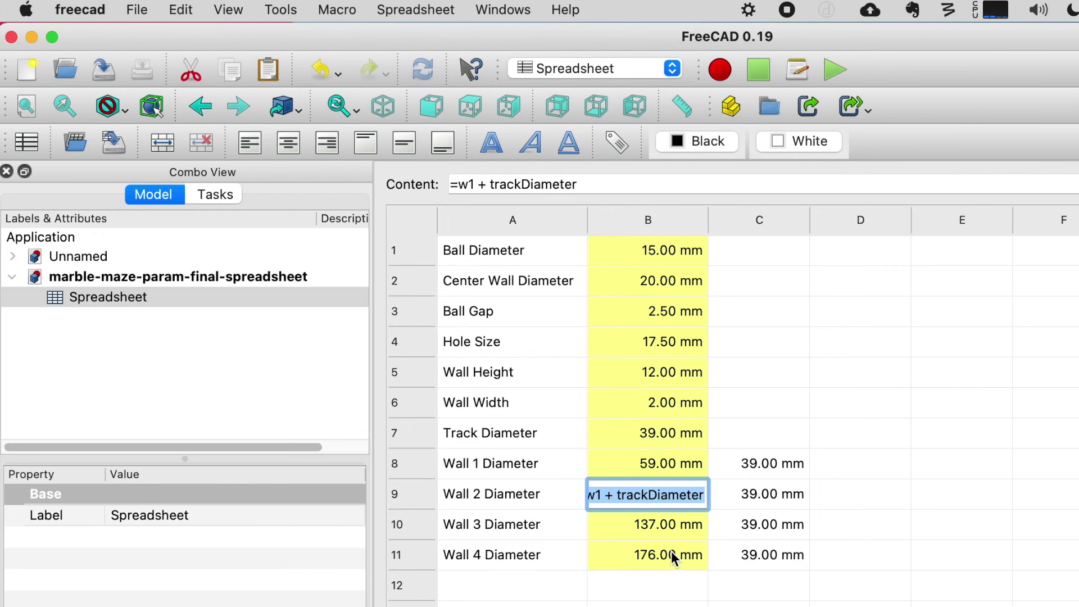
double_click(672, 530)
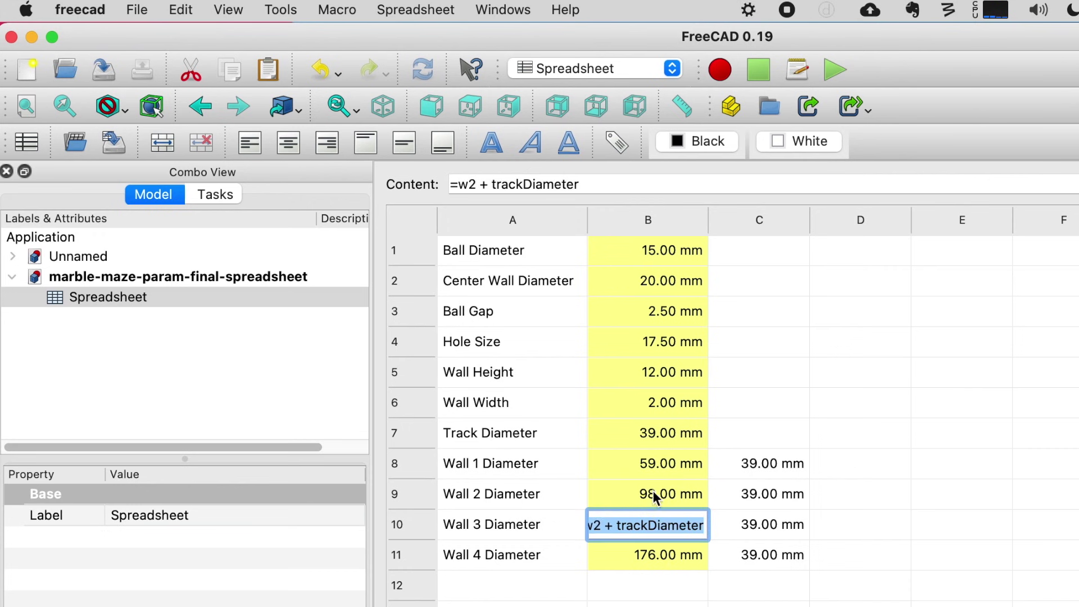
click(855, 536)
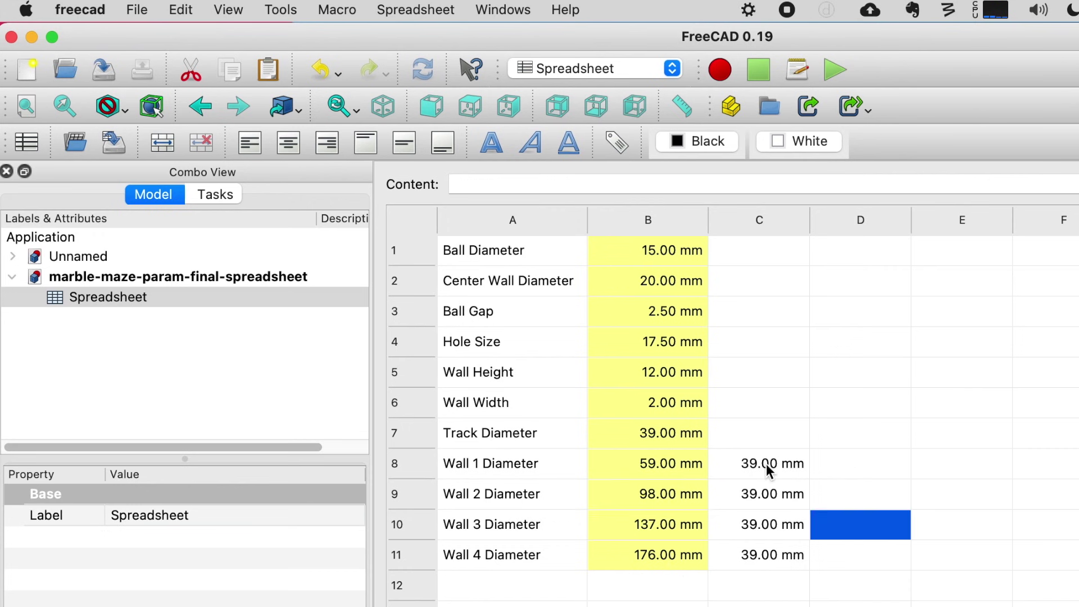
Step: Check the difference formulas in cells C8 to C11 that compare each wall diameter with the preceding one
click(767, 465)
click(766, 488)
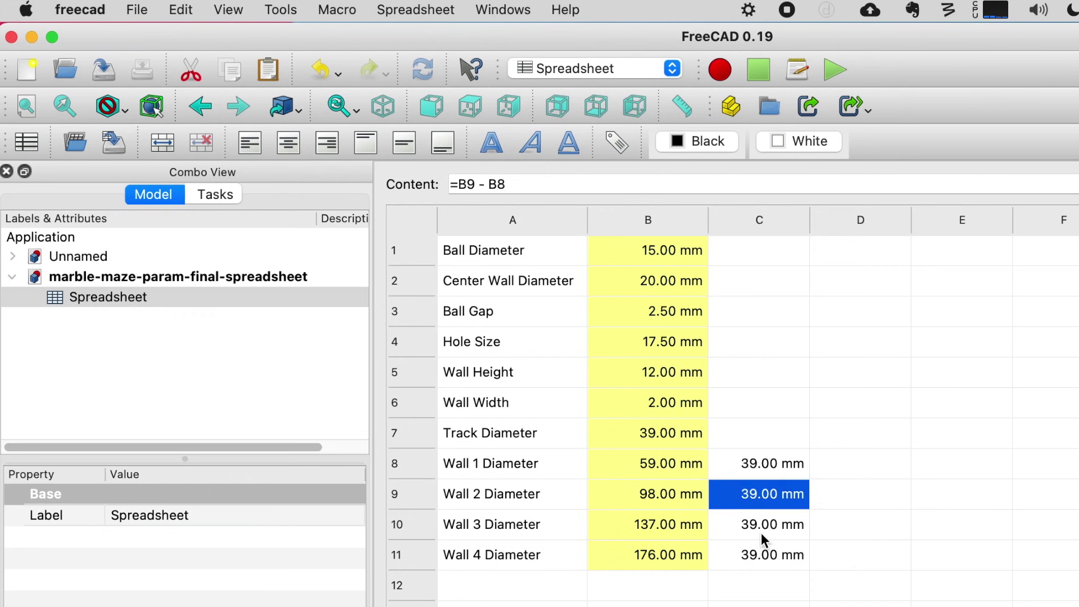
click(761, 527)
click(771, 558)
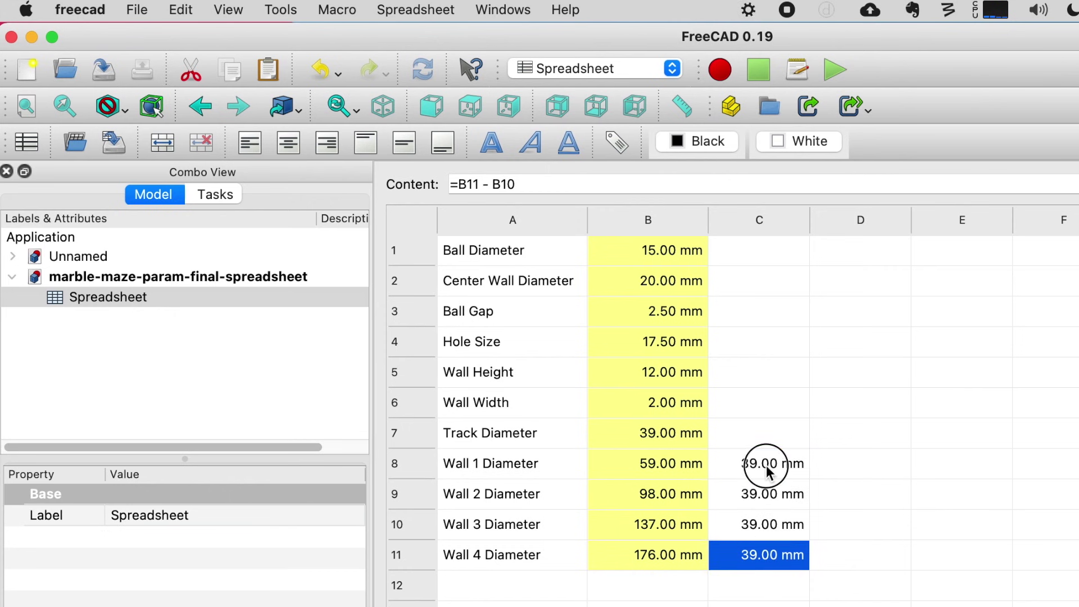
click(766, 464)
click(769, 496)
click(769, 531)
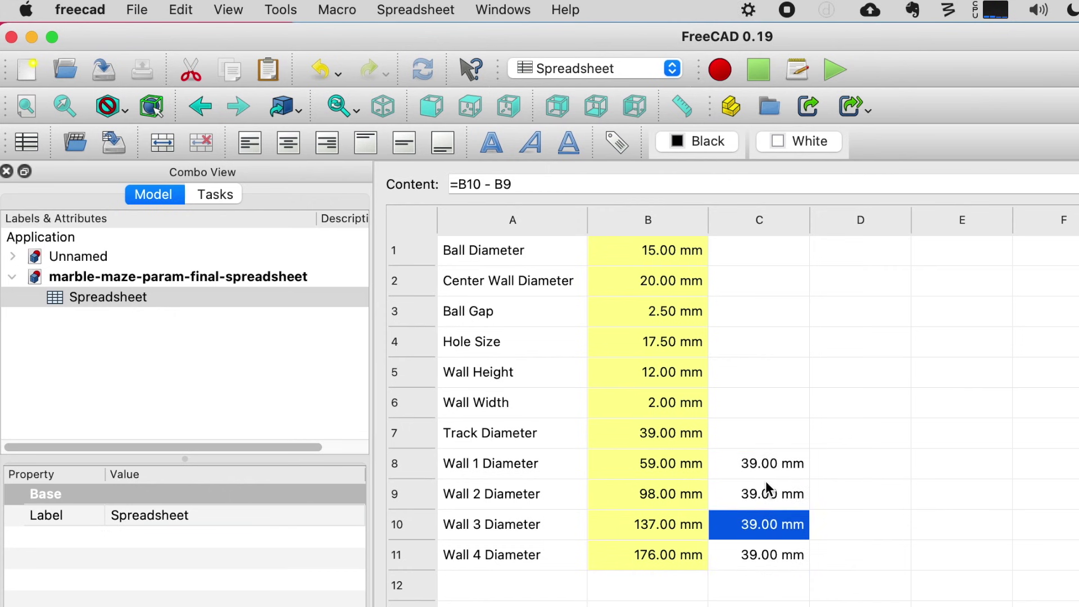
click(768, 467)
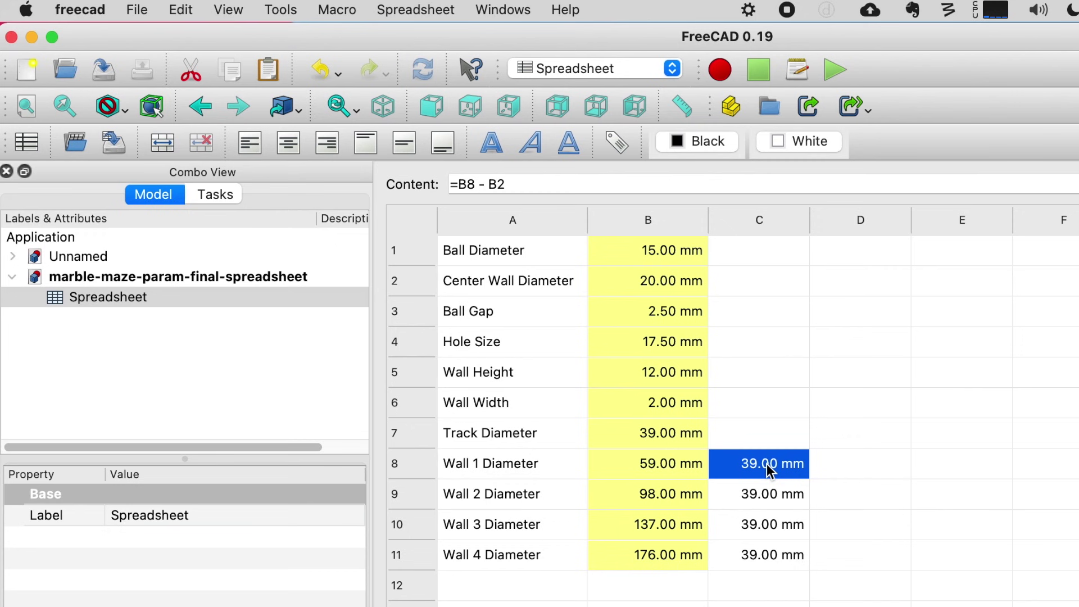
click(818, 407)
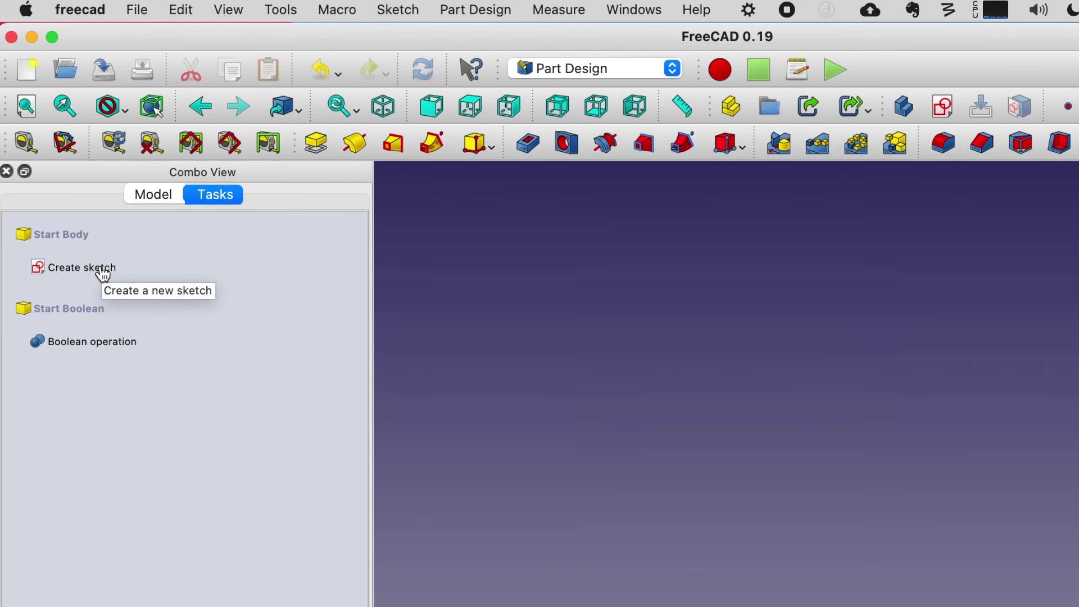
Step: Create a new sketch on the XY plane
click(102, 270)
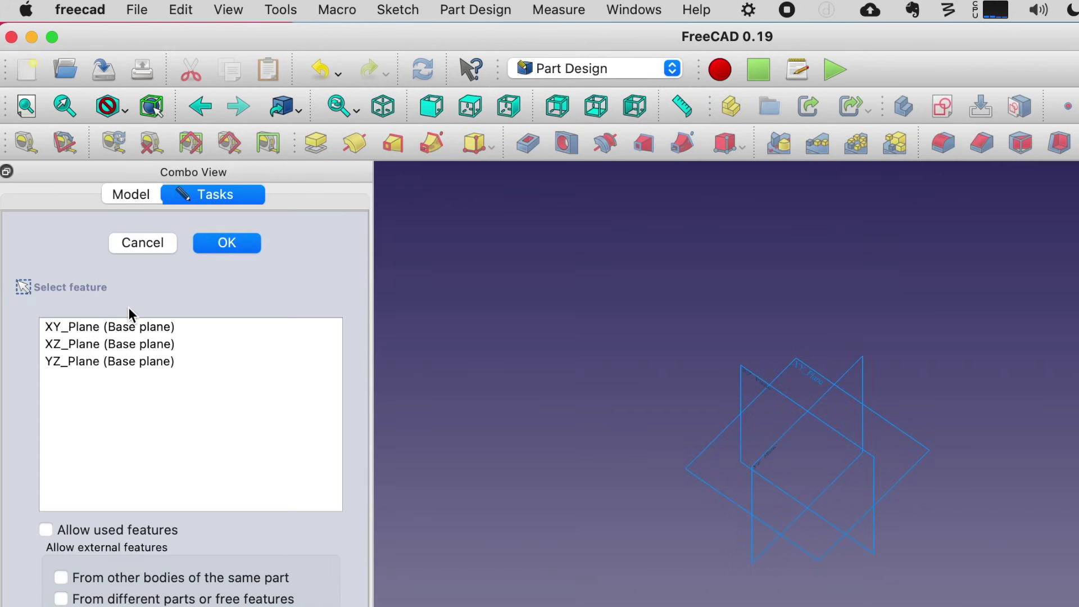
click(128, 331)
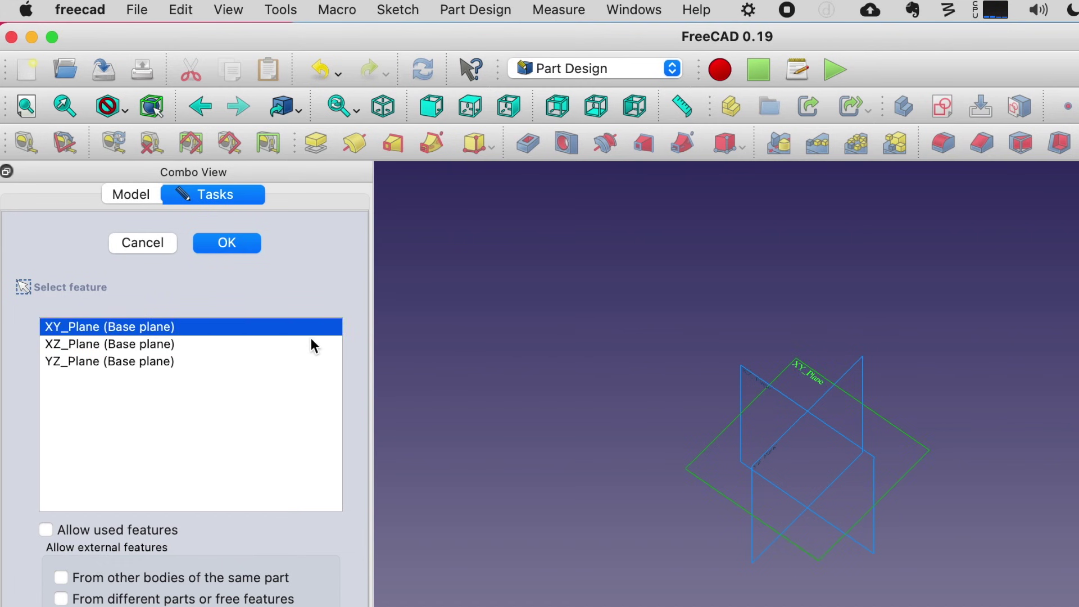
click(217, 249)
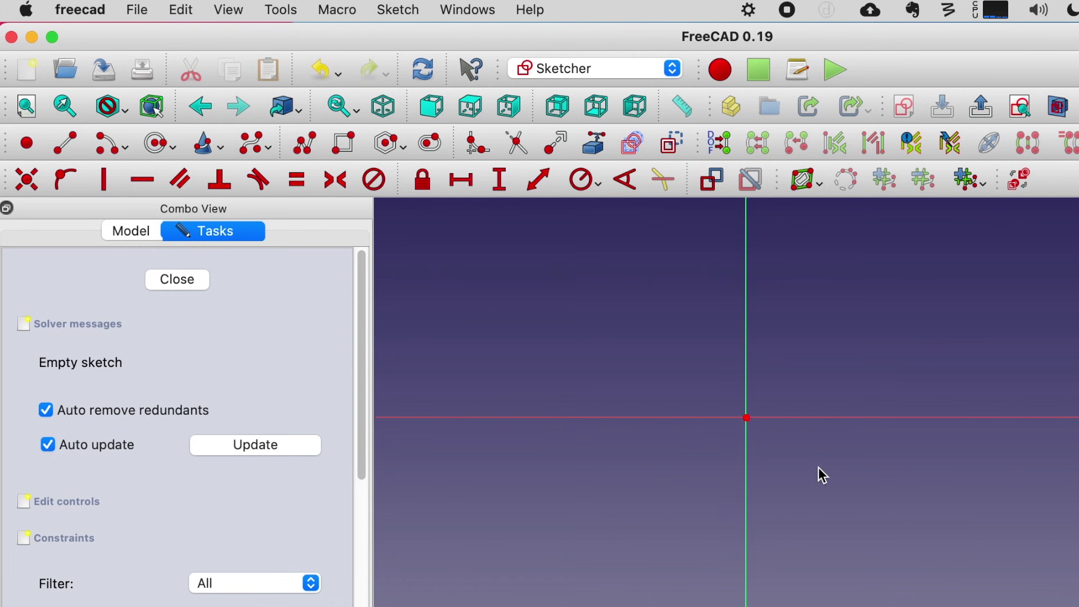
Step: Draw two concentric circles centred on the origin, the inner one about 54 mm in diameter and the outer one slightly larger
mouse_move(821, 465)
middle_down()
mouse_move(867, 516)
mouse_move(892, 508)
middle_up()
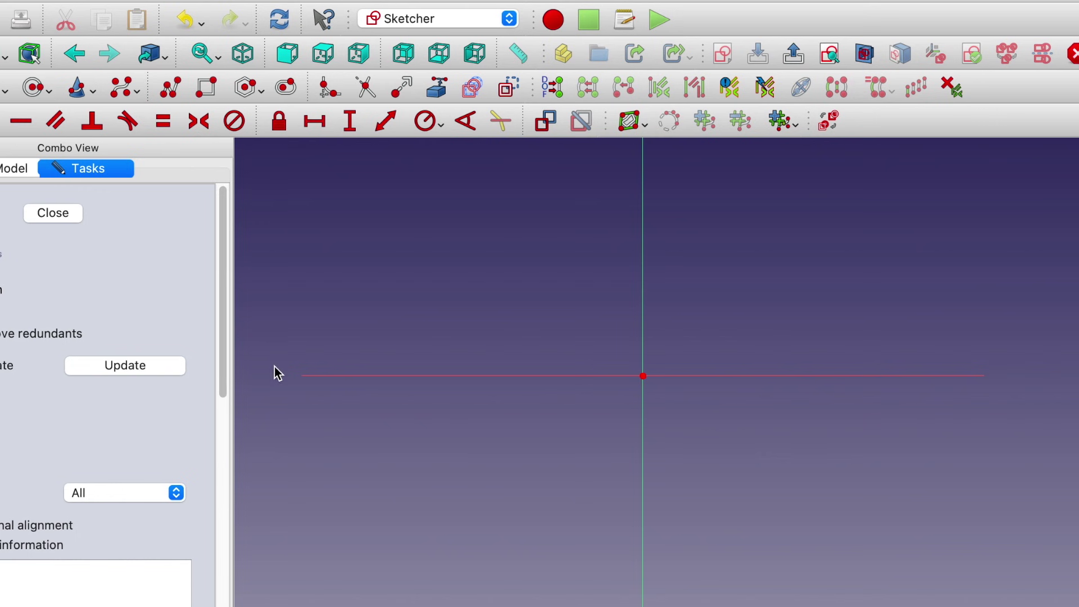
click(33, 90)
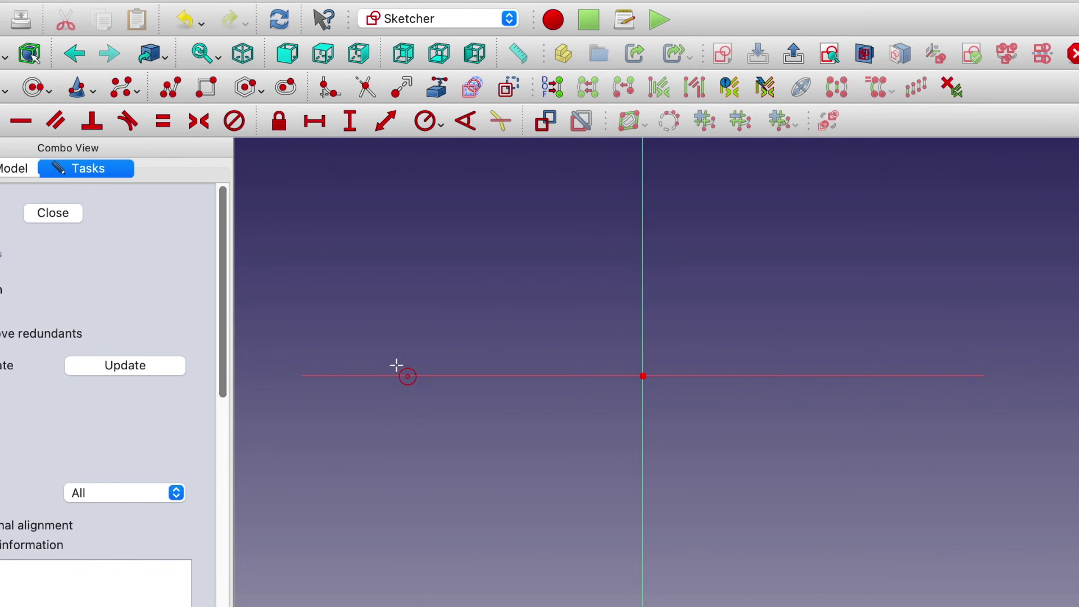
click(643, 376)
click(681, 422)
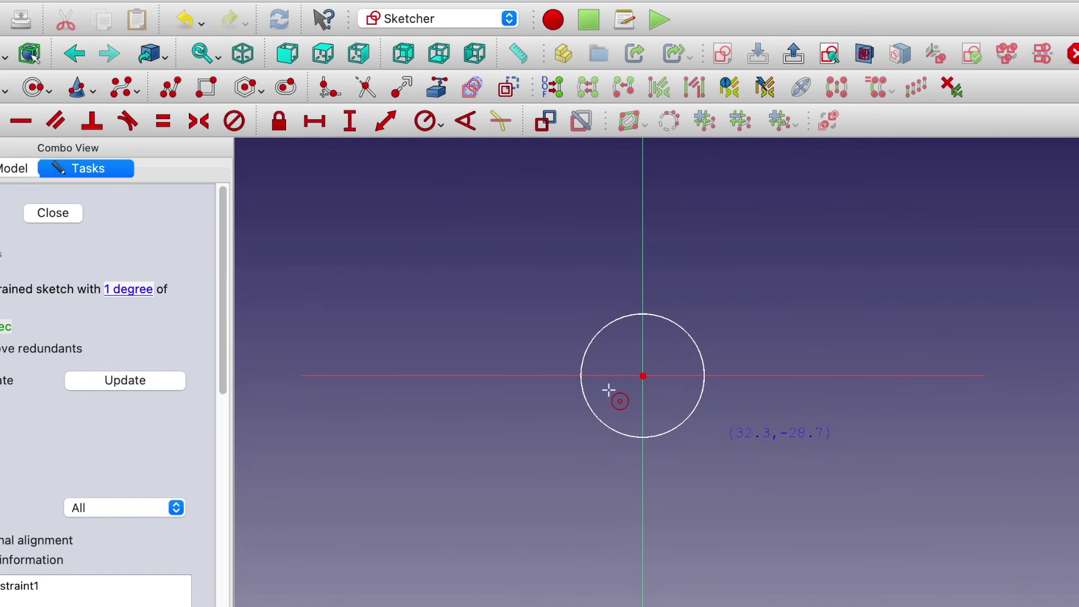
click(643, 375)
click(704, 422)
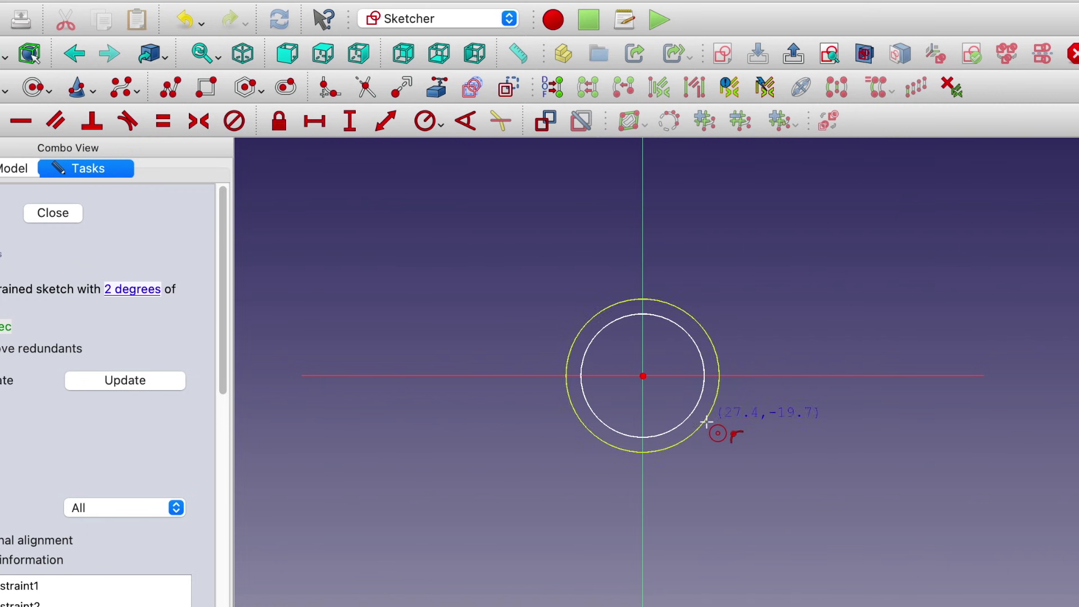
Step: Constrain the inner circle's diameter with the formula Spreadsheet.centerWall and place its dimension label outside the outer circle
click(660, 318)
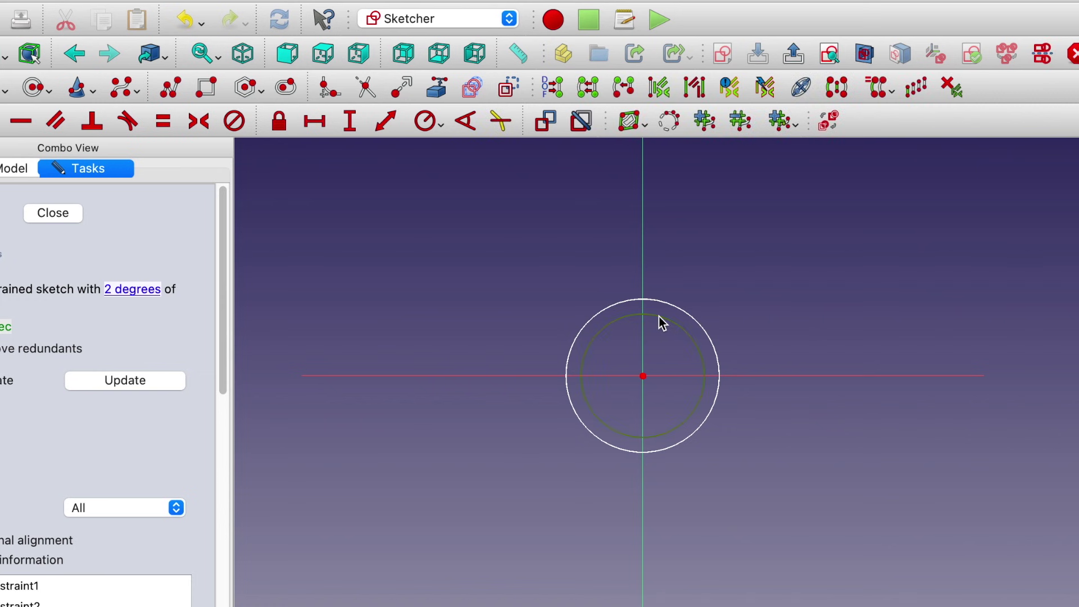
click(442, 124)
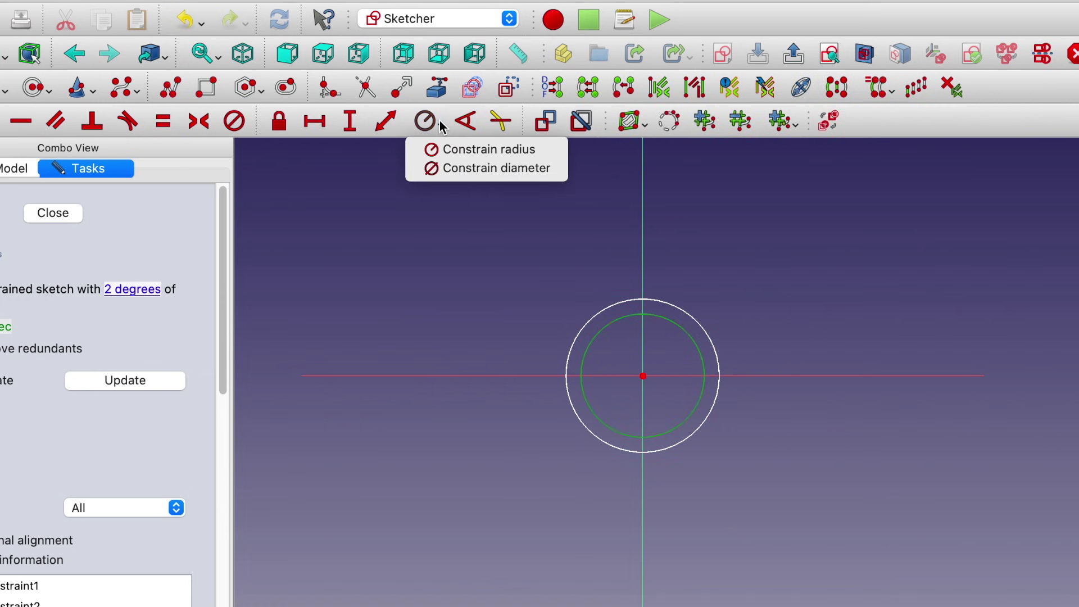
click(454, 168)
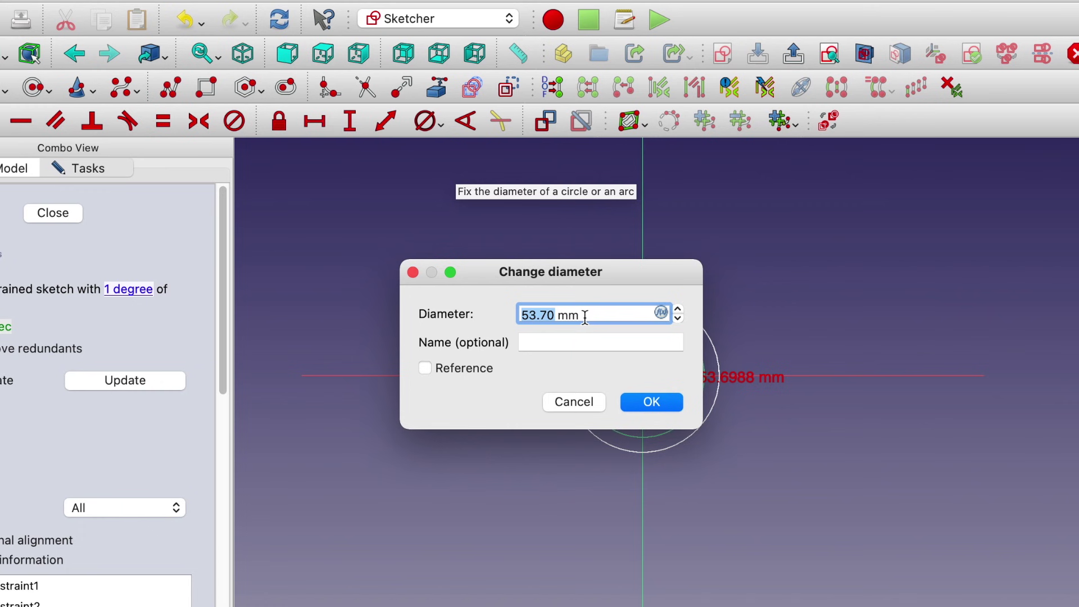
click(661, 313)
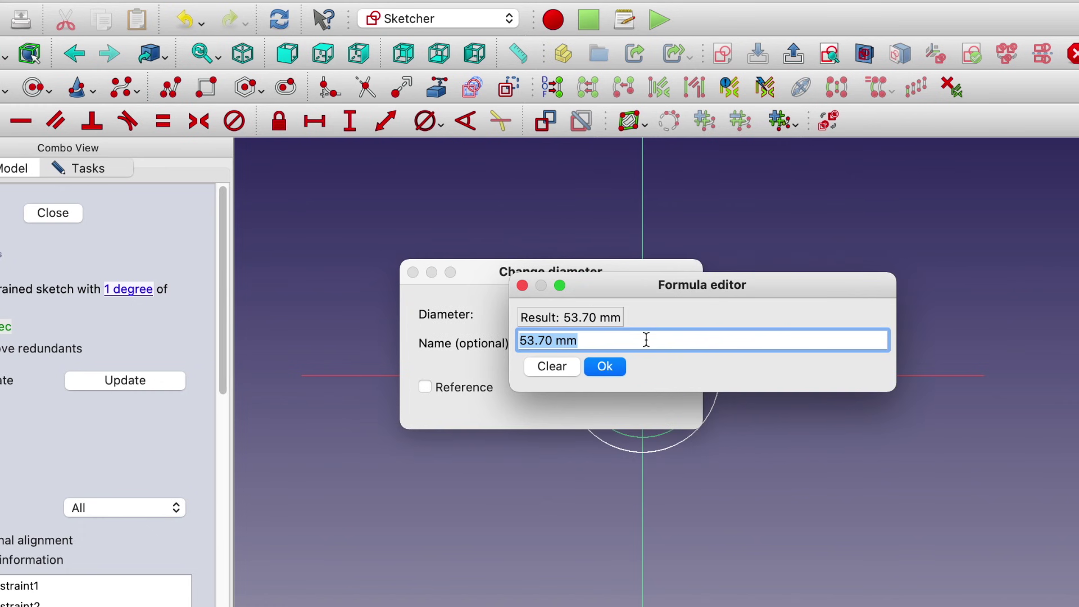
text(sp)
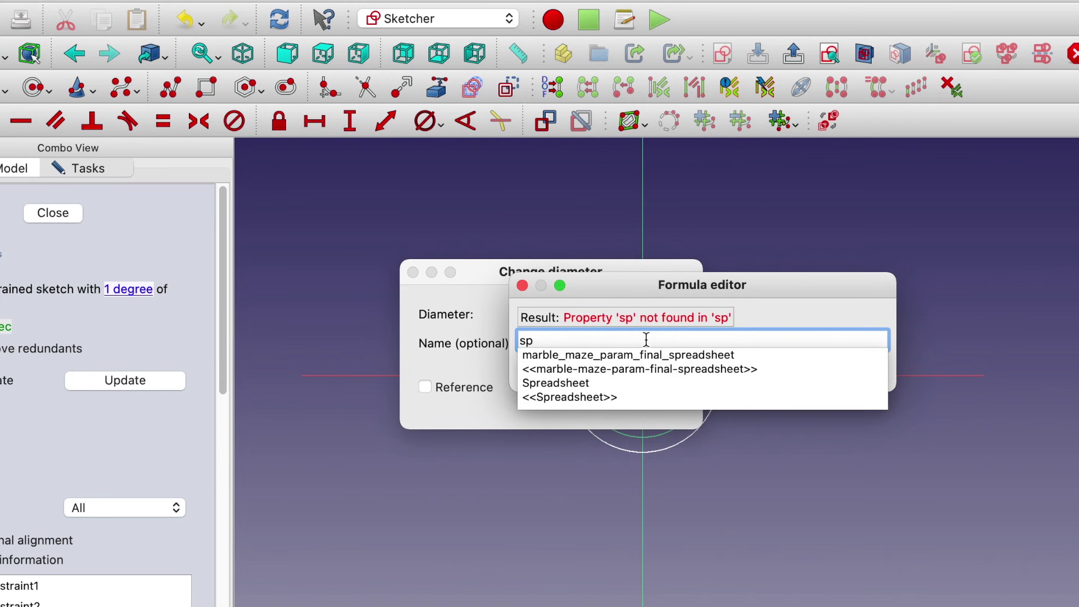
click(589, 383)
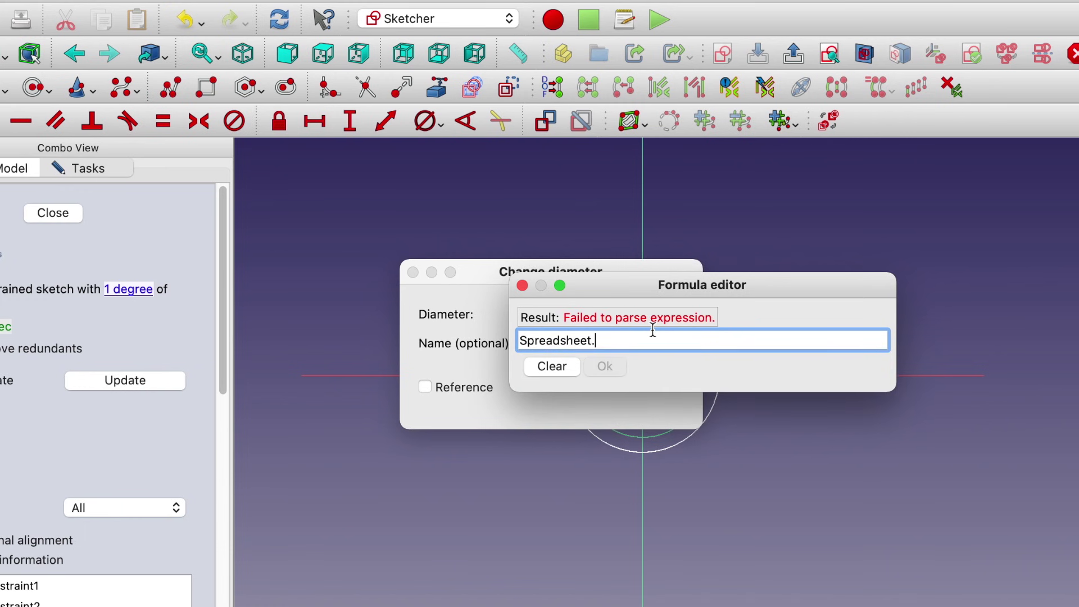
text(centerWall)
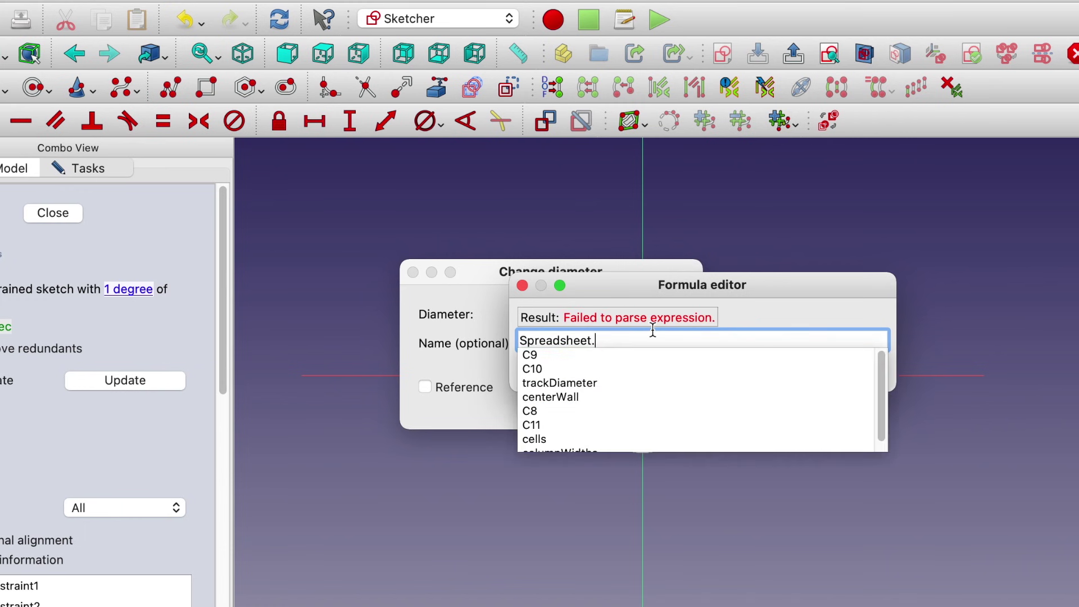
click(562, 399)
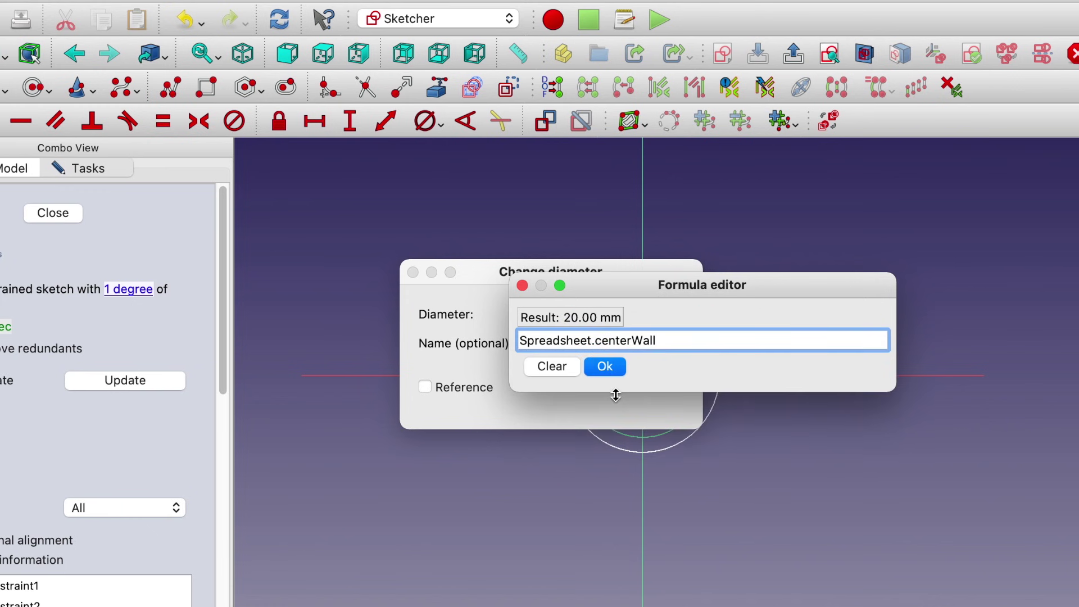
click(613, 367)
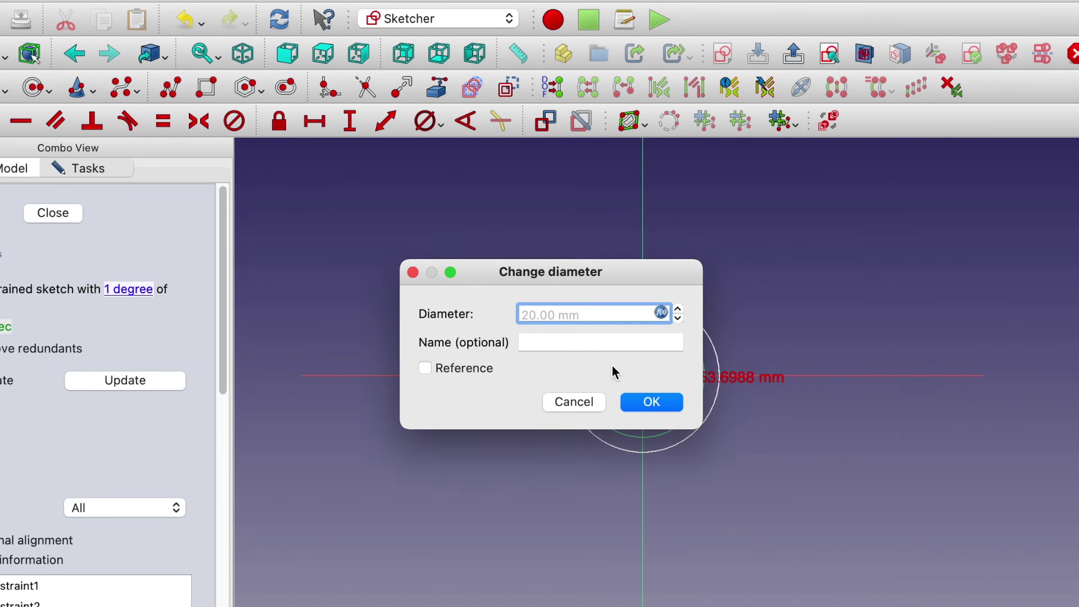
click(669, 406)
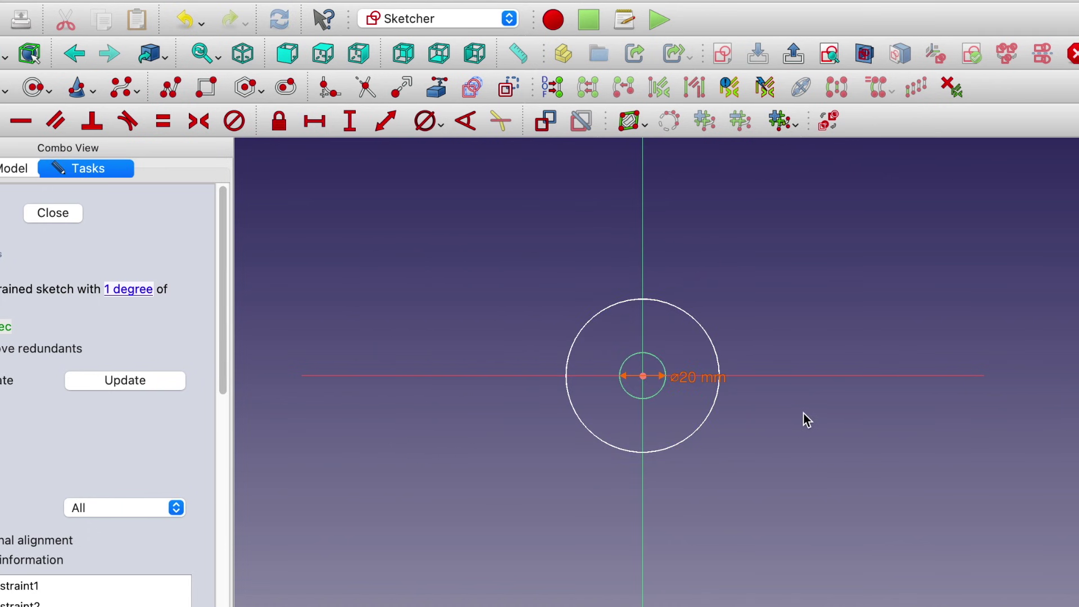
scroll(807, 421, up, 3)
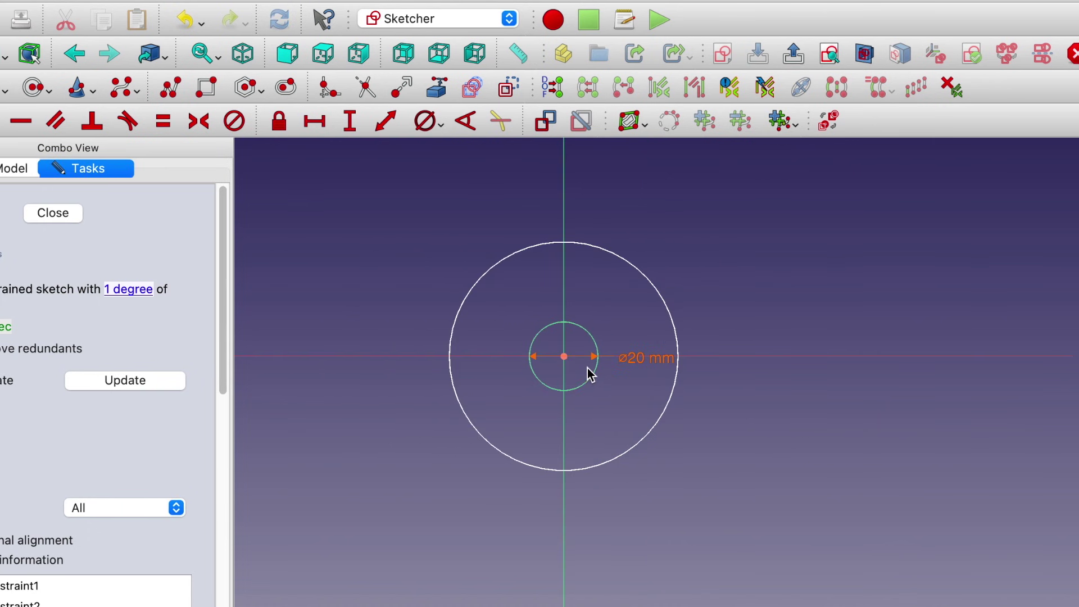
drag(649, 360, 747, 273)
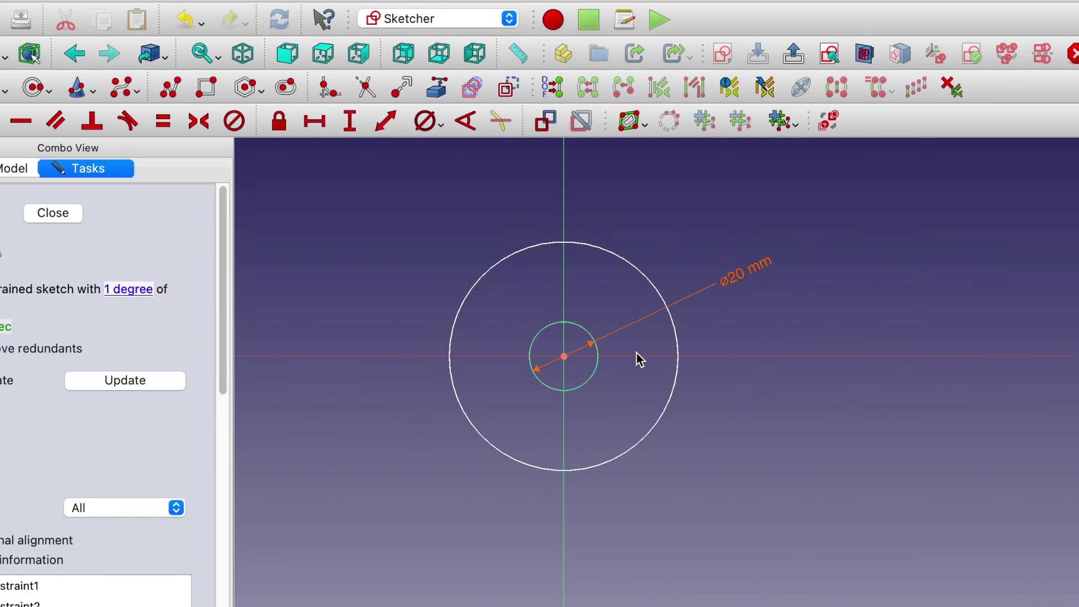
Step: Constrain the outer circle's diameter with the formula Spreadsheet.centerWall+Spreadsheet.wallWidth
click(442, 126)
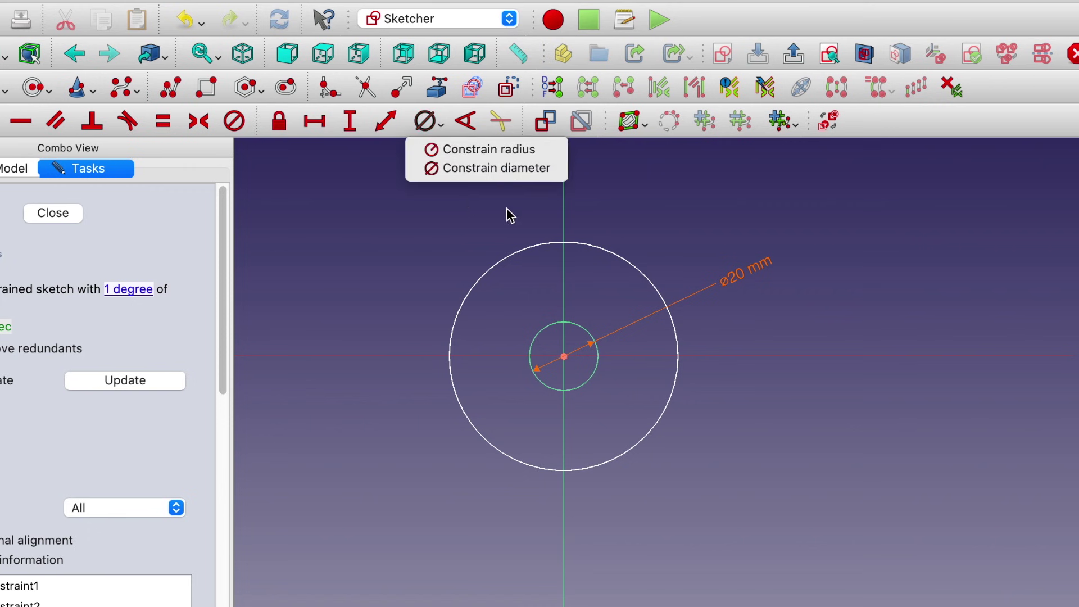
click(518, 169)
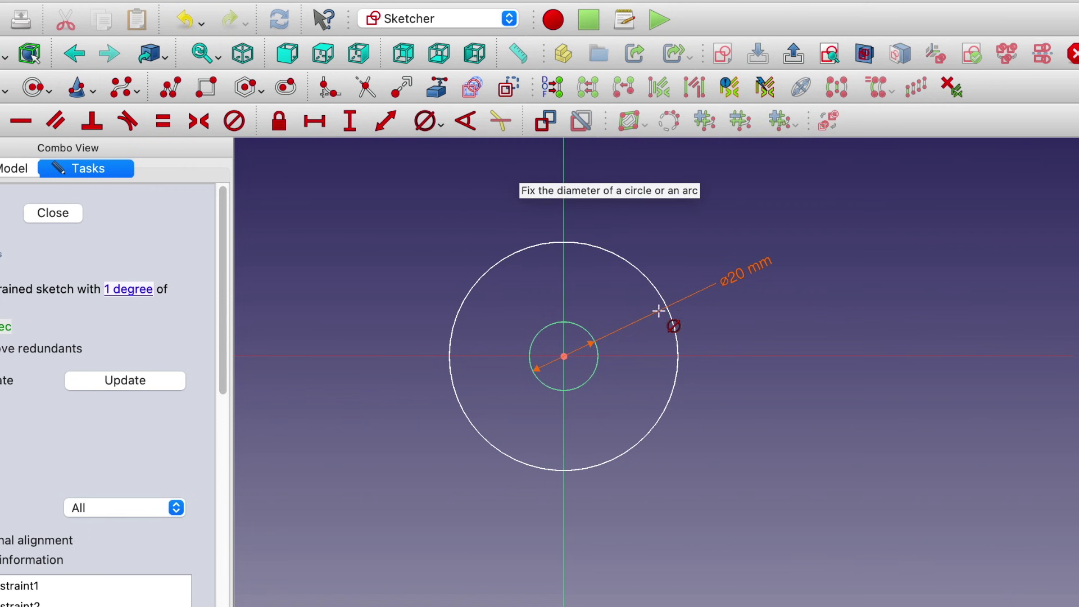
click(677, 334)
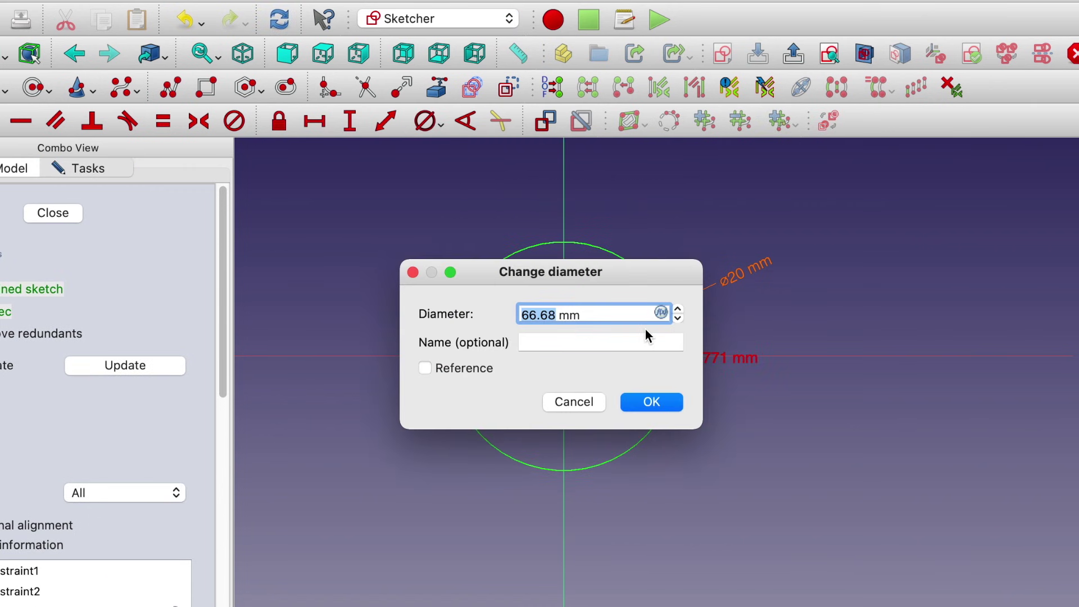
click(661, 311)
text(Spe)
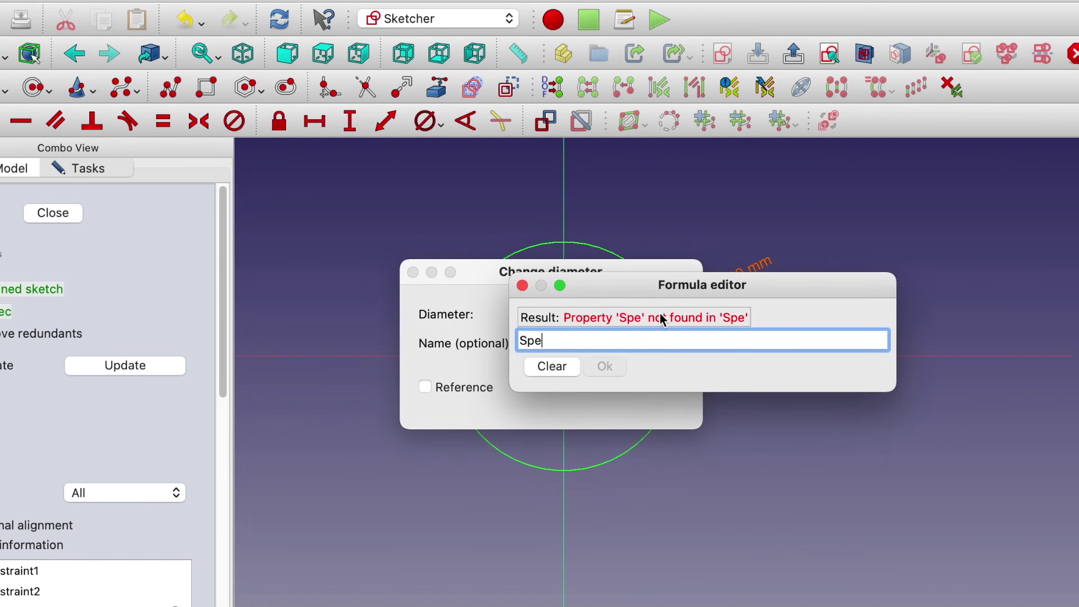
text(ad)
key(BackSpace)
key(BackSpace)
key(BackSpace)
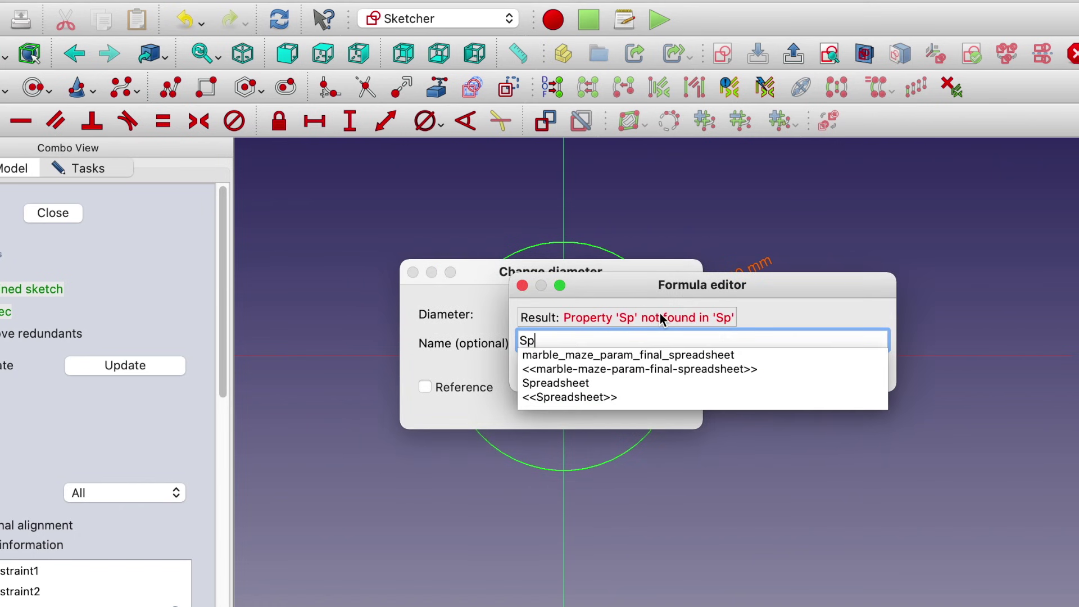
click(578, 387)
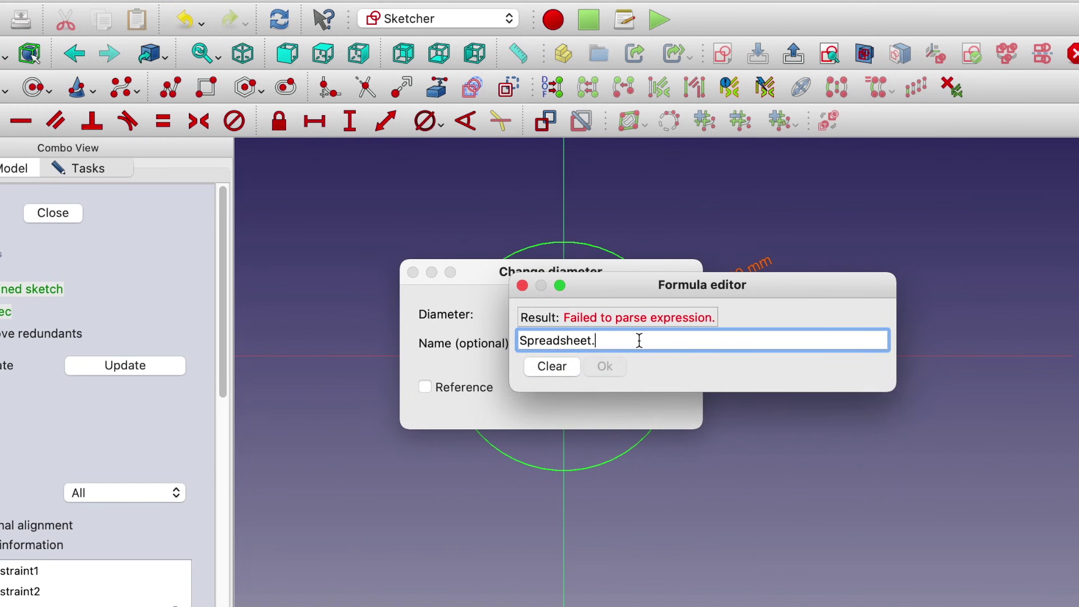
text(cen)
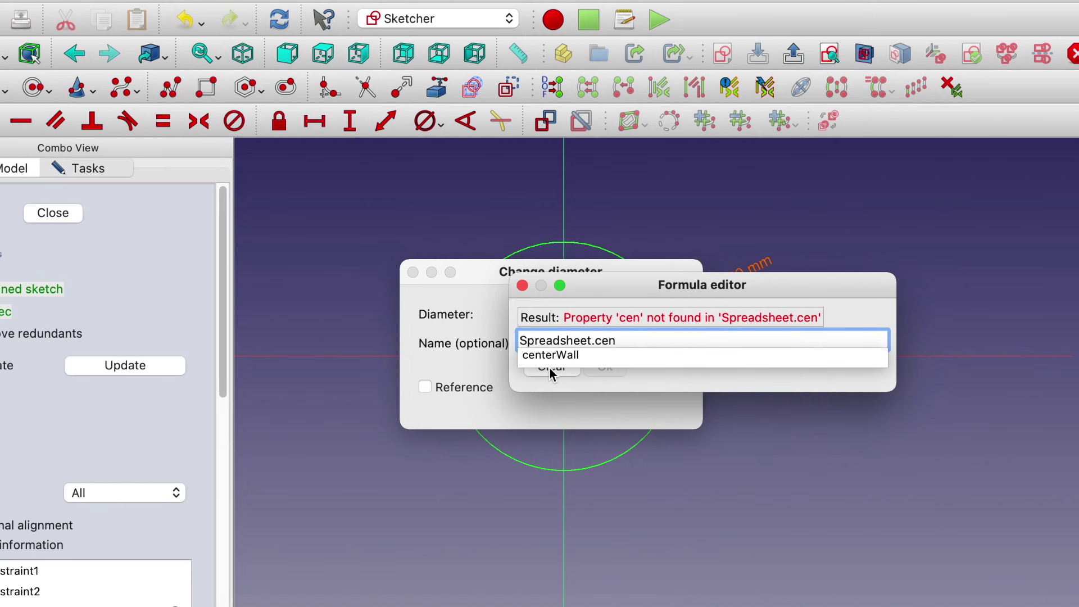
click(551, 355)
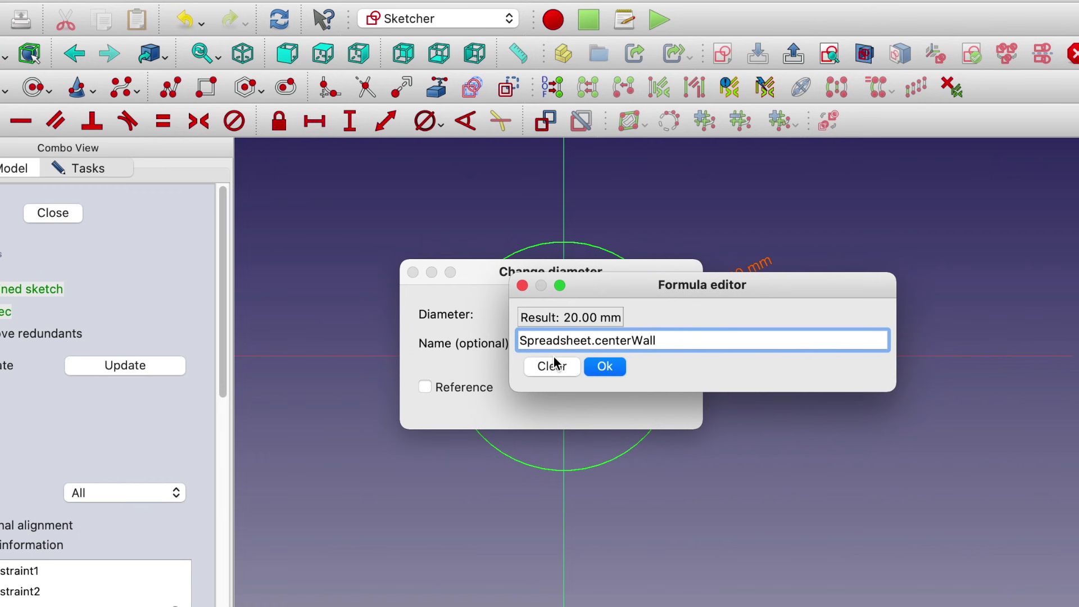
text(+S)
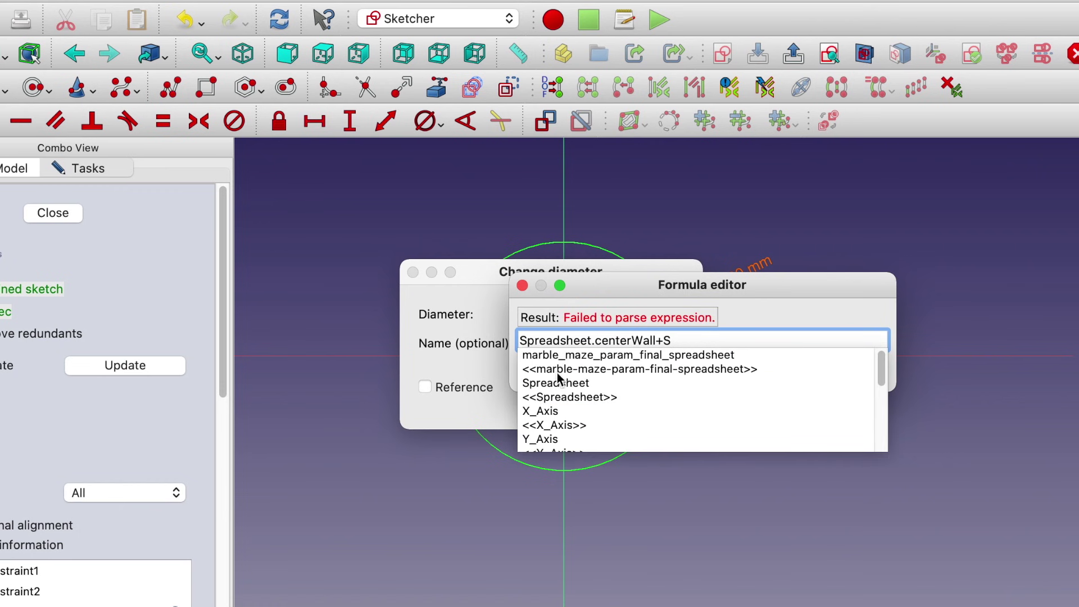
click(556, 381)
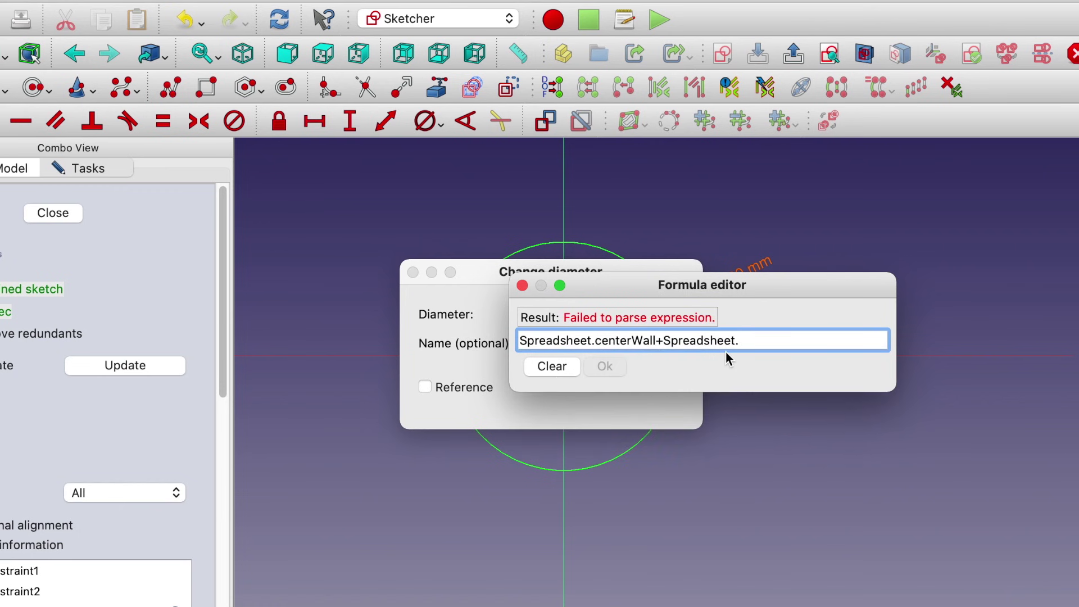
text(wallWidth)
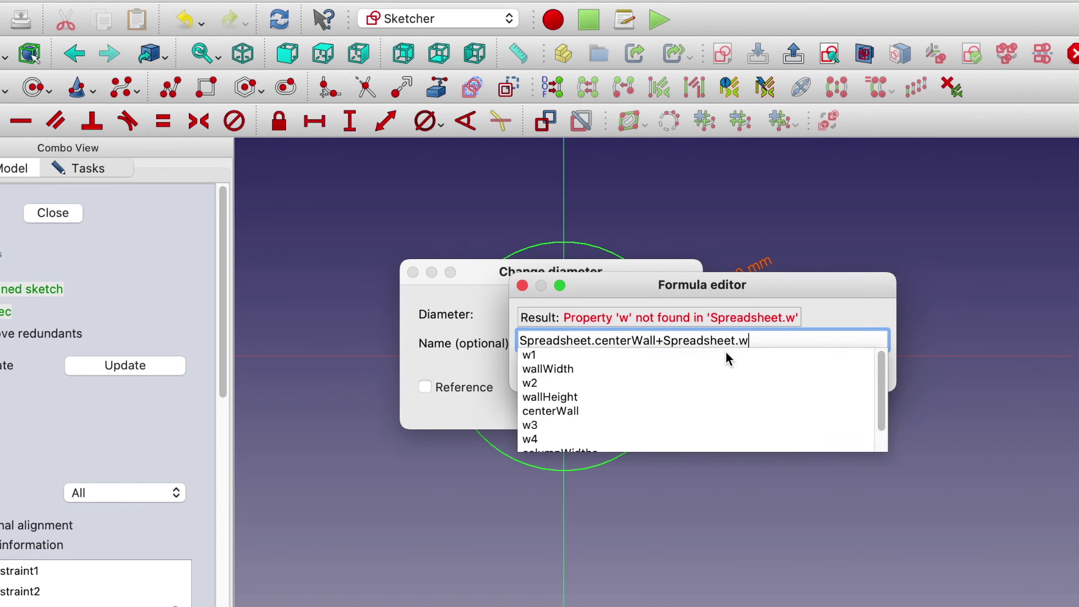
click(560, 371)
click(623, 366)
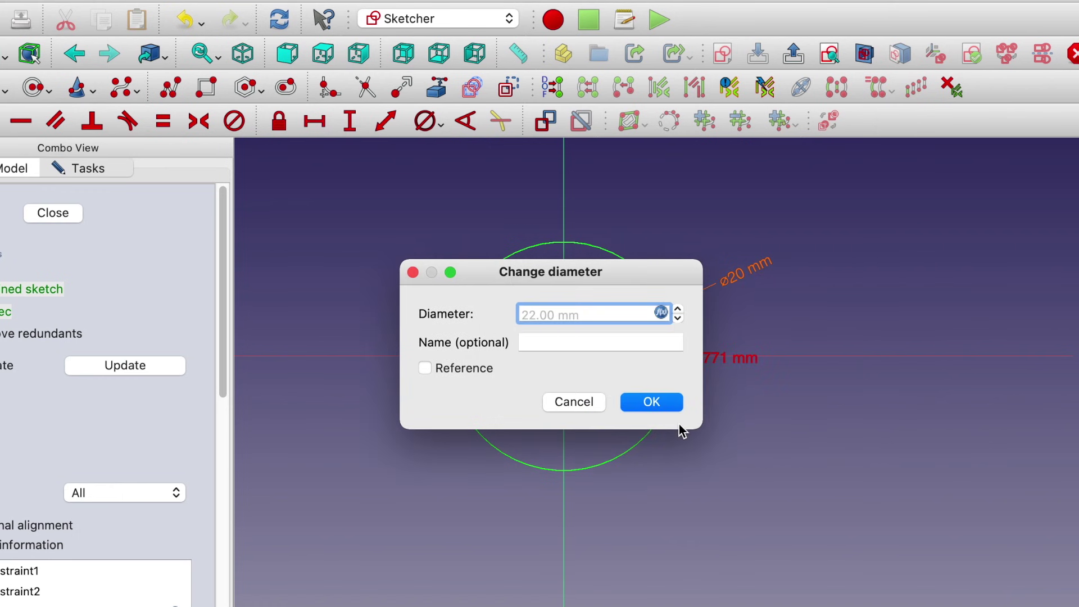
click(673, 411)
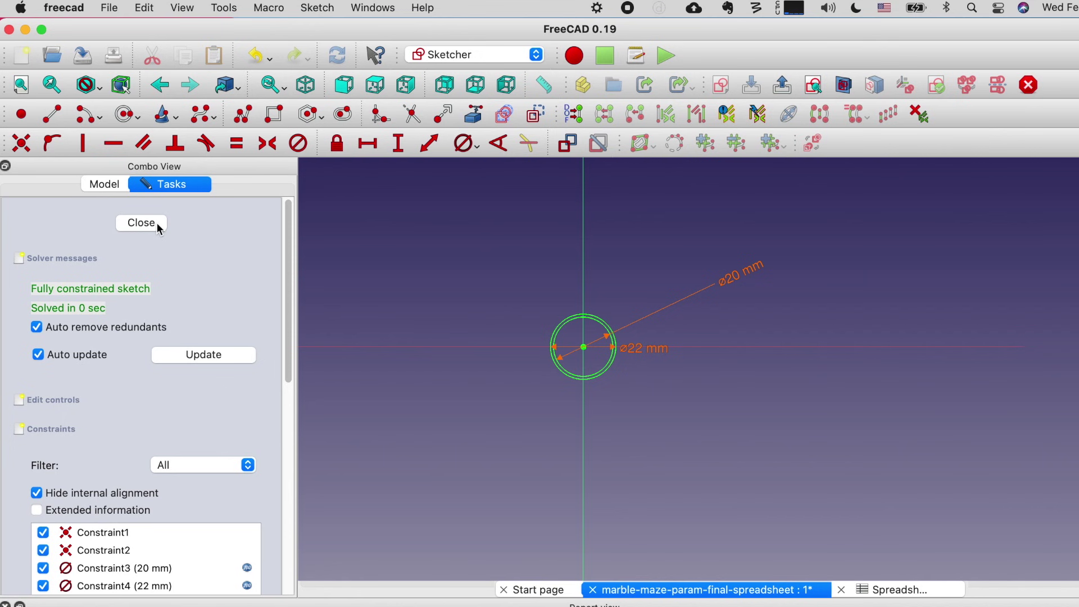
Step: Close the sketch and pad the ring with its length driven by the formula Spreadsheet.wallHeight
click(156, 223)
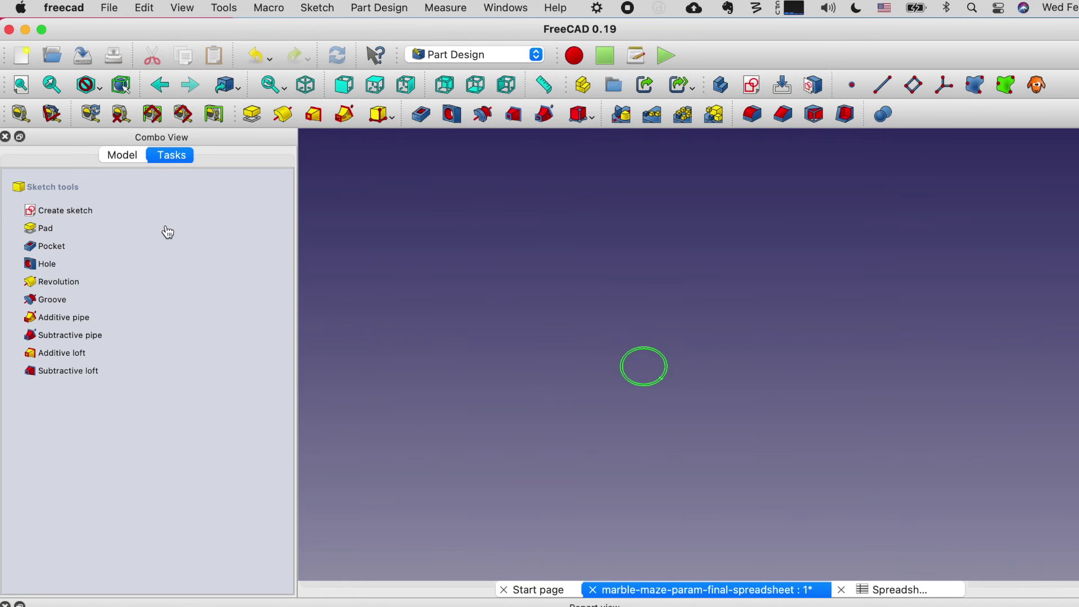
click(47, 228)
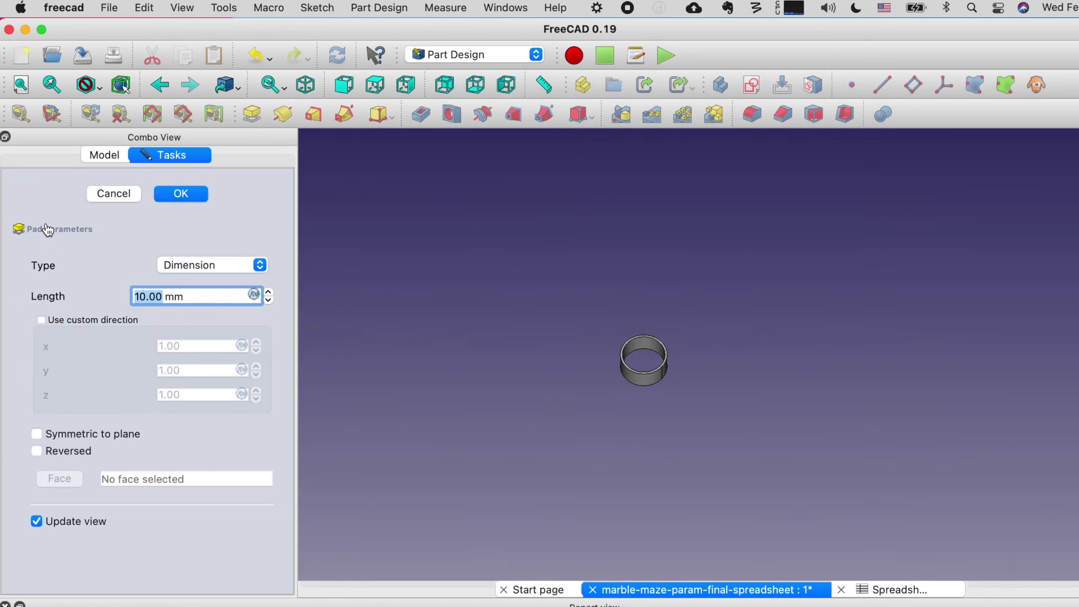
click(255, 295)
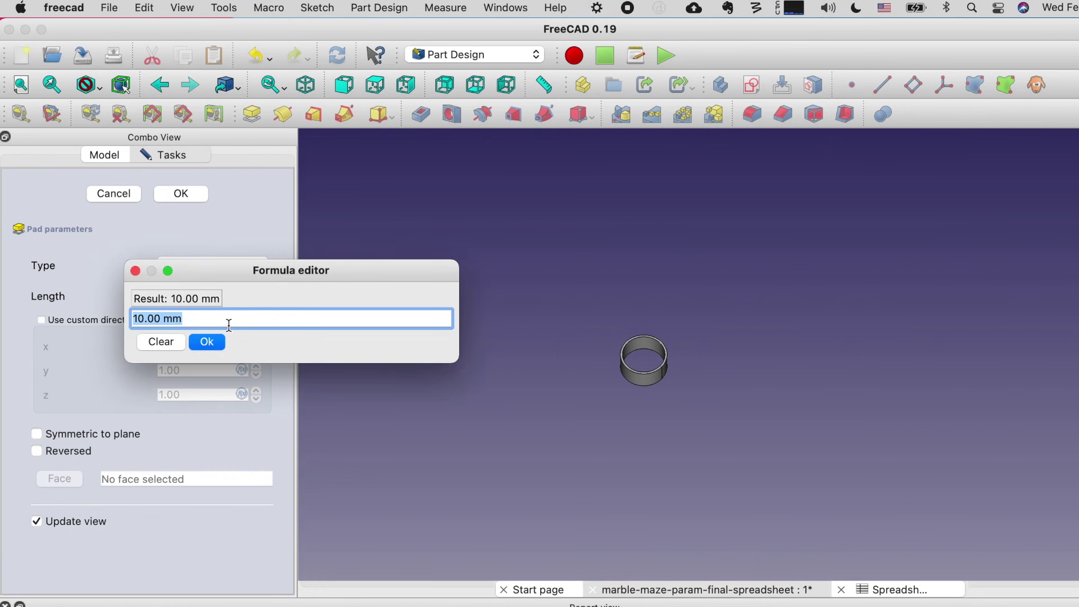
text(Sp)
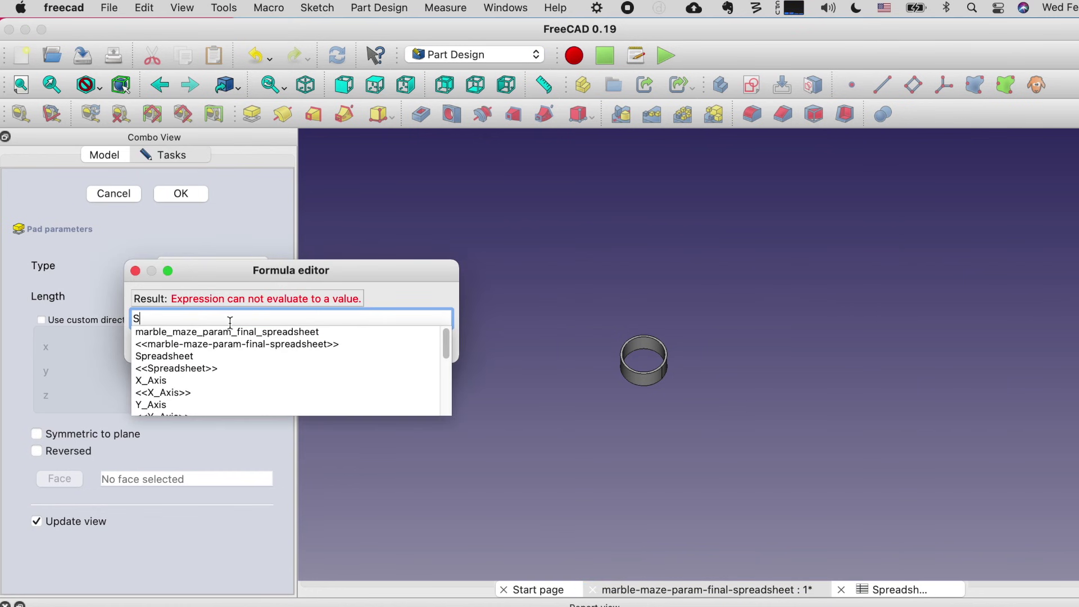
click(191, 358)
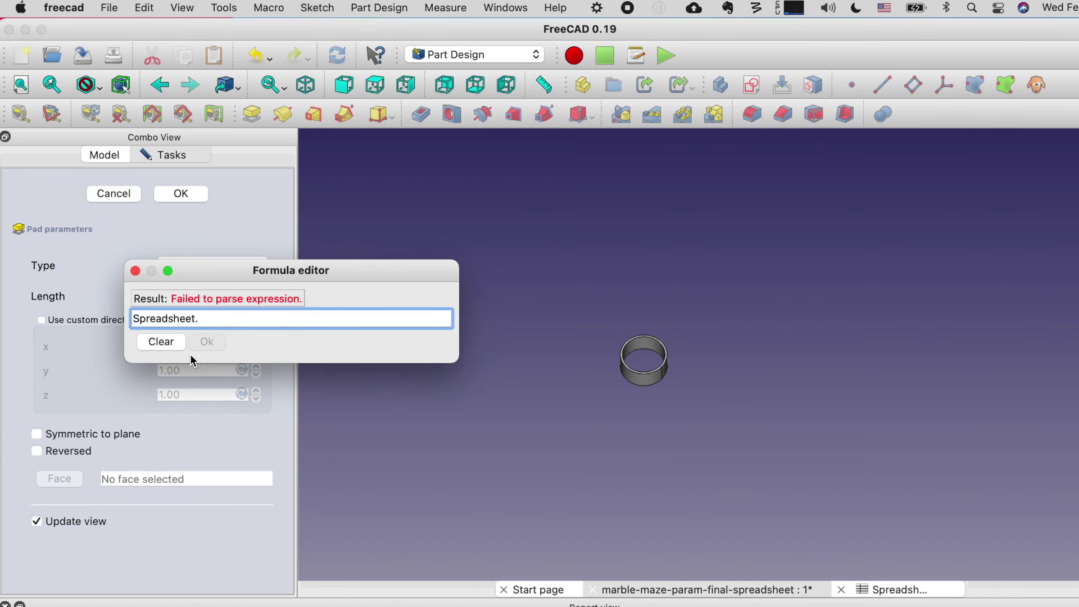
text(.w)
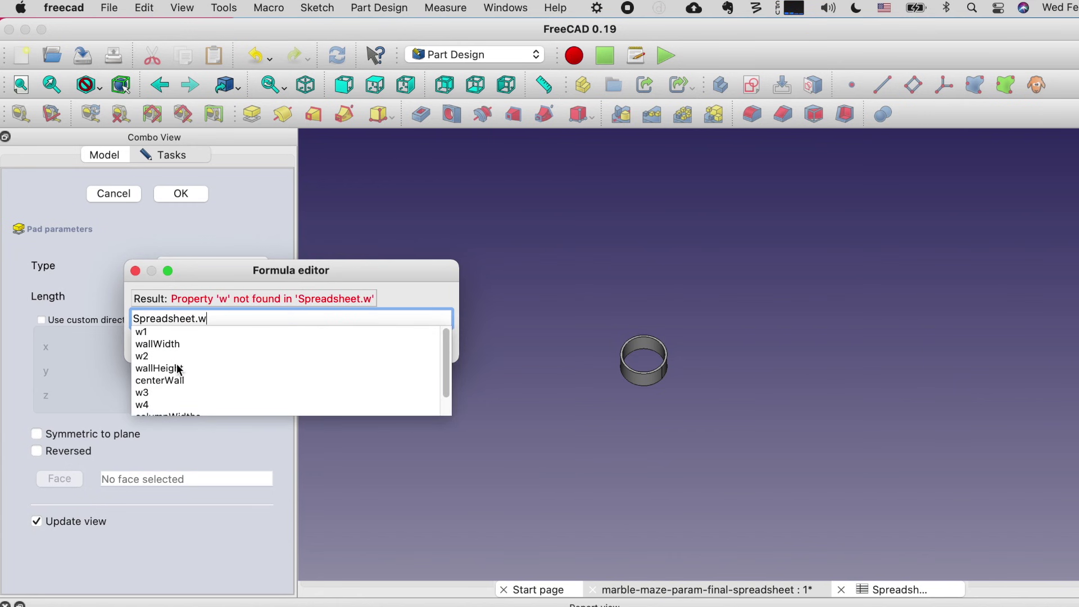
click(190, 367)
click(207, 343)
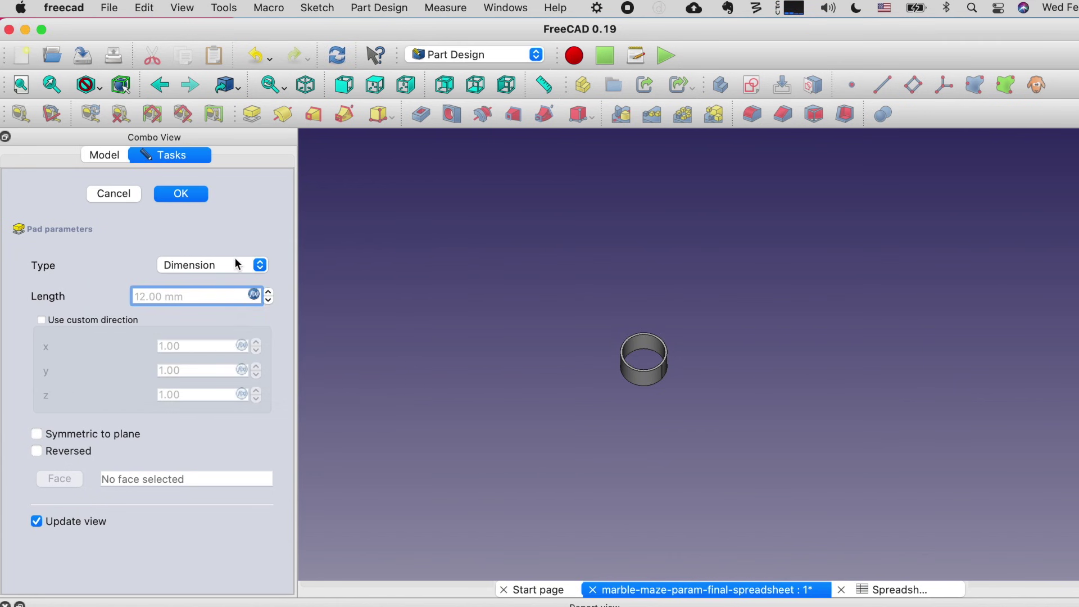
click(181, 194)
Step: Reopen the sketch beneath the ring's pad for editing
scroll(498, 346, up, 5)
middle_drag(689, 354, 189, 282)
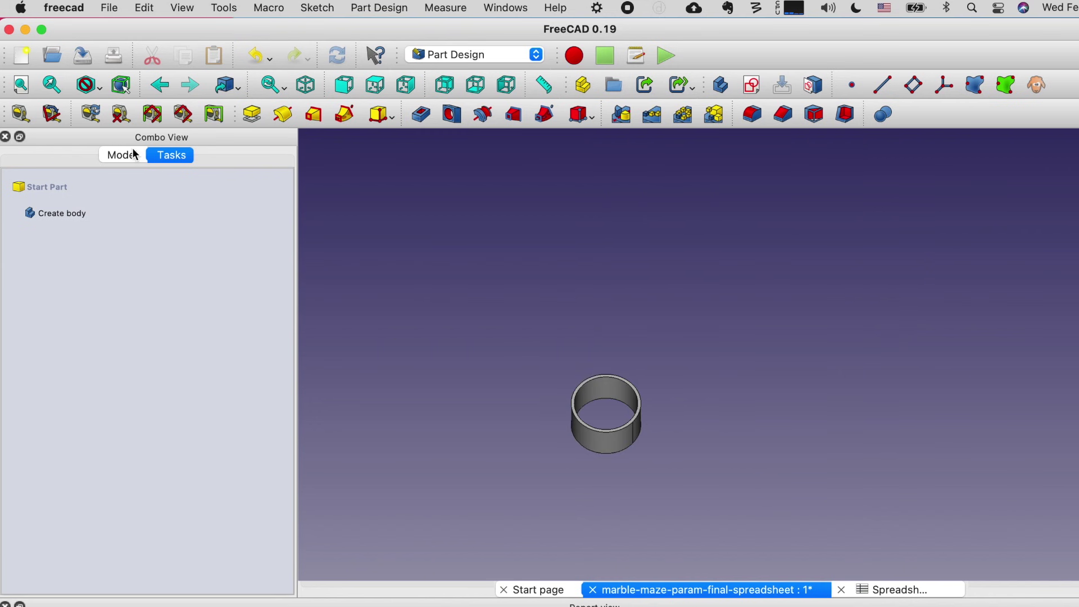
click(135, 152)
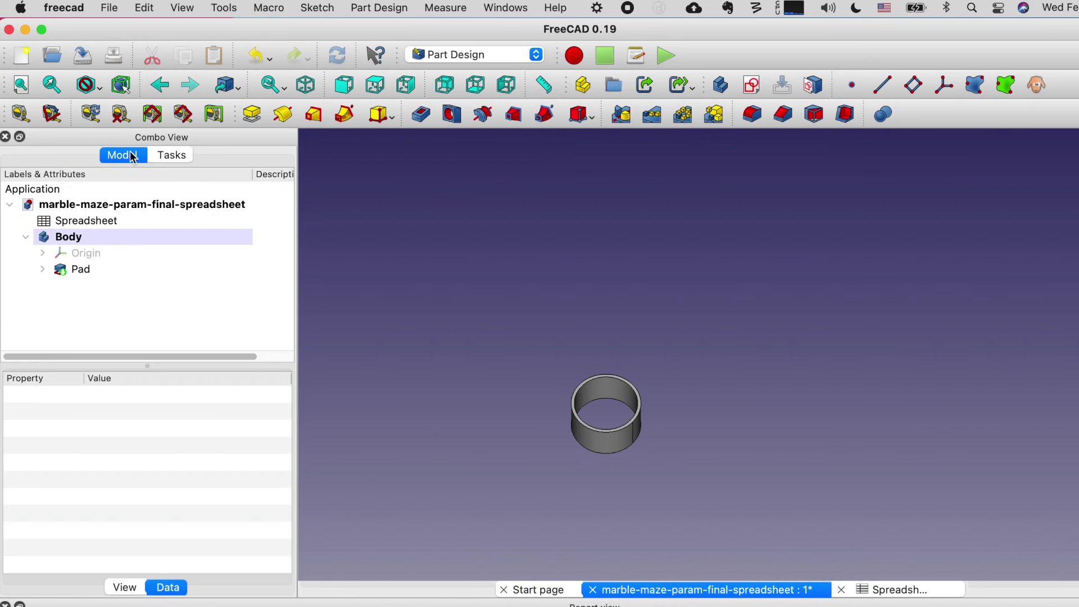
click(42, 270)
click(95, 285)
double_click(96, 286)
middle_drag(645, 403, 785, 412)
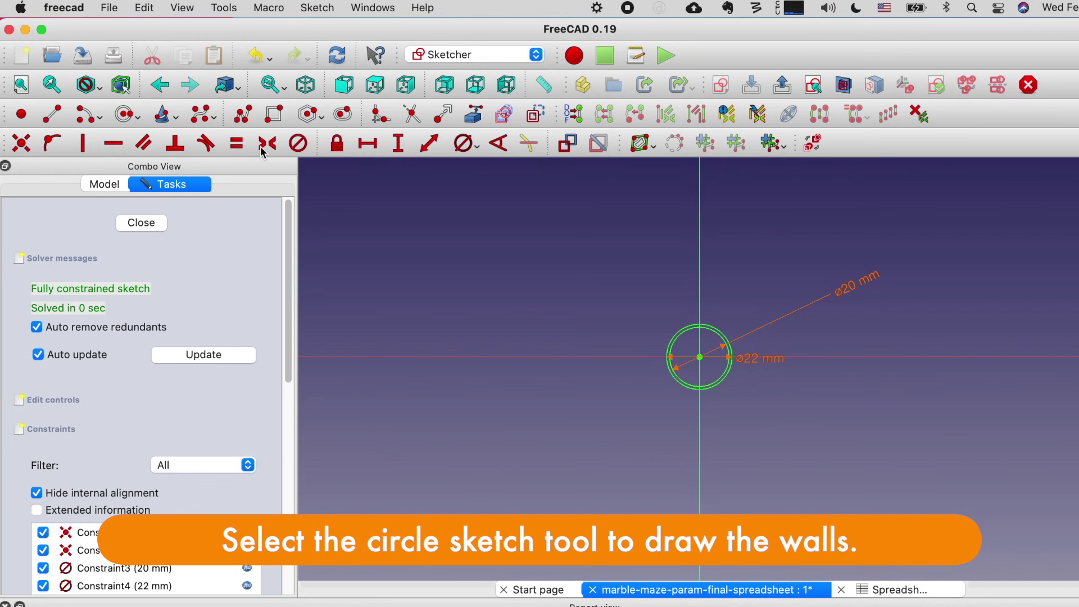
Step: Sketch two more concentric circles centred on the origin outside the existing ring for the next wall
click(124, 115)
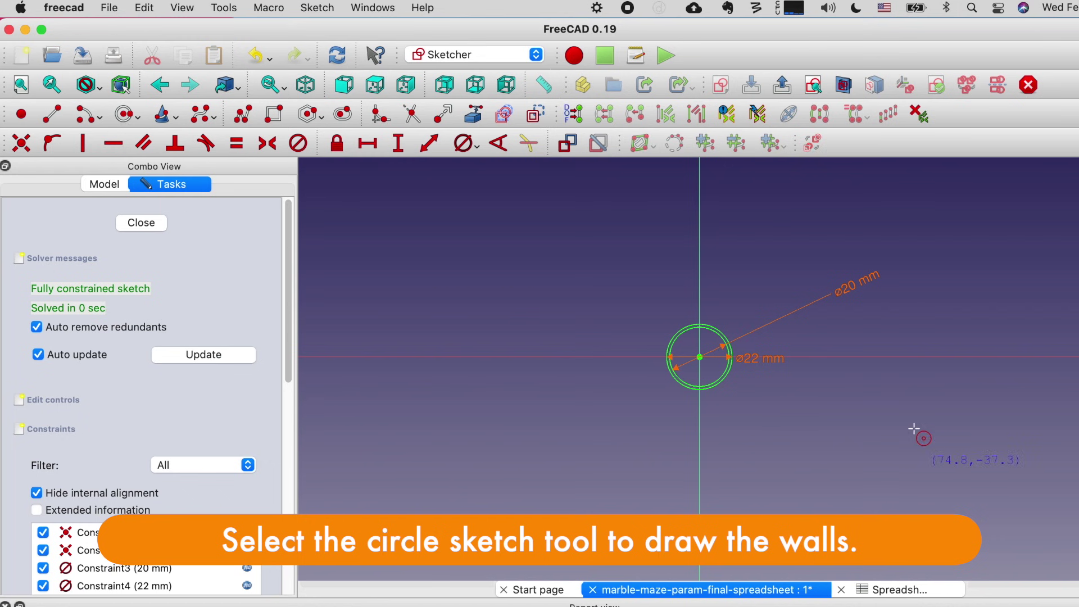
click(700, 356)
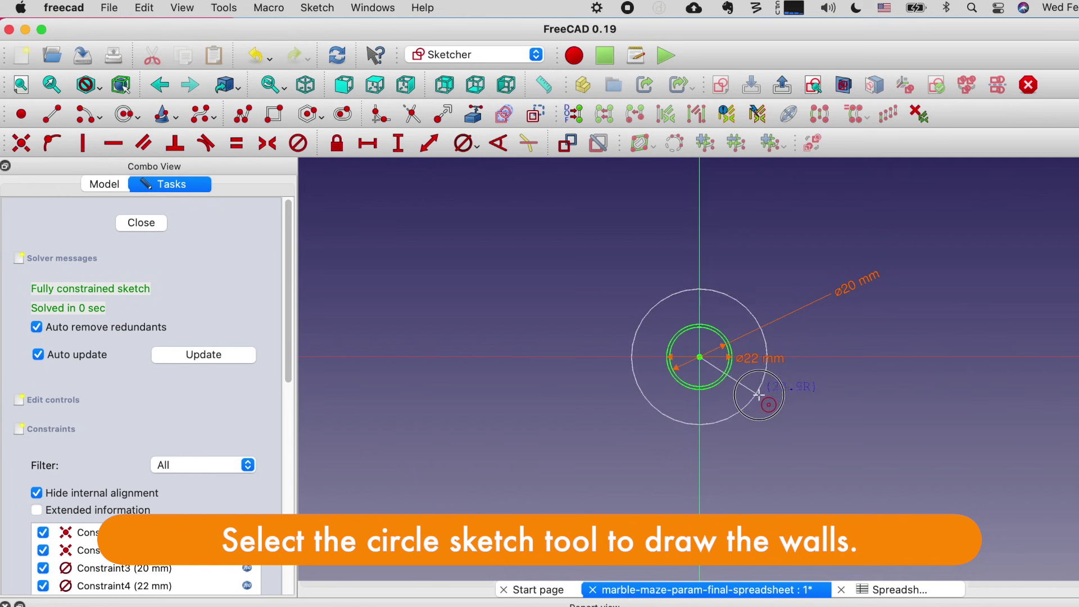
click(758, 394)
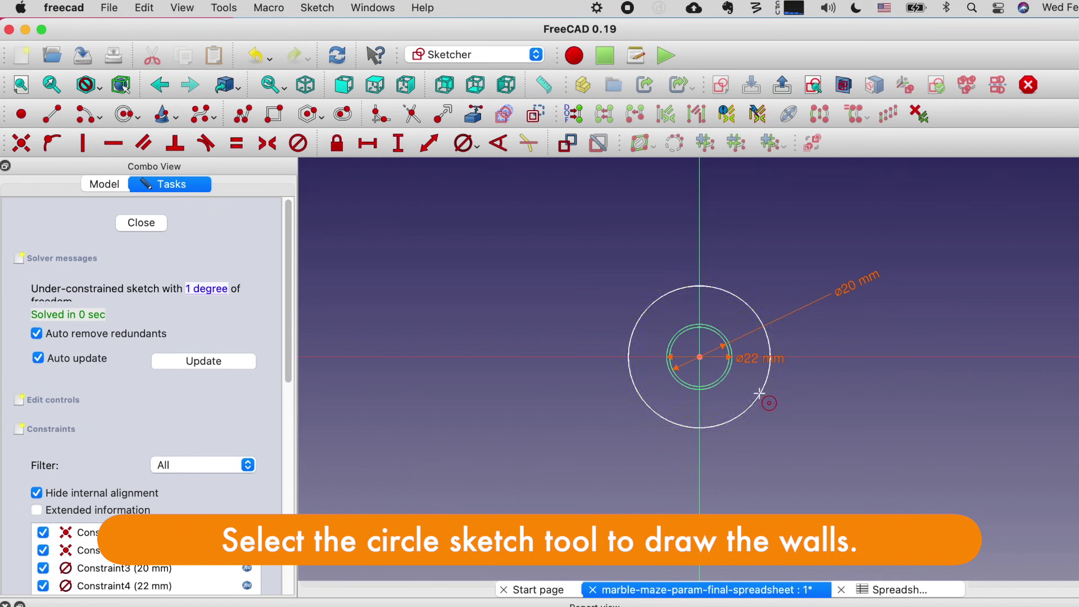
click(125, 115)
click(700, 357)
click(765, 413)
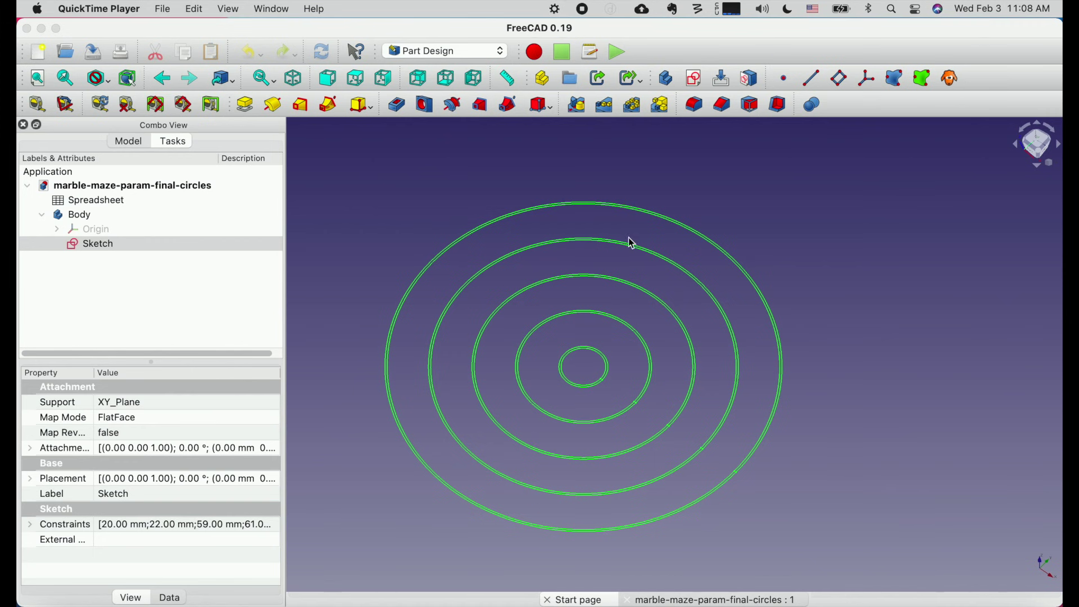
Step: Try to pad the sketch of five concentric rings with a length of 10 mm
click(533, 215)
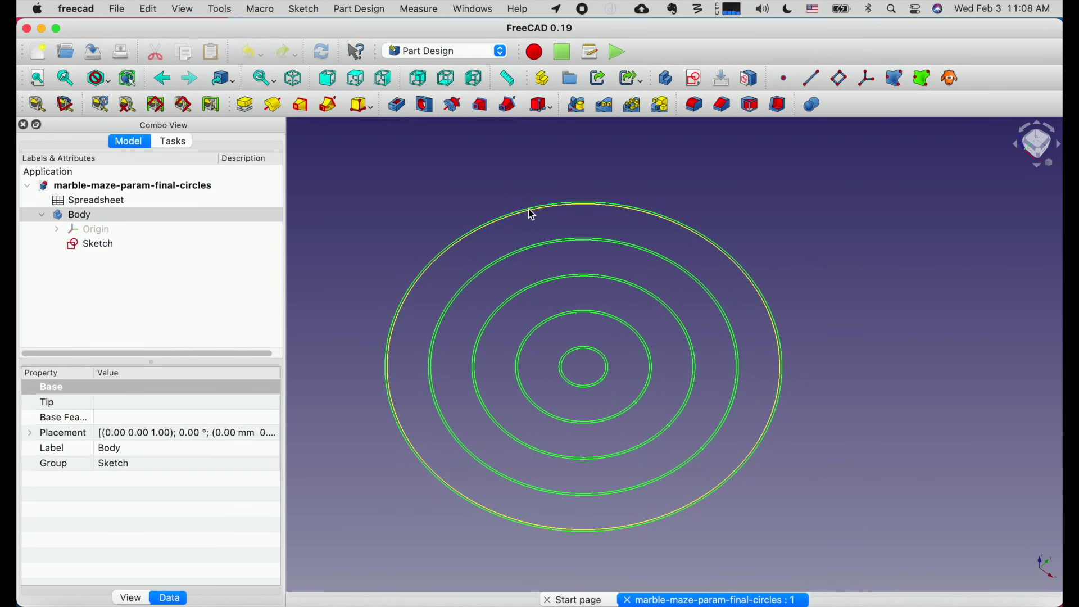
click(175, 142)
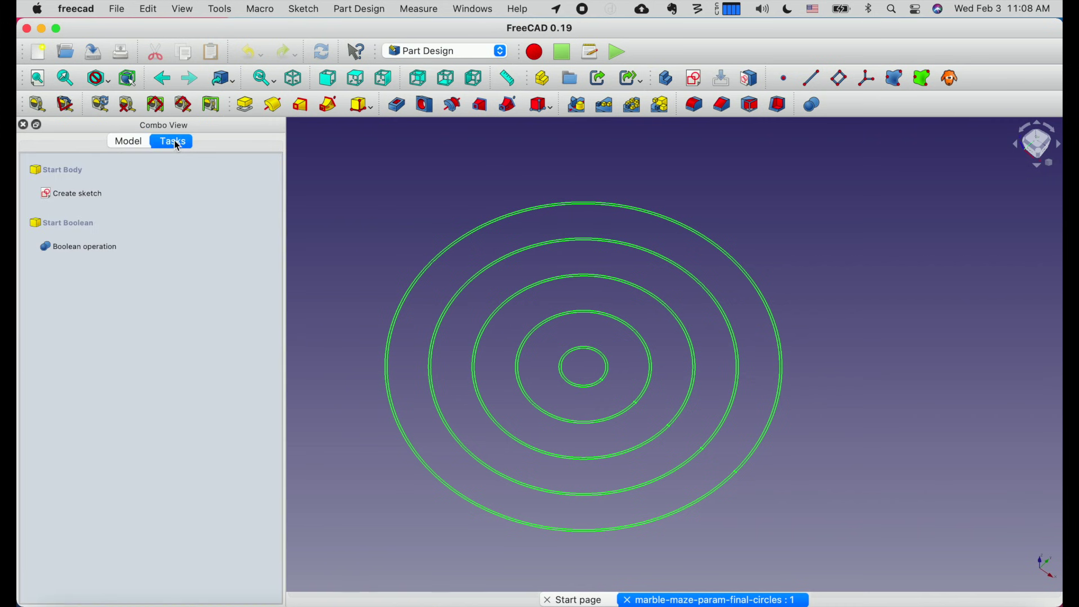
click(129, 143)
click(488, 233)
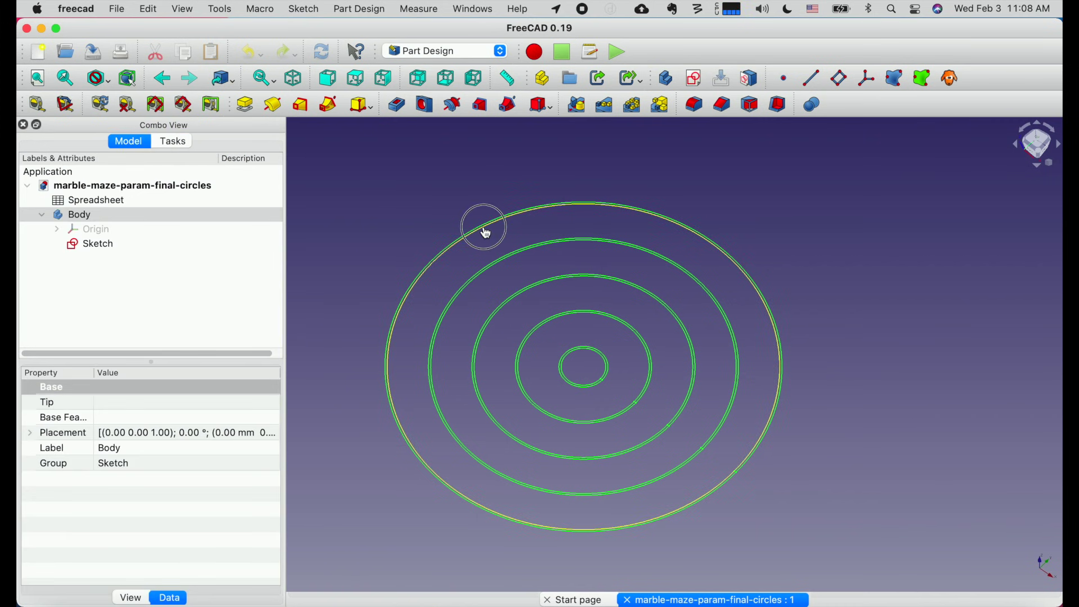
click(173, 142)
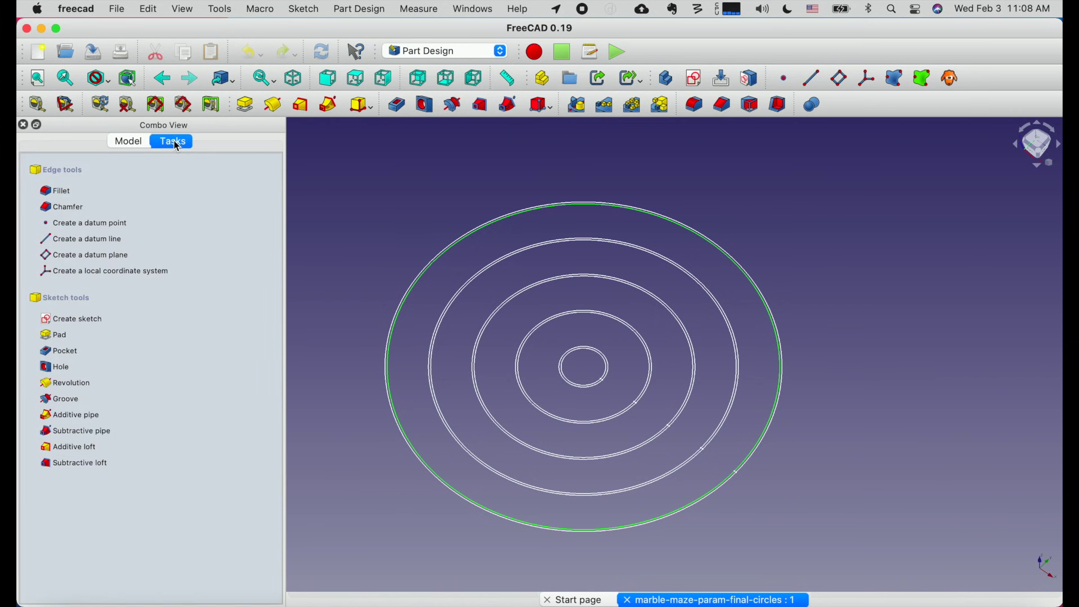
click(56, 335)
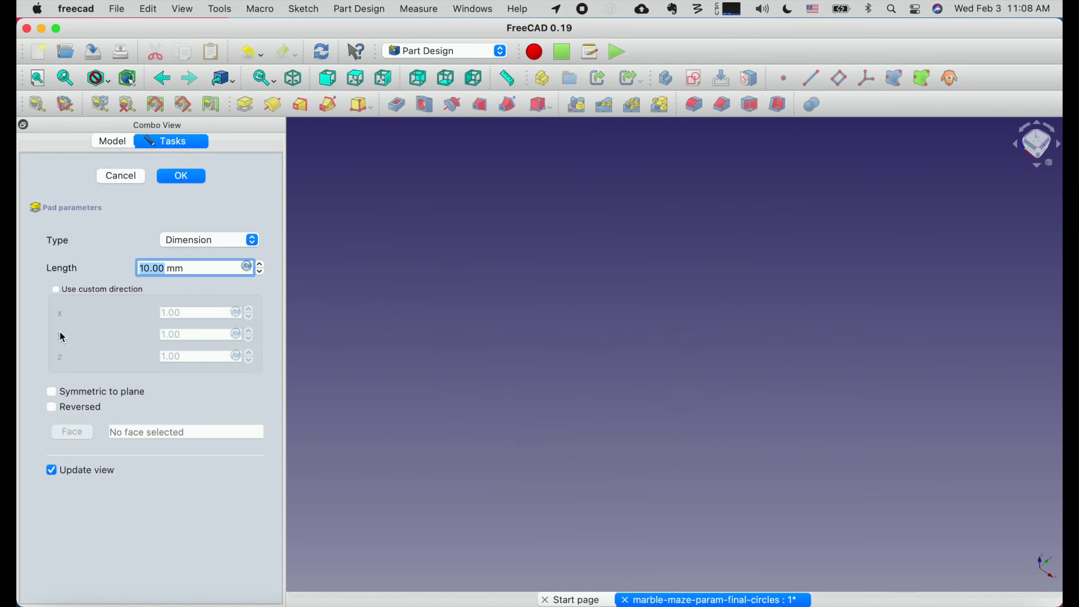
click(189, 176)
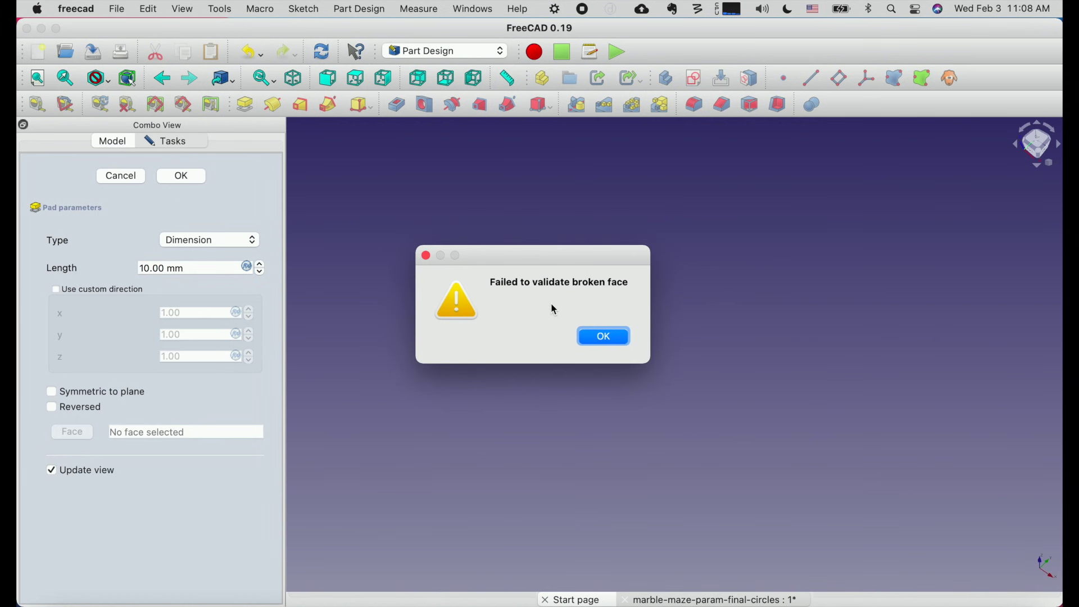
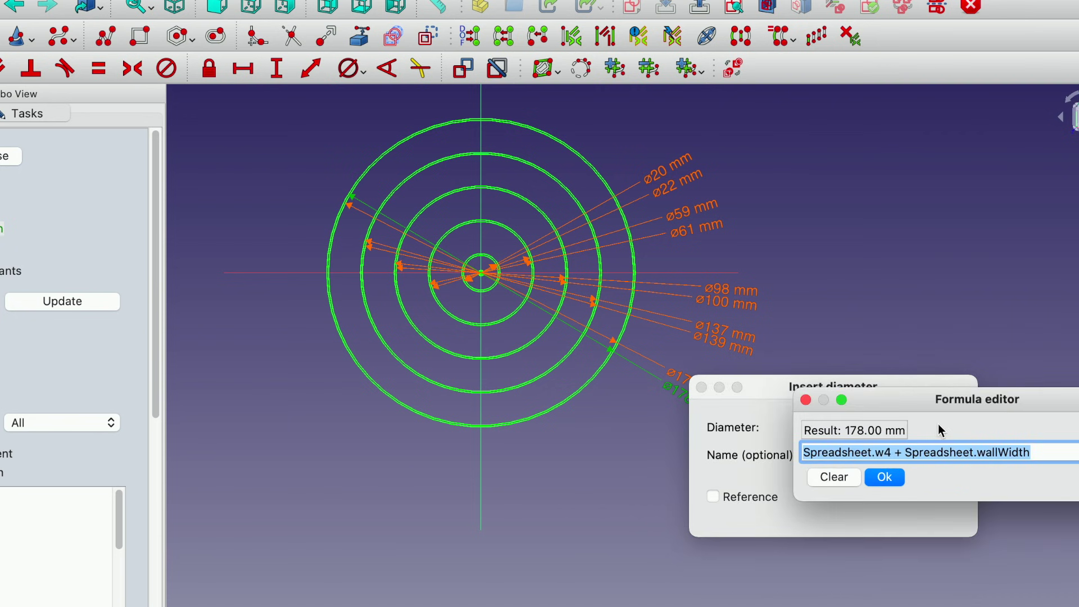
Step: Constrain the outermost circle's diameter with the formula Spreadsheet.w4 + Spreadsheet.wallWidth
drag(950, 400, 503, 218)
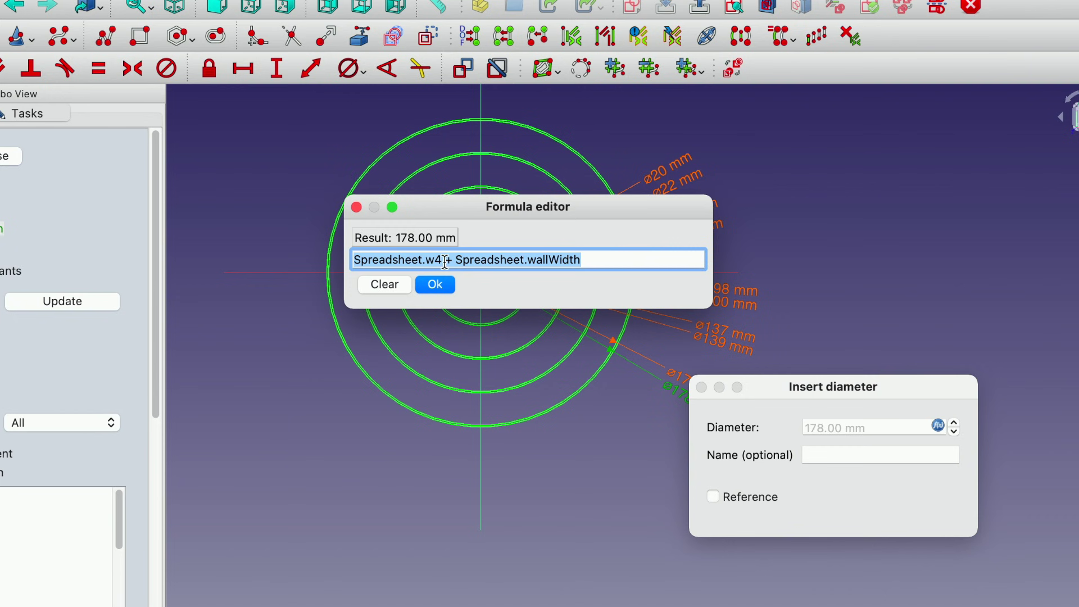
click(435, 284)
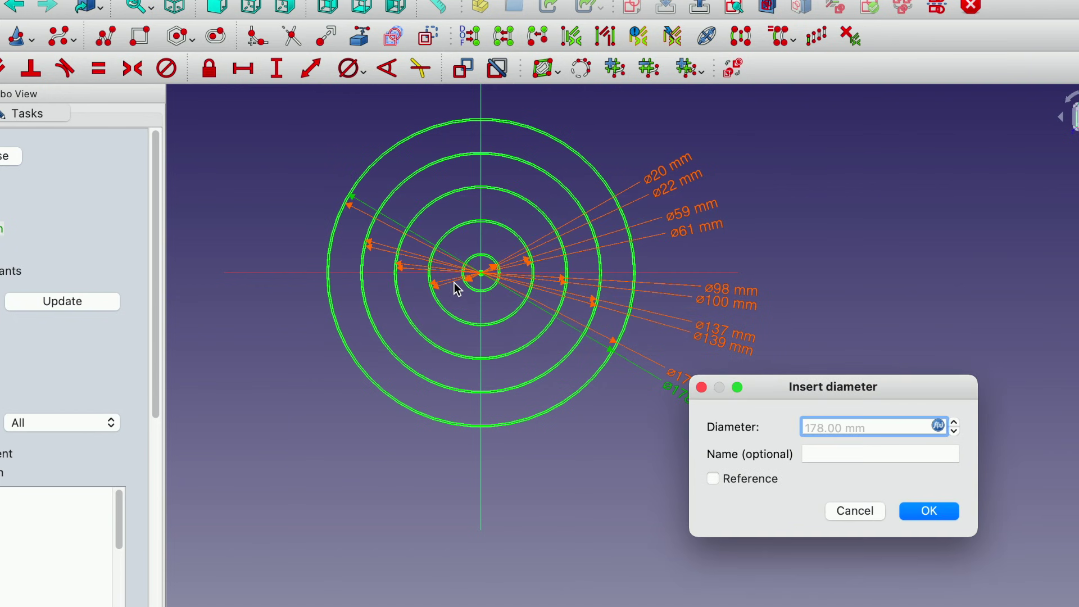
click(868, 510)
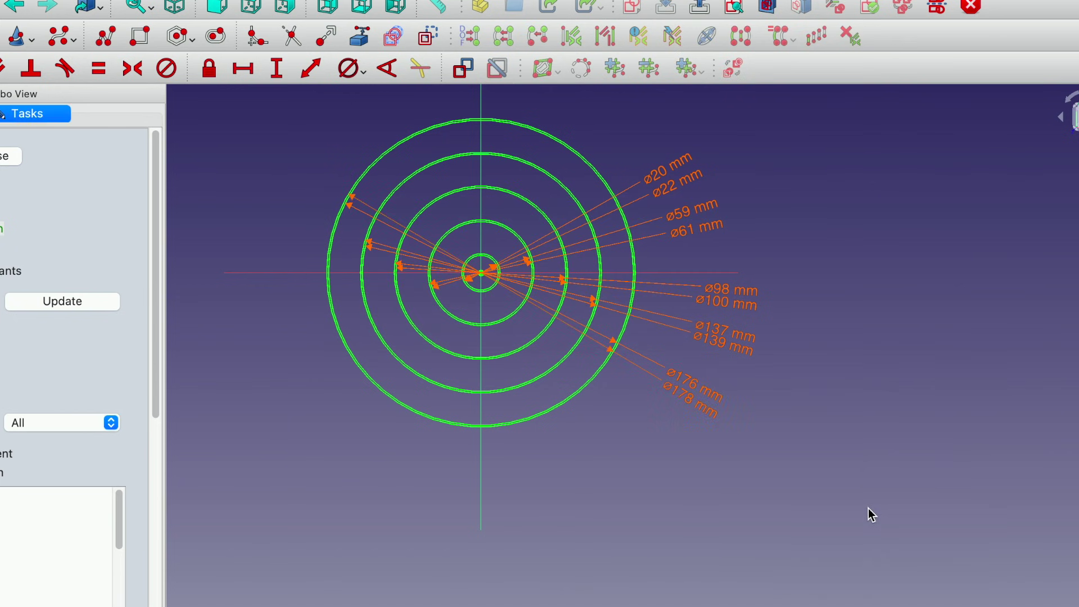
Step: Draw two lines near the top of the maze, linking the outermost wall's inner circle to the outer circle of the adjacent wall
scroll(765, 365, up, 2)
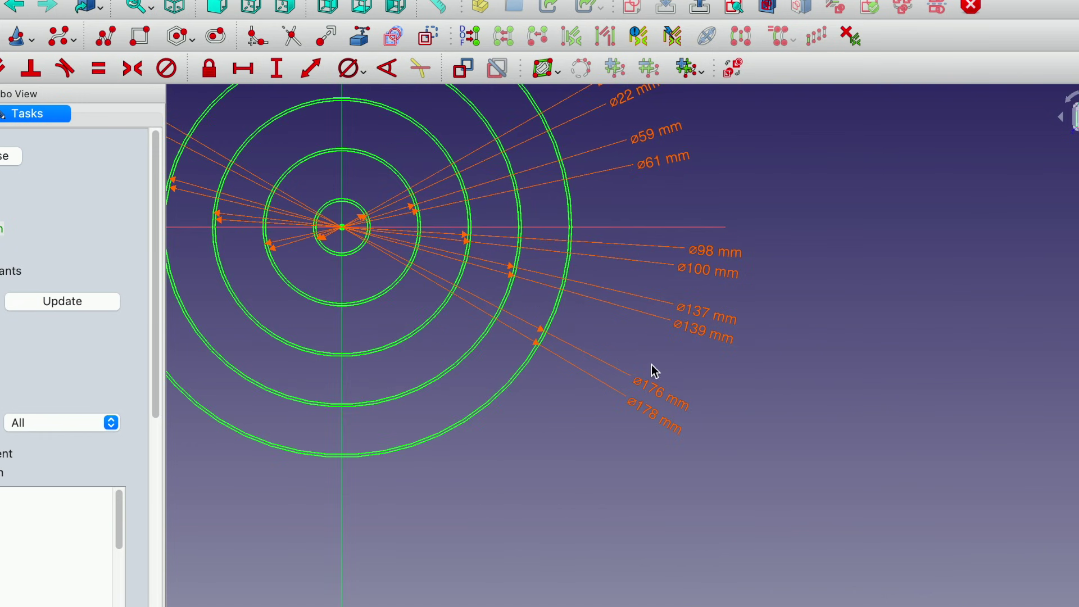
right_click(450, 422)
click(360, 277)
mouse_move(370, 276)
middle_down()
mouse_move(525, 390)
mouse_move(539, 414)
middle_up()
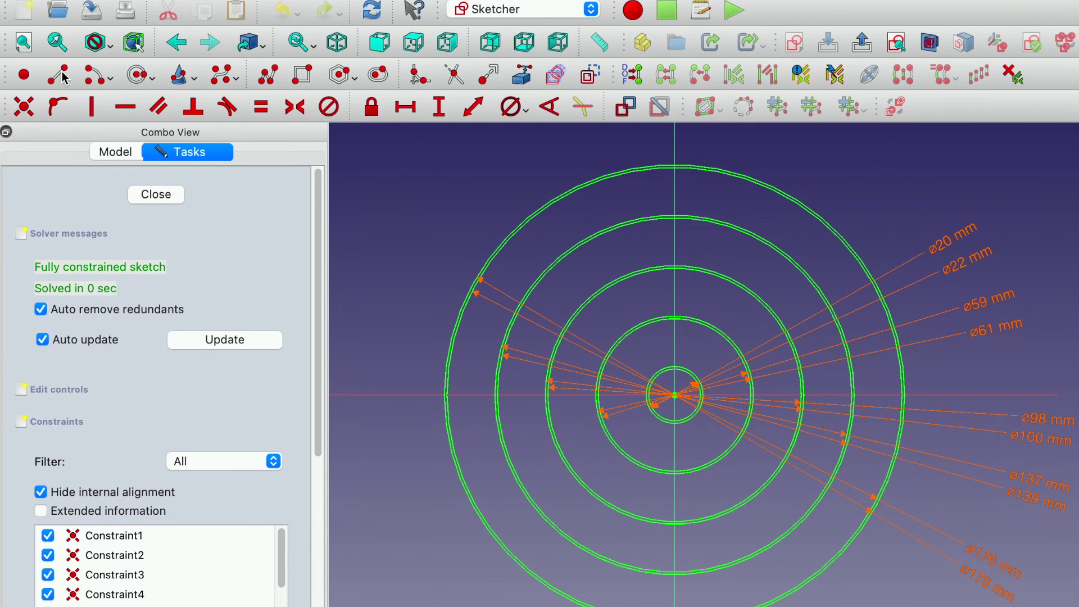
click(639, 170)
click(646, 217)
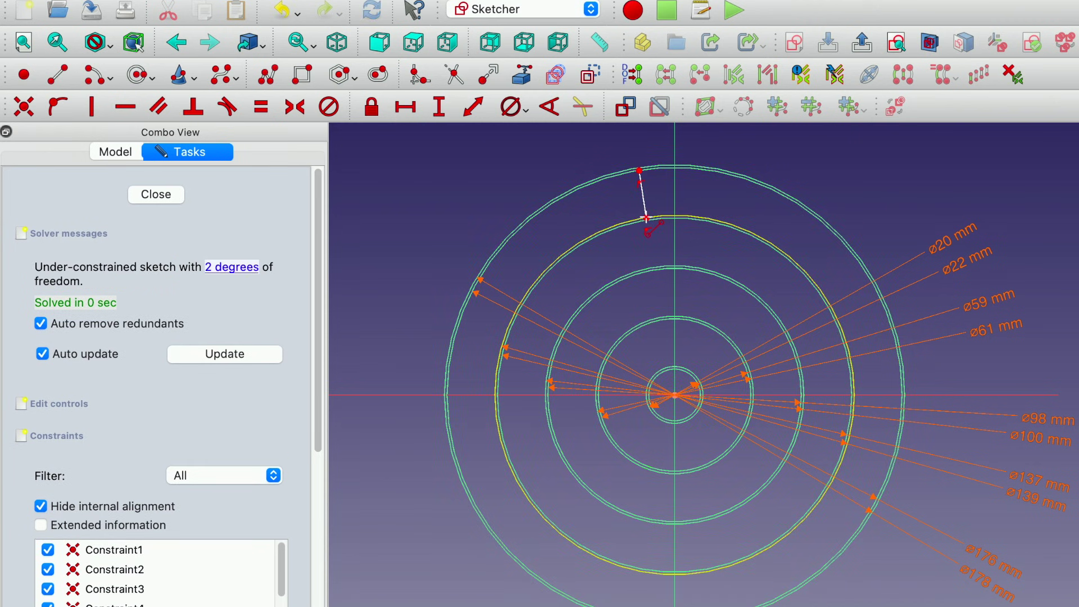
click(605, 185)
click(614, 226)
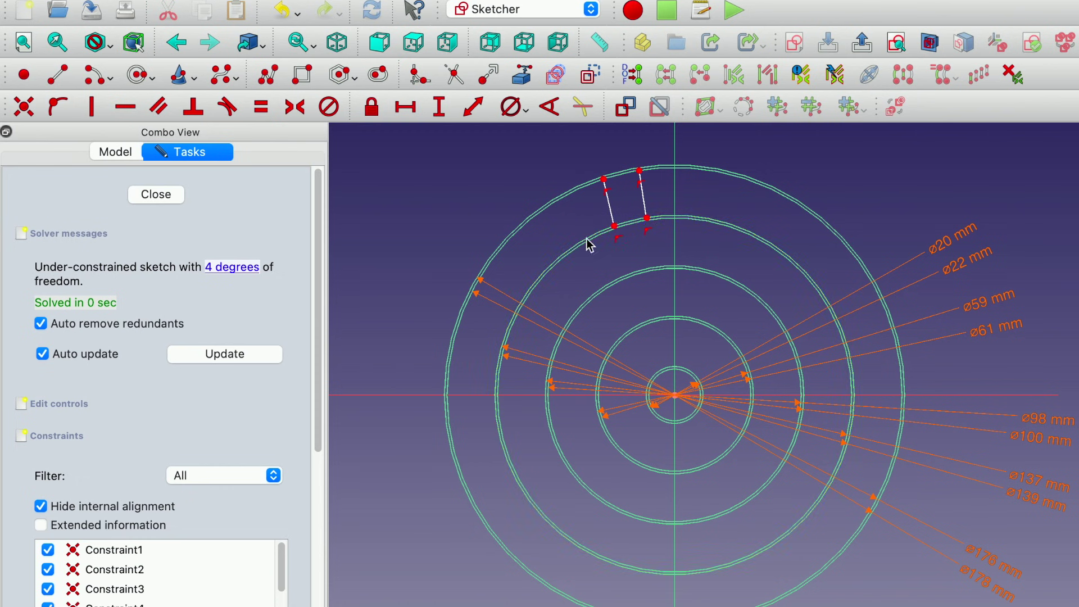
Step: Adjust the upper endpoints of the two connecting lines along the circle and constrain the lines parallel
drag(640, 170, 682, 168)
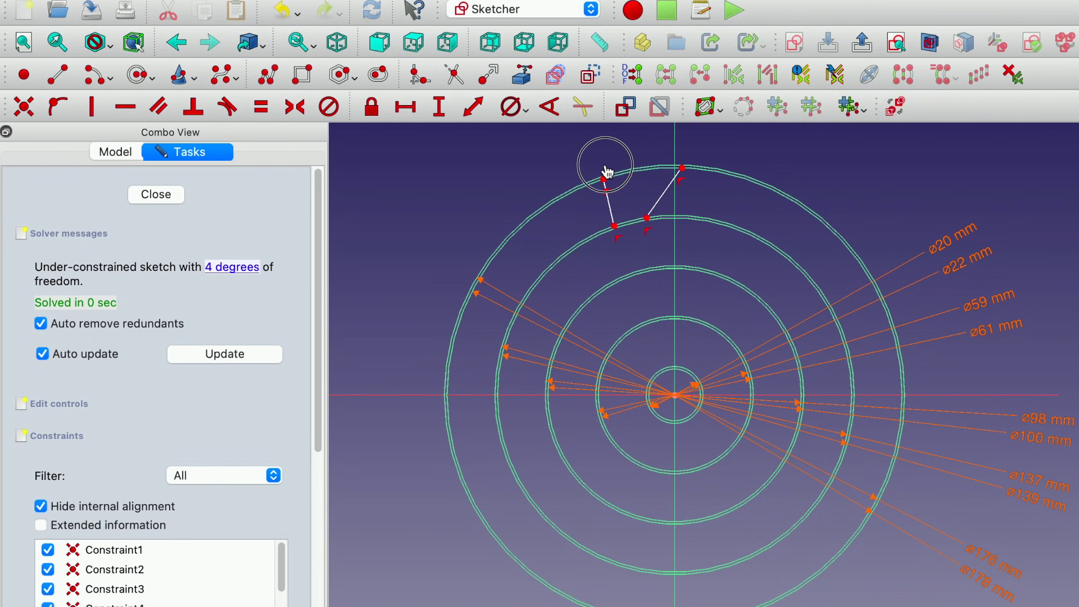
drag(683, 168, 643, 170)
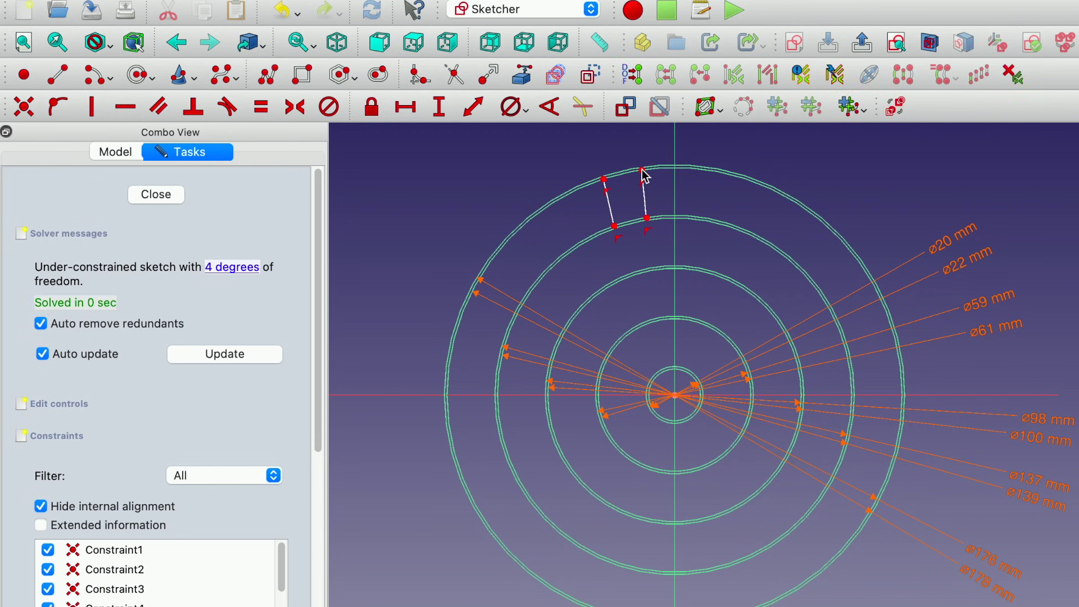
click(610, 209)
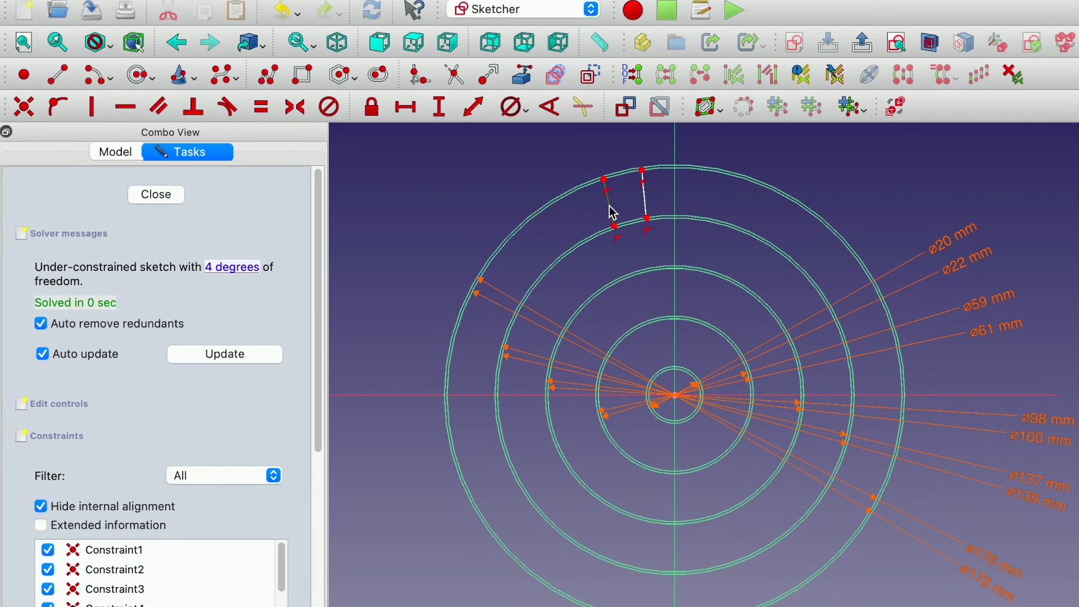
click(645, 200)
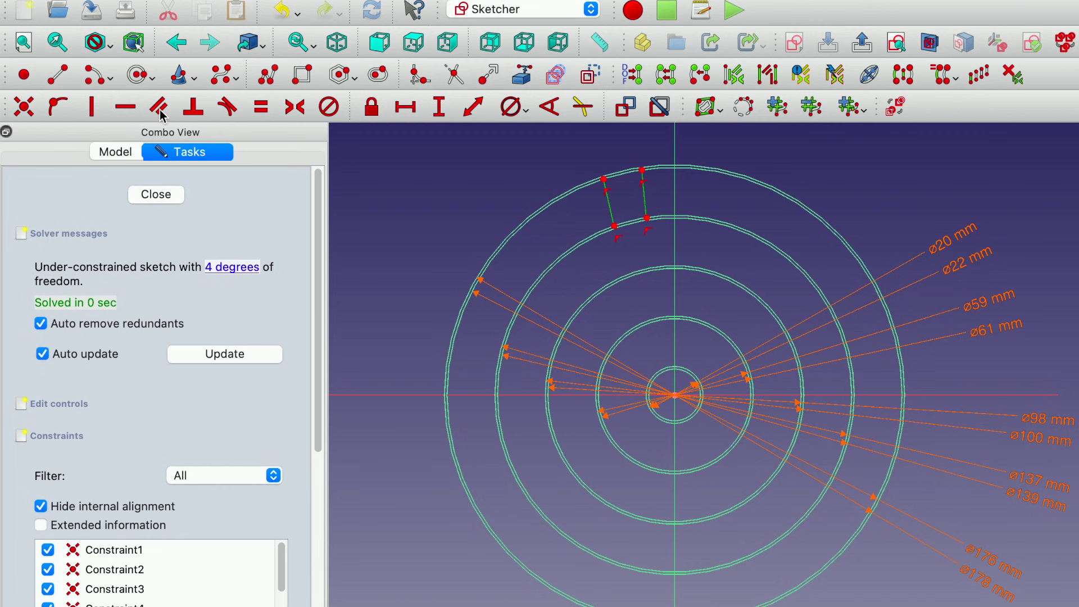
click(159, 110)
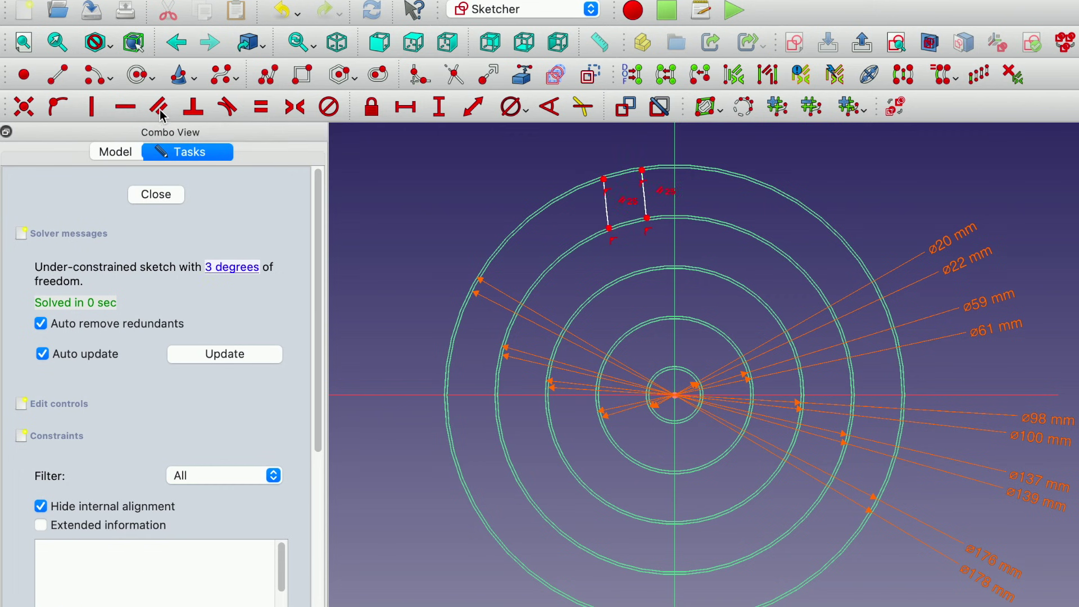
mouse_move(607, 183)
mouse_down()
mouse_move(549, 207)
mouse_move(625, 175)
mouse_move(603, 184)
mouse_up()
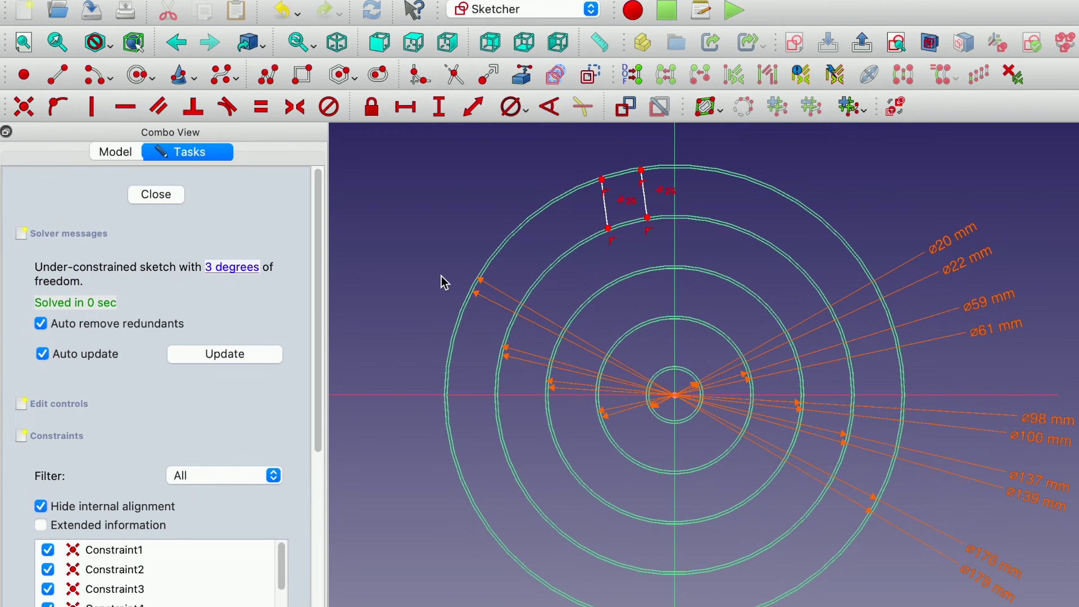
Step: Trim the two circle segments between the parallel lines to open the adjacent walls
click(337, 0)
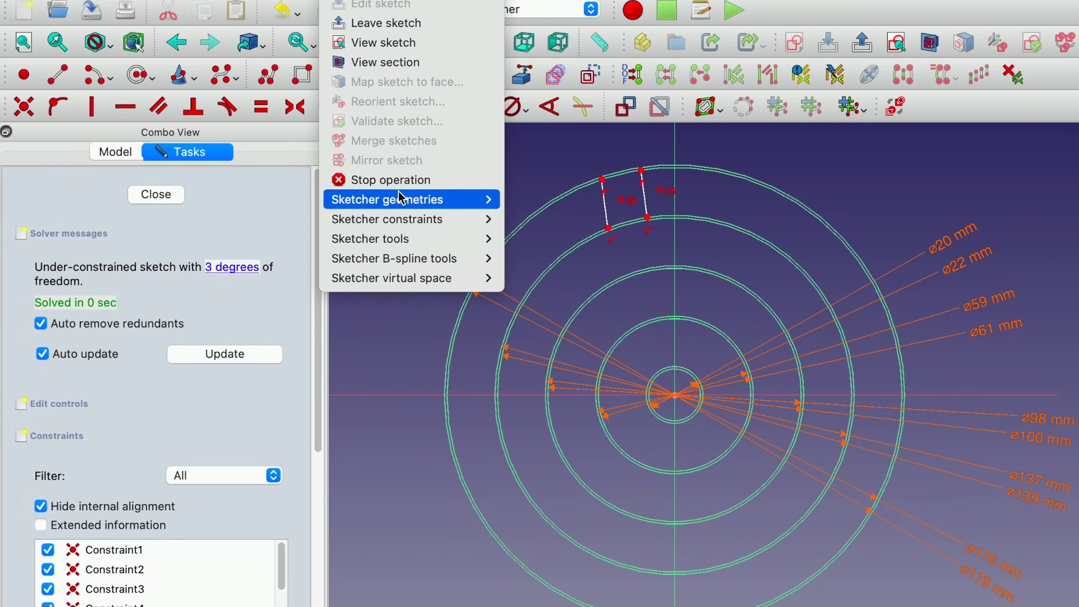
mouse_move(401, 200)
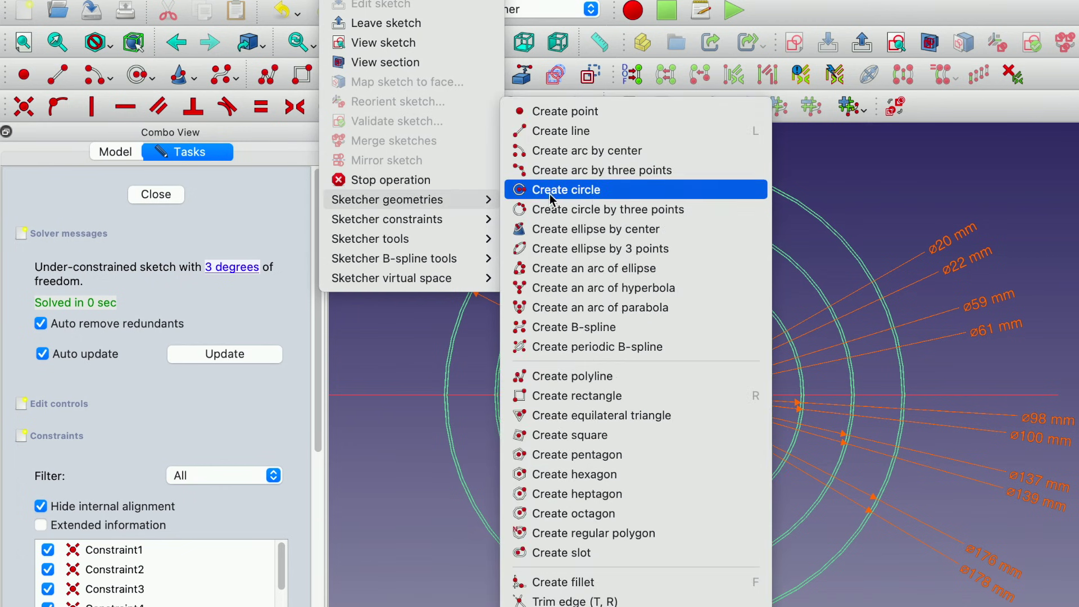
click(588, 602)
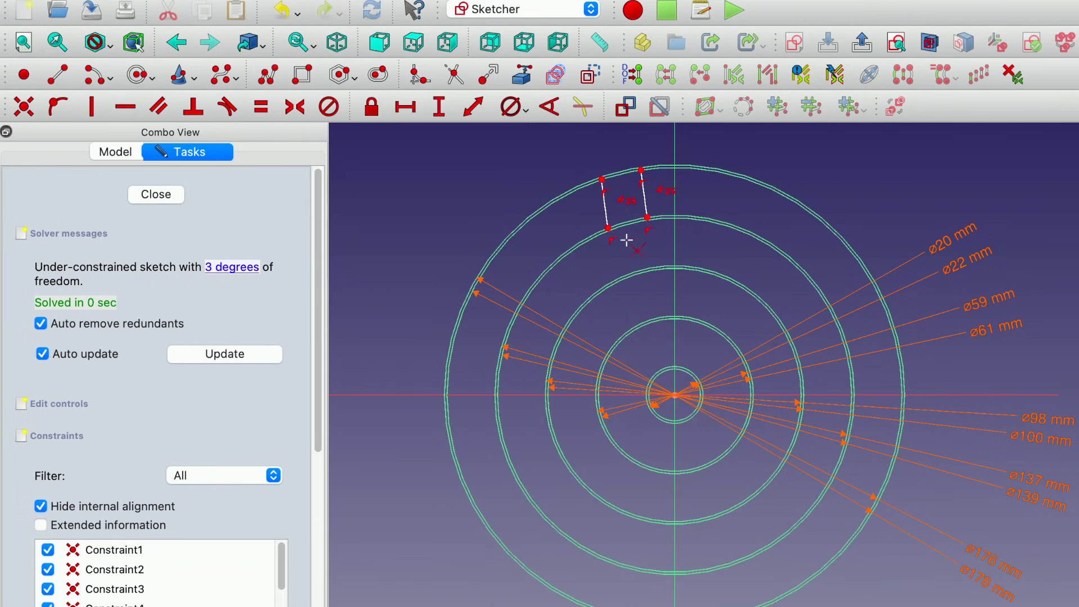
click(617, 175)
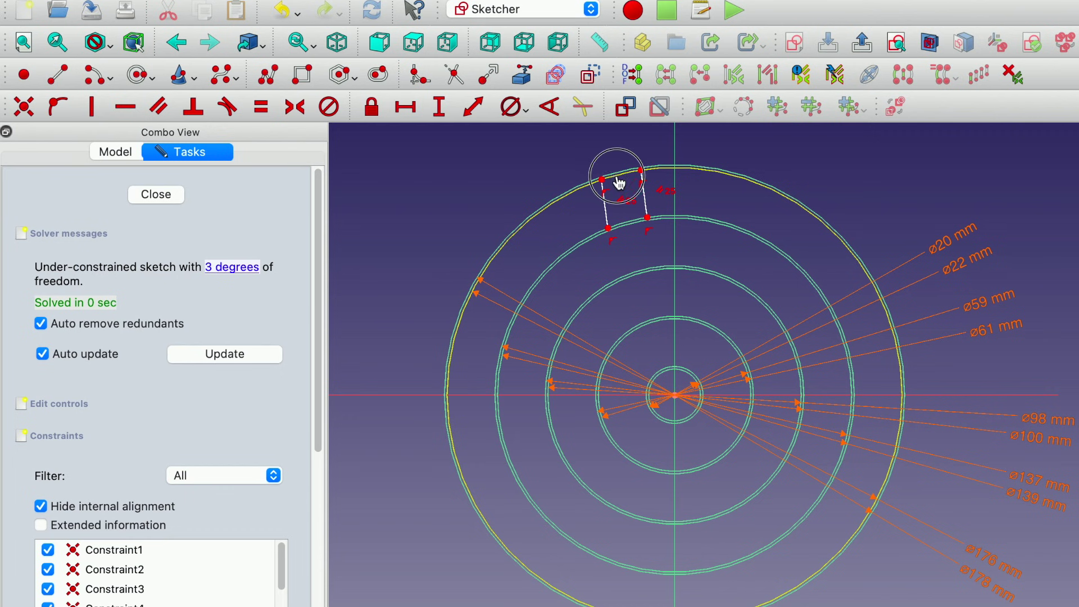
click(626, 223)
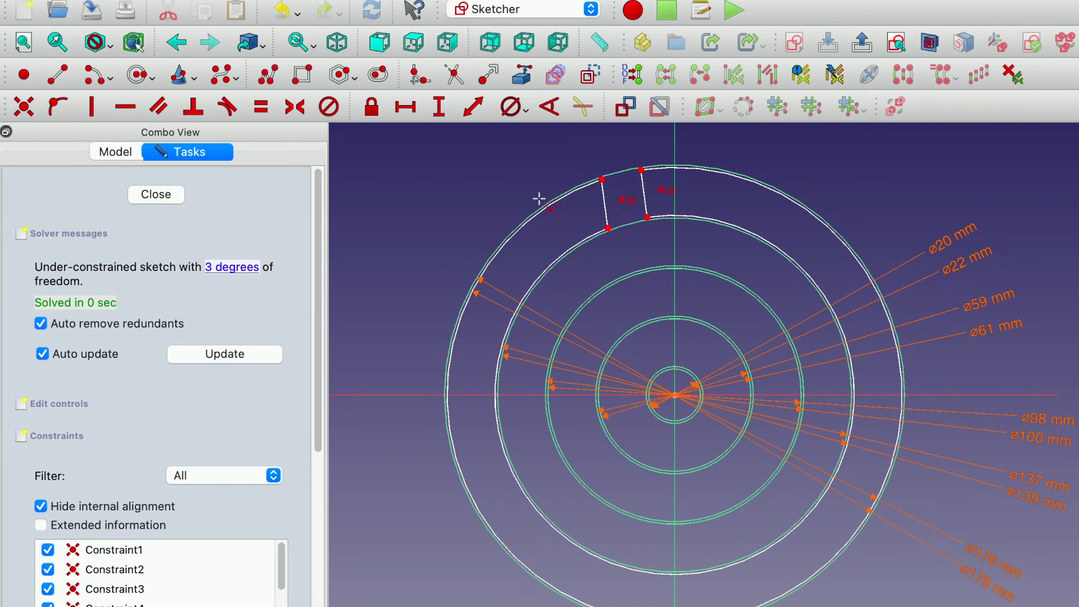
Step: Constrain the distance between the upper endpoints of the two parallel connecting lines with the formula Spreadsheet.wallWidth
scroll(607, 234, up, 5)
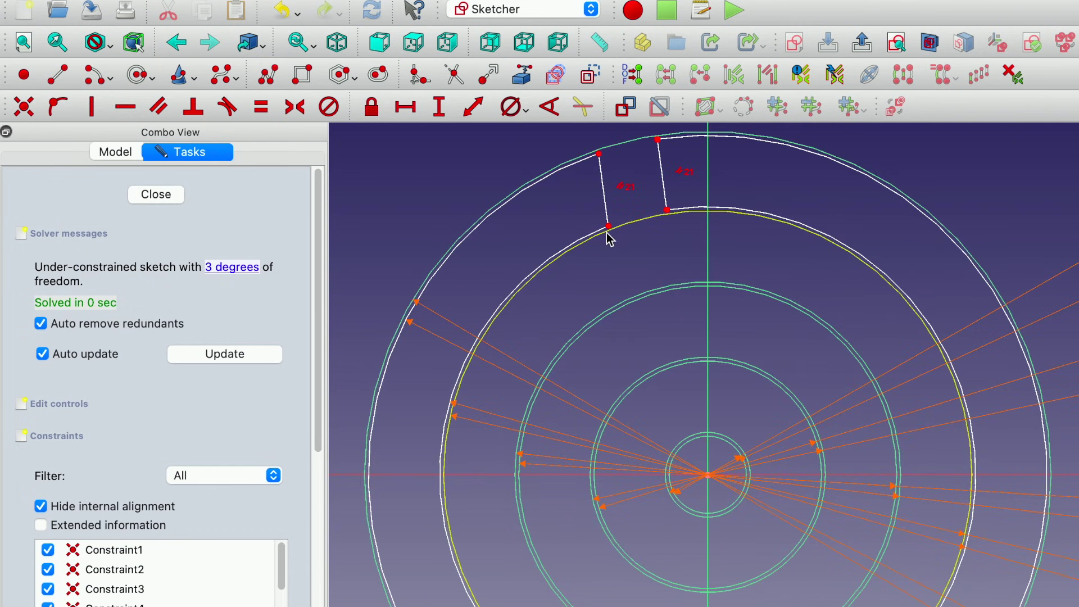
scroll(667, 200, down, 4)
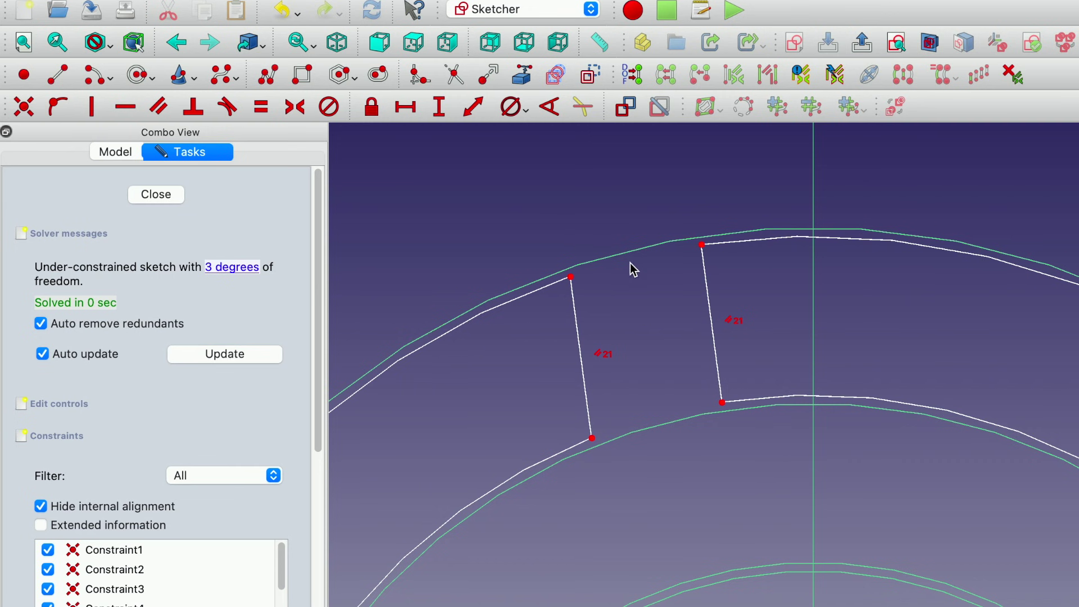
scroll(719, 340, down, 8)
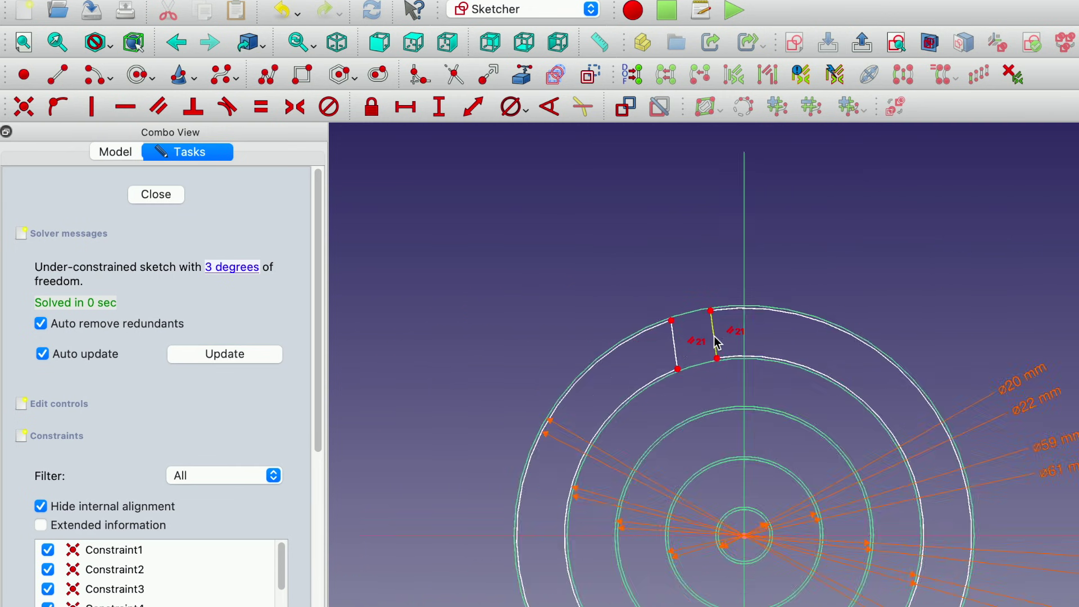
scroll(724, 351, up, 4)
scroll(725, 356, down, 3)
scroll(725, 356, up, 3)
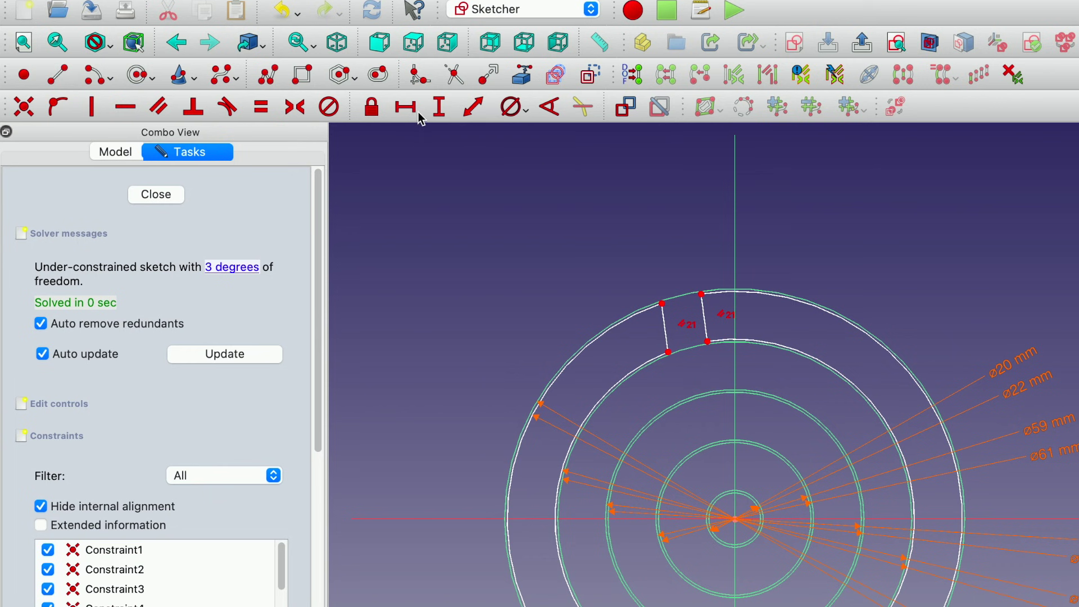
click(471, 110)
click(662, 303)
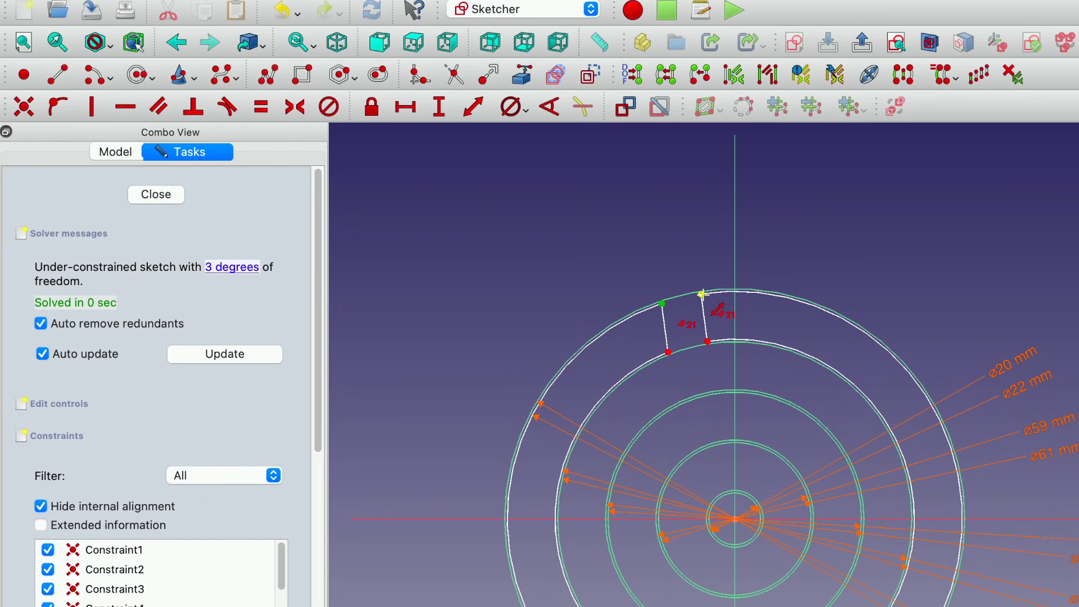
click(701, 294)
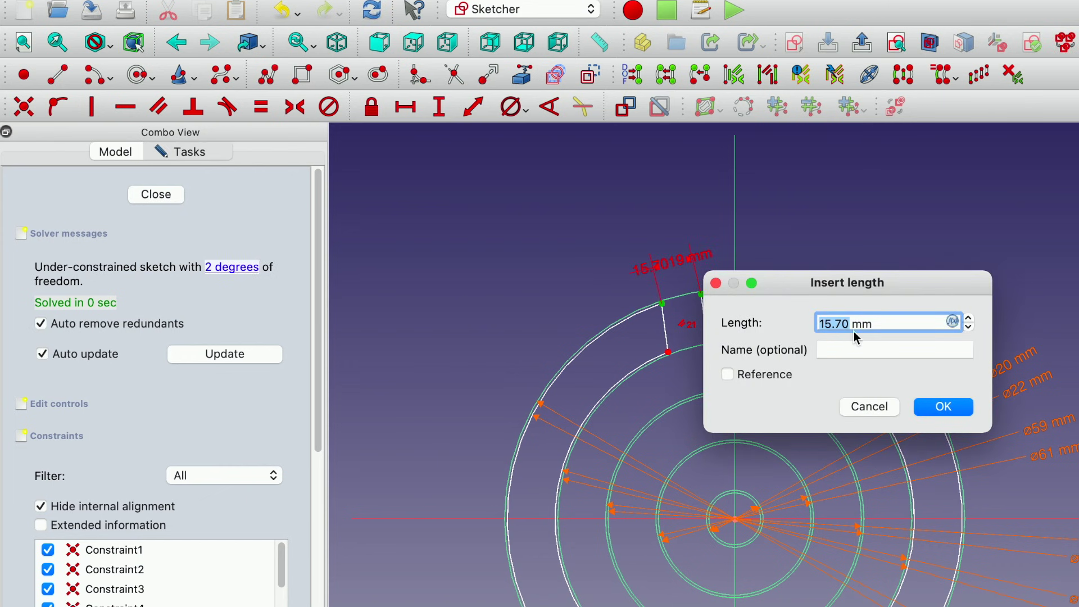
click(953, 322)
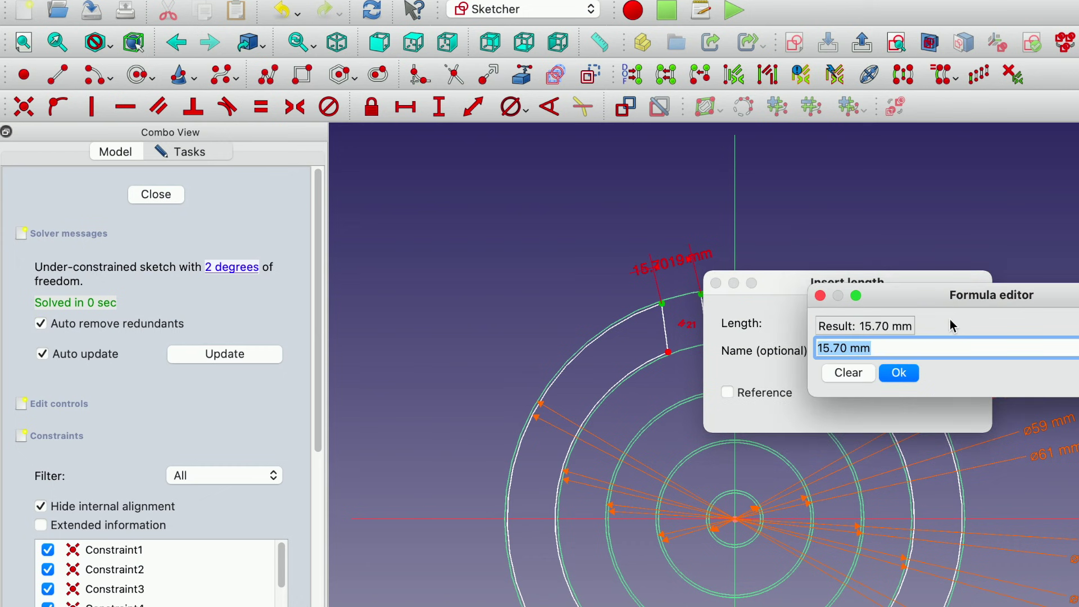
text(spread)
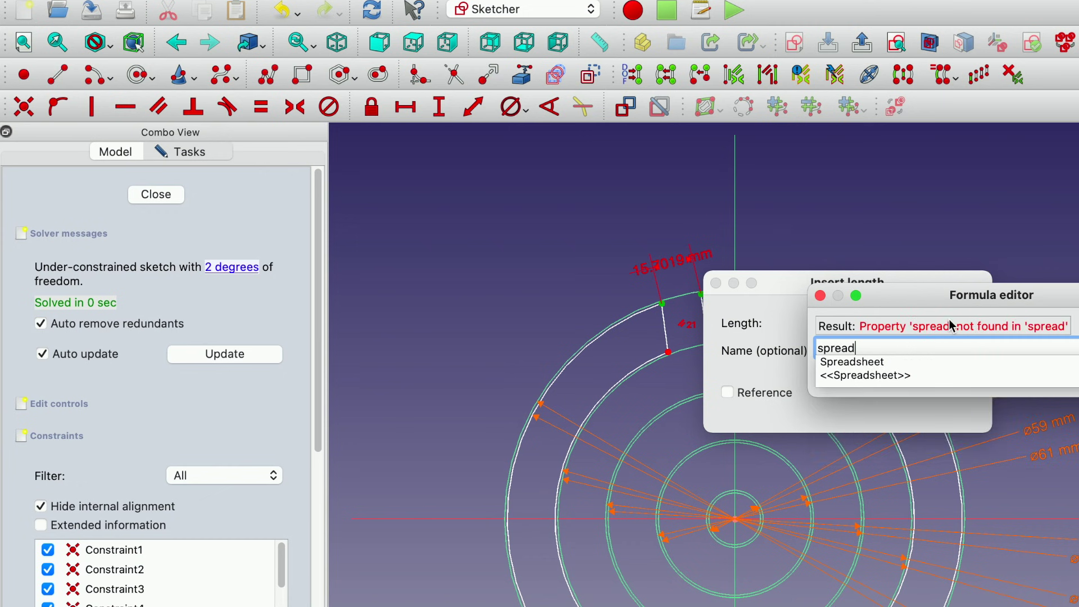
click(889, 363)
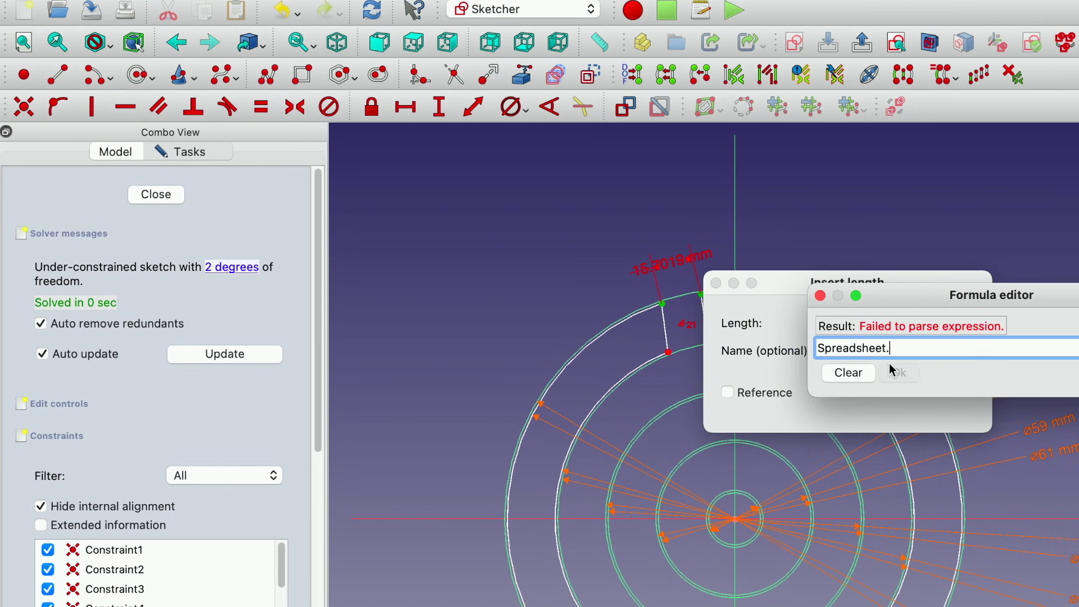
text(wall)
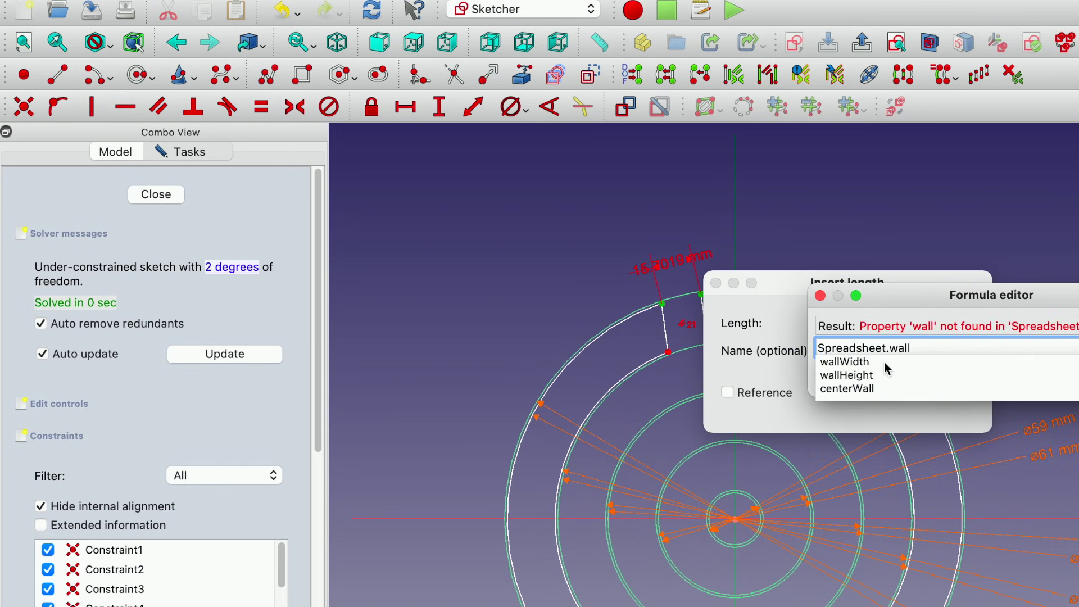
click(875, 363)
click(901, 373)
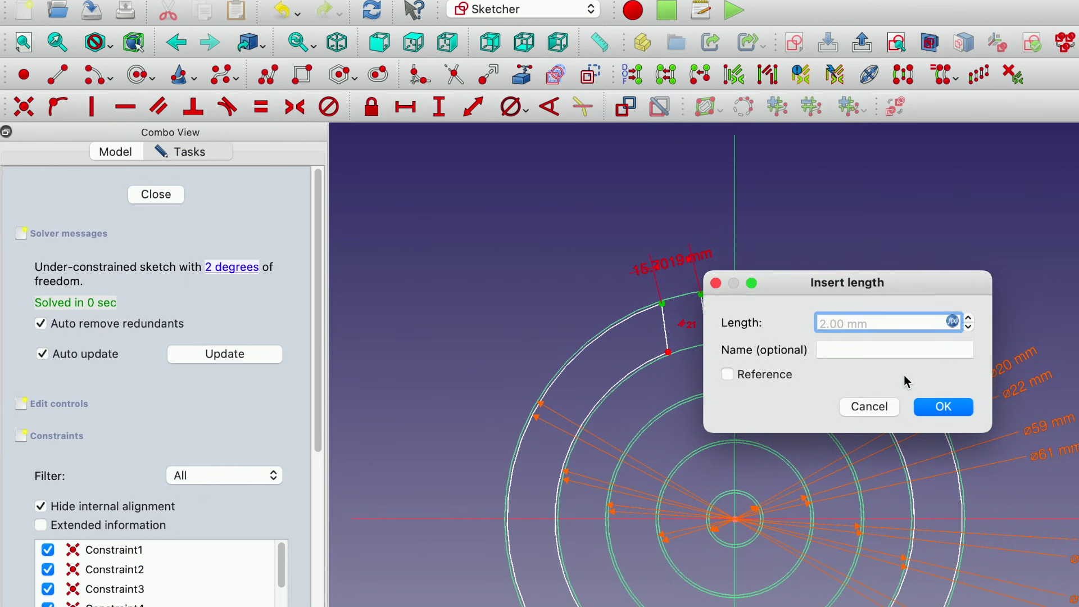
click(955, 409)
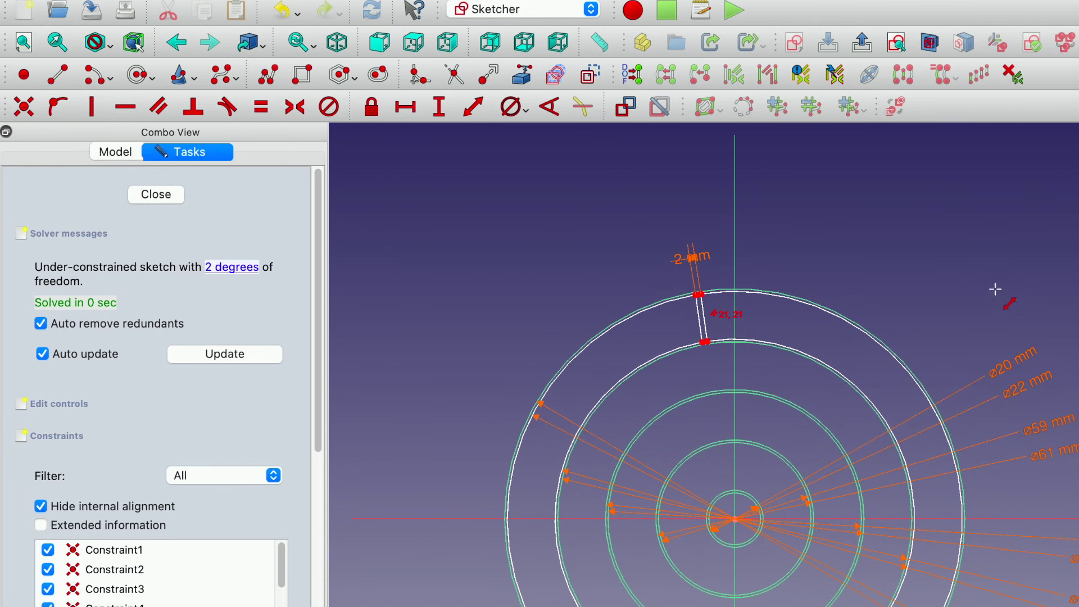
Step: Move the 2 mm dimension label away from the connecting lines to outside the outermost circle
click(648, 260)
drag(690, 257, 577, 268)
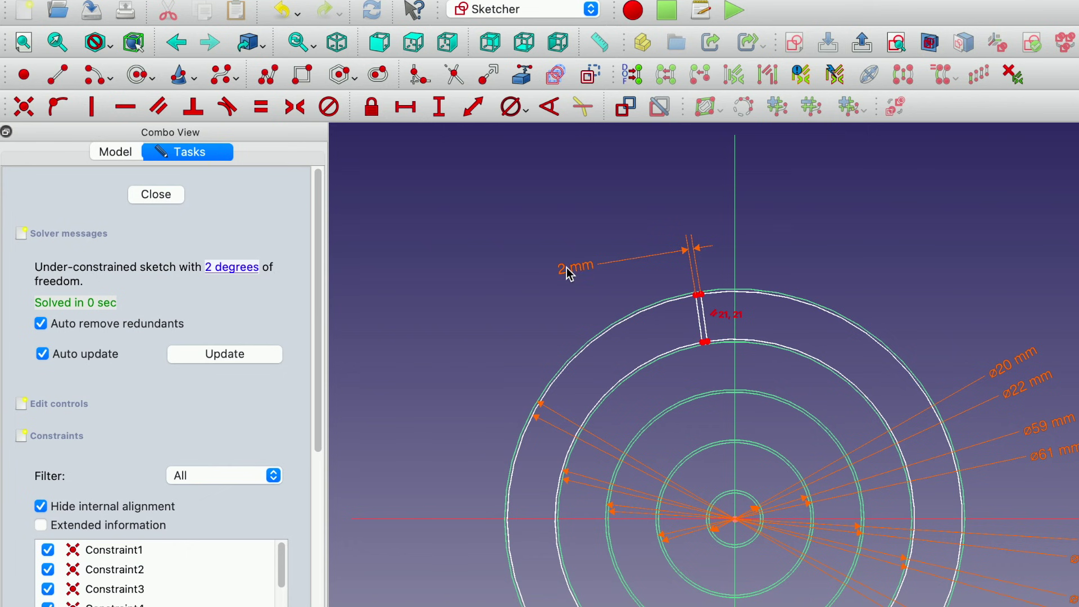
mouse_move(716, 475)
middle_down()
mouse_move(643, 321)
mouse_move(653, 370)
middle_up()
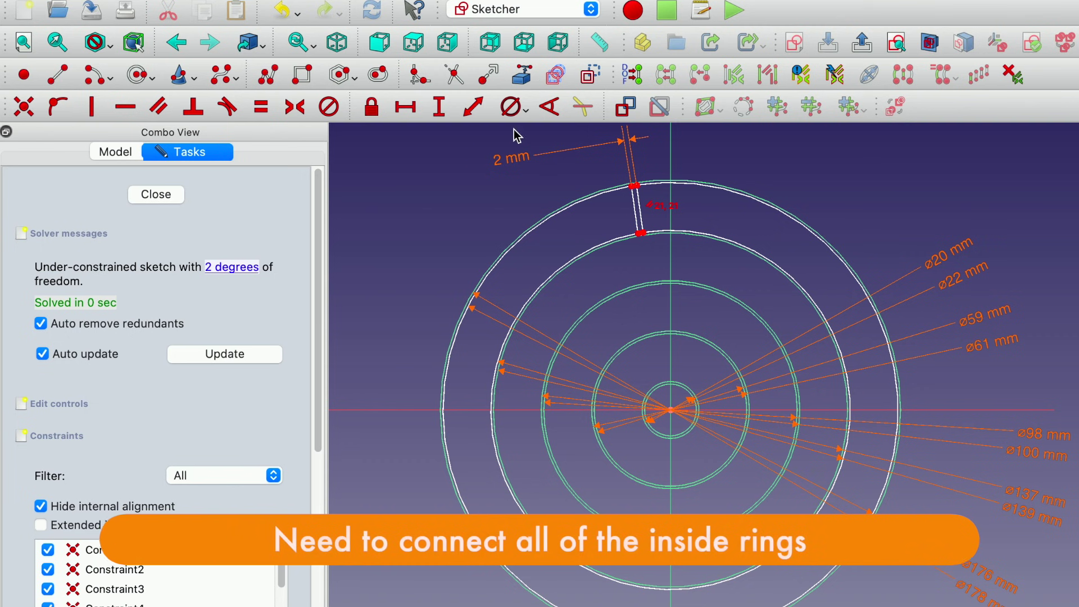
Step: Draw two lines linking the 137 mm circle to the 100 mm circle of the next inner wall
click(57, 74)
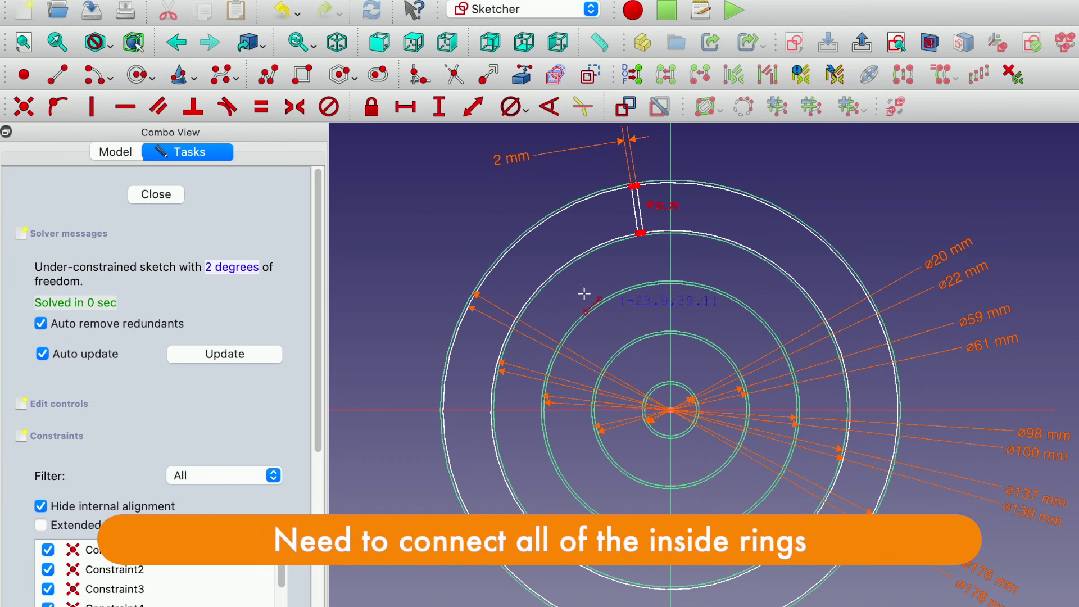
click(575, 263)
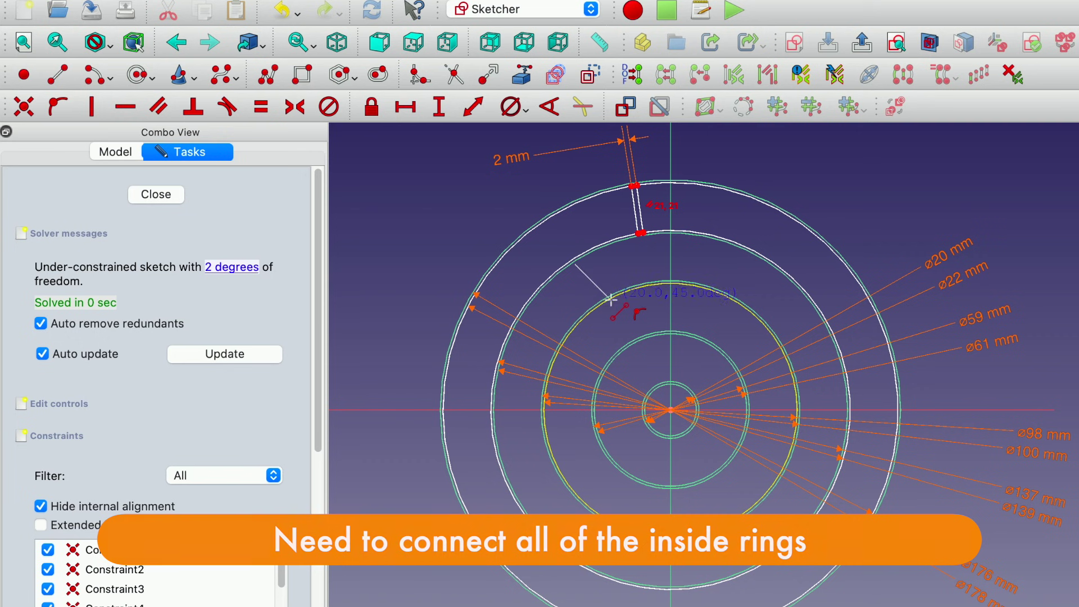
click(603, 298)
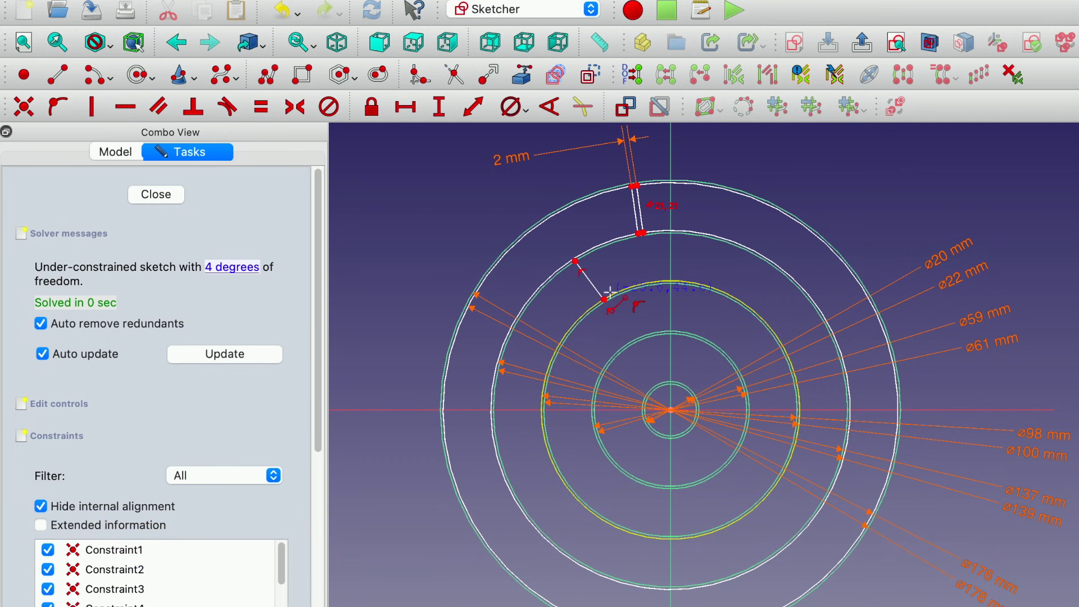
click(611, 245)
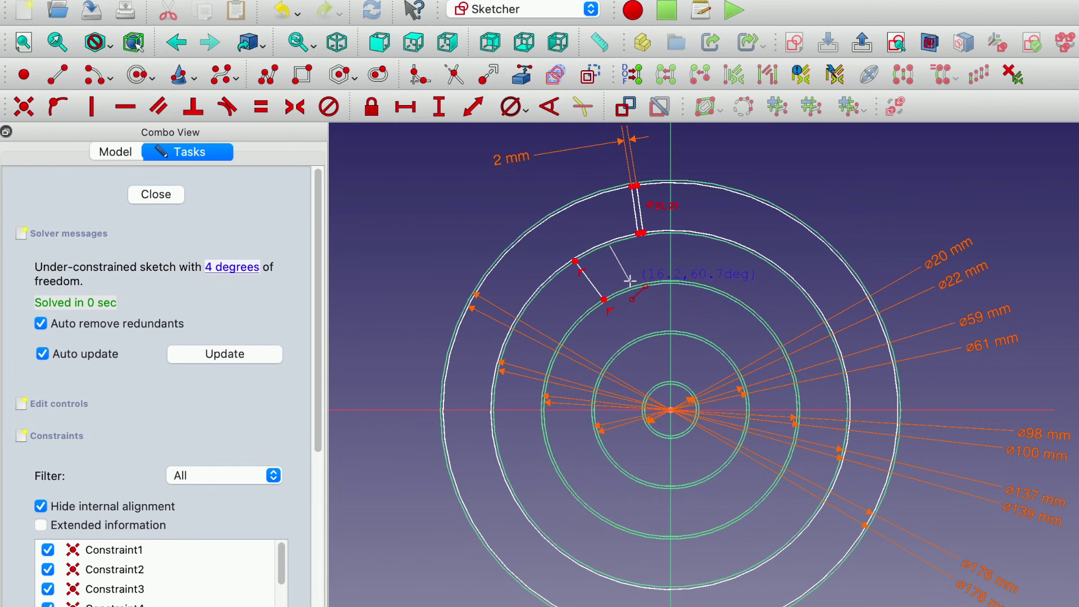
click(632, 288)
key(Escape)
Step: Constrain the two new inner connecting lines parallel to each other
click(593, 288)
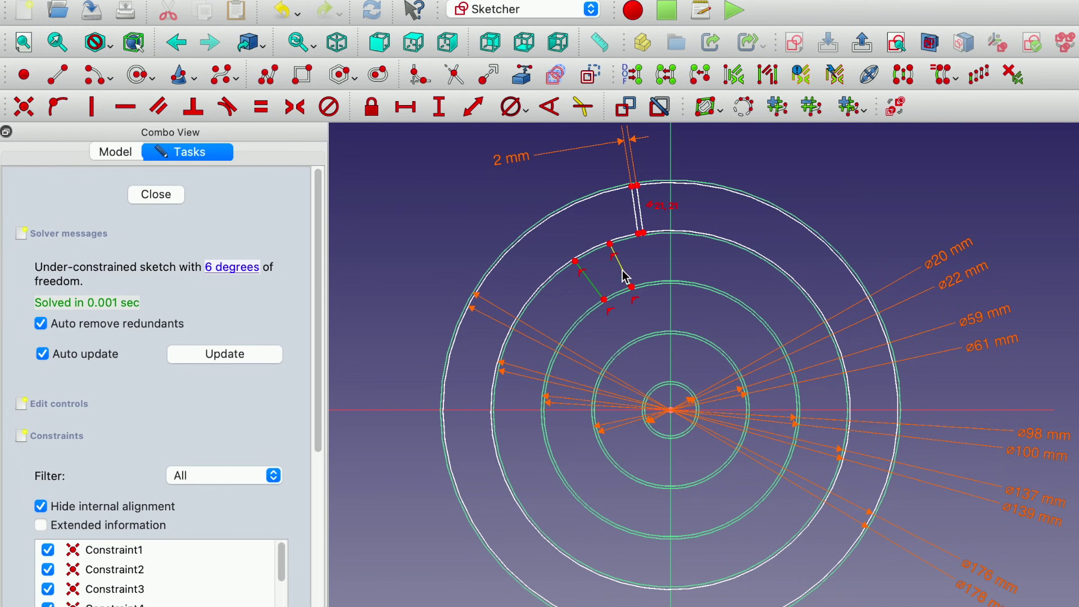
click(627, 275)
click(161, 110)
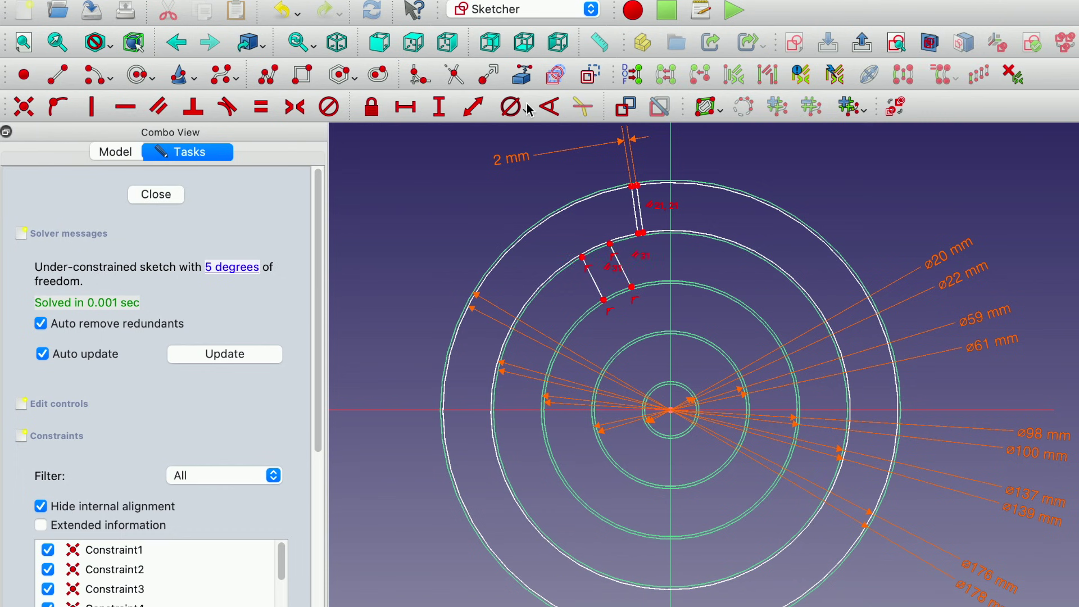
Step: Trim the segments of the 137 mm and 100 mm circles between the new parallel lines
click(456, 76)
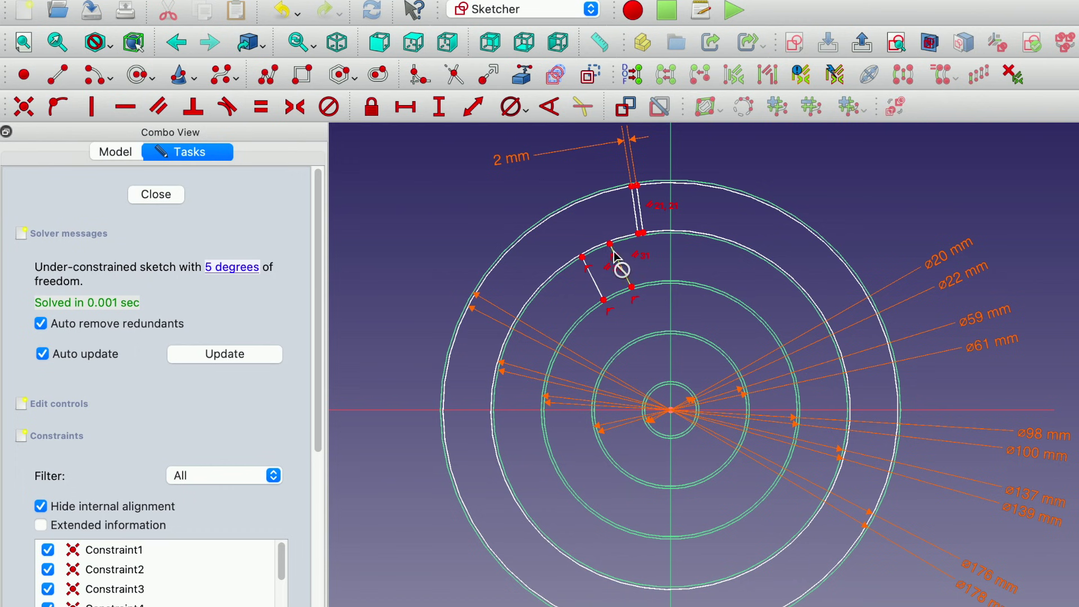
scroll(597, 248, down, 2)
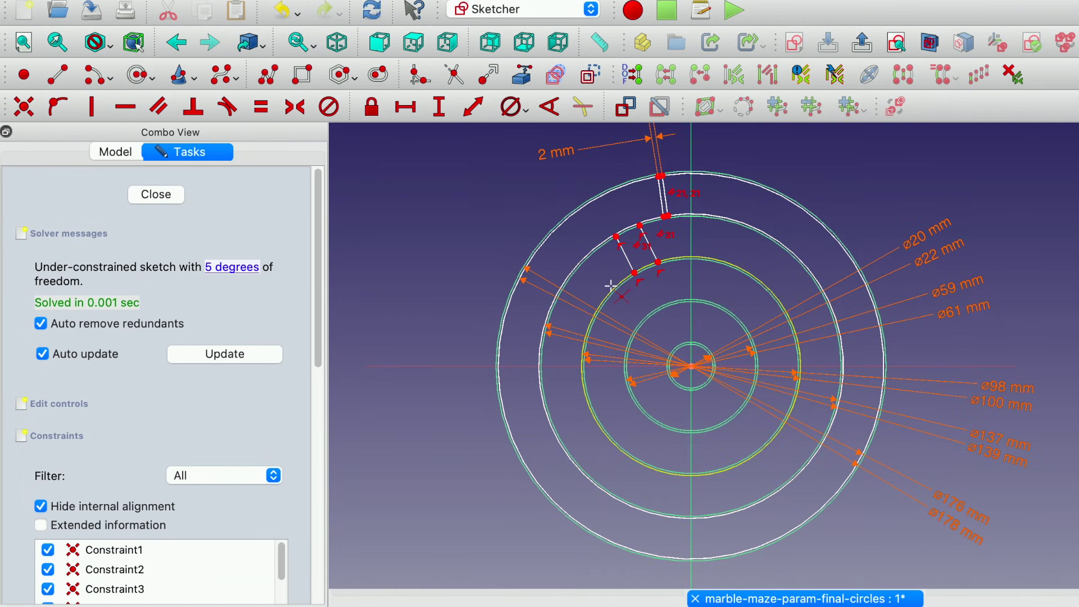
click(633, 232)
click(647, 267)
scroll(821, 293, up, 1)
key(Escape)
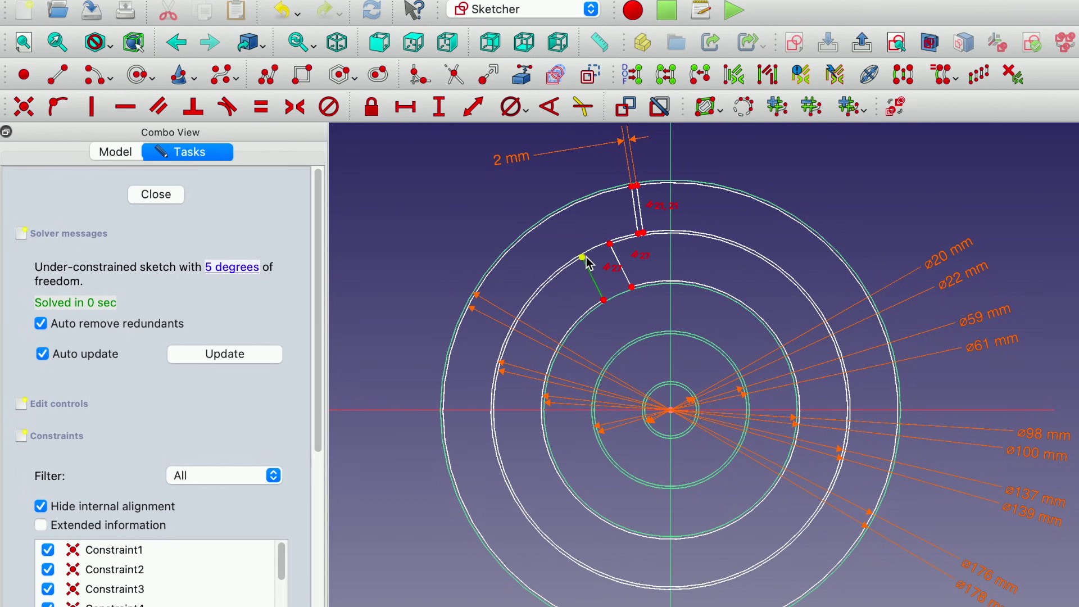
Step: Constrain the distance between the upper endpoints of the inner pair of connecting lines with the formula Spreadsheet.wallWidth
click(470, 204)
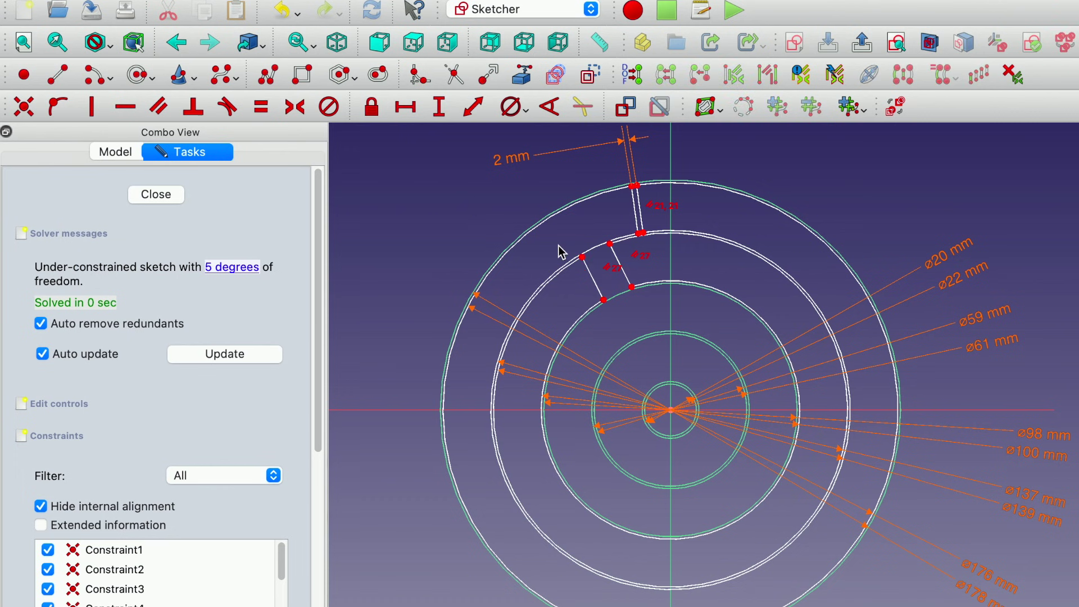
click(583, 257)
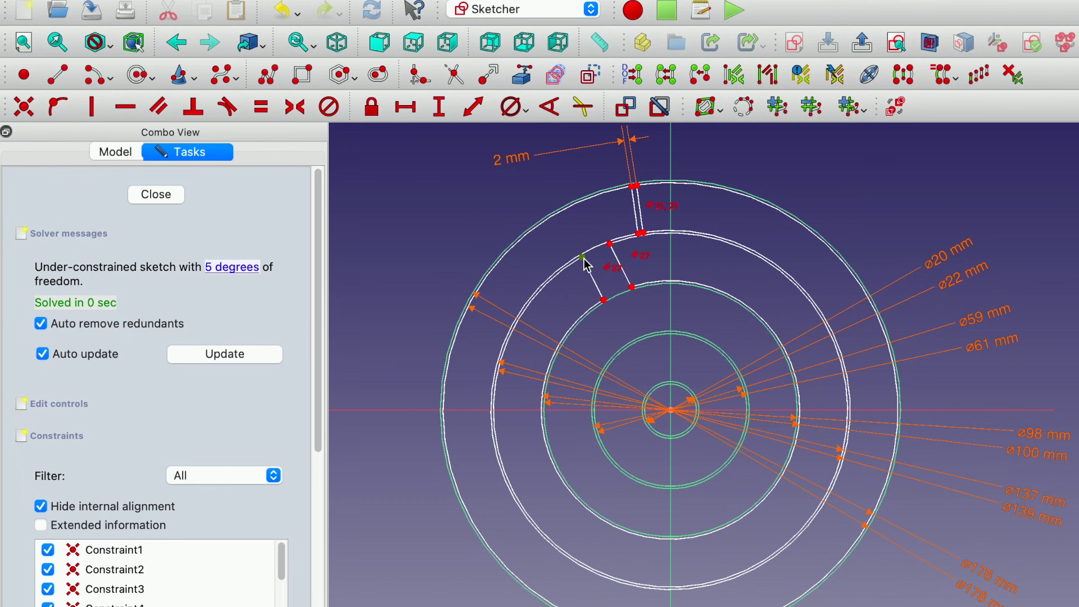
click(611, 245)
click(472, 108)
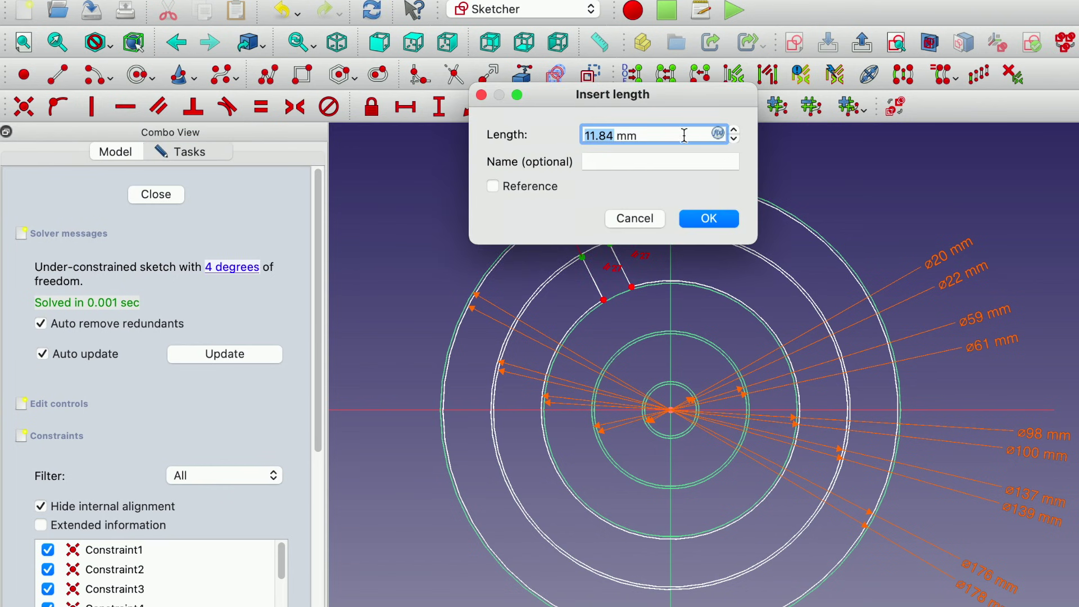
click(719, 133)
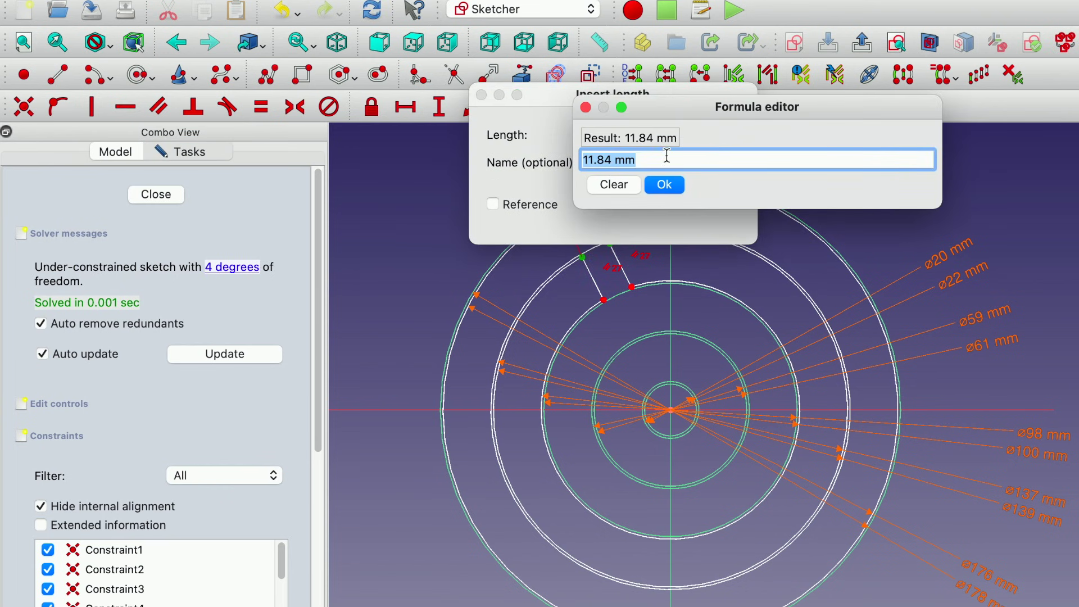
text(sp)
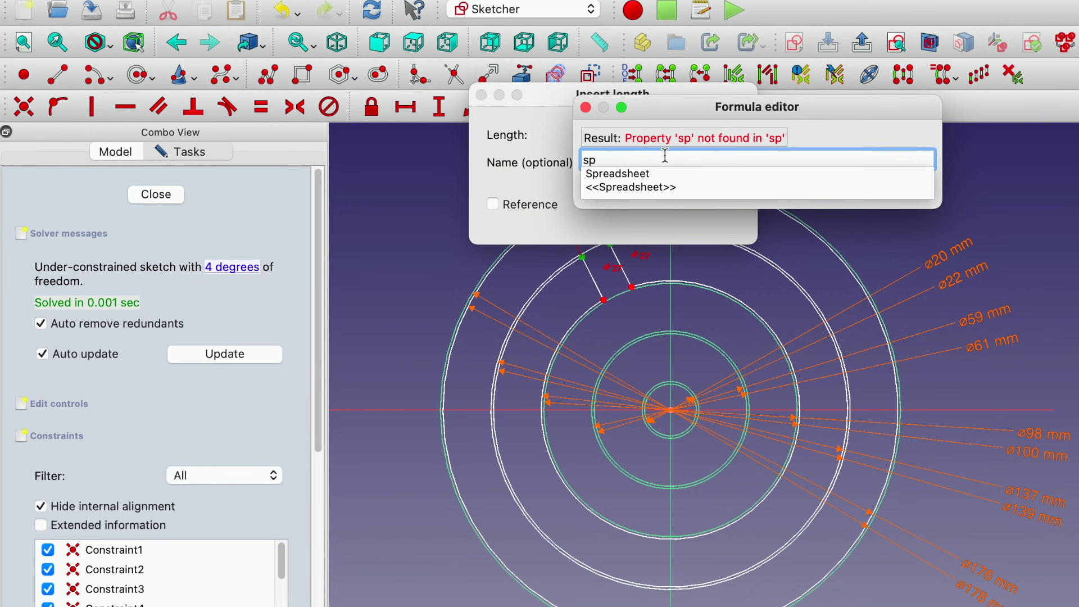
click(661, 173)
text(wal)
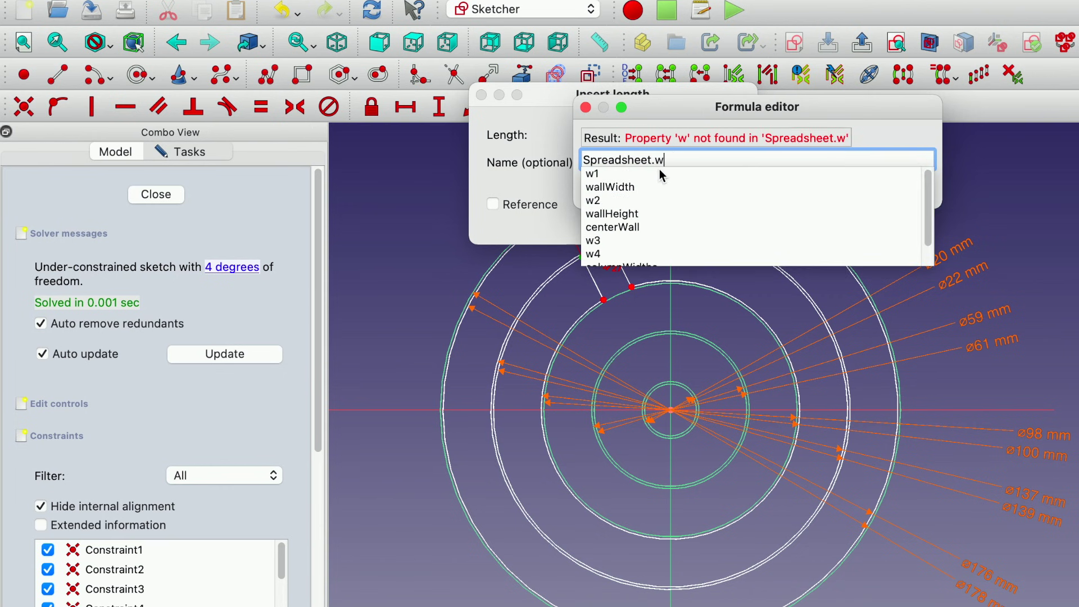
click(656, 173)
click(664, 186)
click(718, 219)
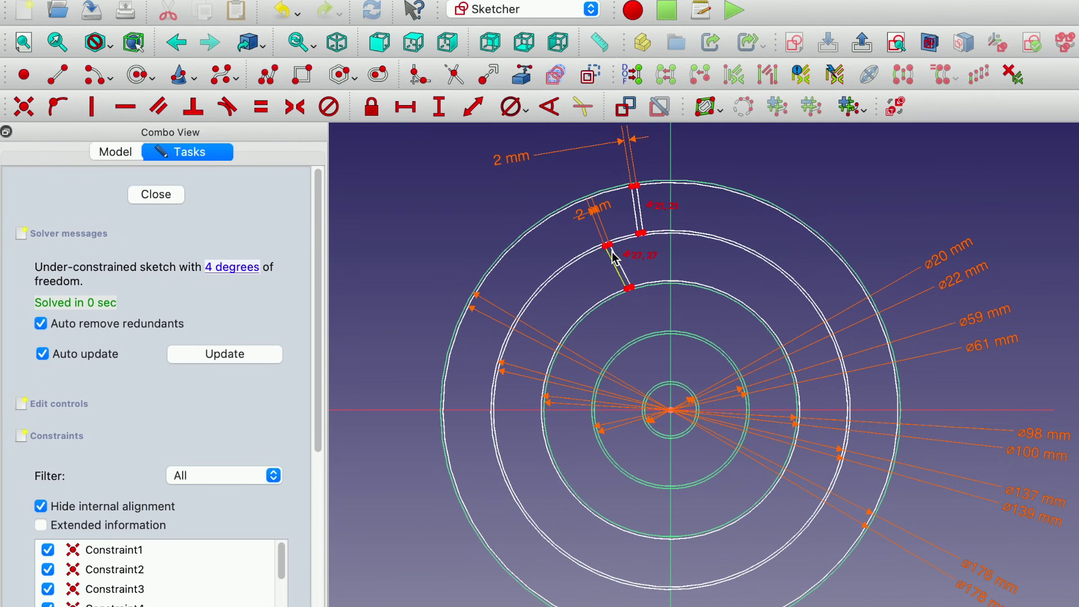
Step: Shift the inner pair of connecting lines and the outer pair's lower end along the walls, moving the inner 2 mm label outward
drag(614, 264, 610, 304)
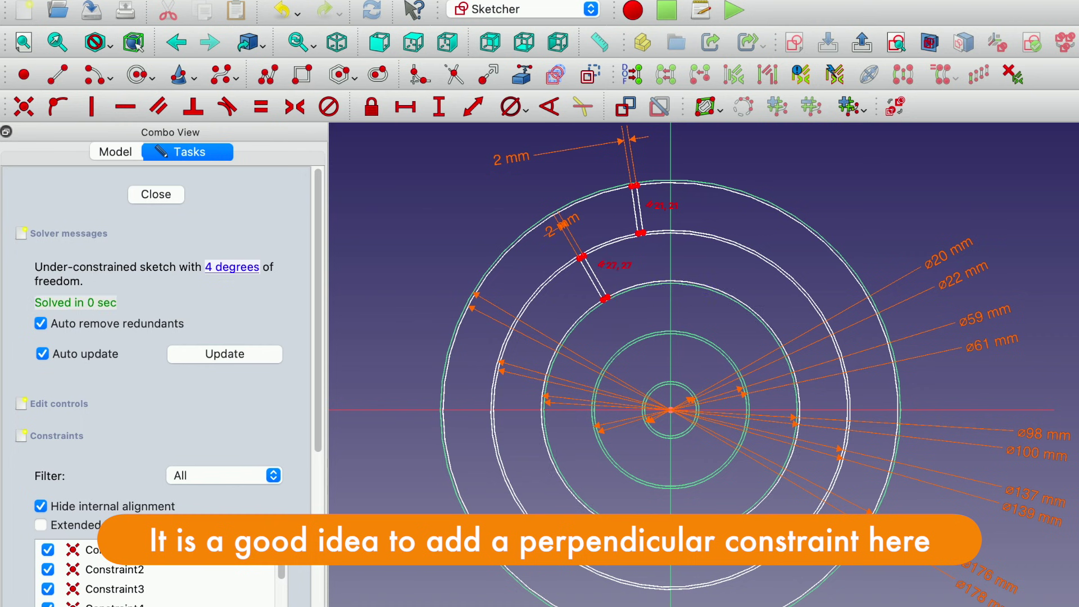
mouse_move(643, 234)
mouse_down()
mouse_move(654, 233)
mouse_move(646, 239)
mouse_up()
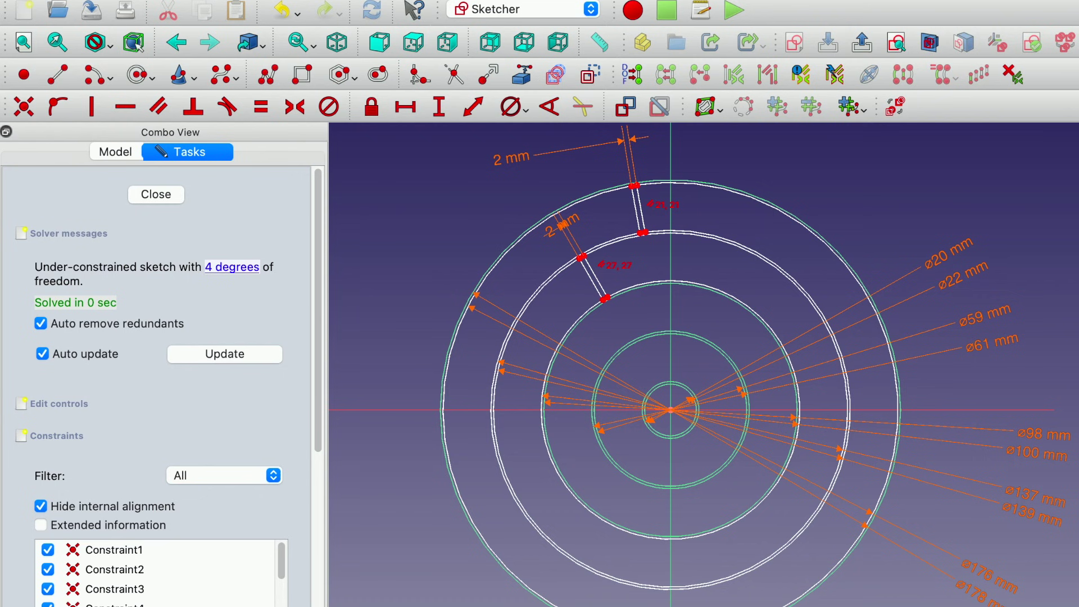
drag(570, 232, 437, 193)
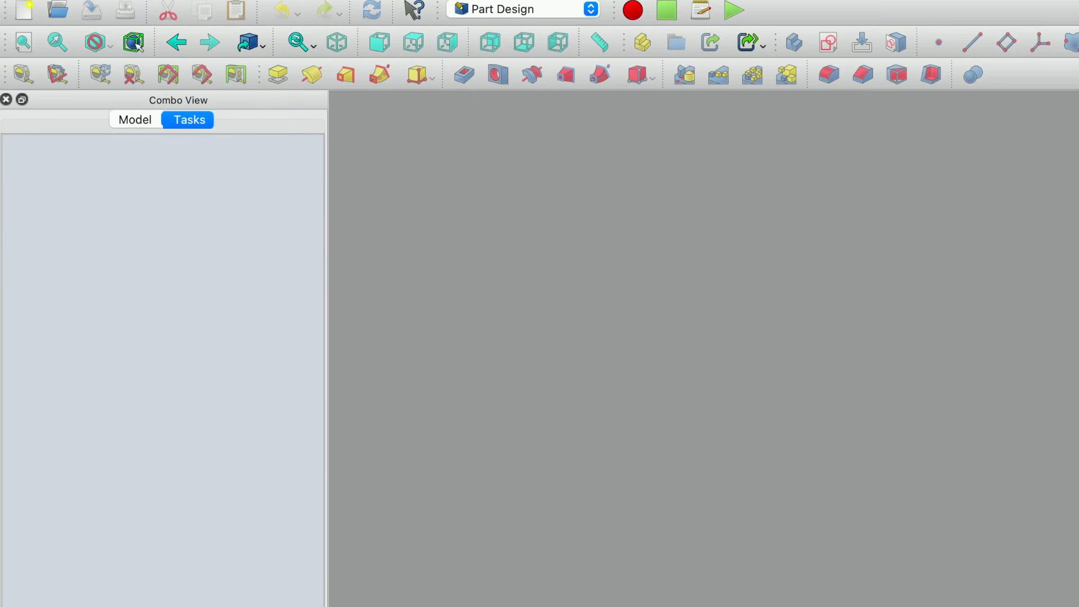
Step: Open the file marble-maze-param-final-walls.FCStd and hide its Wall Sketch
click(135, 1)
click(135, 6)
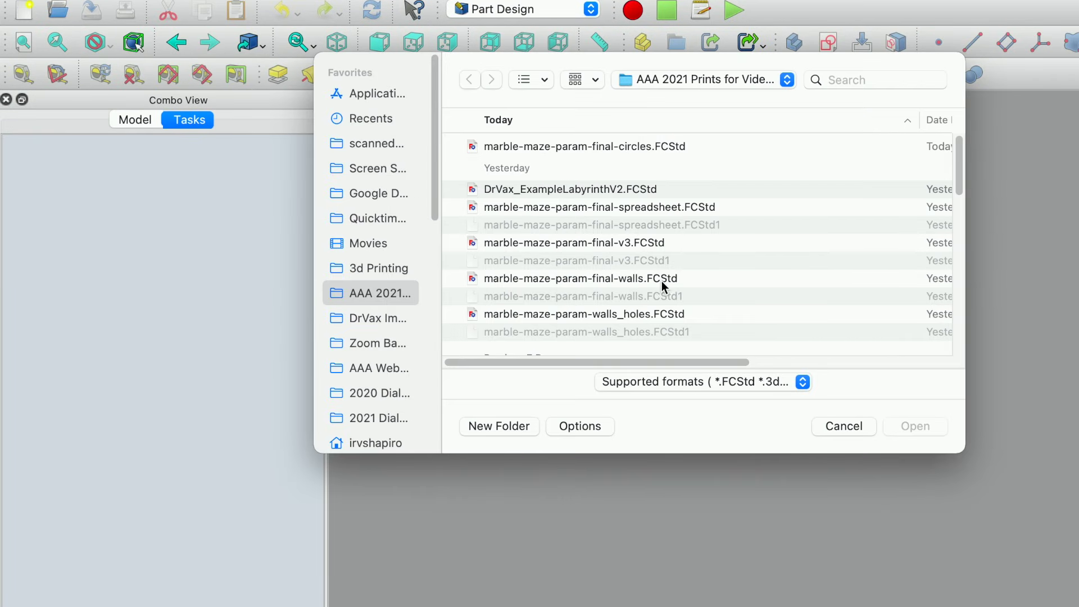
click(668, 280)
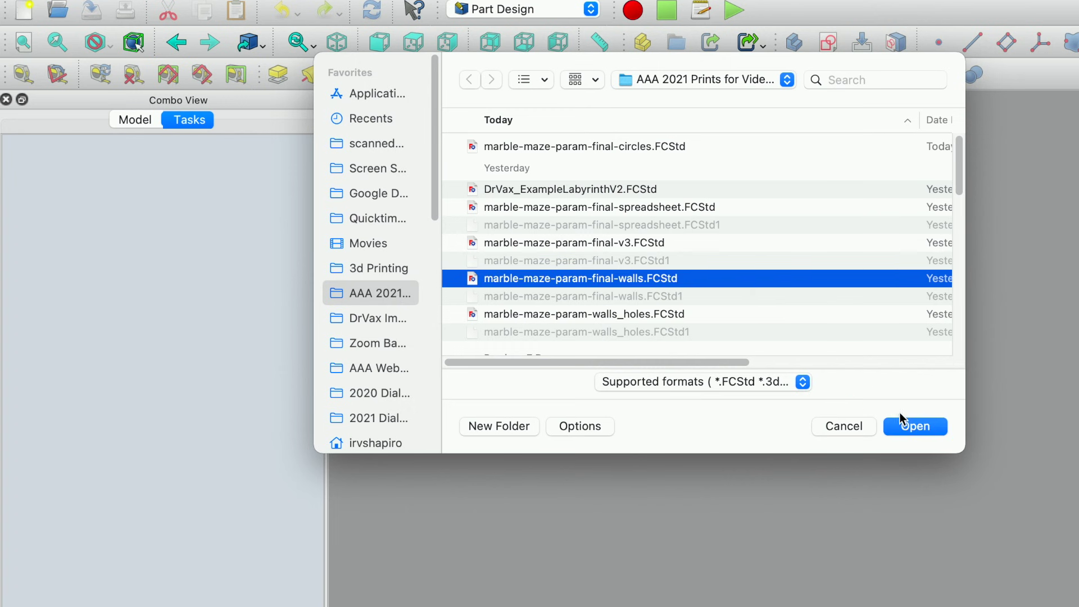
click(928, 434)
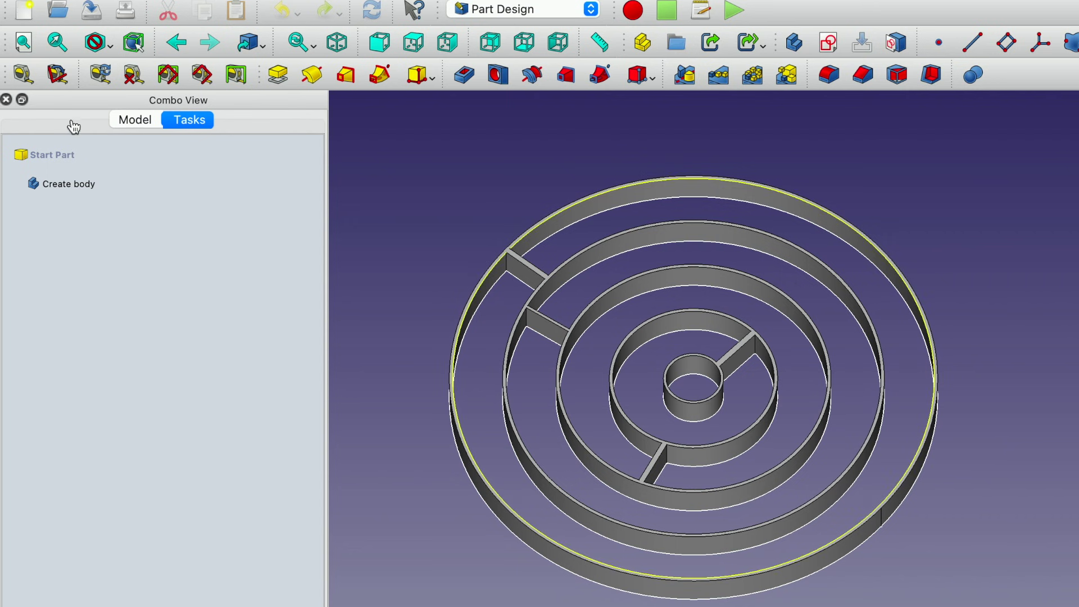
click(141, 122)
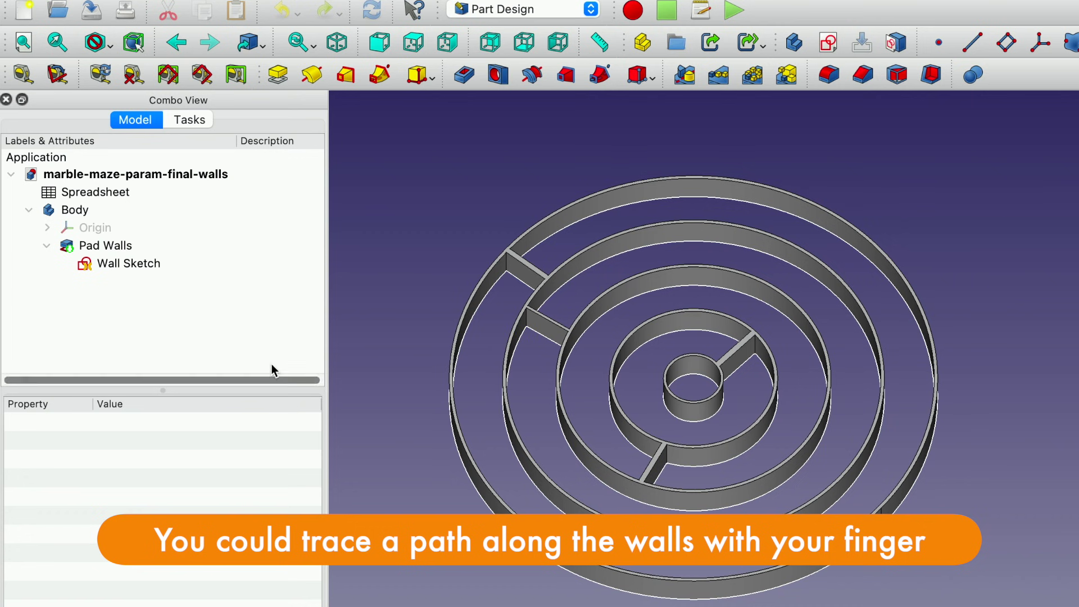
key(space)
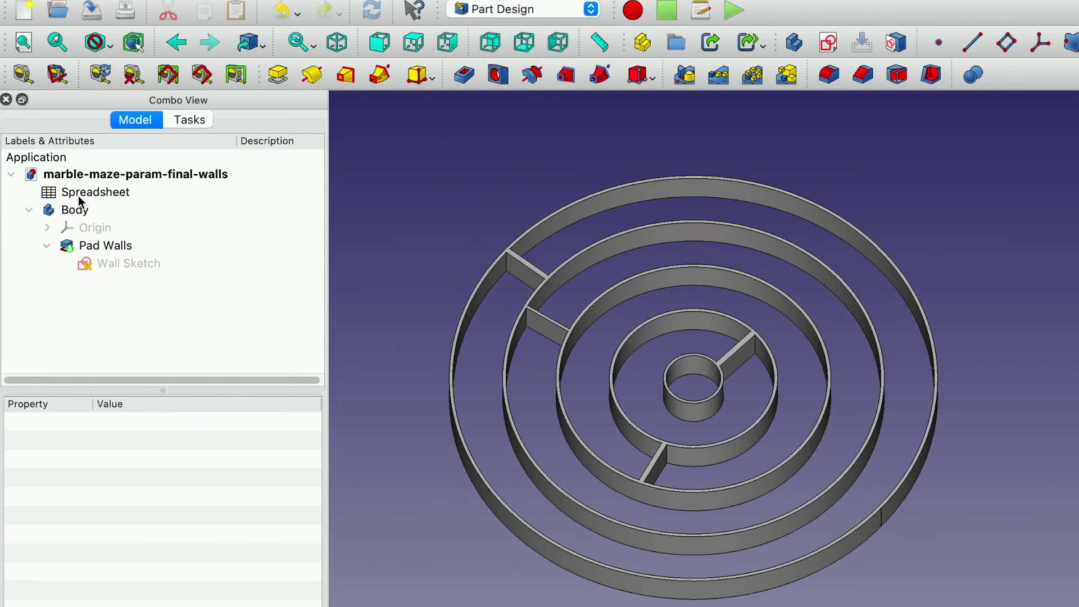
Step: Create a new sketch on the XY plane of the Body
click(77, 210)
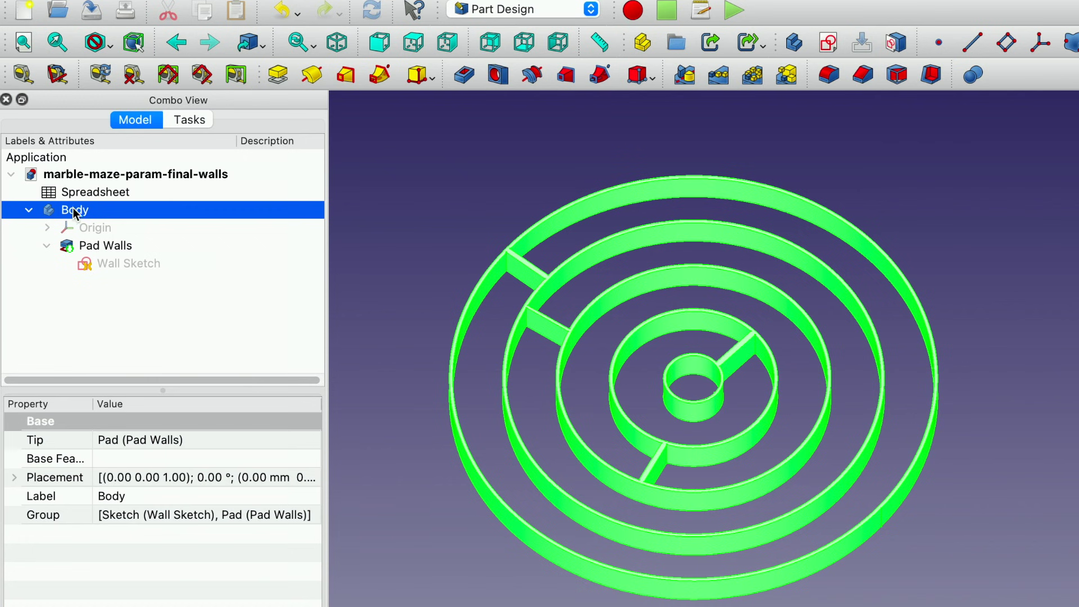
click(207, 127)
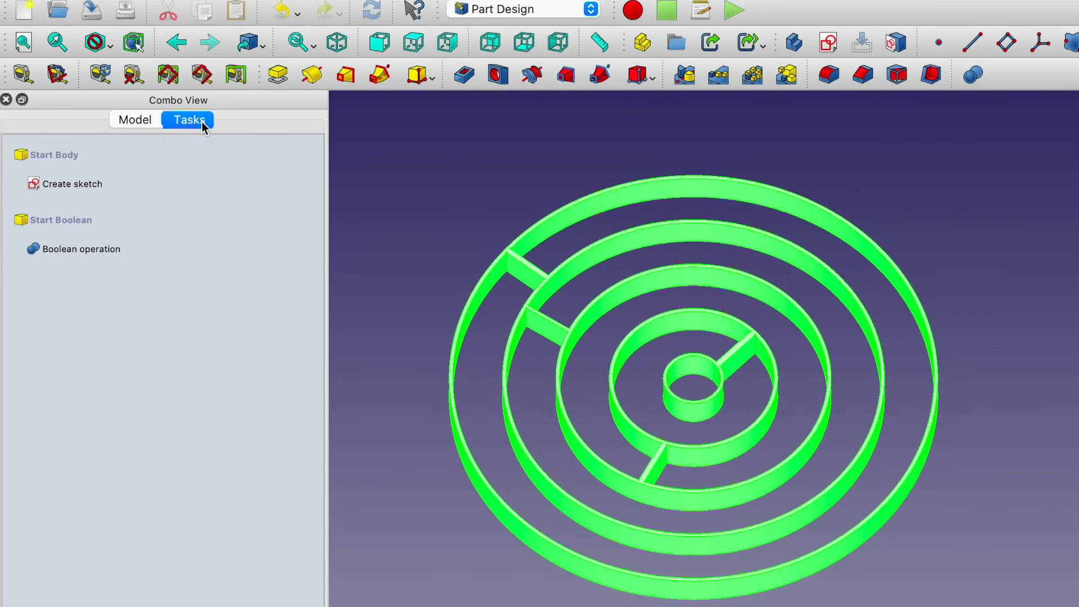
click(73, 185)
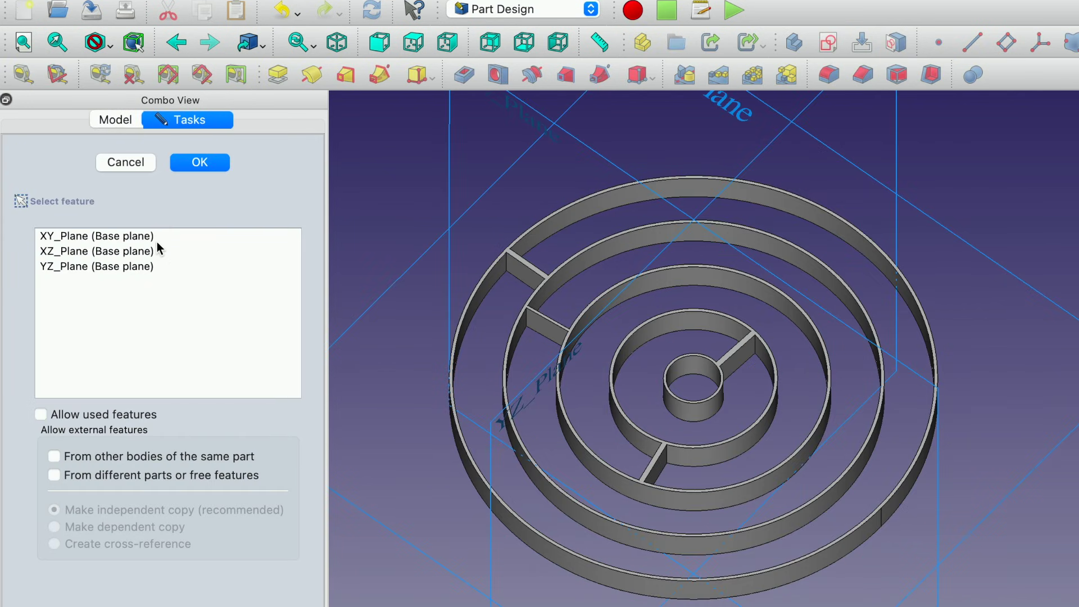
click(127, 238)
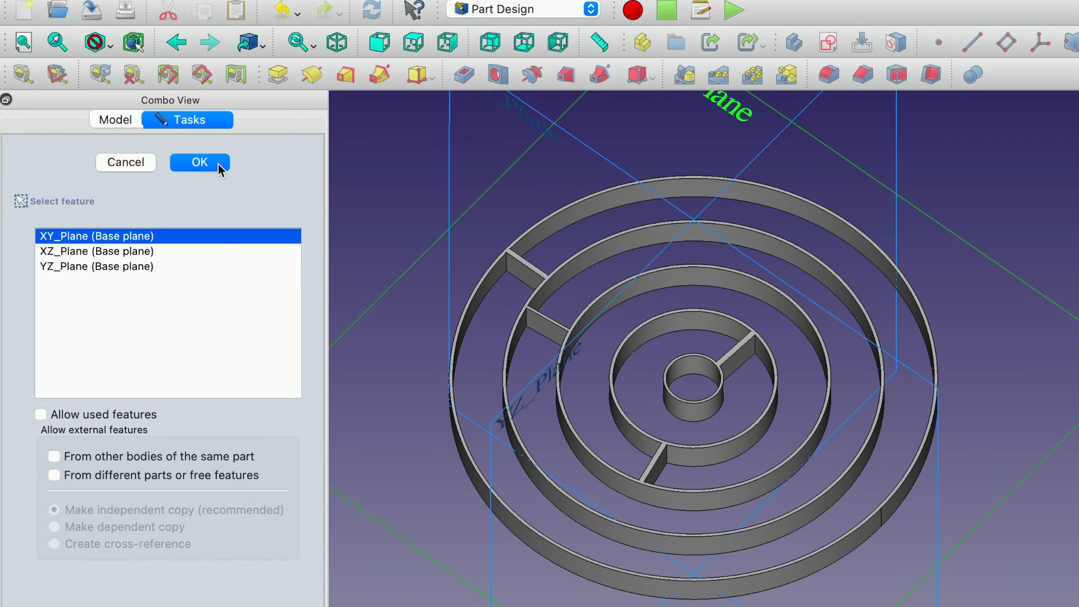
click(219, 167)
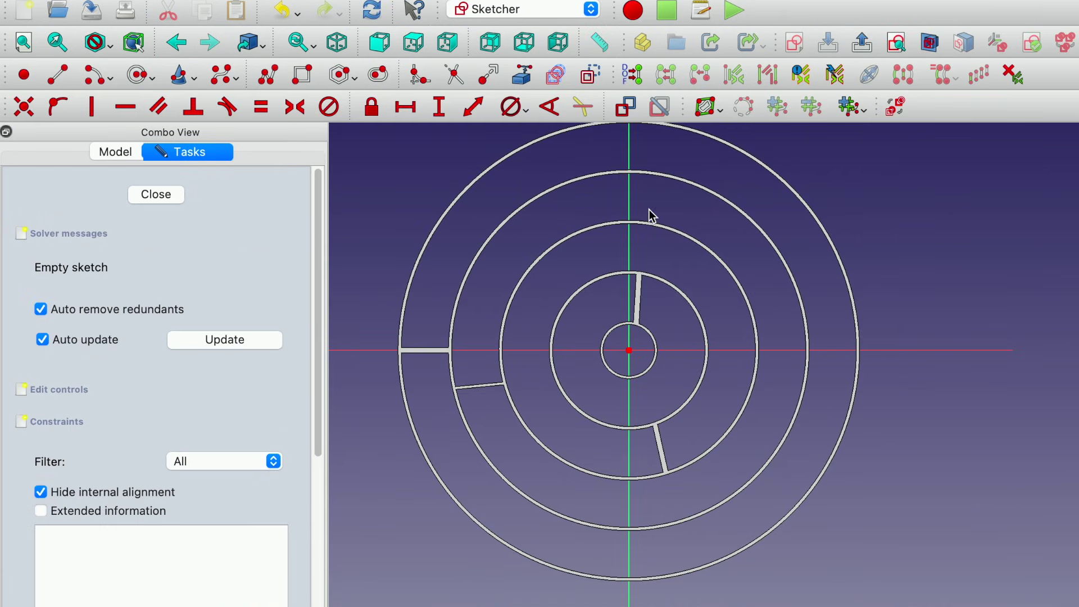
Step: Draw a circle of about 95 mm radius centred on the origin, slightly larger than the outermost wall
mouse_move(583, 315)
middle_down()
mouse_move(633, 383)
mouse_move(686, 350)
middle_up()
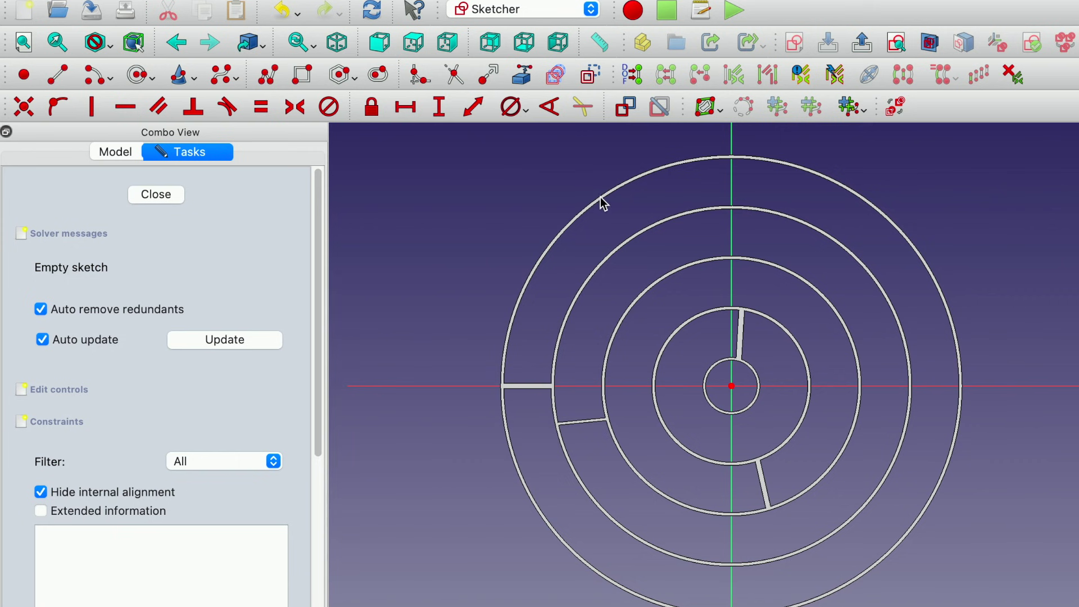
click(144, 79)
click(731, 386)
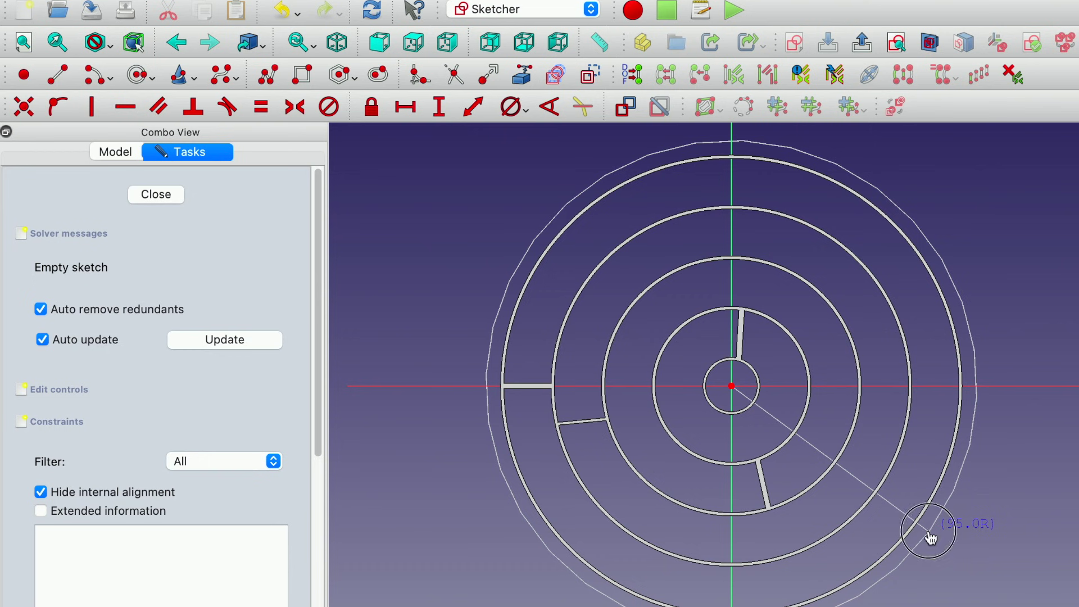
click(929, 533)
key(Escape)
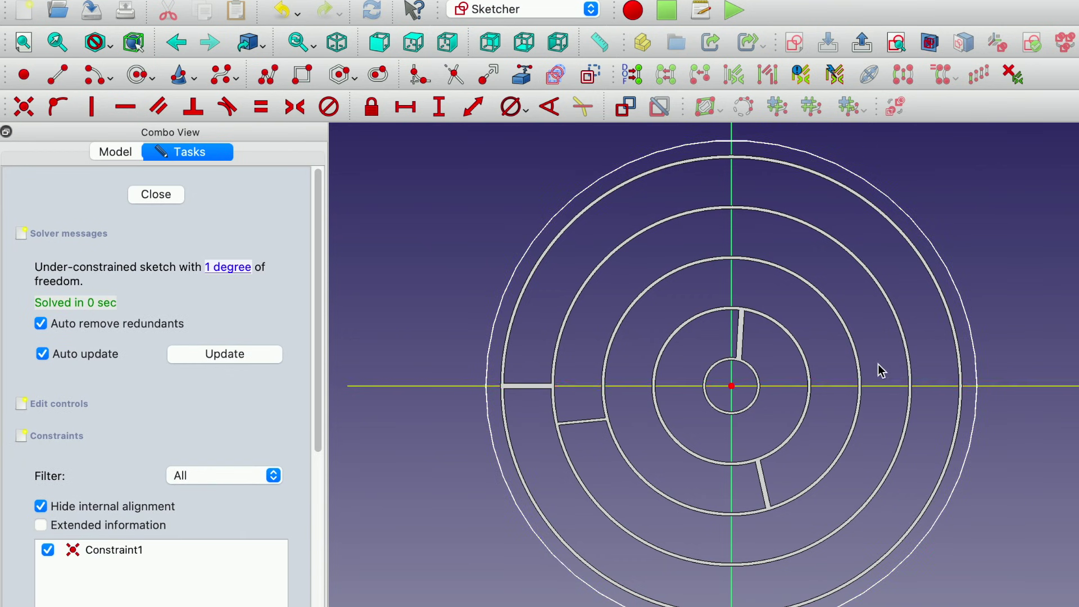
Step: Constrain the circle's diameter with the formula Spreadsheet.w4+1mm and close the sketch
click(826, 163)
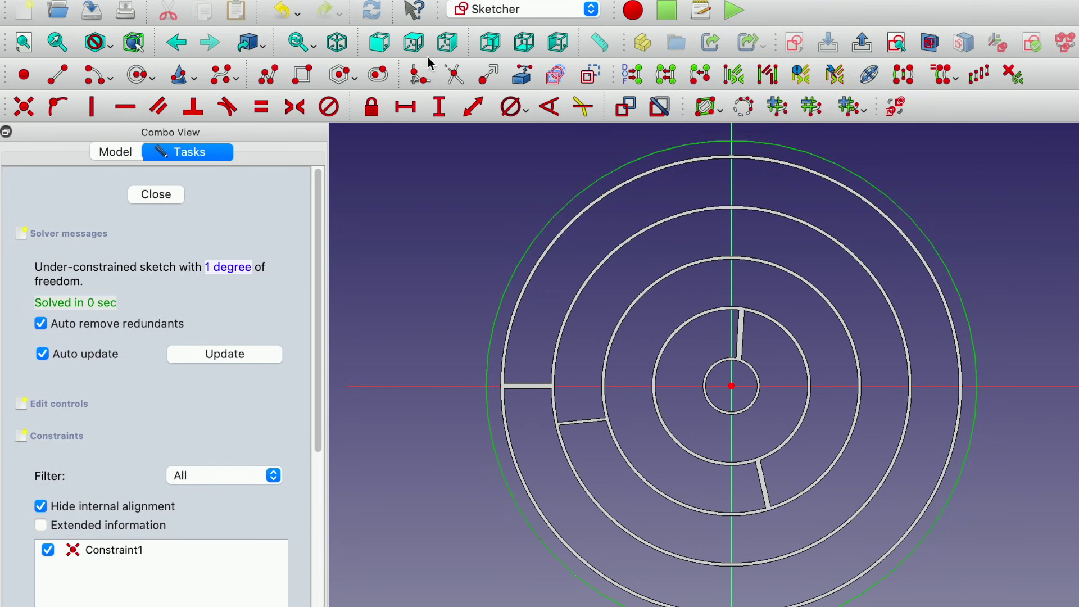
click(528, 110)
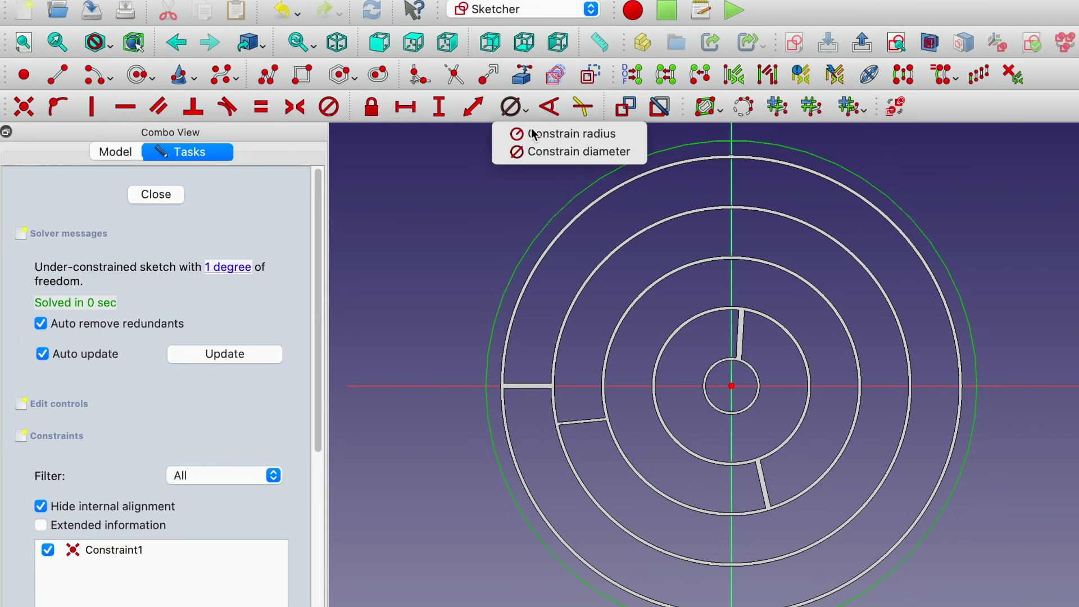
click(539, 156)
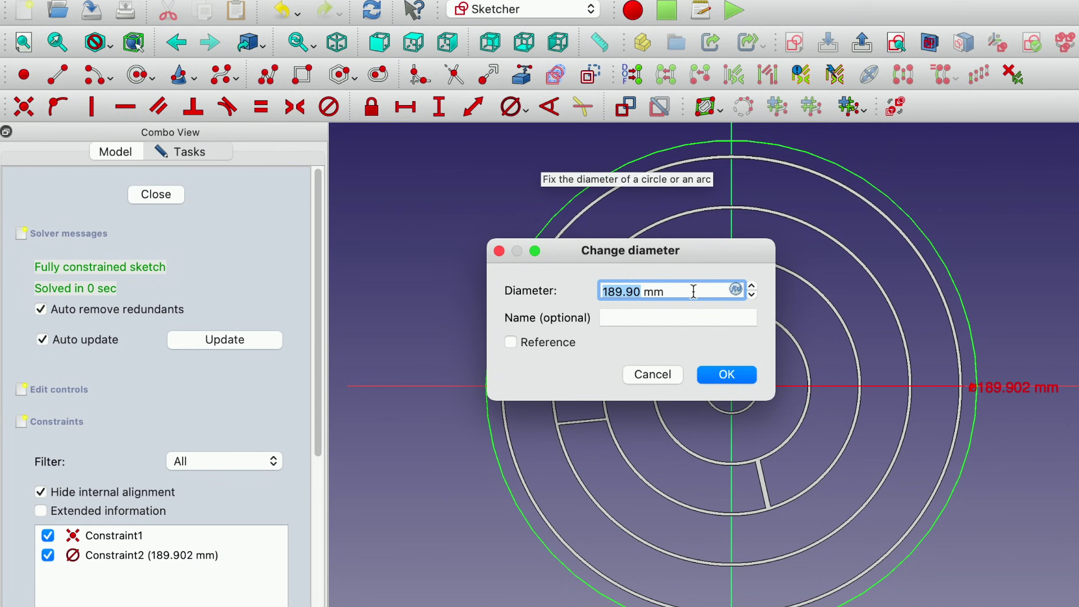
click(736, 290)
text(spe)
key(BackSpace)
key(BackSpace)
key(BackSpace)
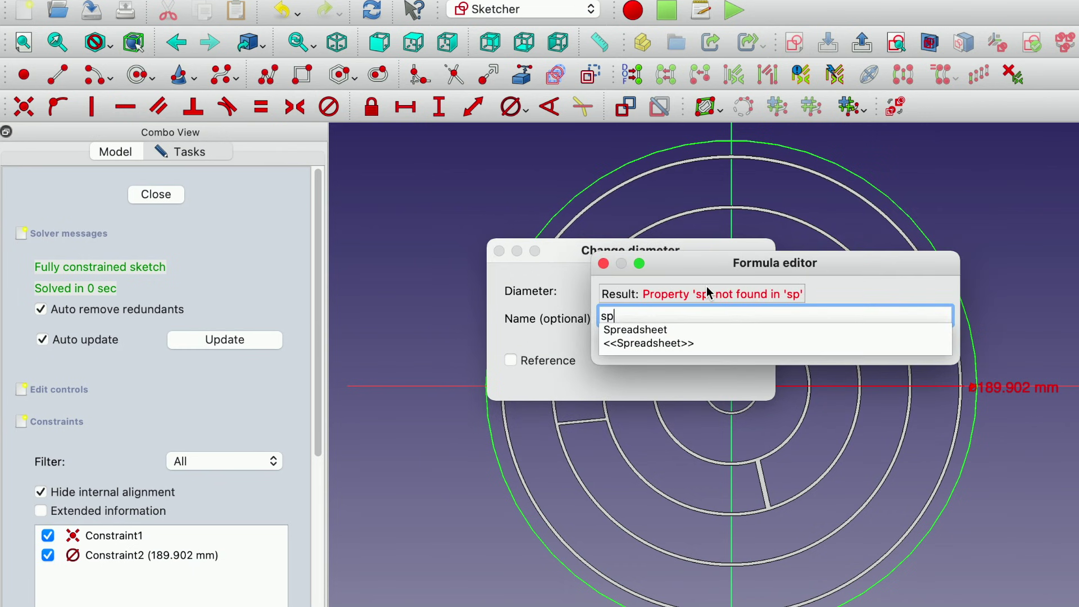
text(Spr)
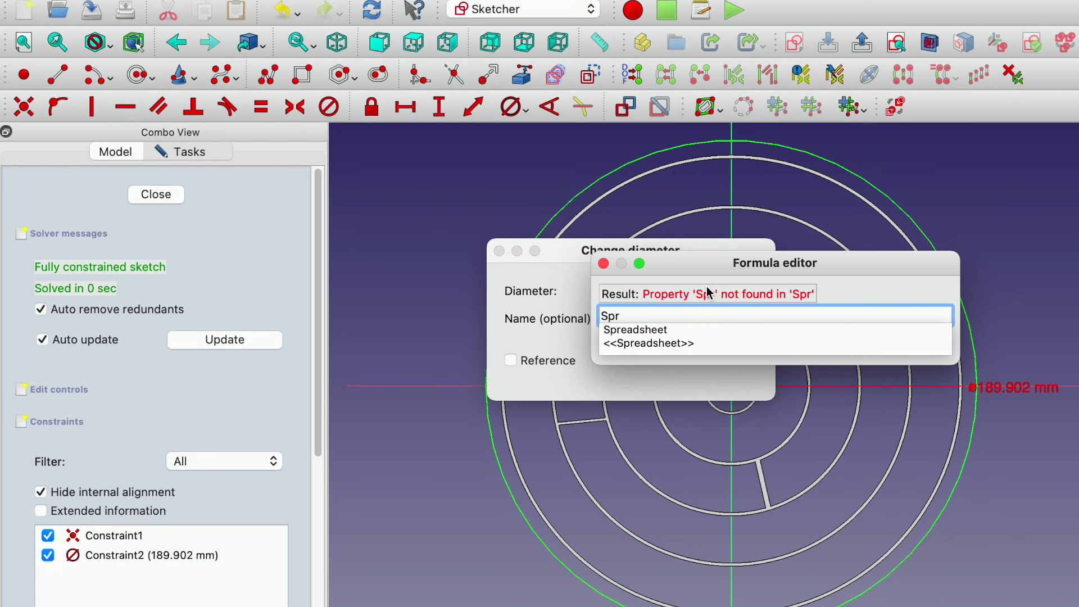
click(653, 329)
text(.)
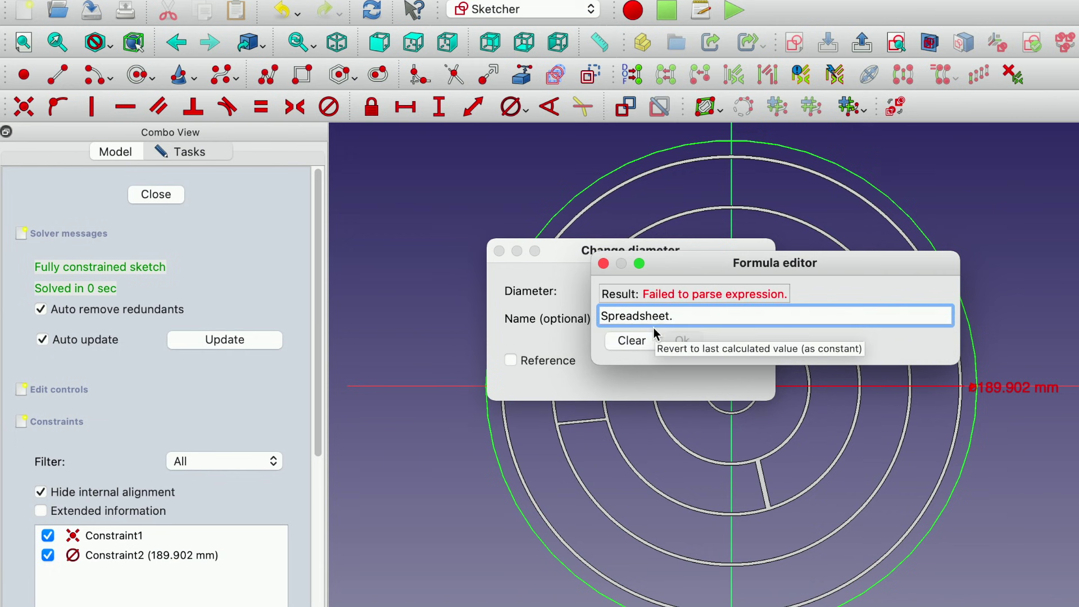
text(w4)
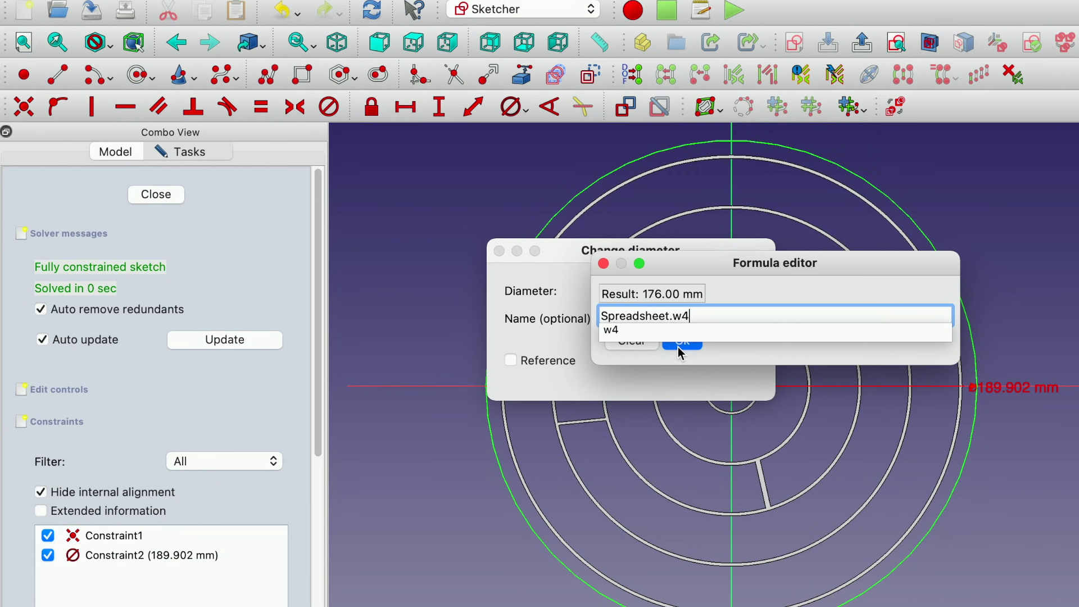
text(+1)
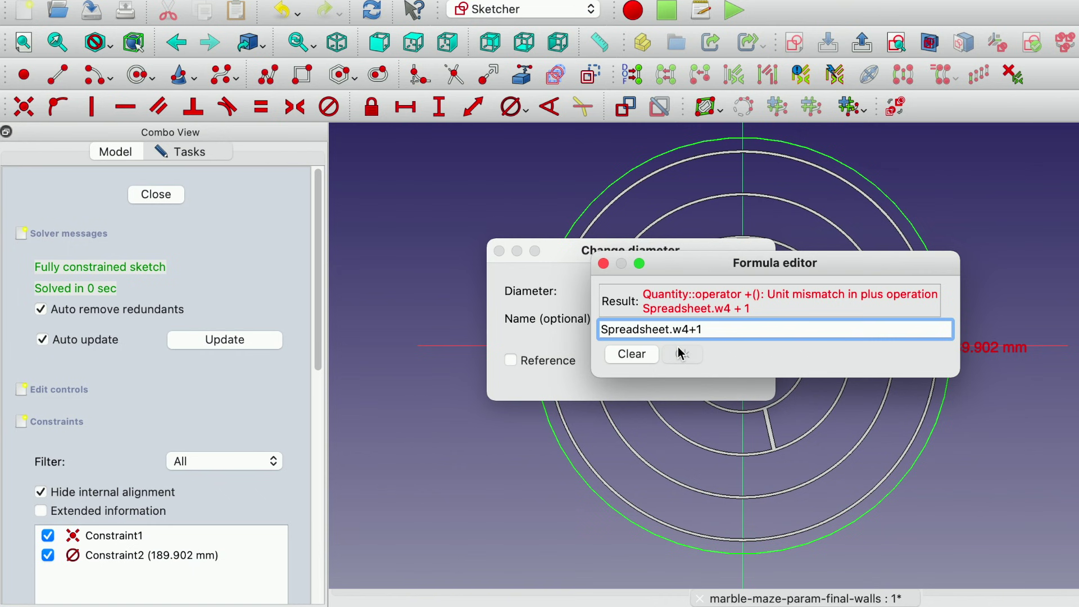
text(mm)
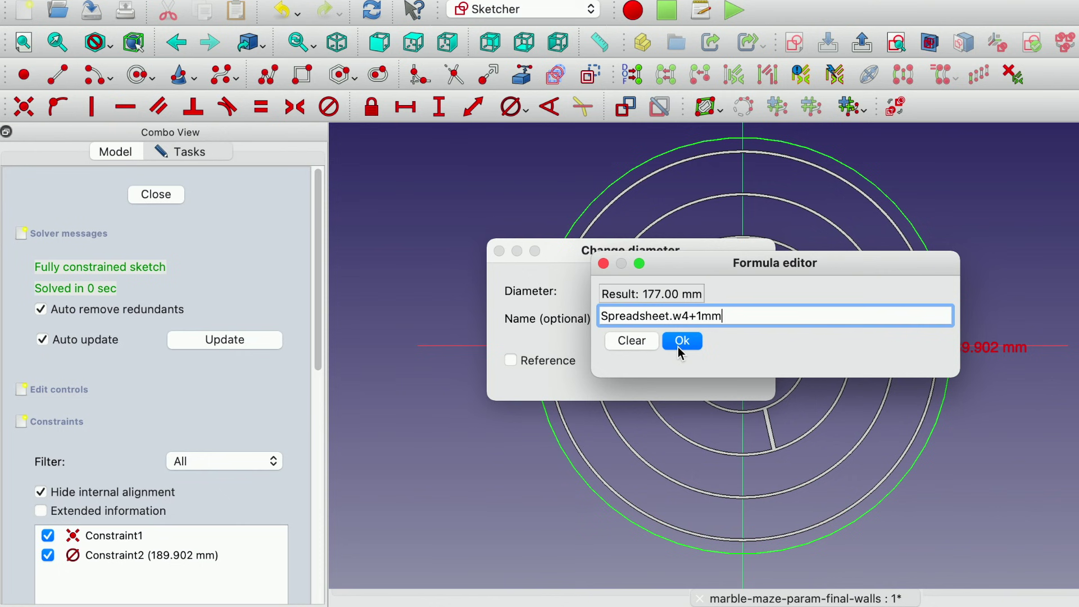
key(BackSpace)
key(BackSpace)
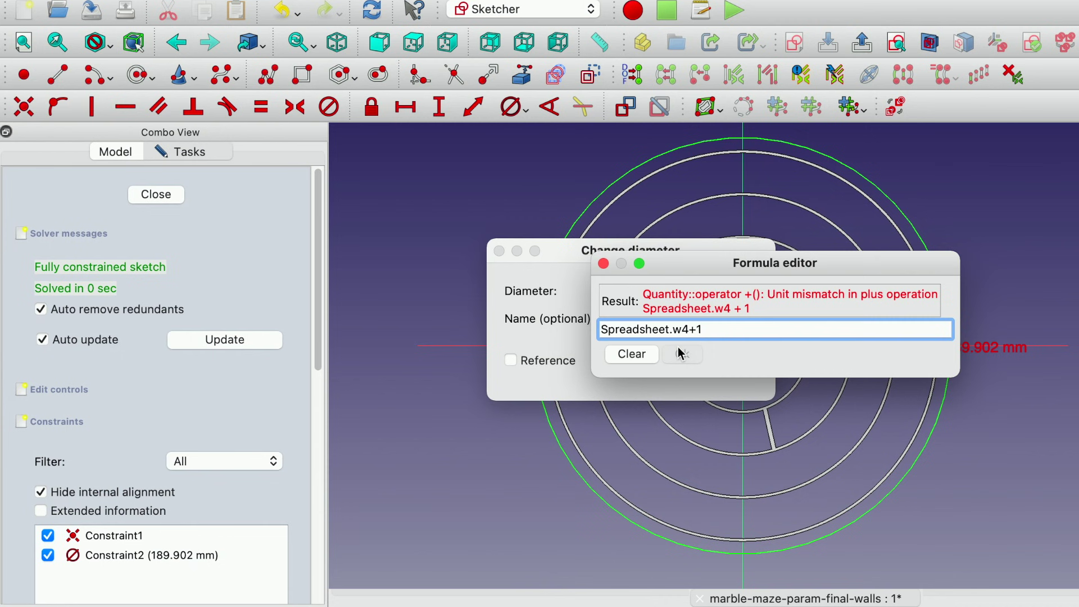
text(mm)
key(Return)
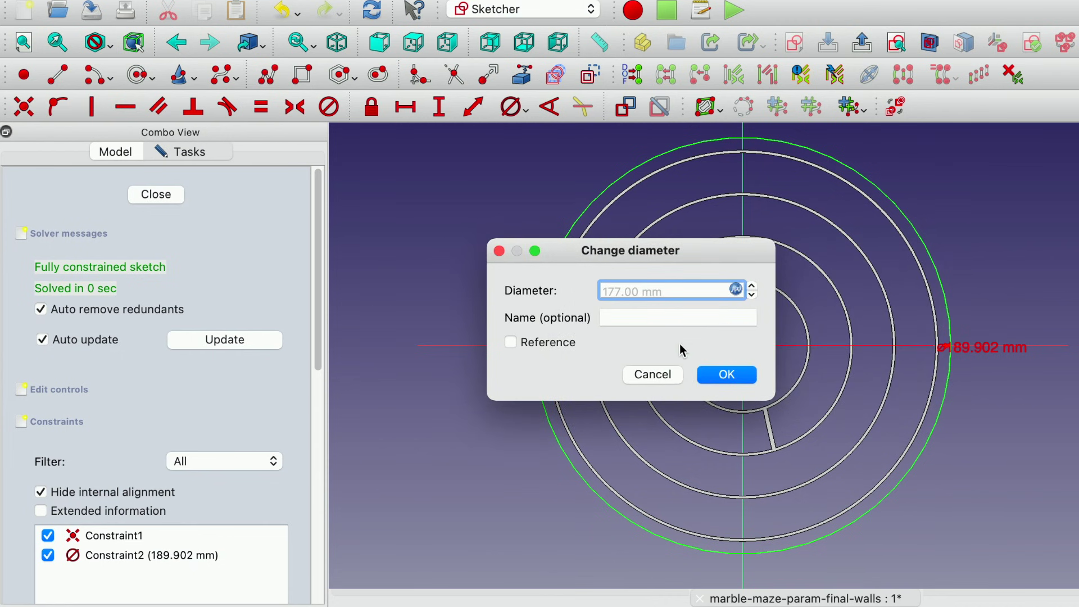
click(752, 375)
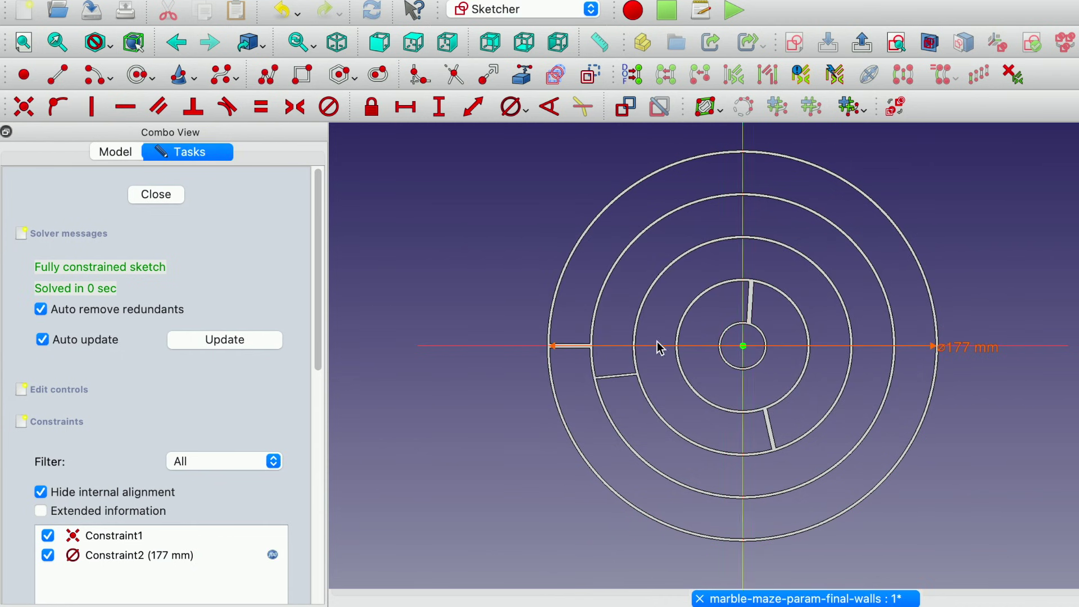
click(147, 195)
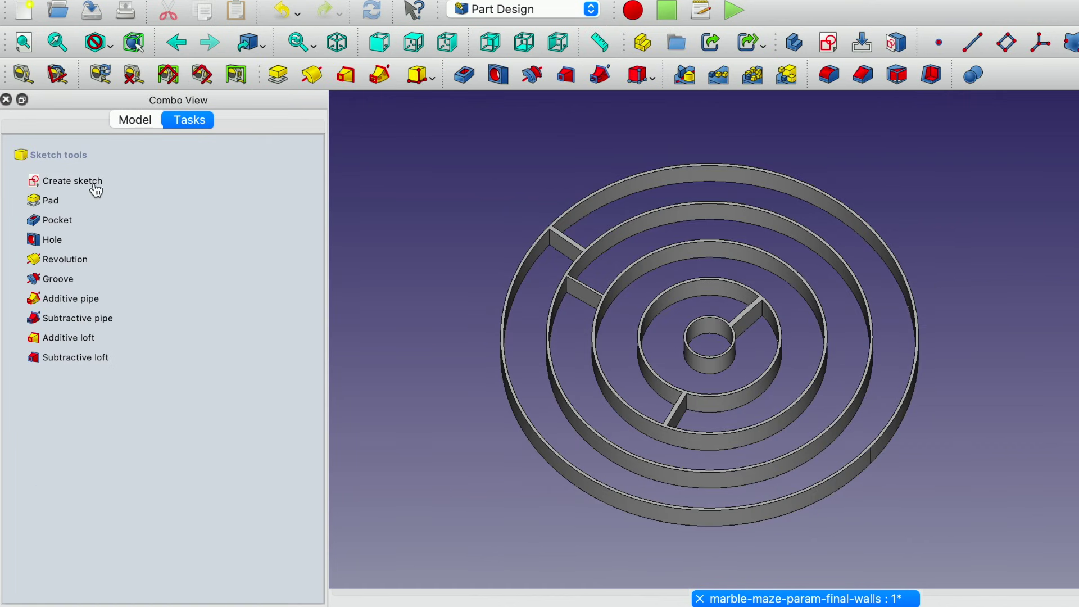
Step: Hide Pad Walls so only the new circle sketch is displayed
click(129, 123)
click(108, 284)
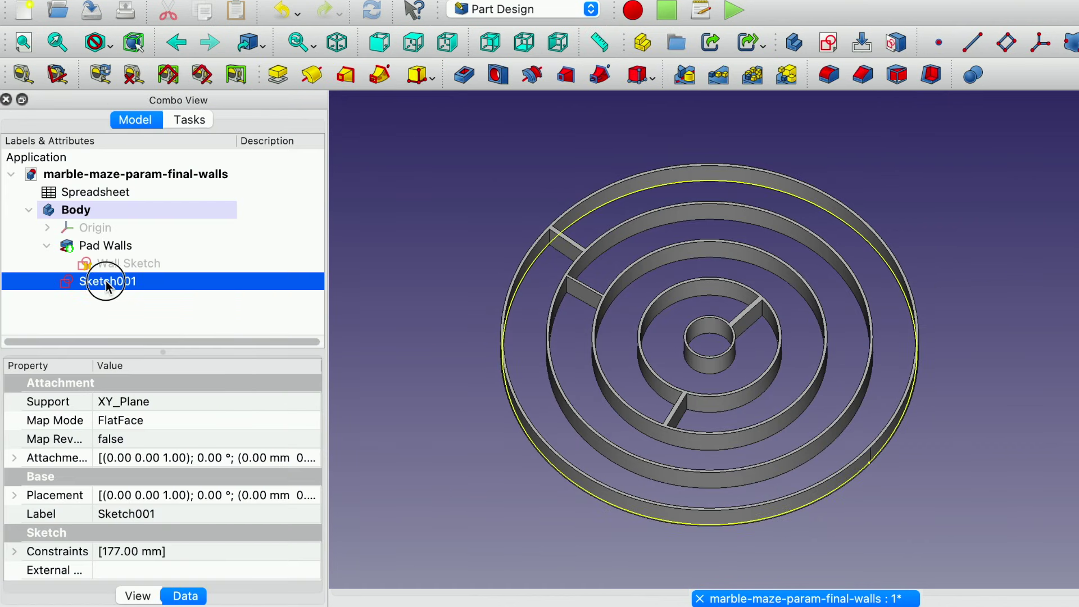
click(109, 248)
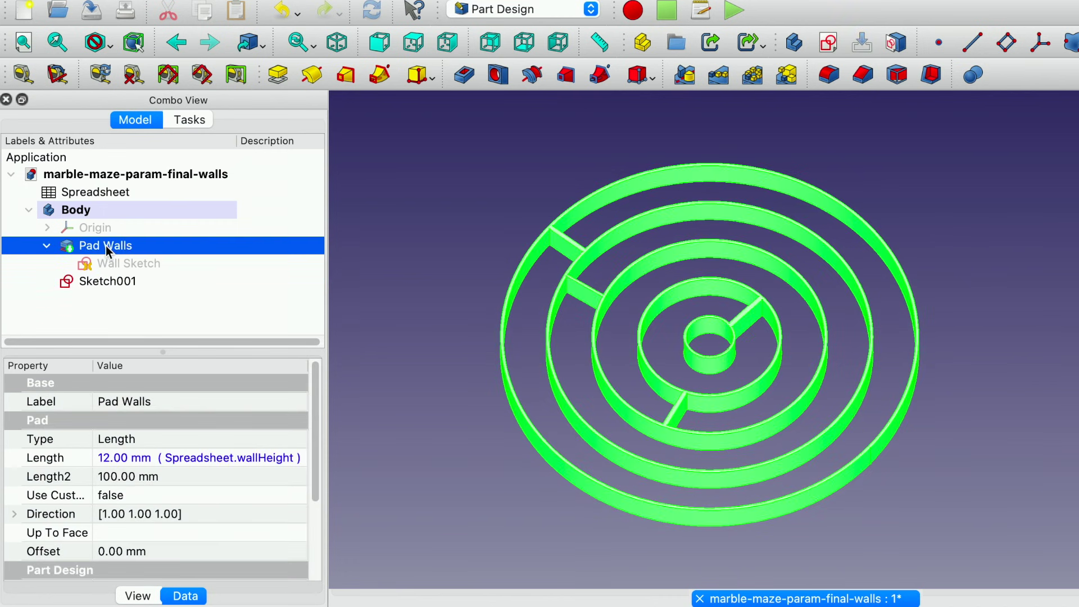
key(space)
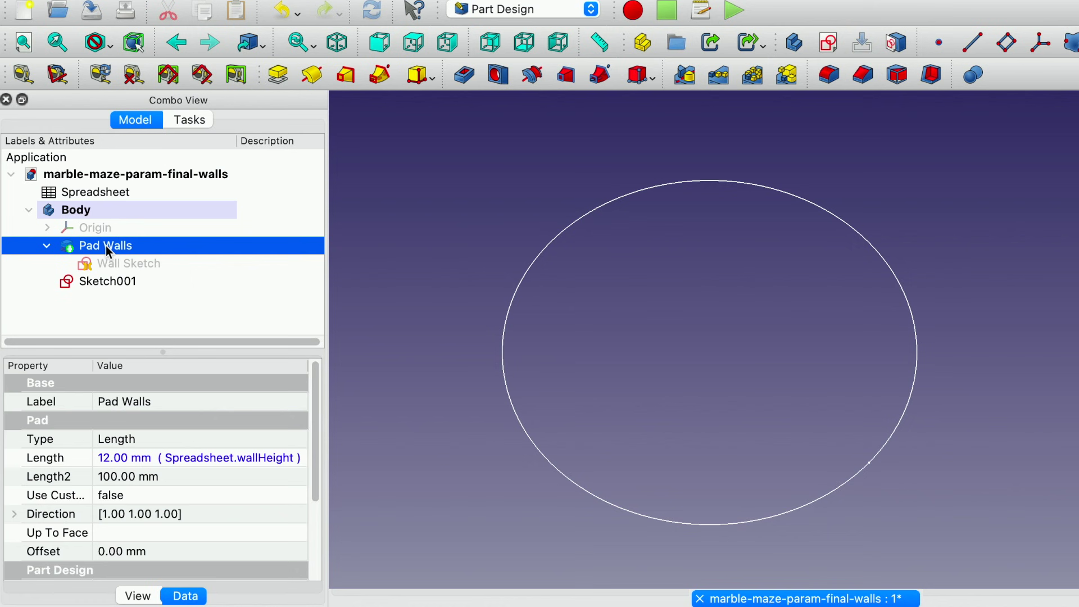
Step: Pad the circle sketch into a thin floor disc beneath the maze walls
click(108, 281)
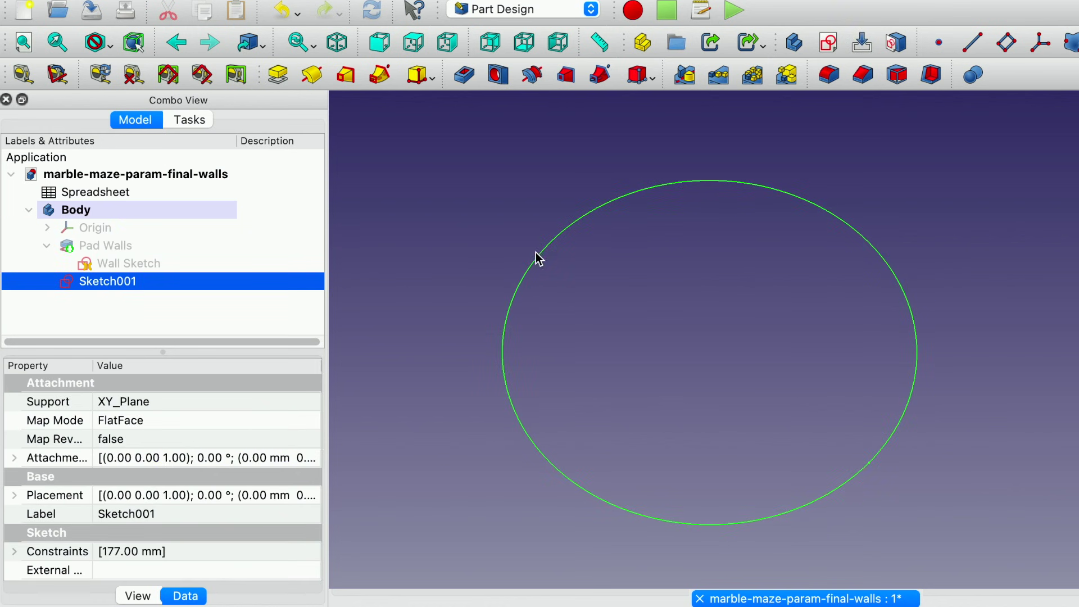
click(564, 231)
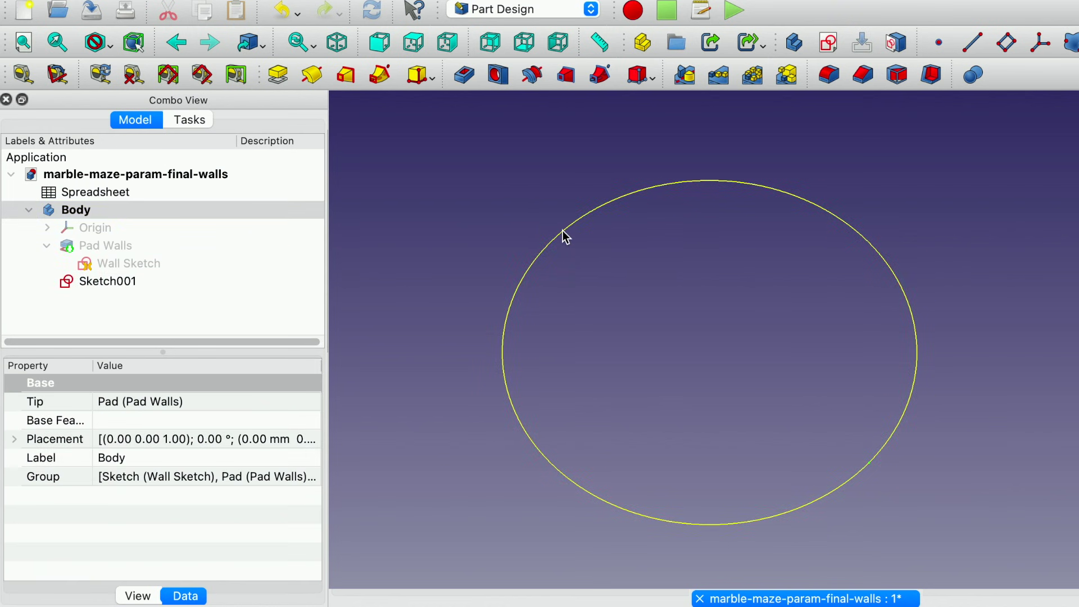
click(563, 232)
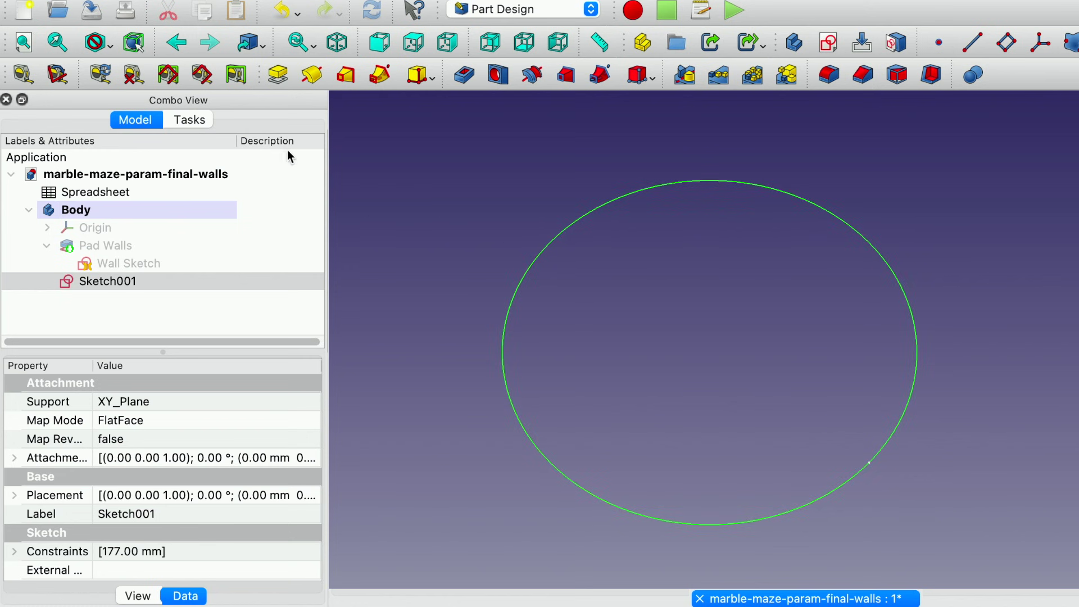
click(194, 120)
click(56, 357)
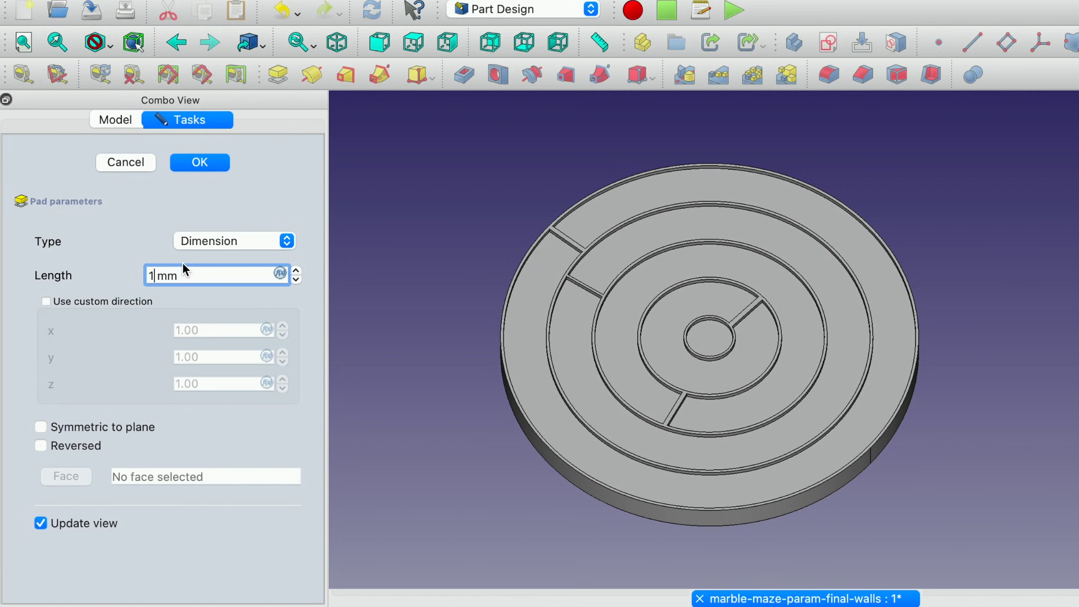
key(BackSpace)
text(5)
click(201, 162)
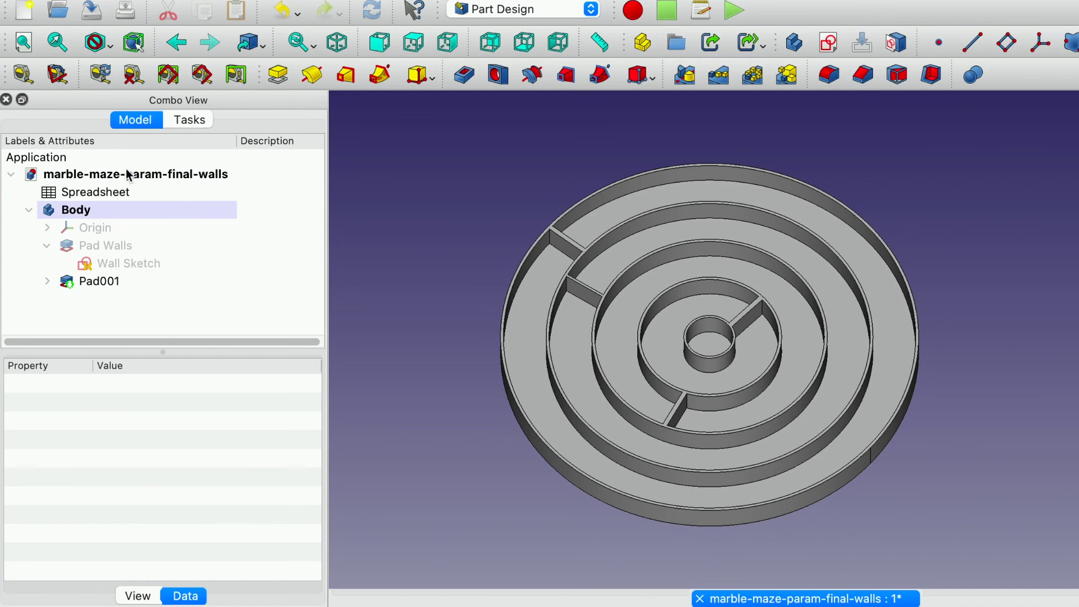
Step: Create a new sketch in the Body on the XY plane
click(76, 211)
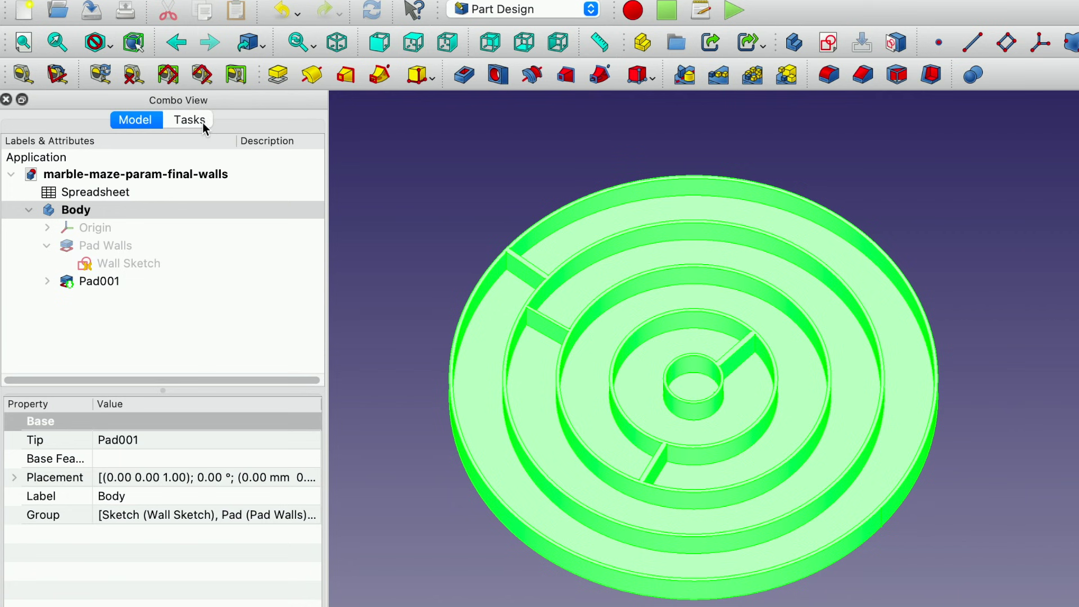
click(202, 121)
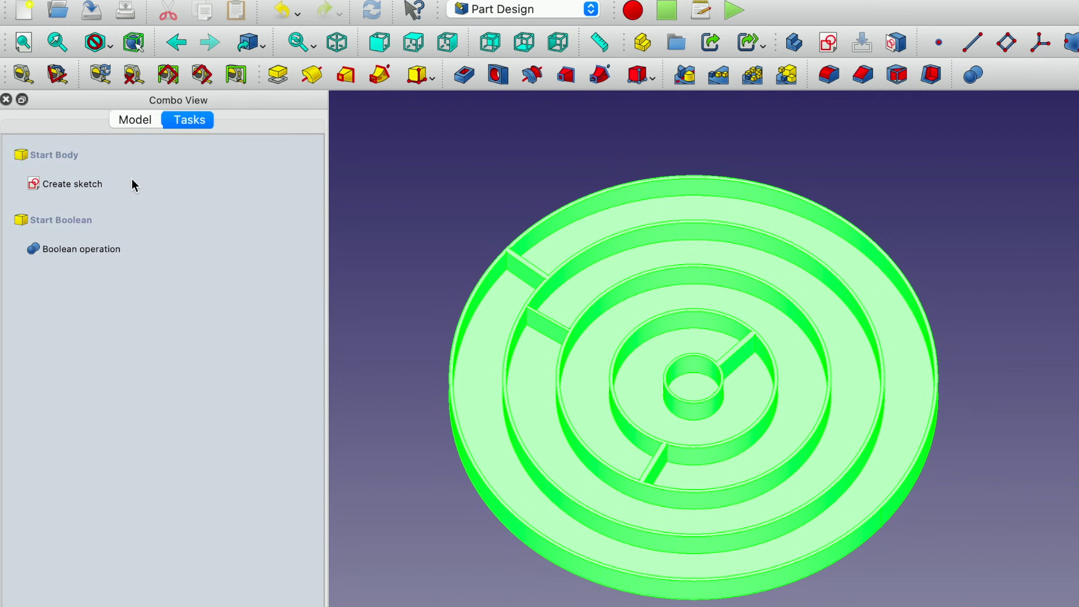
click(81, 182)
click(119, 236)
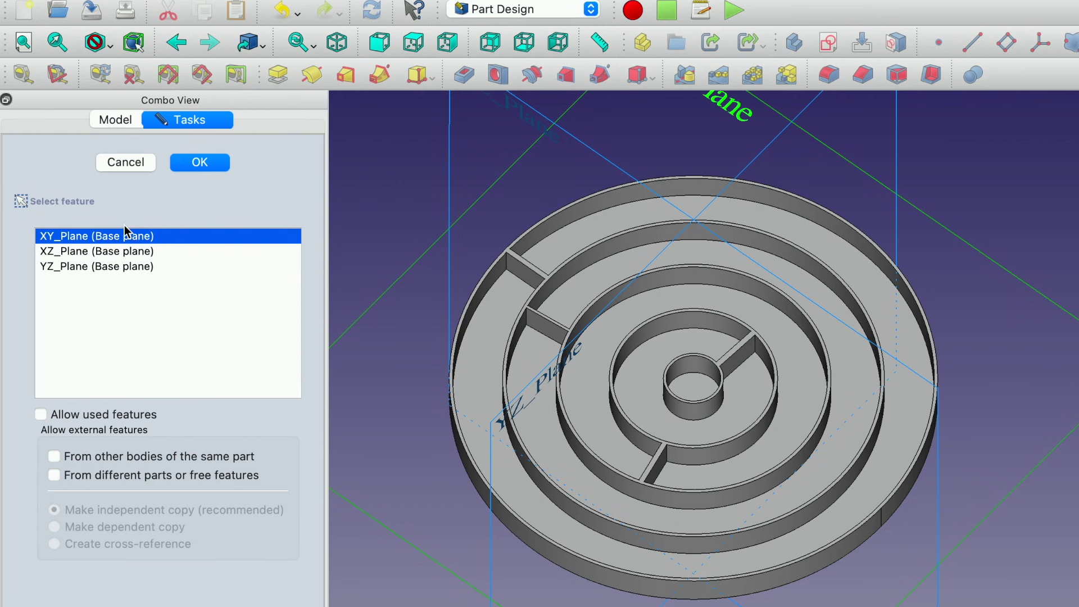
click(191, 161)
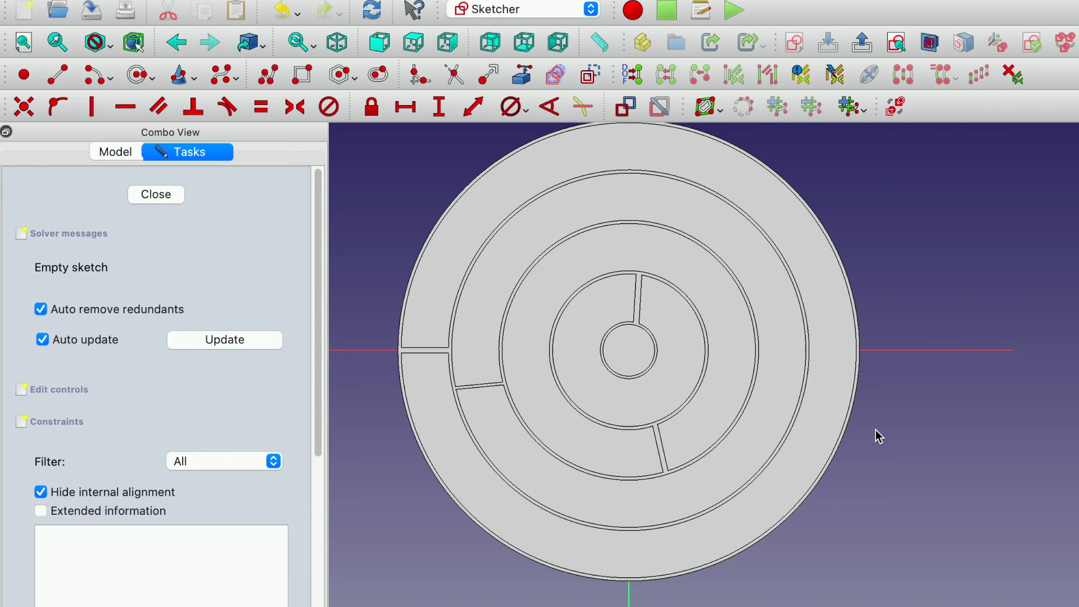
mouse_move(912, 396)
middle_down()
mouse_move(943, 433)
mouse_move(933, 323)
middle_up()
Step: Hide the Pad001 solid and show the Wall Sketch as a visual reference for the new sketch
click(126, 152)
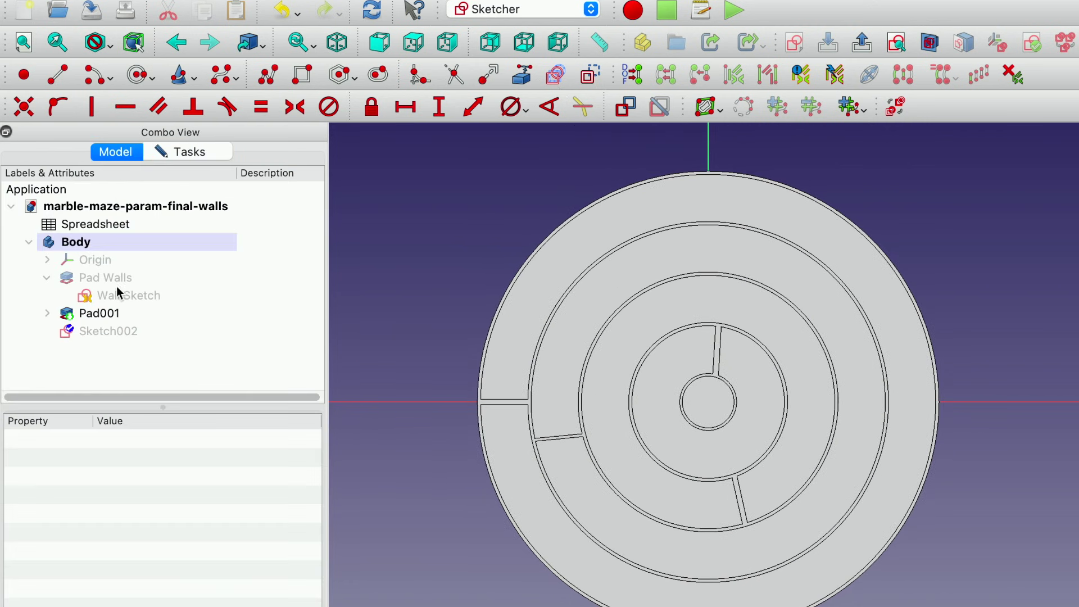
click(110, 312)
key(space)
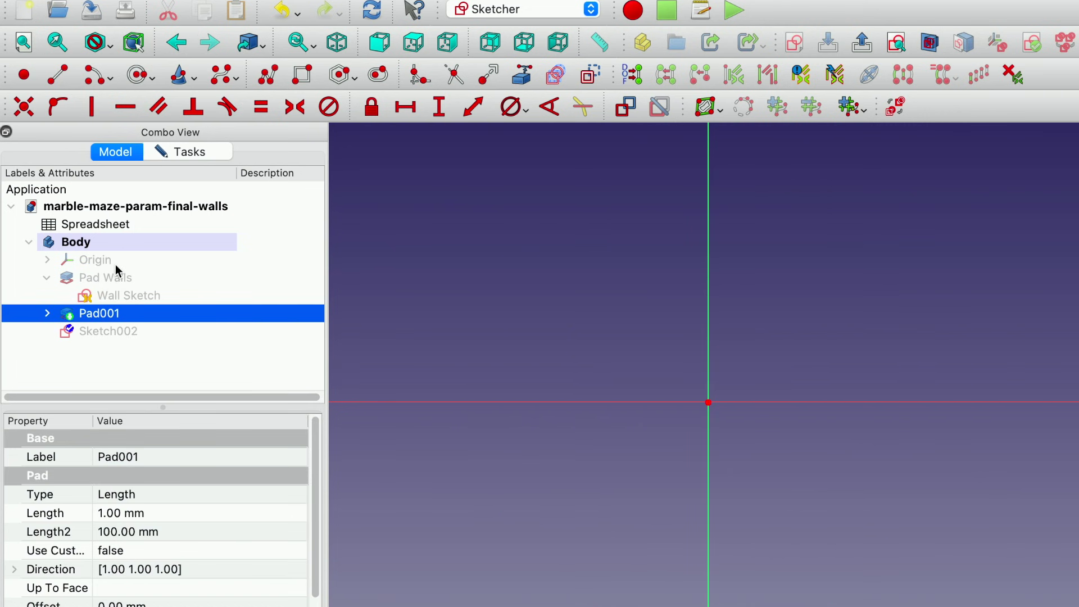
click(137, 297)
key(space)
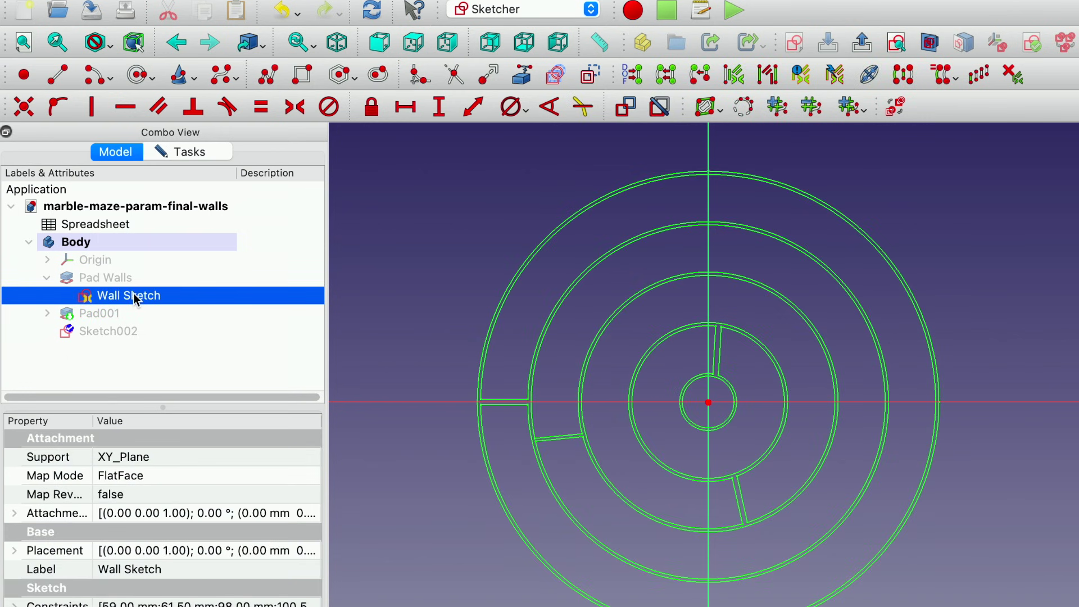
click(119, 329)
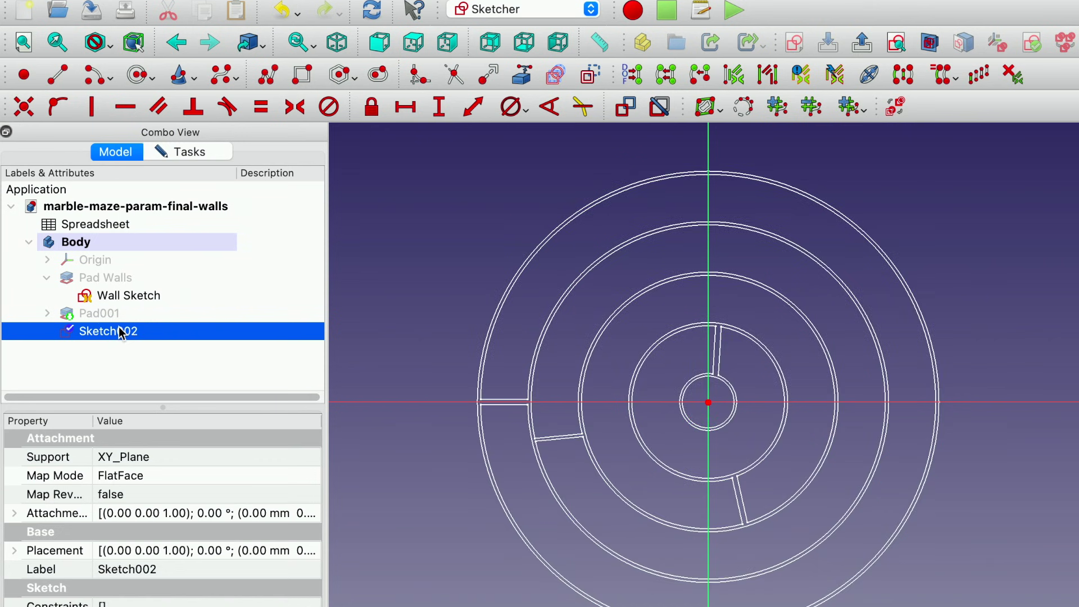
click(140, 297)
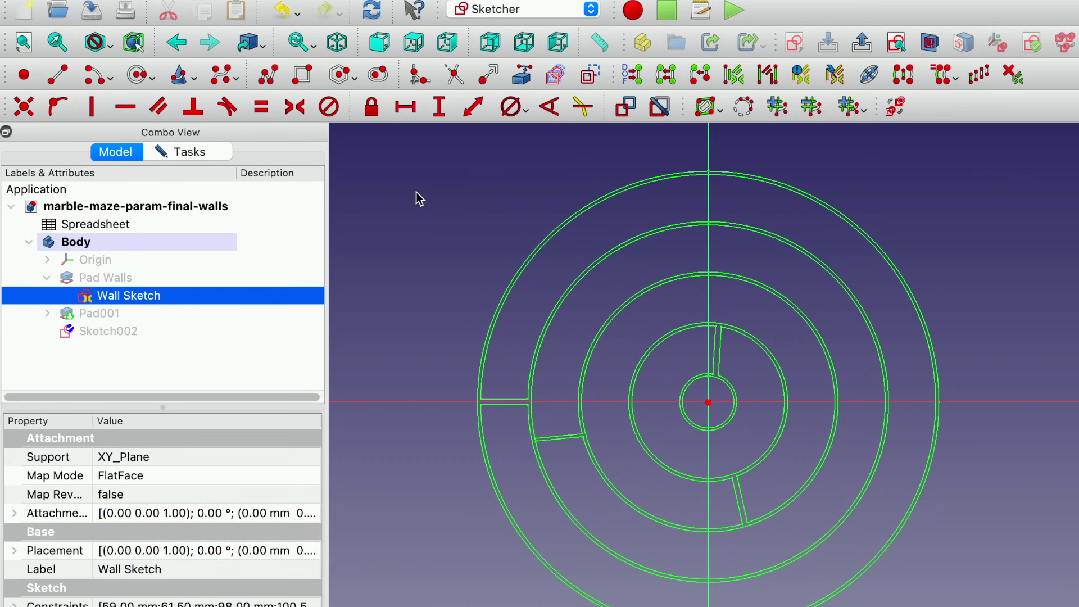
Step: Draw four circles about 20 mm in diameter by eye, one centred on each ring wall except the outermost
click(137, 76)
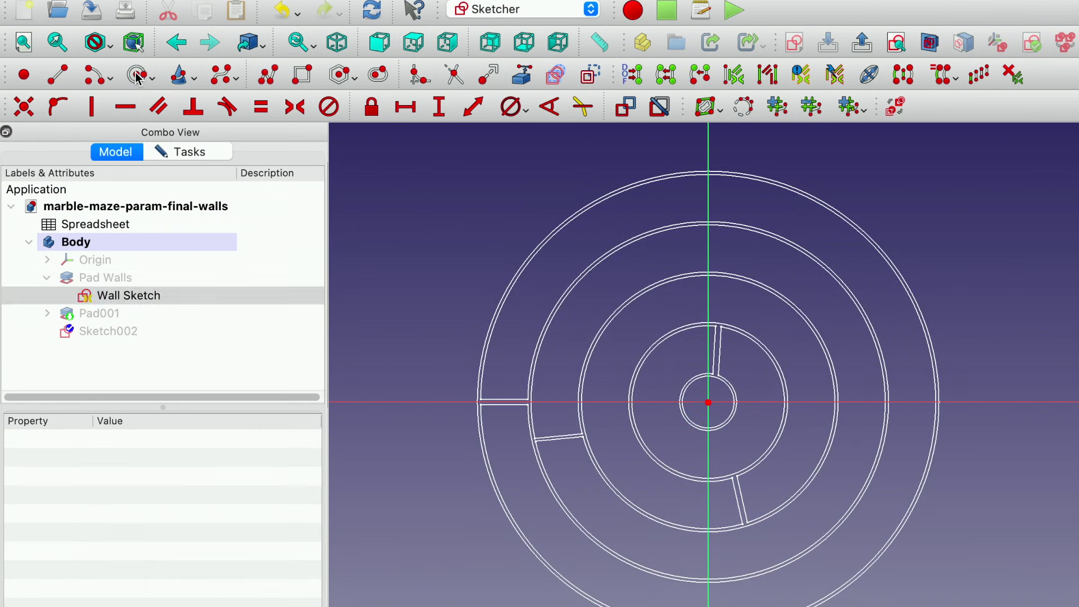
click(581, 278)
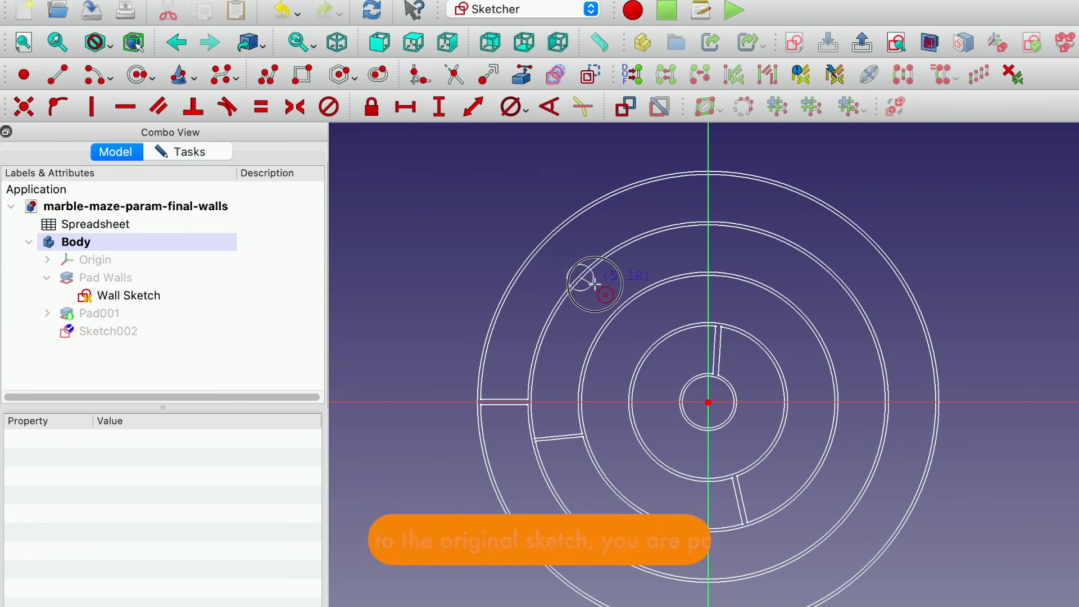
click(604, 294)
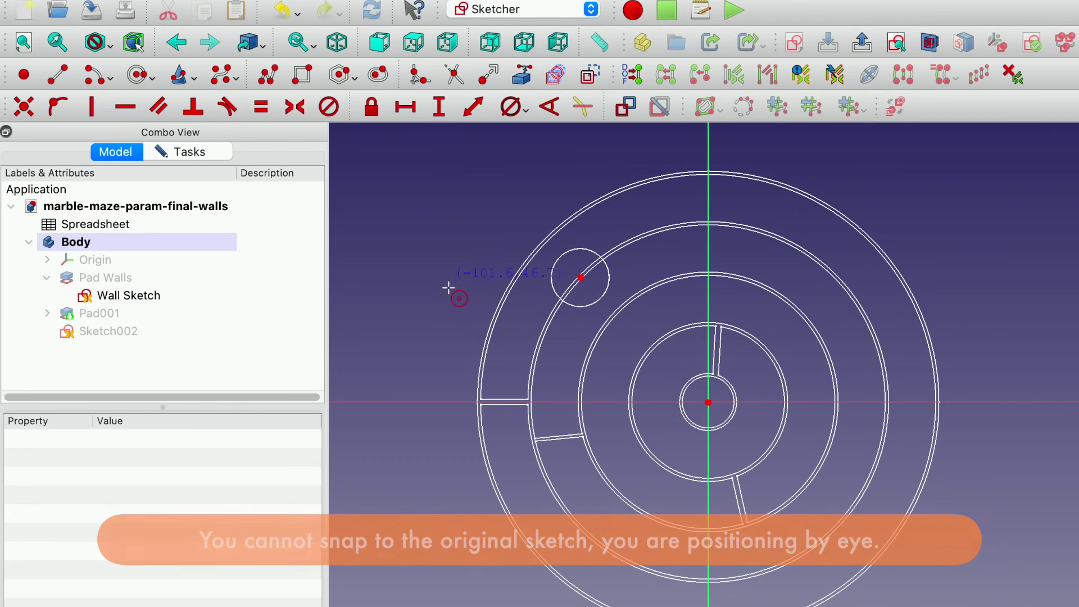
click(801, 316)
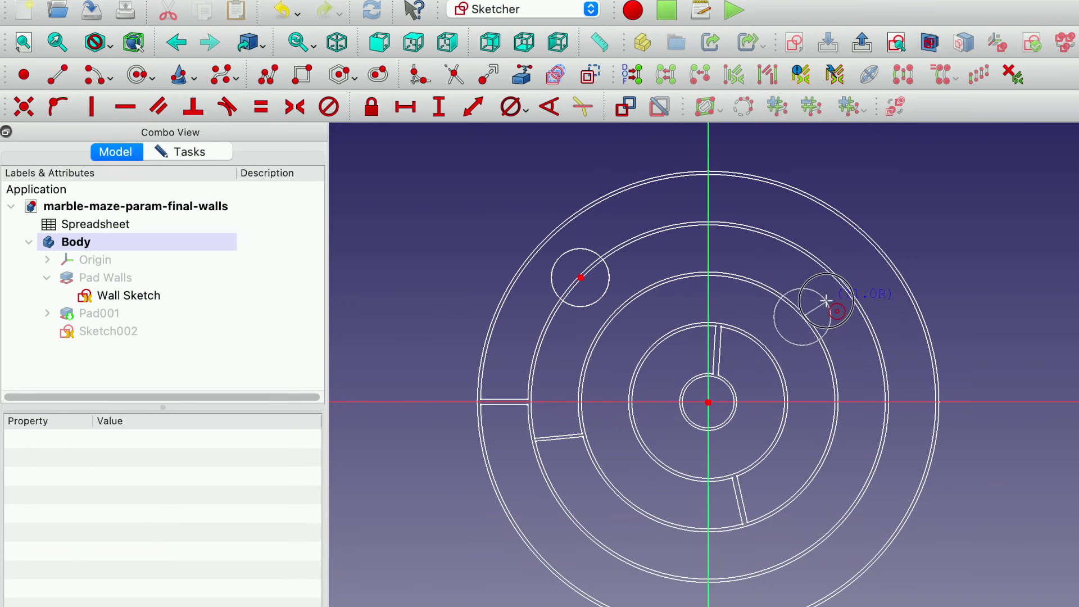
click(828, 305)
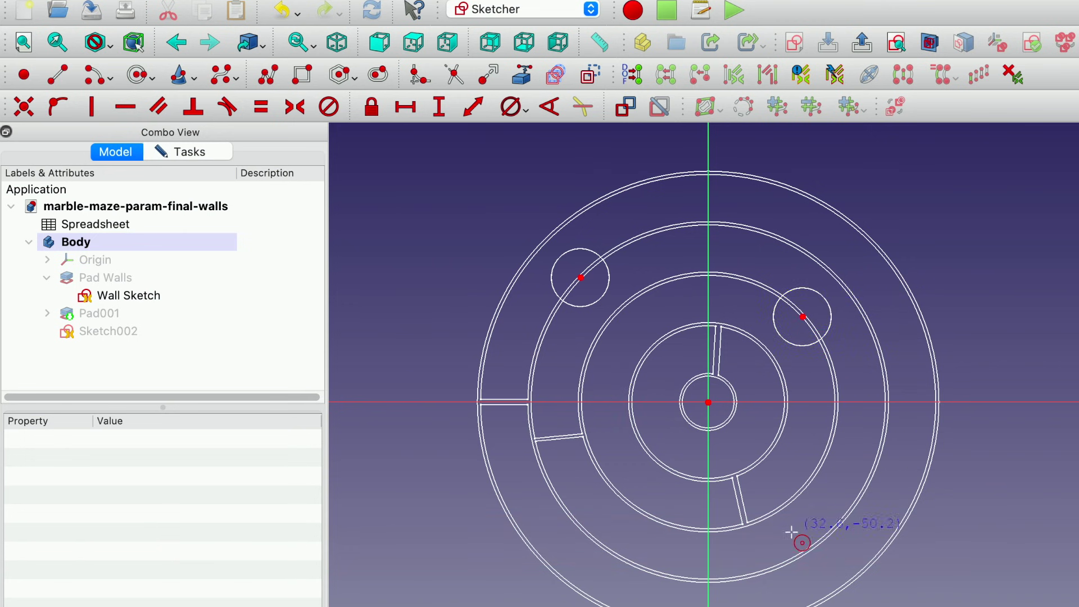
click(777, 434)
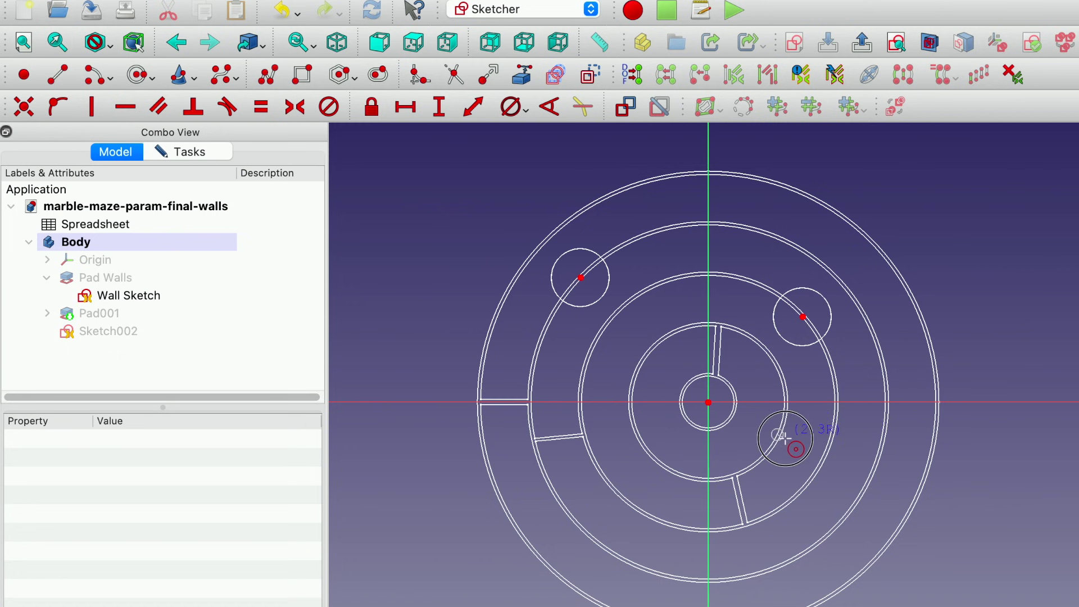
click(795, 452)
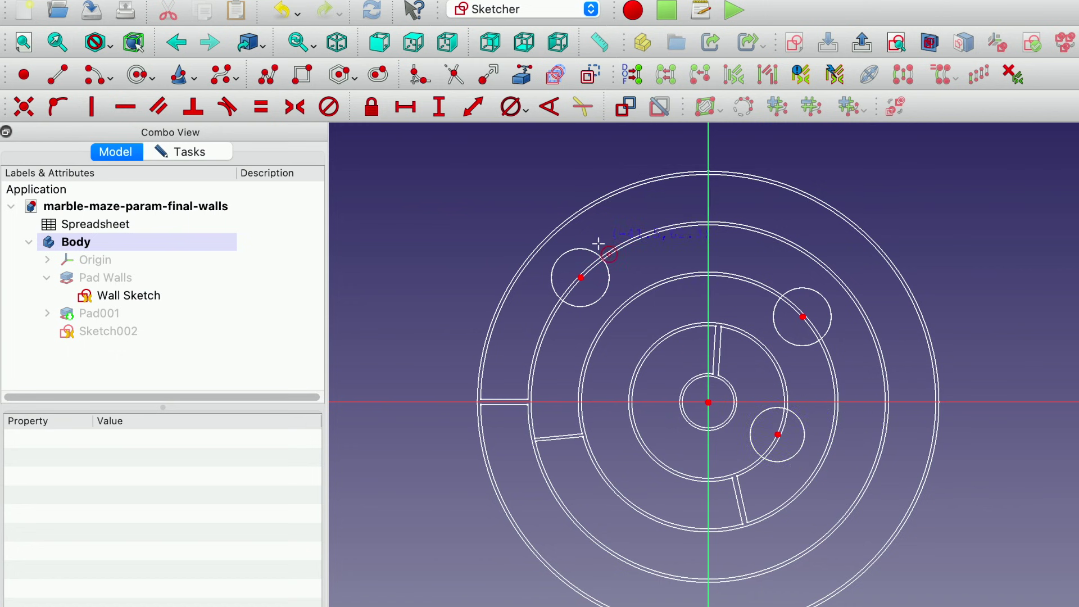
right_click(599, 242)
click(139, 78)
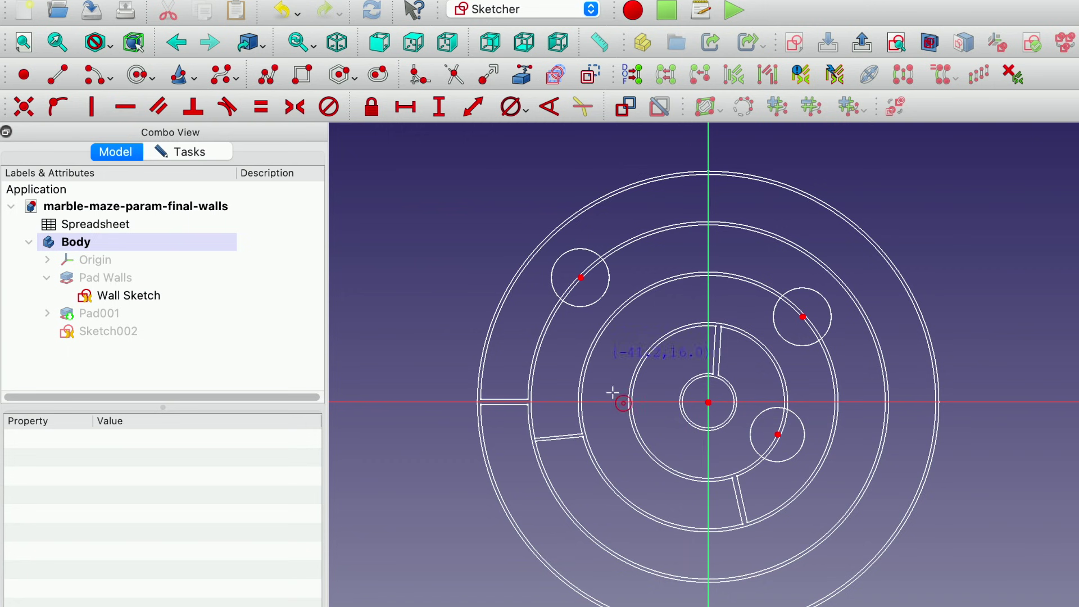
click(682, 406)
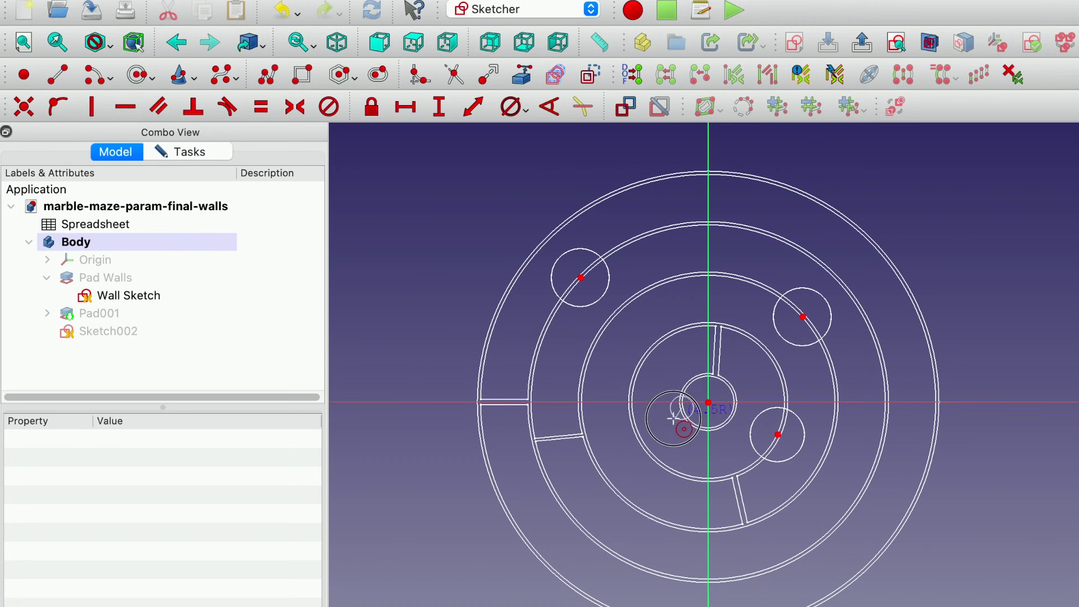
click(671, 429)
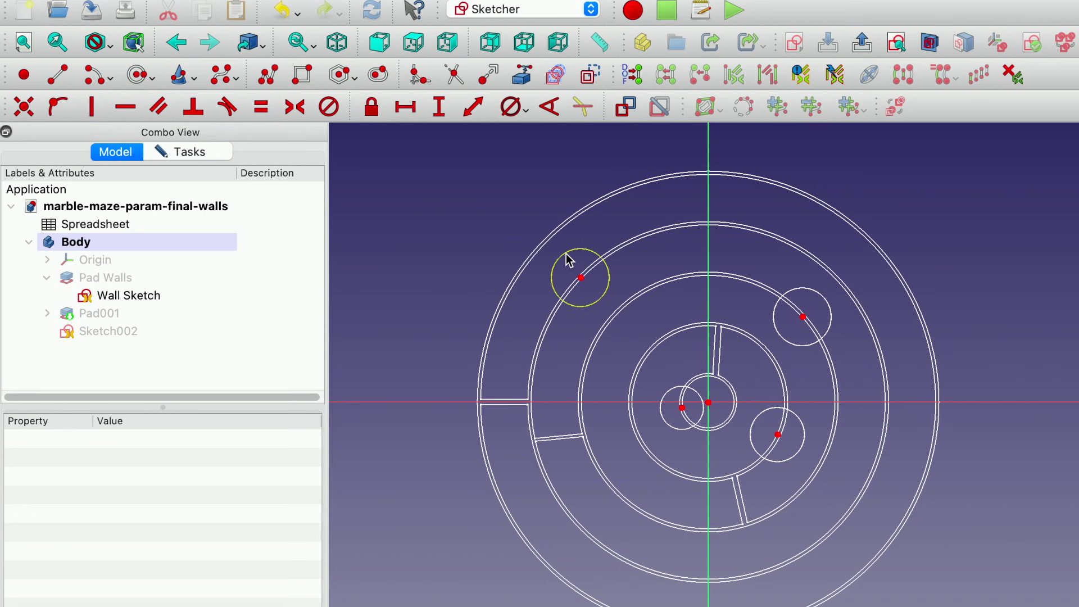
Step: Constrain the diameter of the circle on the second-outermost wall with the formula Spreadsheet.hole
click(567, 255)
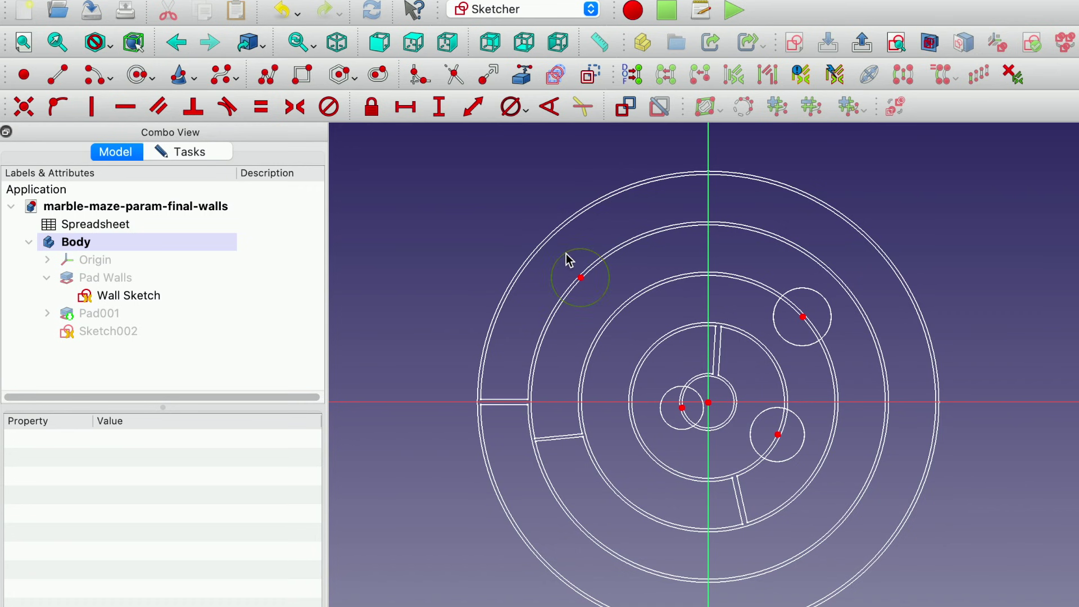
click(523, 110)
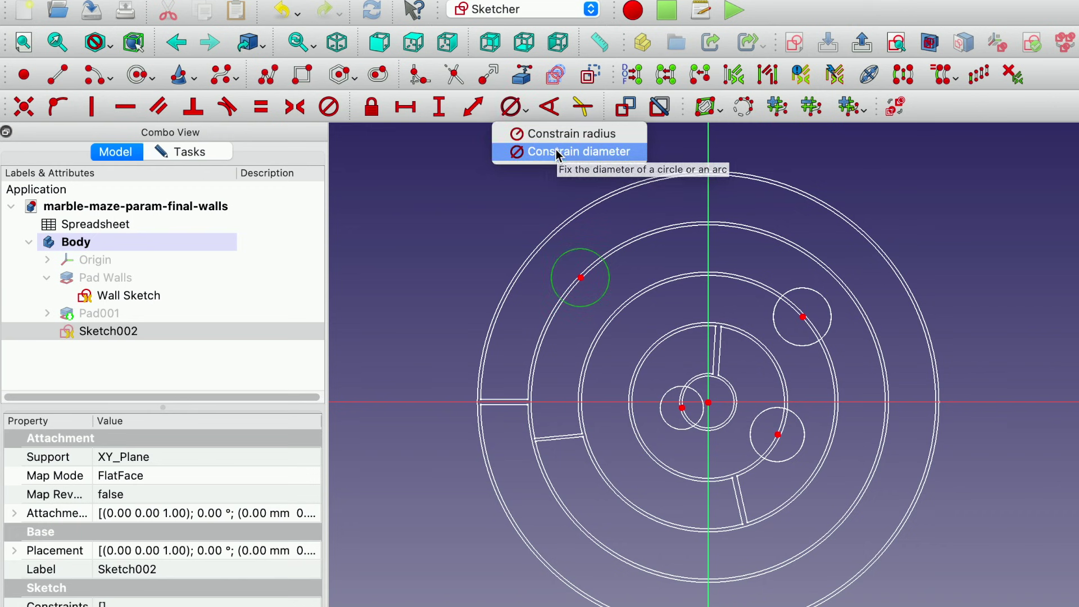
click(556, 153)
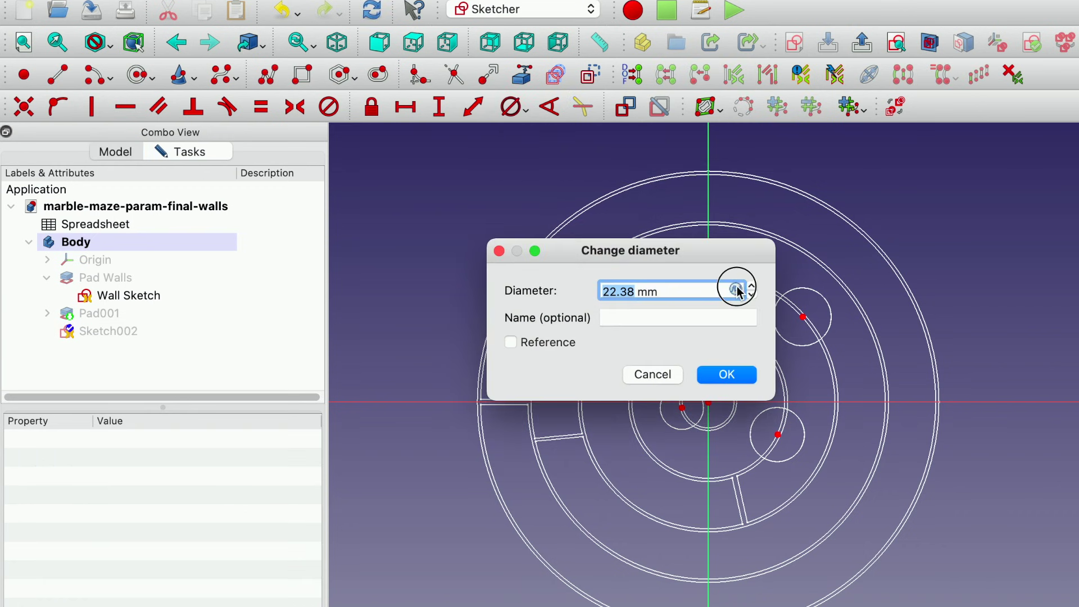
click(737, 290)
text(sp)
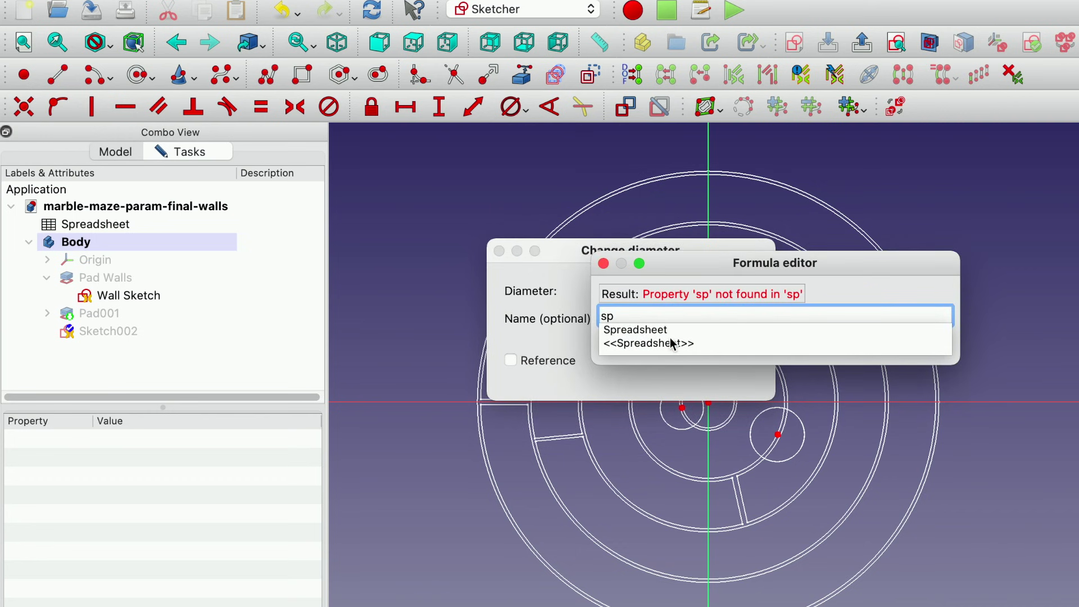
click(668, 328)
text(ho)
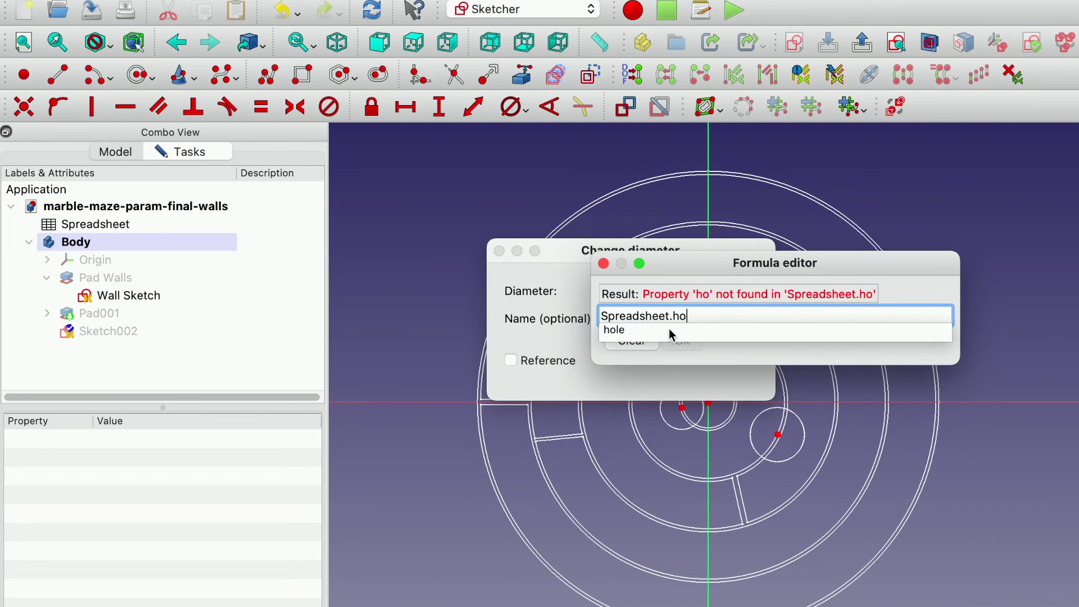
click(622, 333)
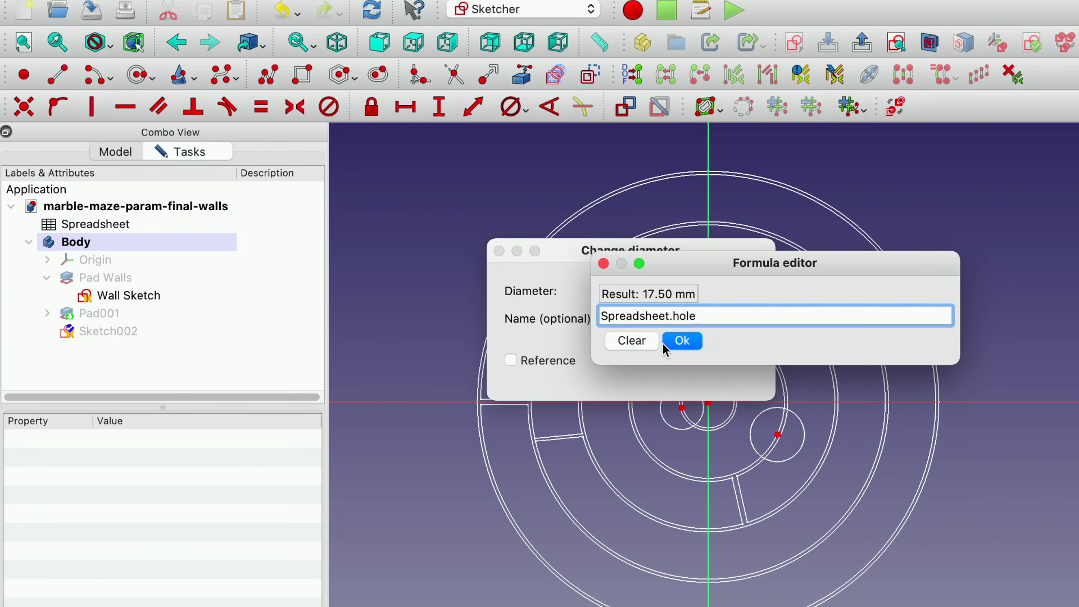
click(683, 342)
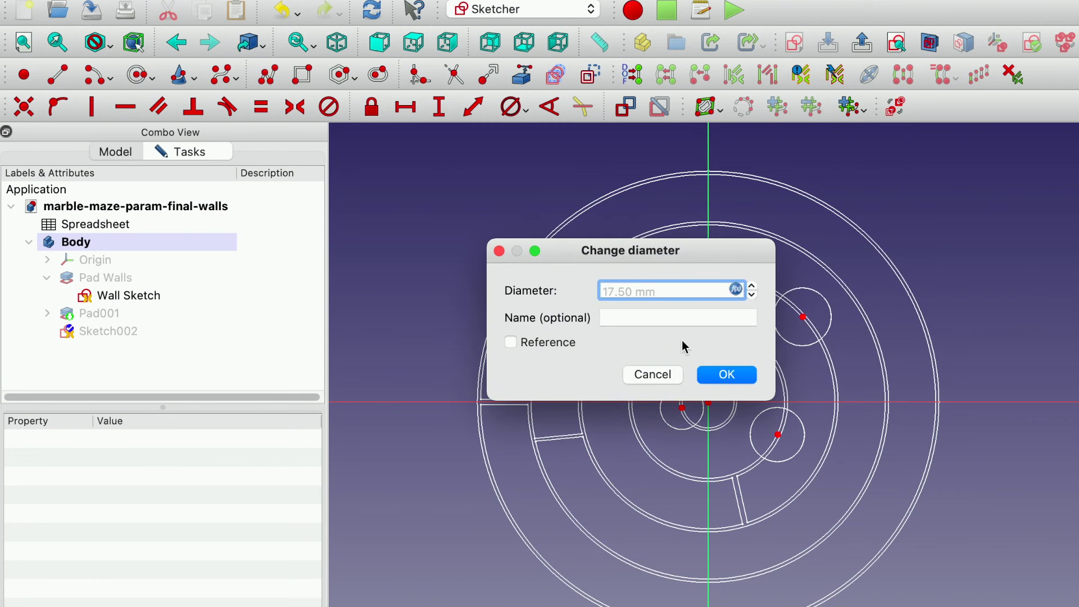
click(723, 374)
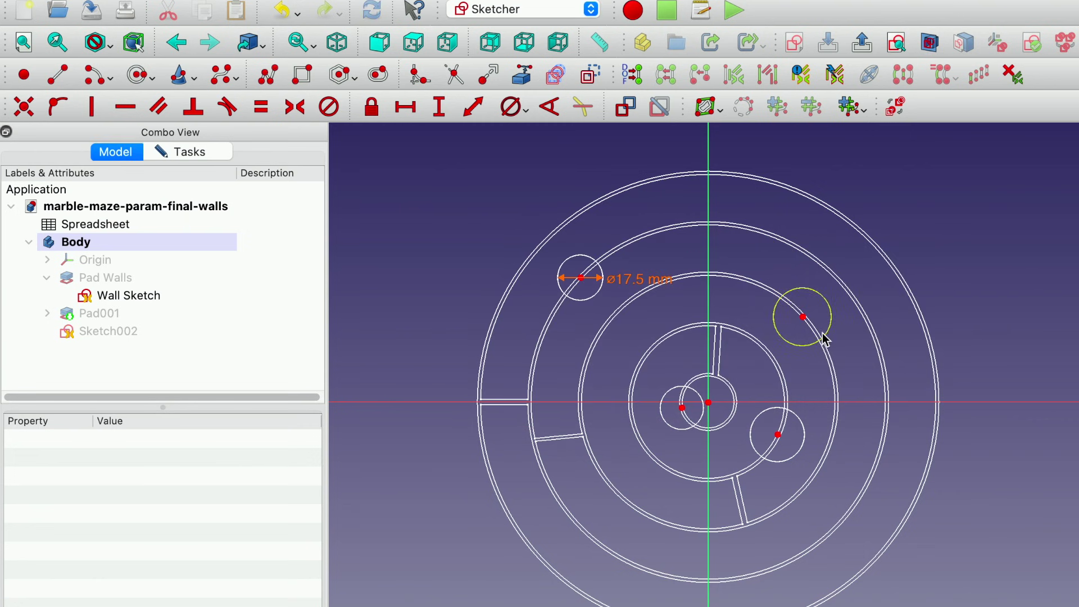
Step: Apply an equal constraint to all four circles and close the sketch
click(574, 260)
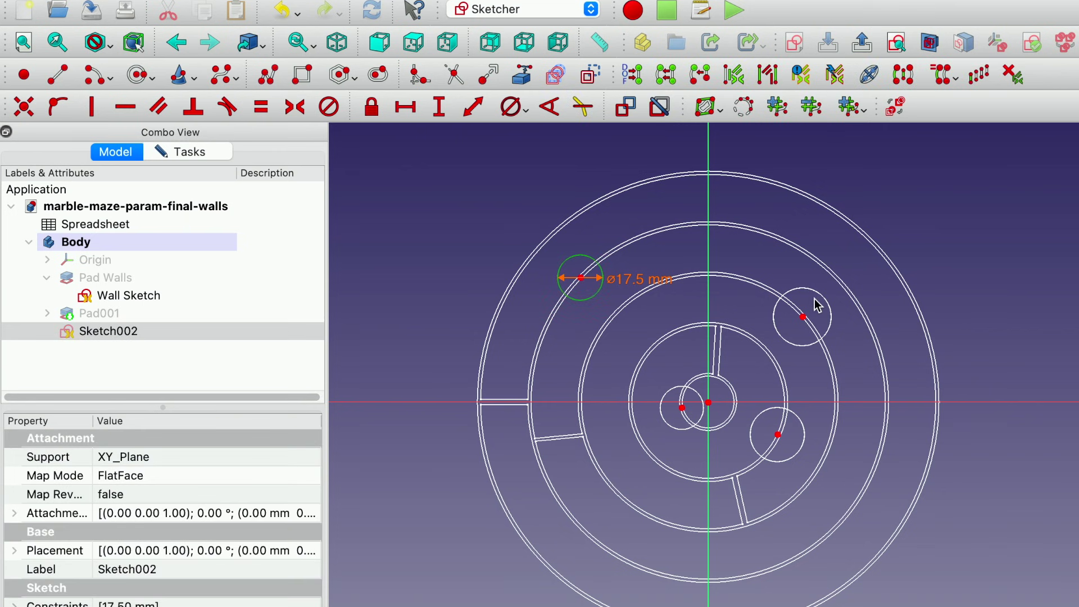
click(824, 336)
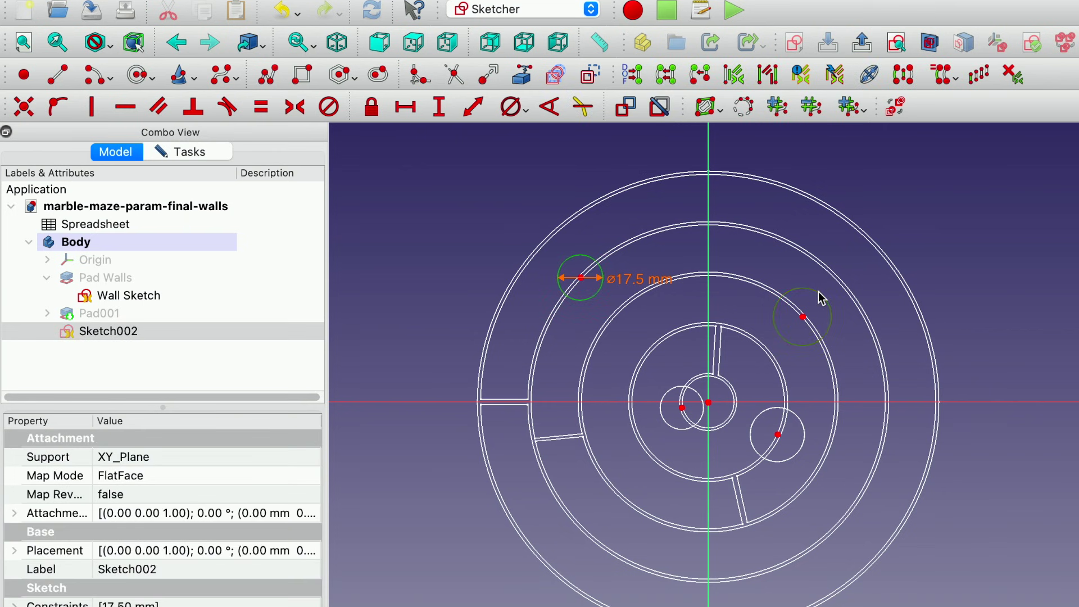
click(801, 445)
click(678, 428)
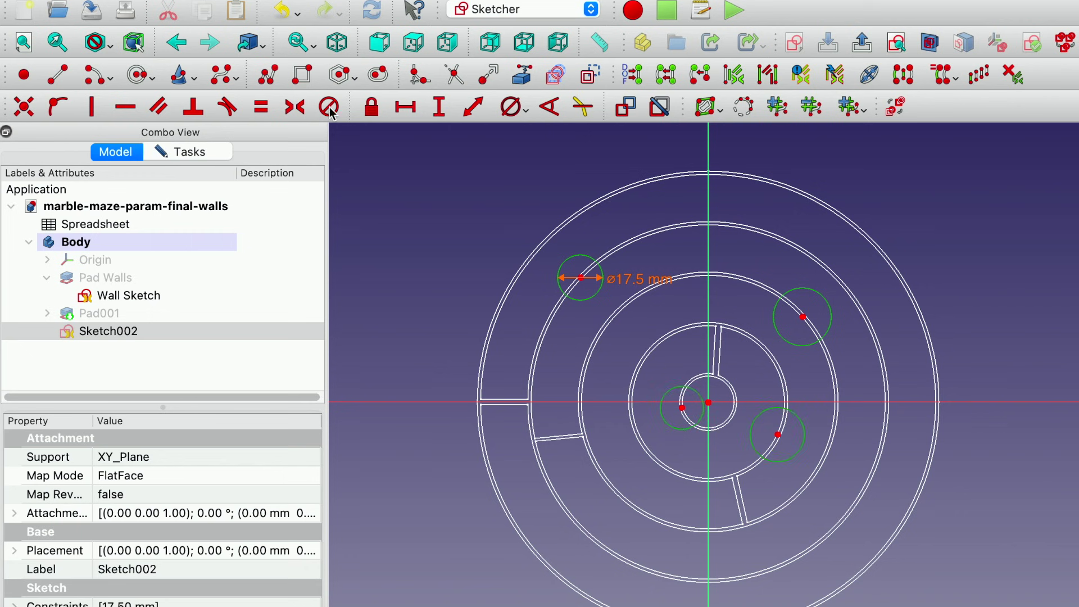
click(262, 109)
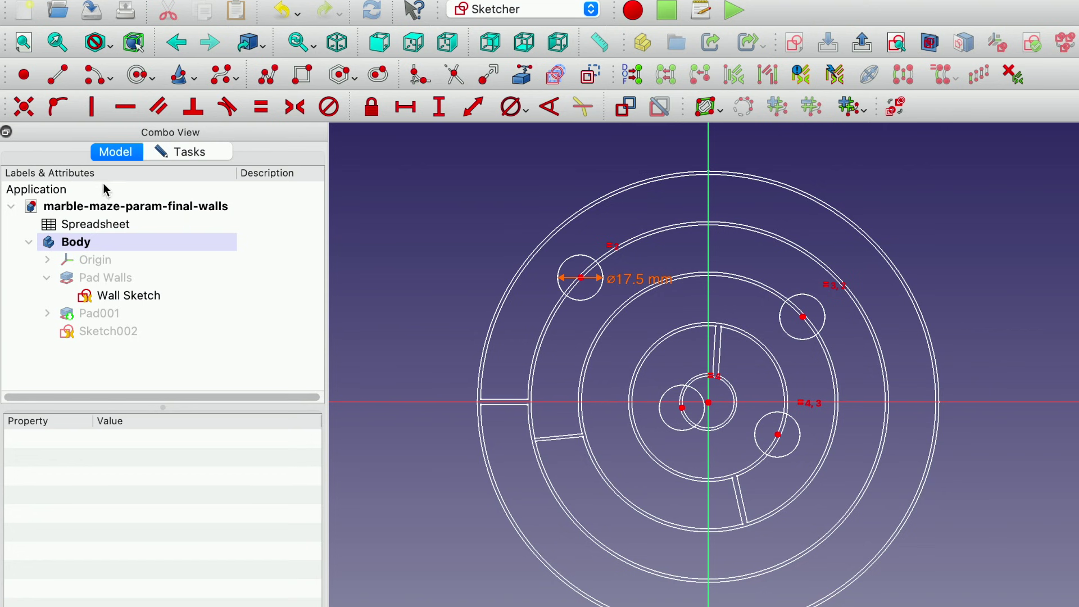
click(188, 150)
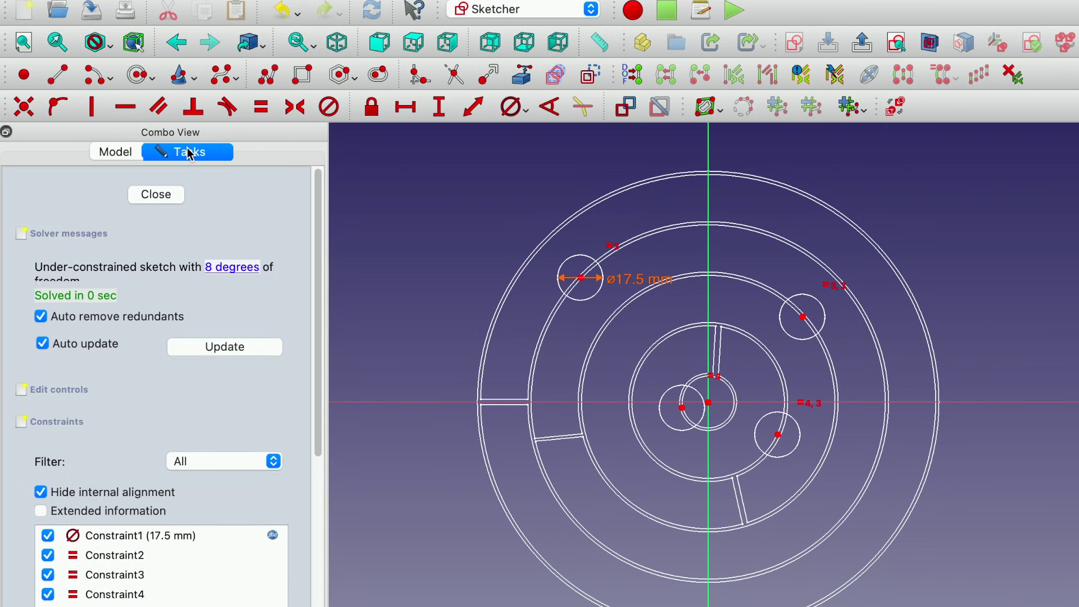
click(156, 196)
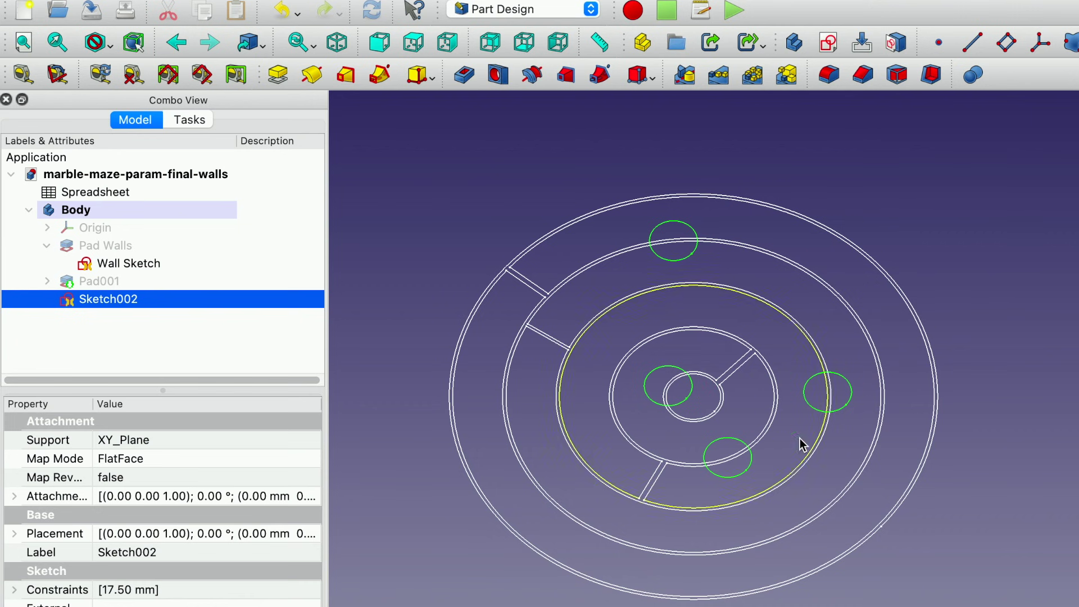
Step: Start a Pocket from the four-circle sketch and preview the cut in the reversed direction
click(684, 263)
click(684, 263)
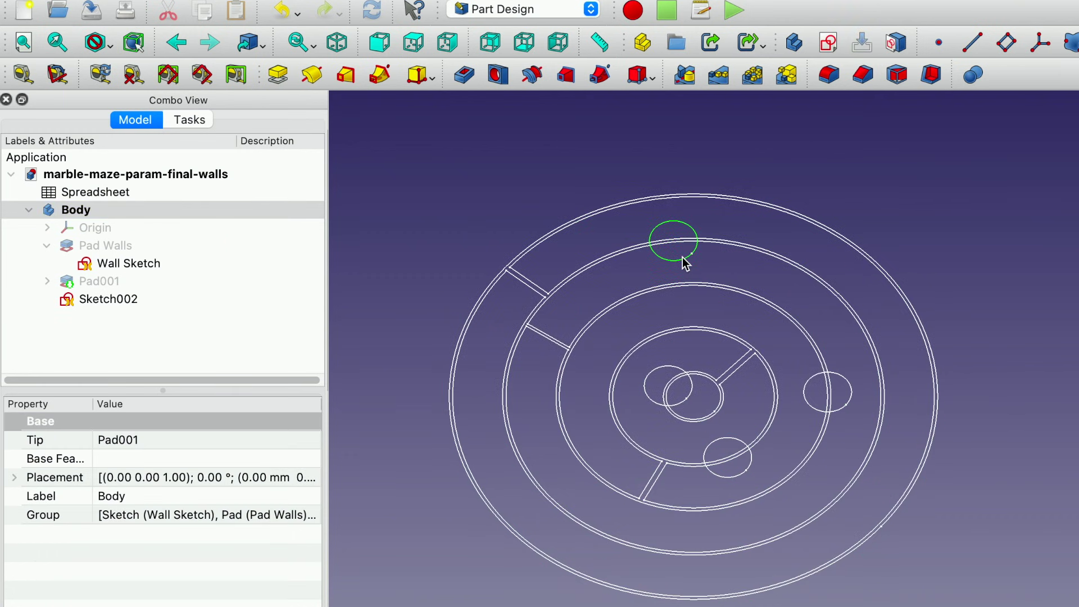
click(193, 120)
click(65, 381)
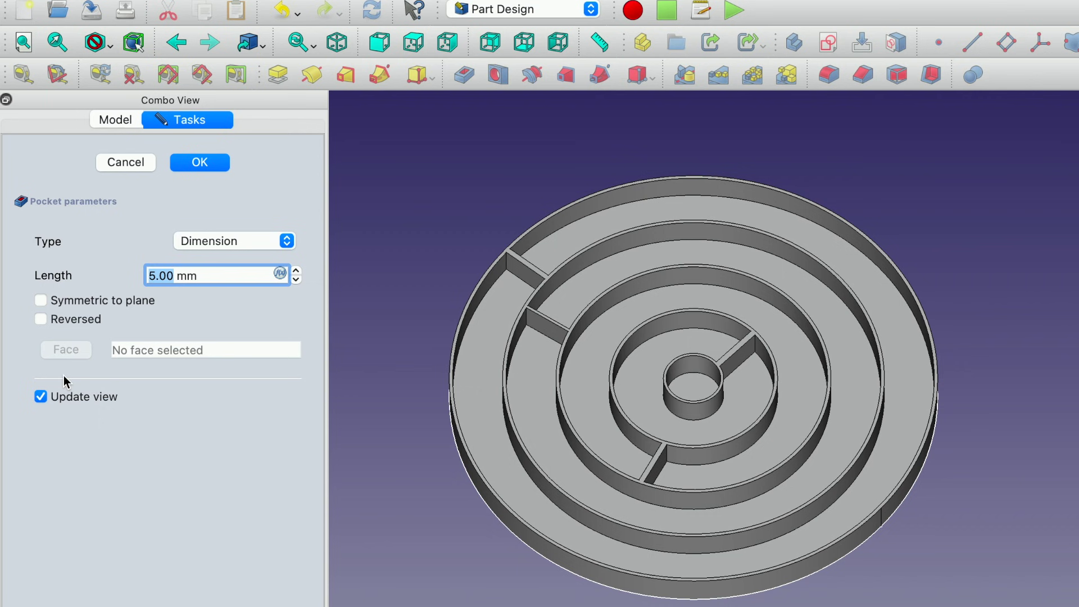
click(44, 318)
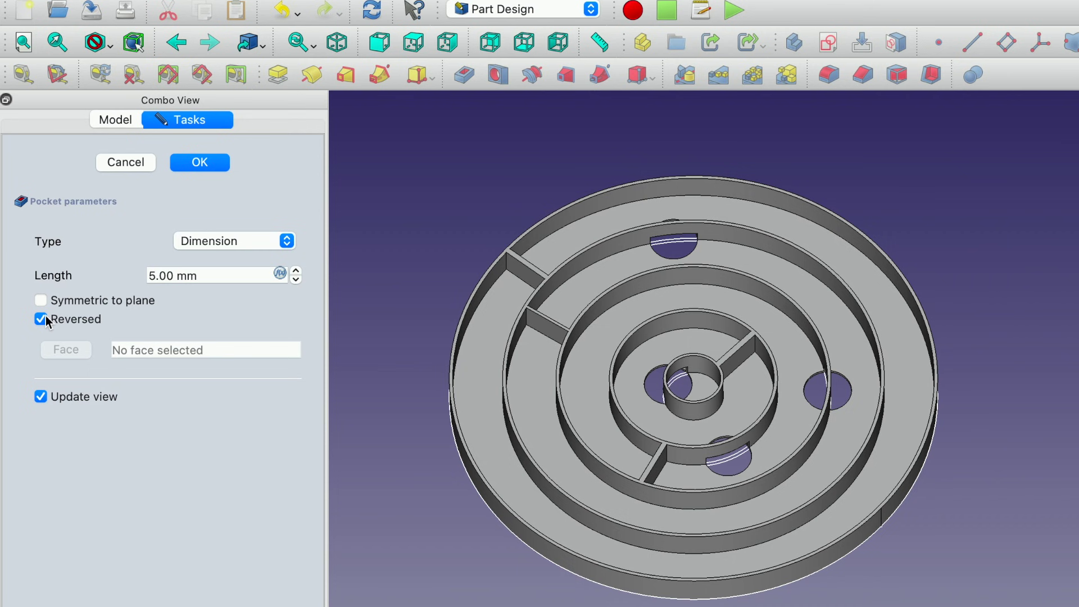
click(44, 319)
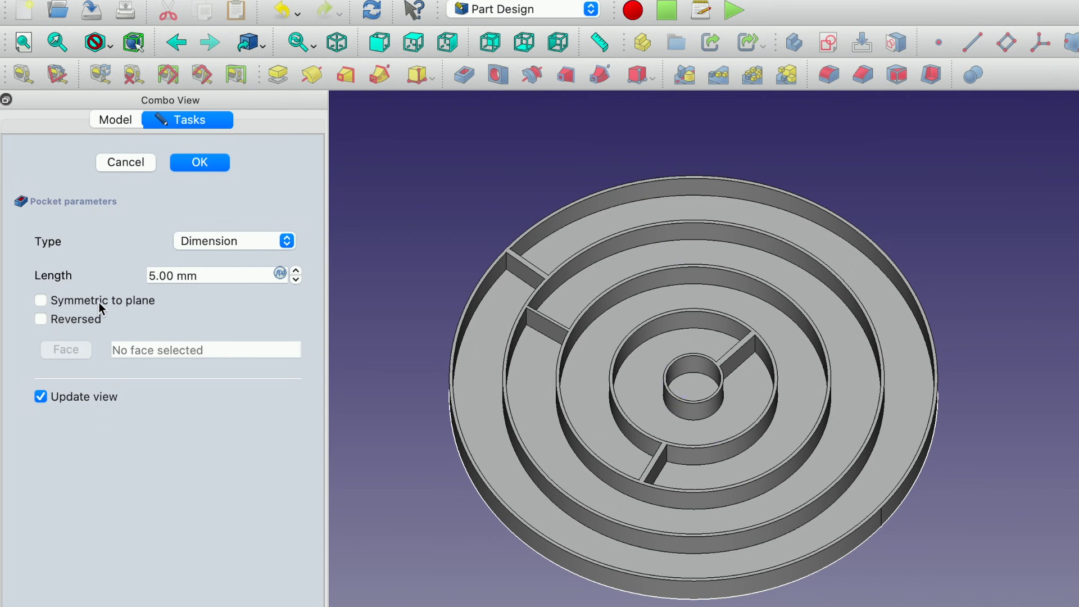
Step: Set the pocket length with the formula Spreadsheet.wallHeight
click(280, 274)
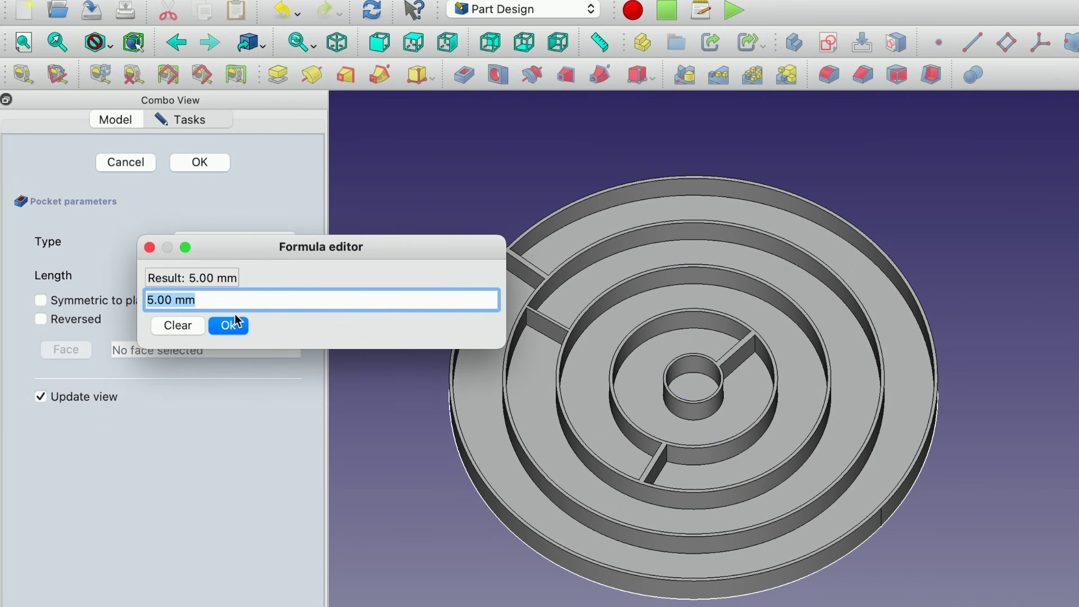
drag(236, 301, 124, 300)
text(sp)
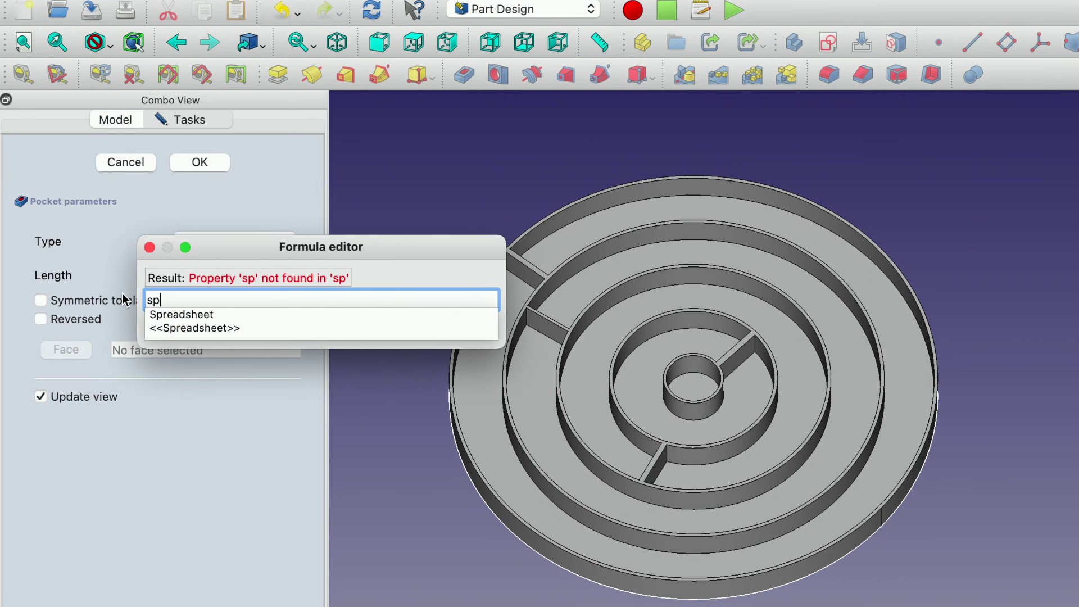
click(194, 316)
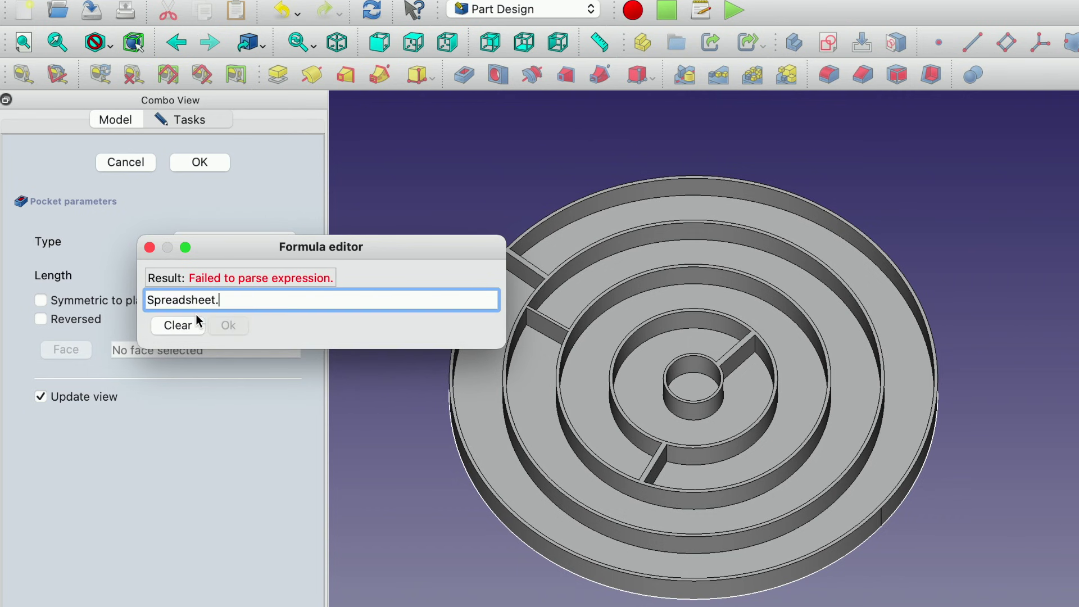
text(wallHeight)
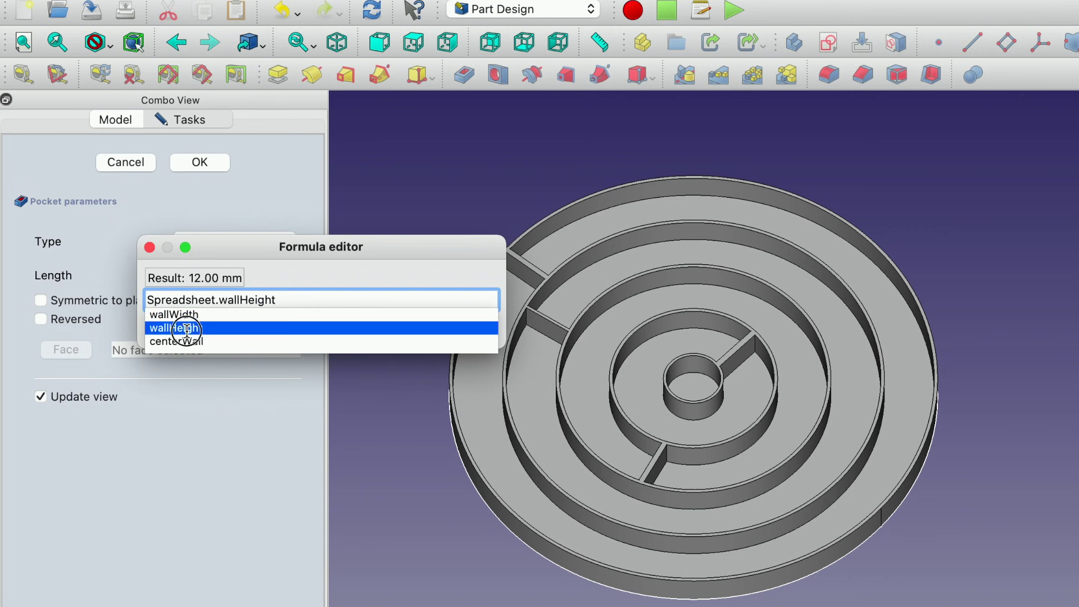
click(185, 329)
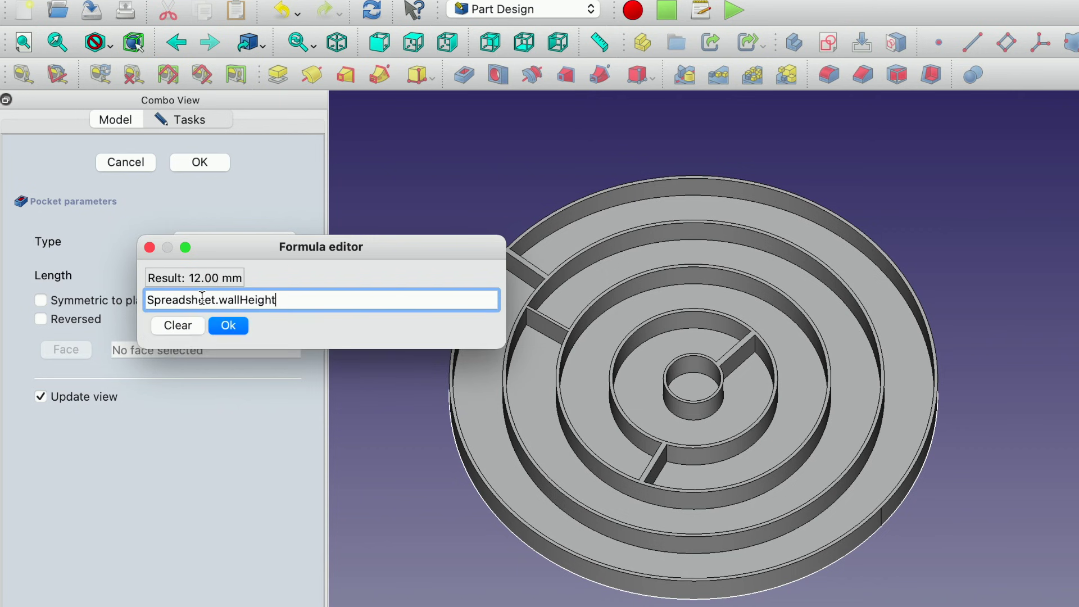
click(228, 326)
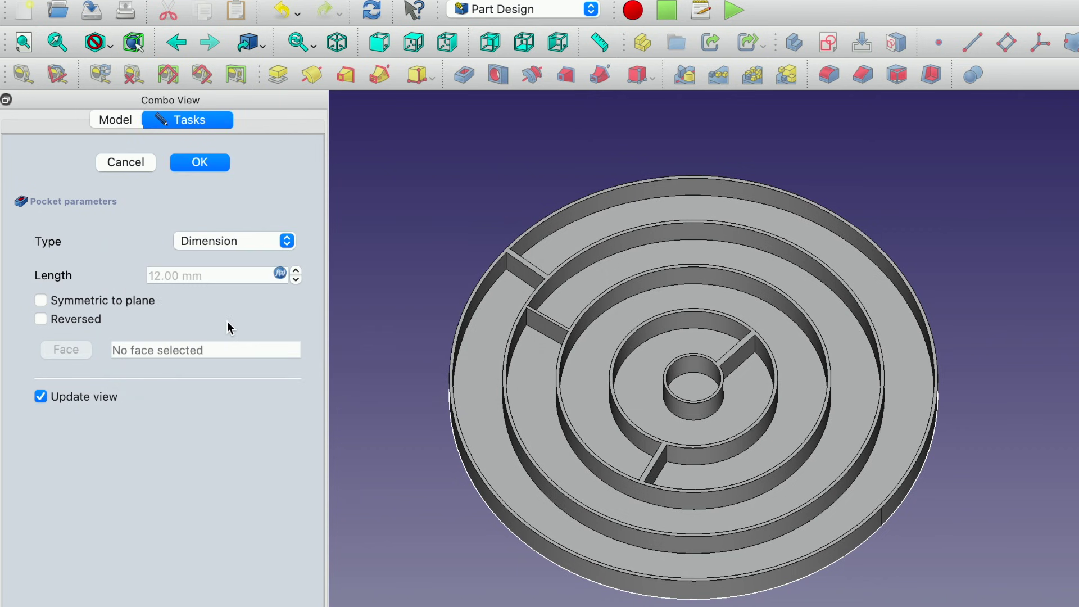
Step: Reverse the pocket direction so it cuts upward through the ring walls, and accept the pocket
click(41, 319)
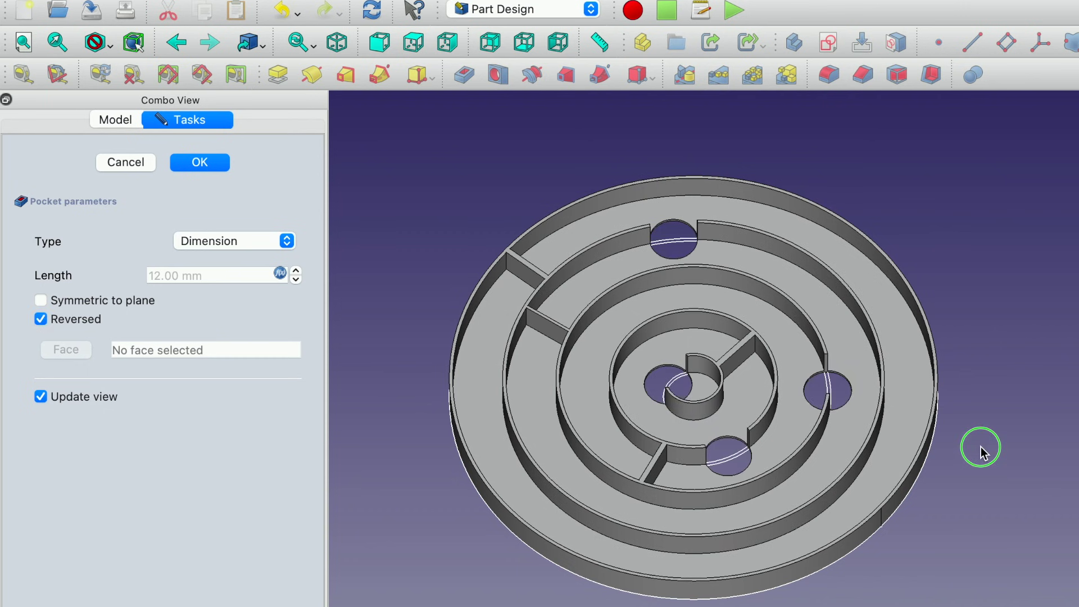
right_click(979, 378)
click(933, 540)
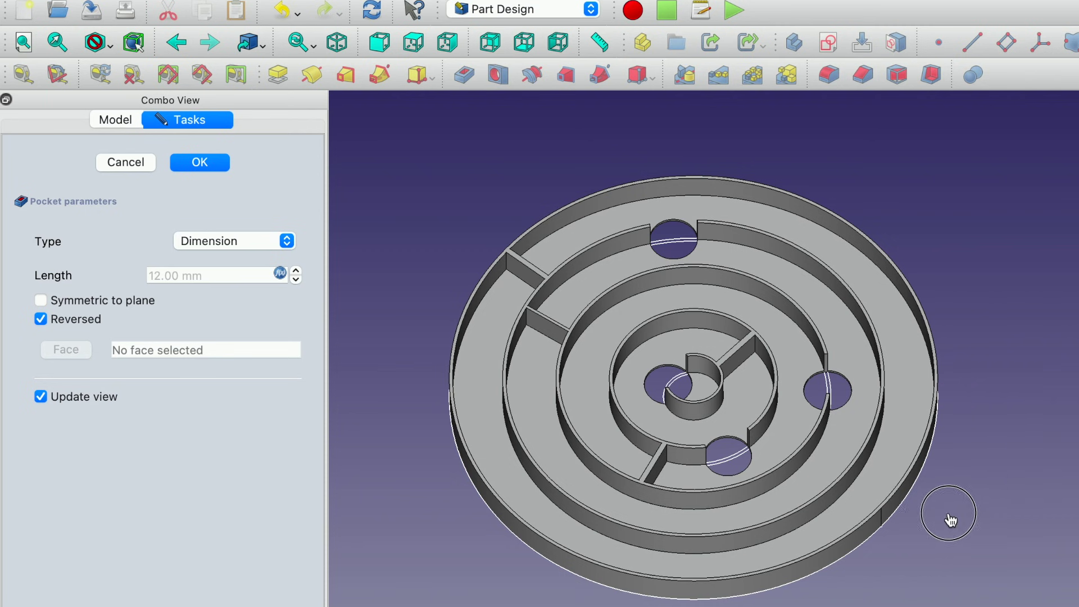
middle_drag(952, 515, 809, 444)
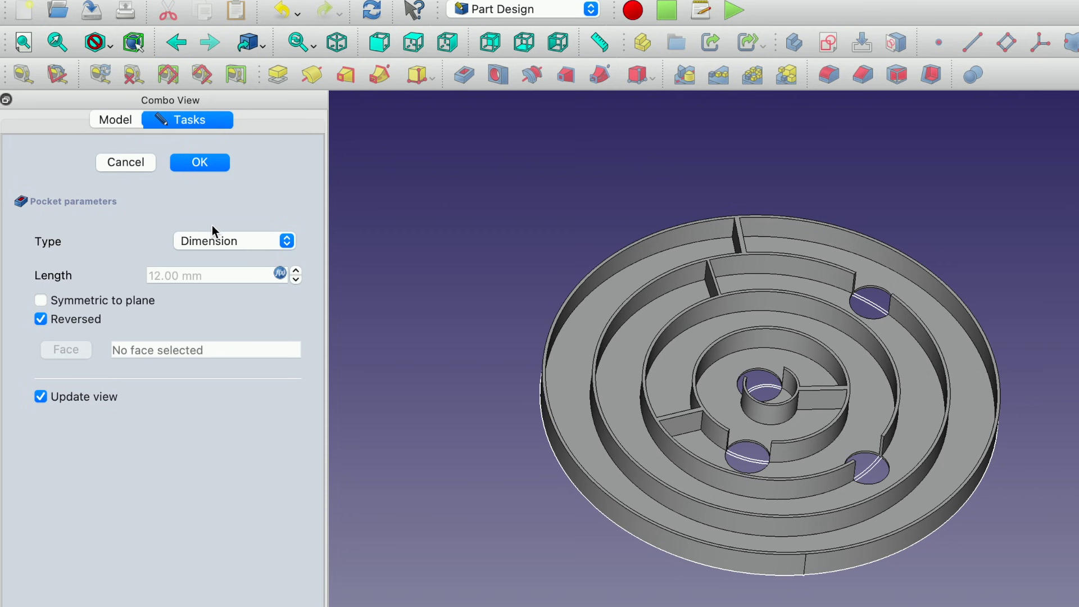
click(220, 164)
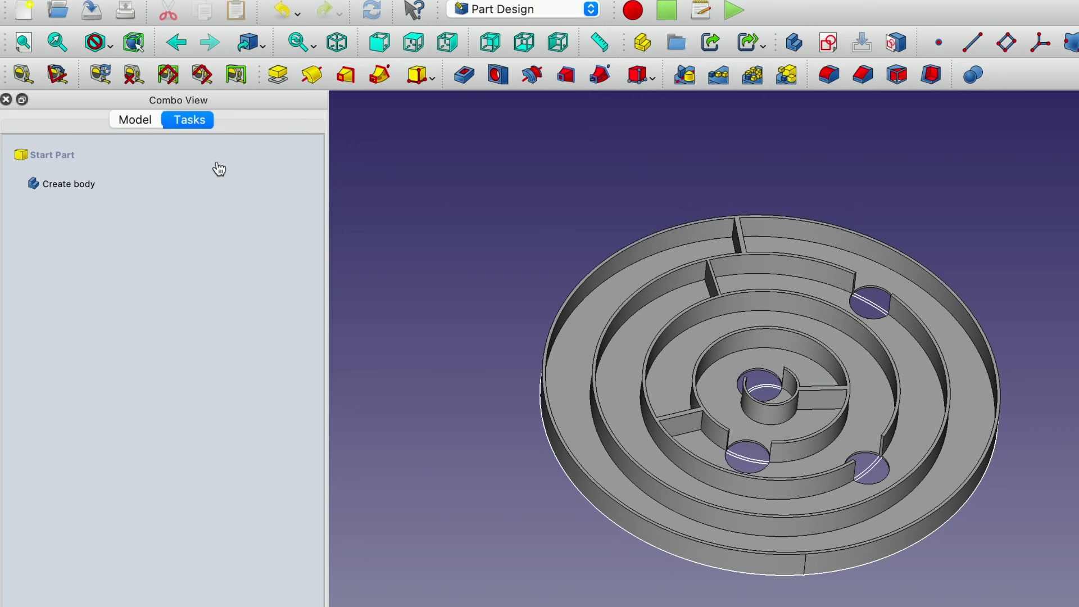
Step: Set the z position of the attachment offset of the pocket's circle sketch to 1 mm
click(133, 118)
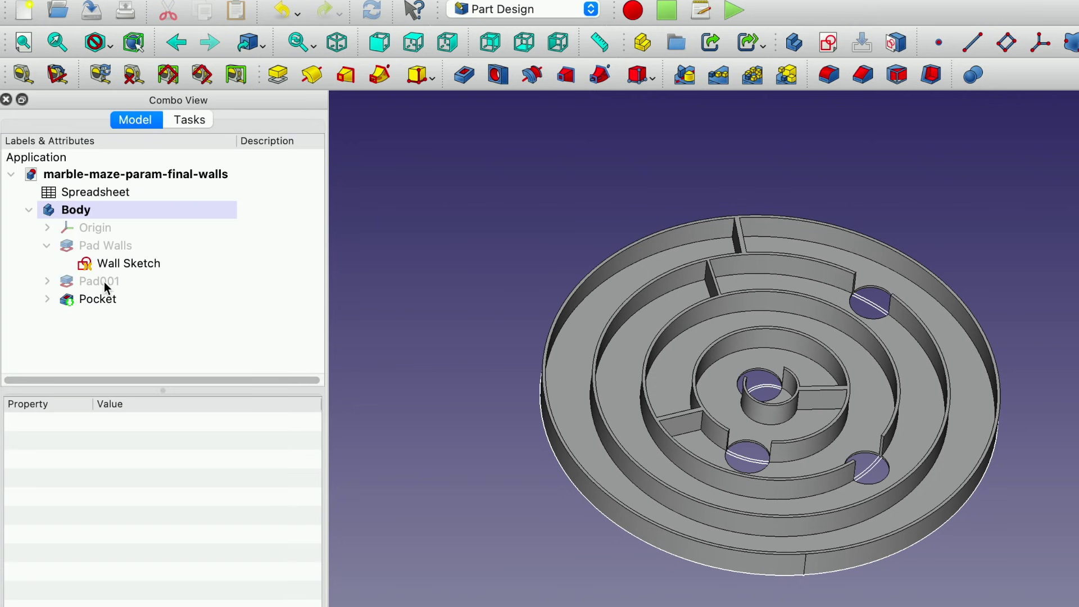
click(48, 298)
click(136, 316)
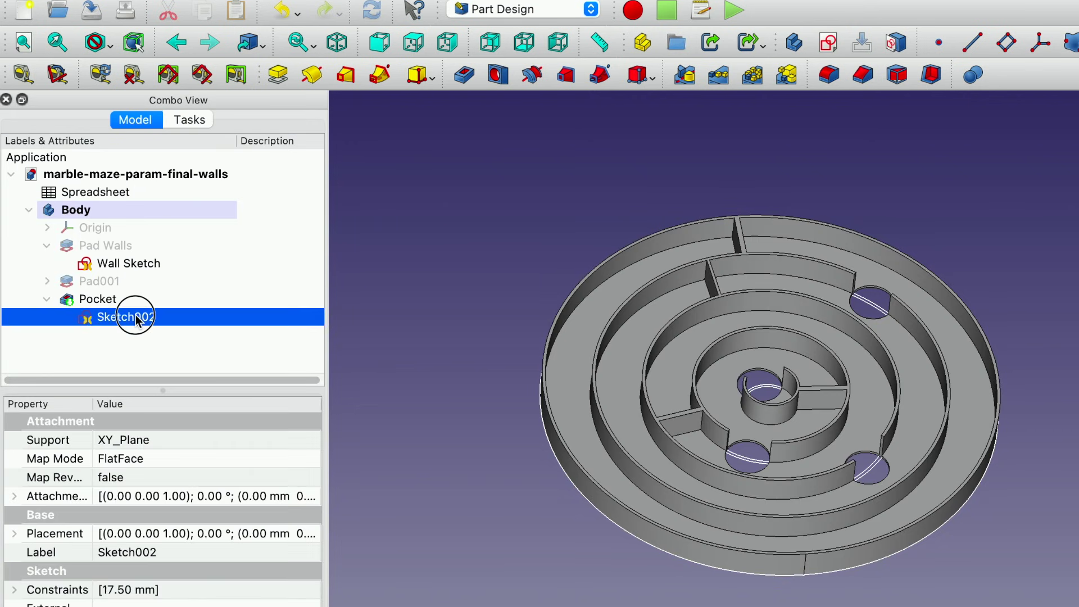
drag(157, 386, 162, 337)
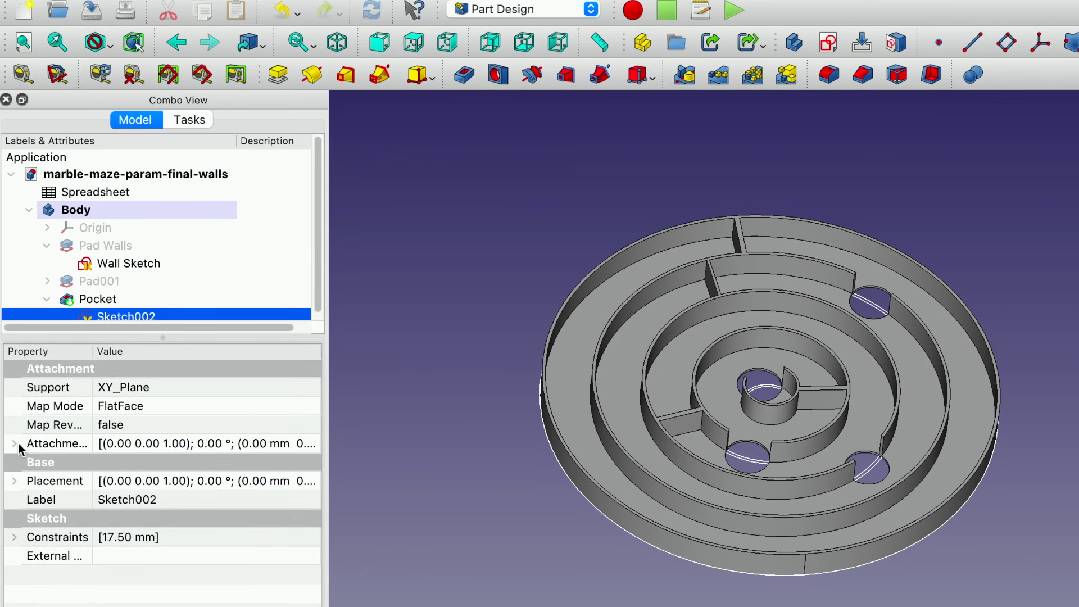
click(14, 443)
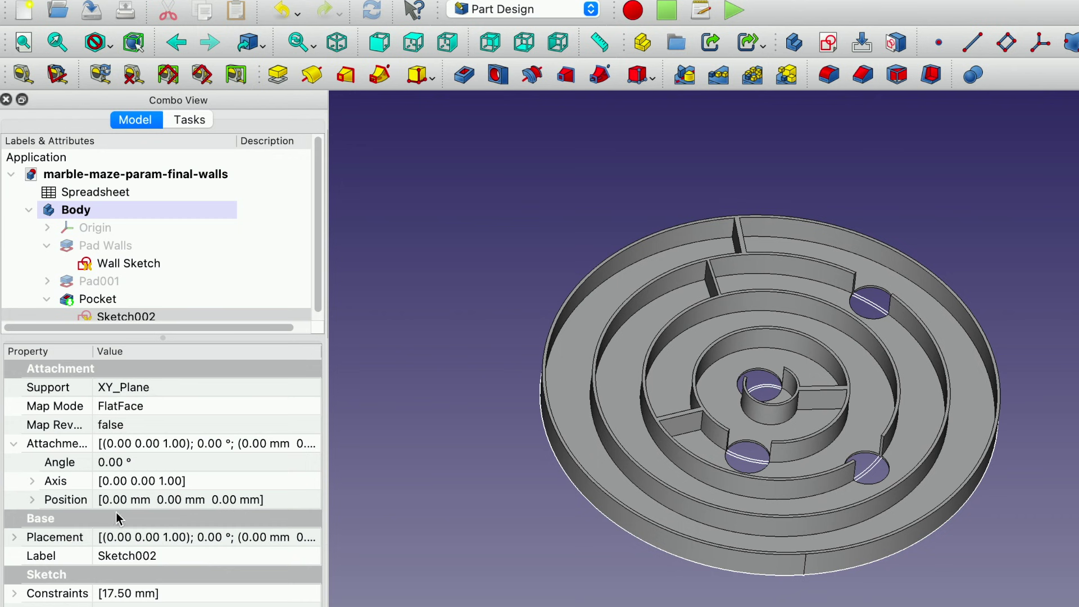
click(32, 499)
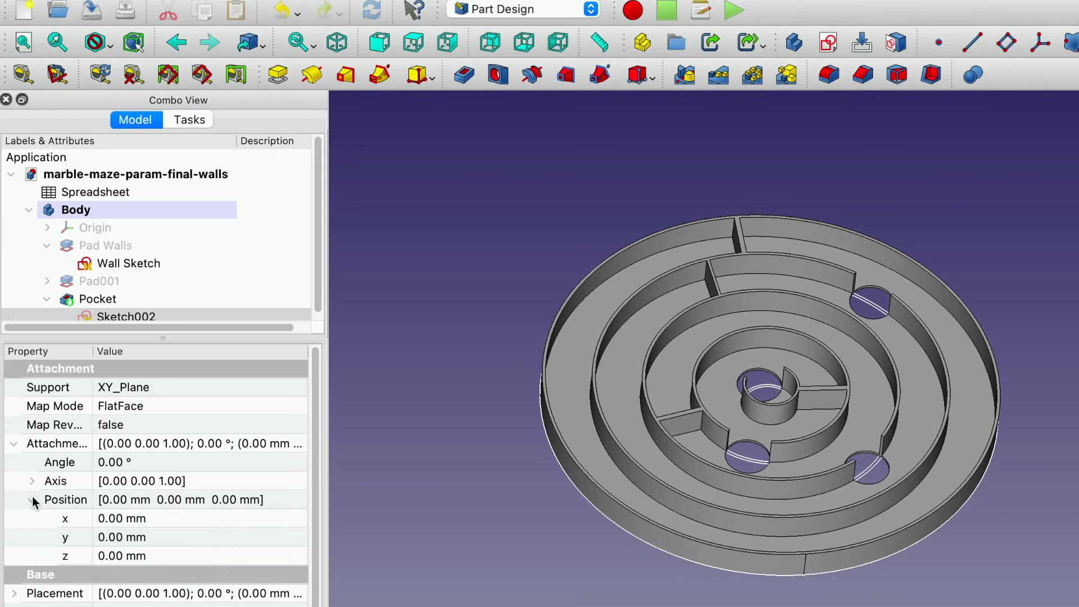
click(134, 558)
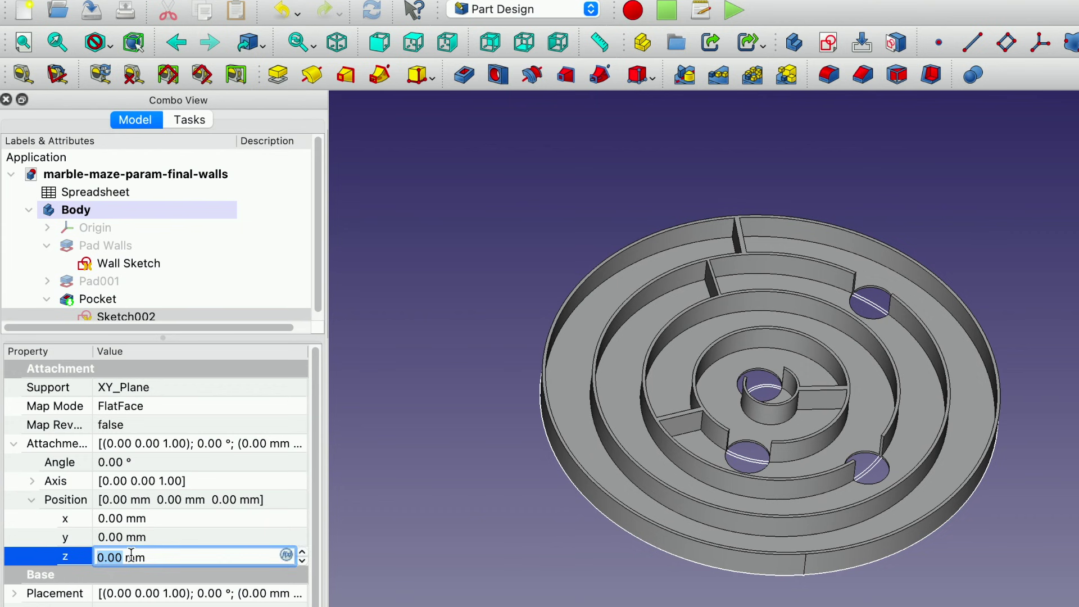
text(1mm)
key(BackSpace)
key(BackSpace)
key(Return)
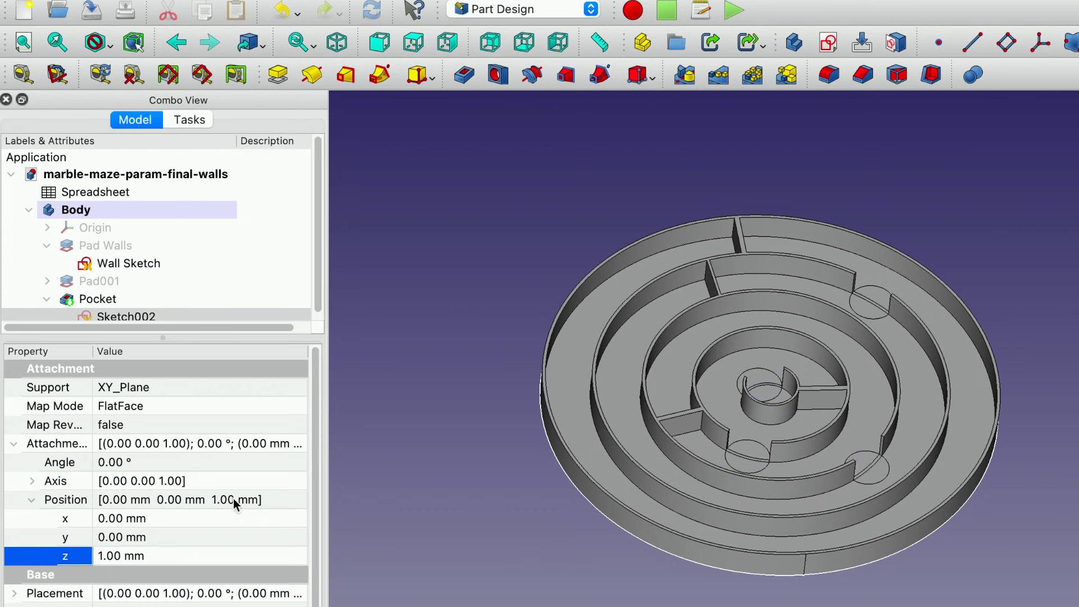
click(158, 540)
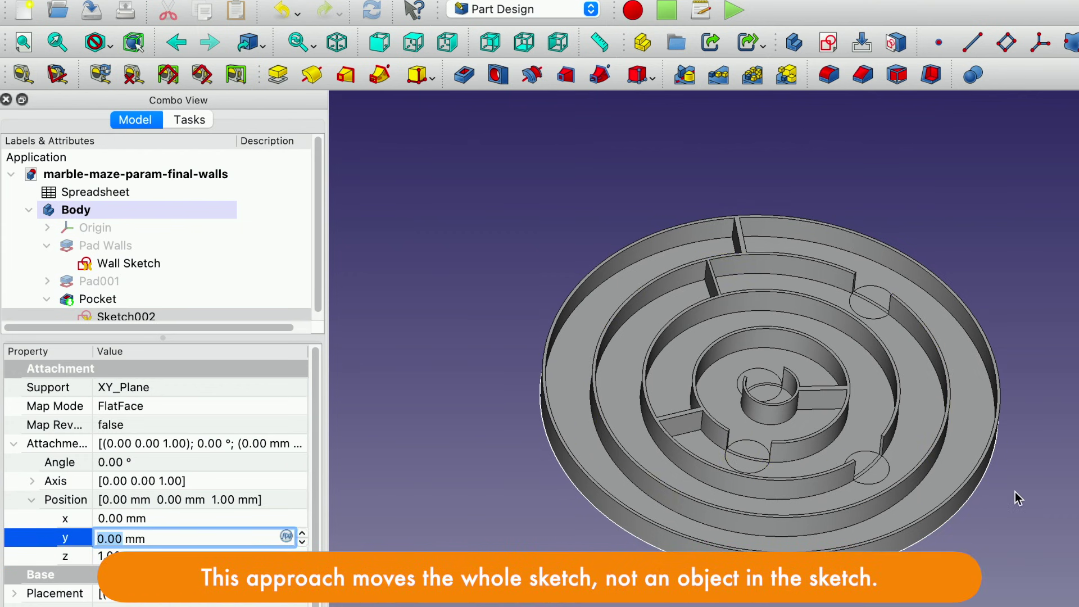
Step: Examine the marble openings in the ring walls and the floor beneath them up close and across the whole maze
scroll(702, 419, up, 5)
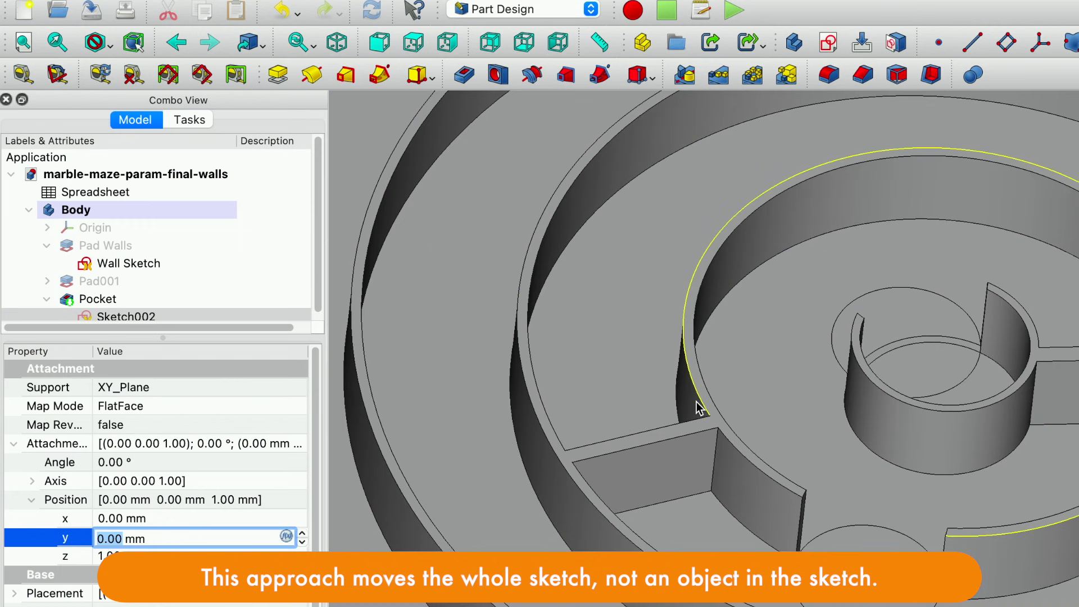
scroll(720, 448, up, 3)
middle_drag(983, 512, 741, 209)
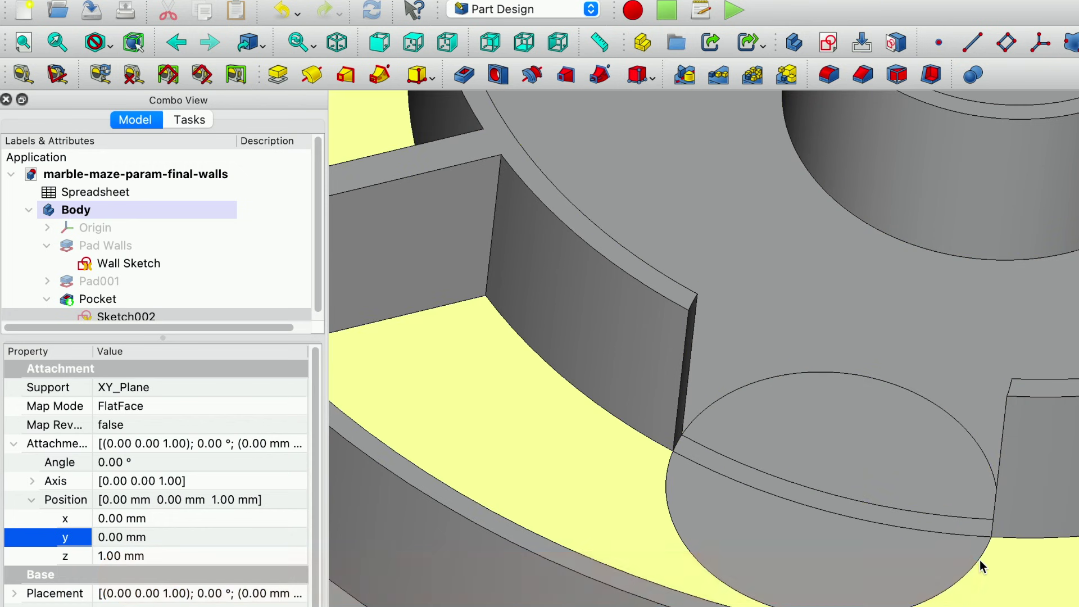
scroll(891, 585, down, 10)
scroll(864, 565, down, 5)
scroll(862, 564, up, 5)
scroll(860, 562, down, 2)
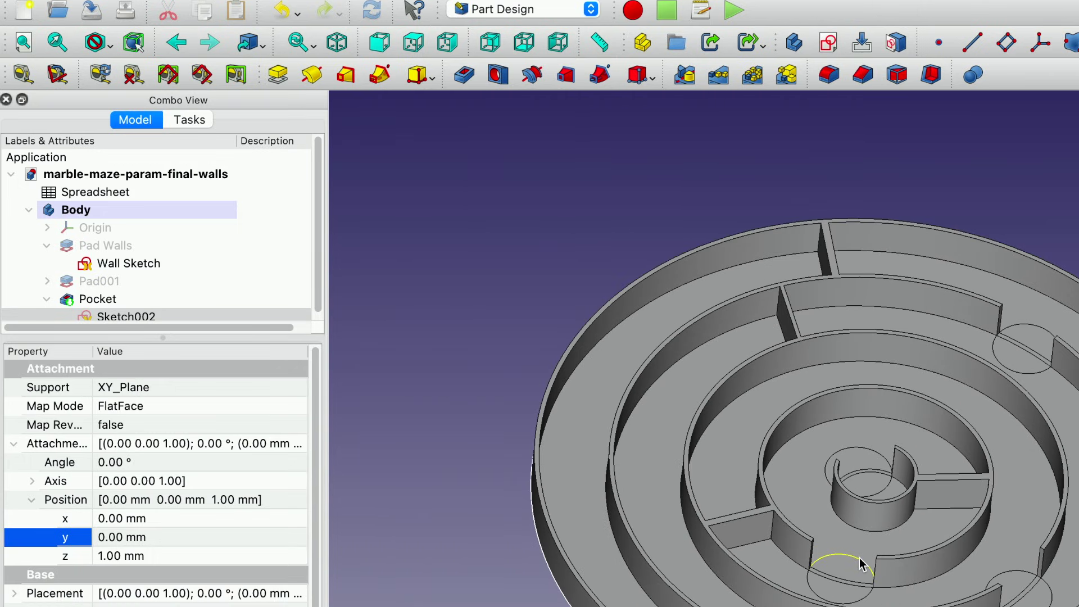
scroll(860, 562, up, 1)
middle_drag(954, 559, 723, 429)
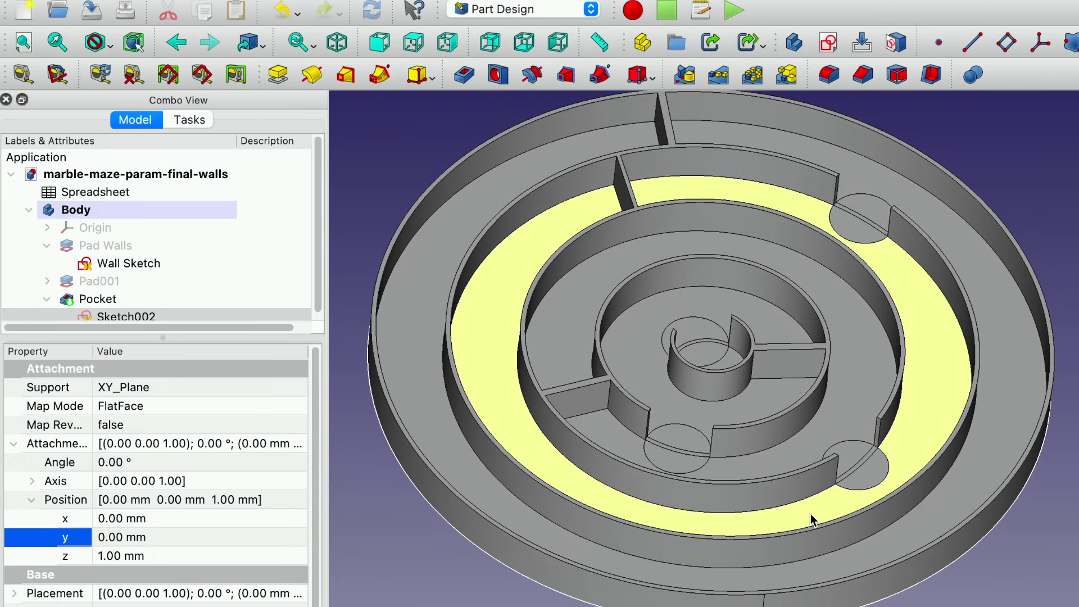
scroll(812, 473, down, 2)
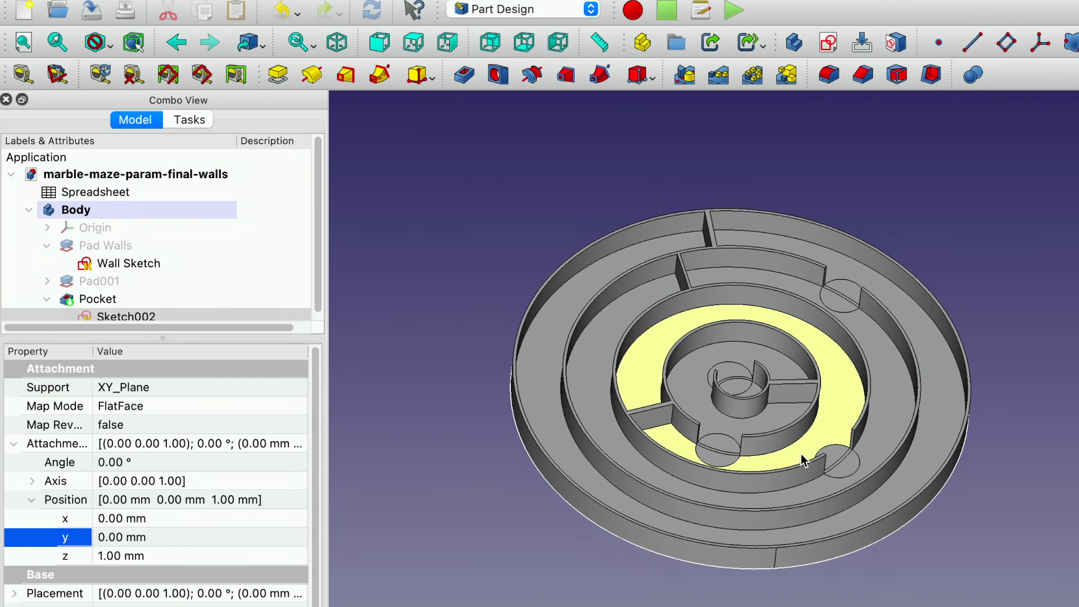
scroll(800, 453, up, 2)
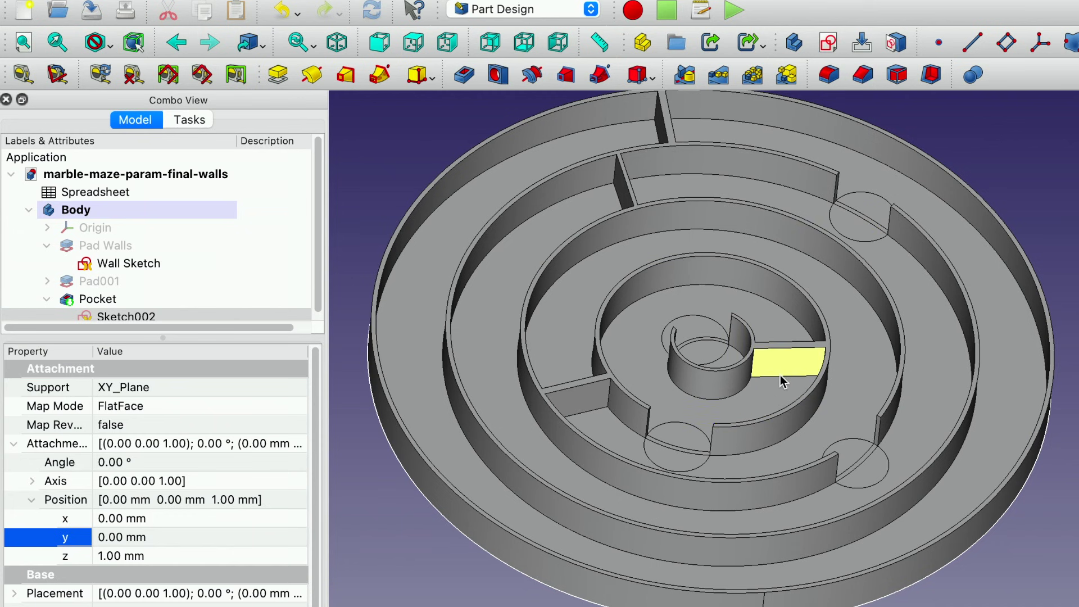
middle_drag(780, 376, 796, 406)
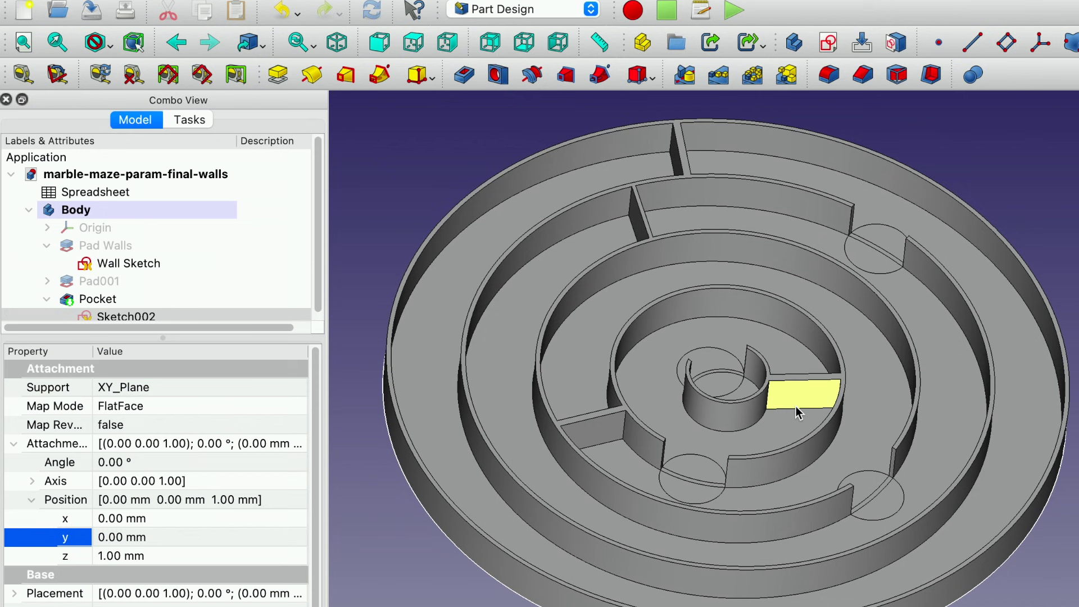
Step: Set the Ball Diameter in the spreadsheet to 22mm and return to the 3D model to inspect the resized maze
double_click(109, 196)
click(583, 172)
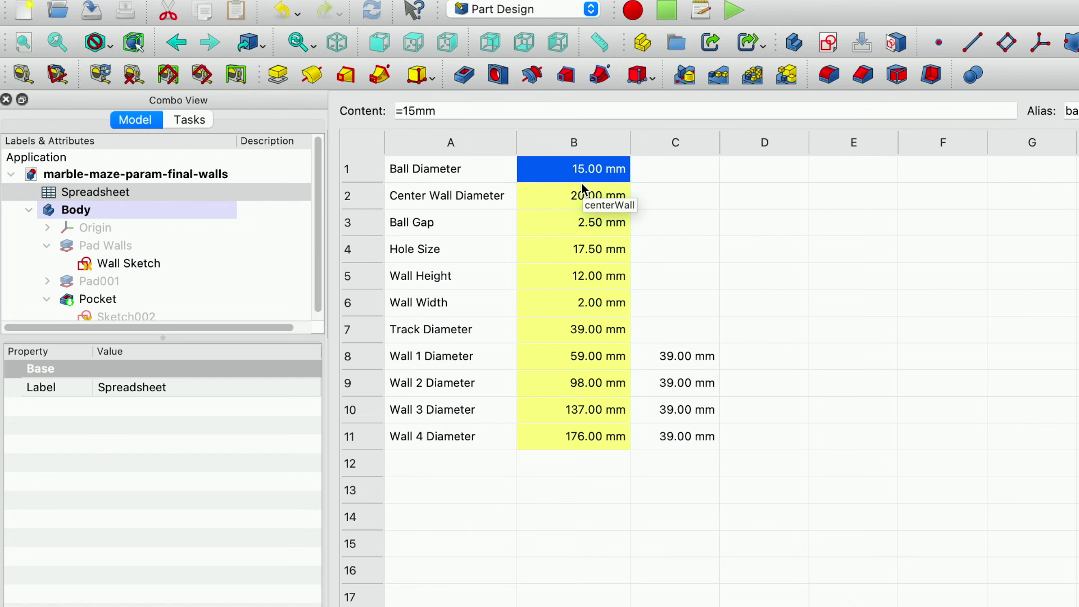
text(20)
key(Tab)
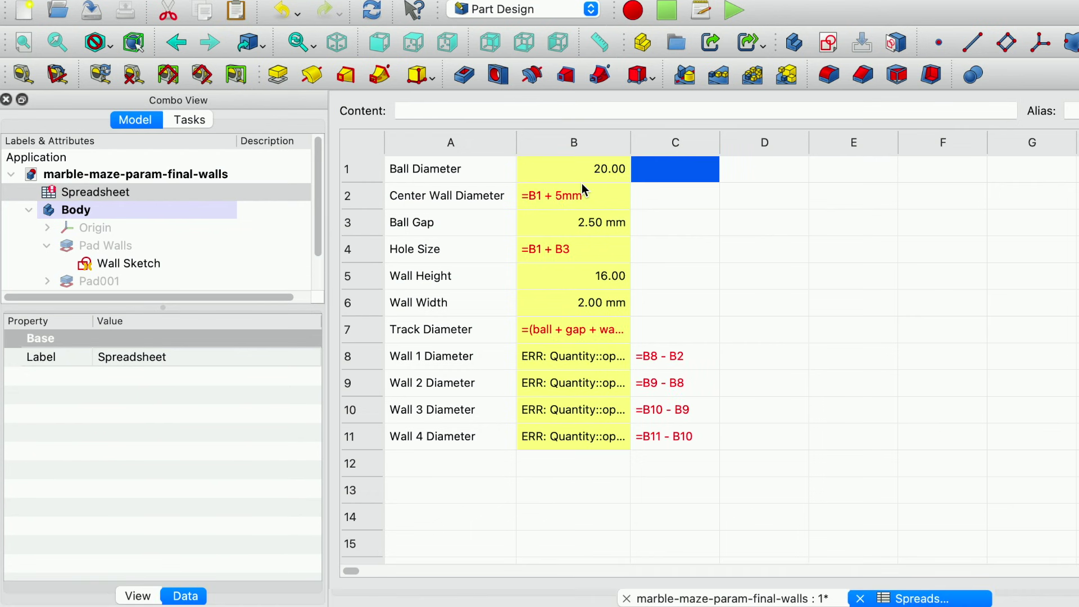
click(613, 175)
text(22mm)
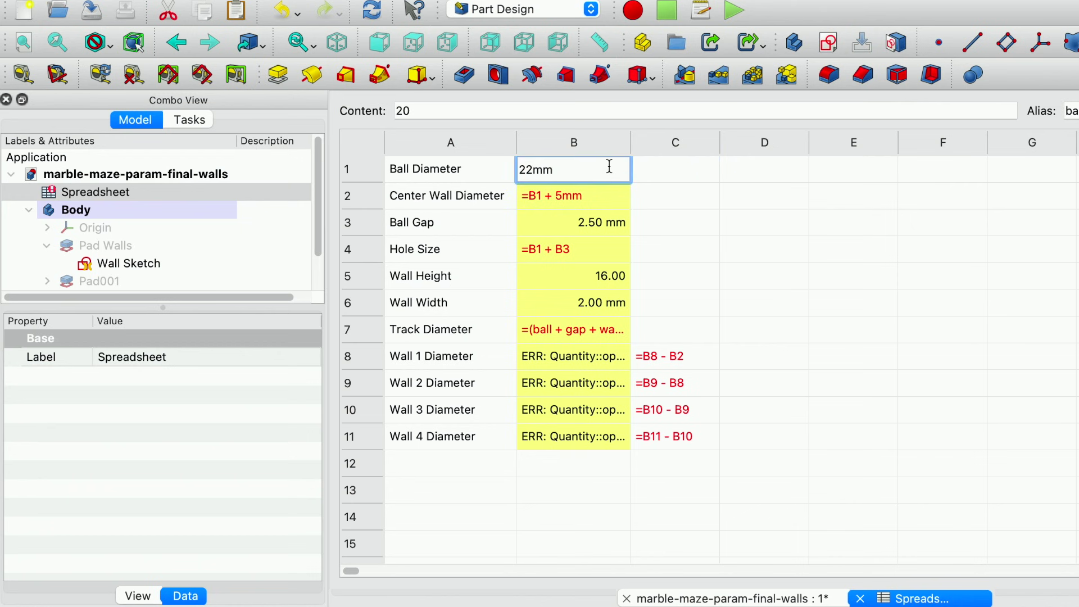
key(Return)
click(725, 599)
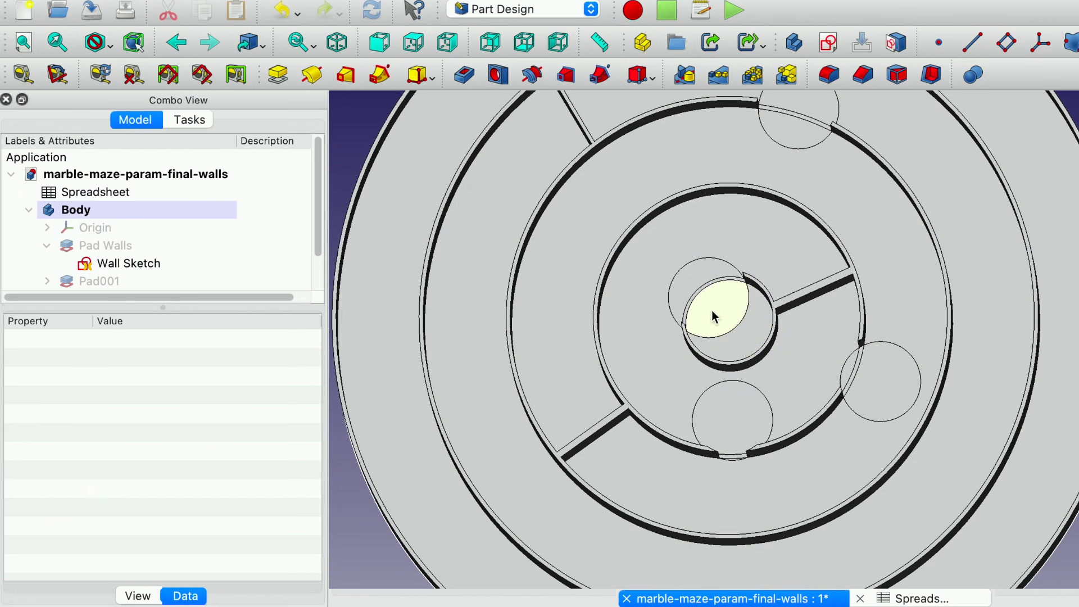
Step: Change the Center Wall Diameter formula in the spreadsheet to =B1 * 1.20 and return to the 3D model
double_click(120, 191)
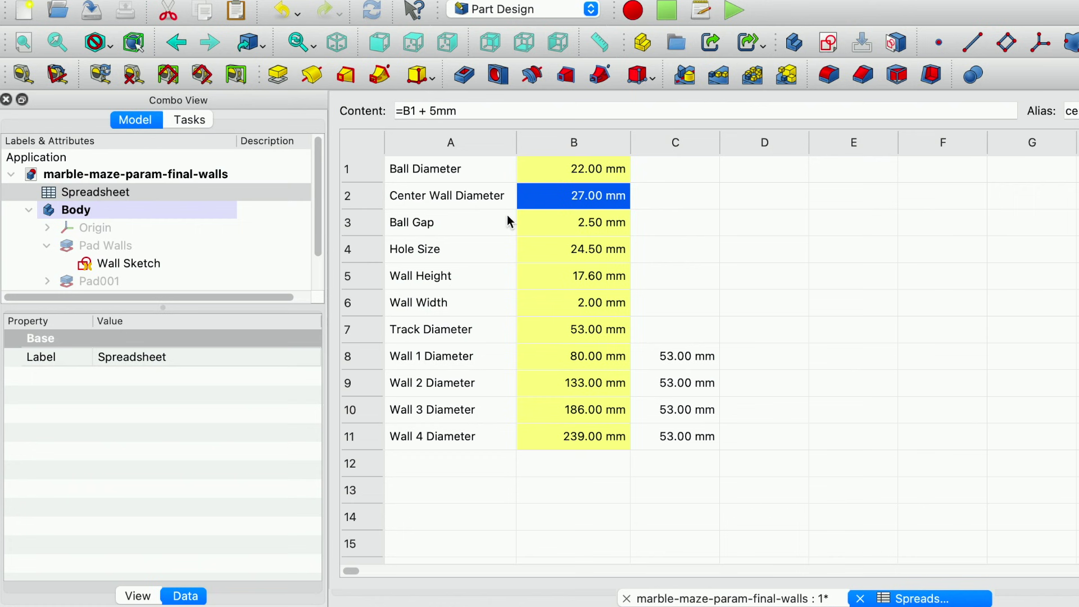
double_click(574, 200)
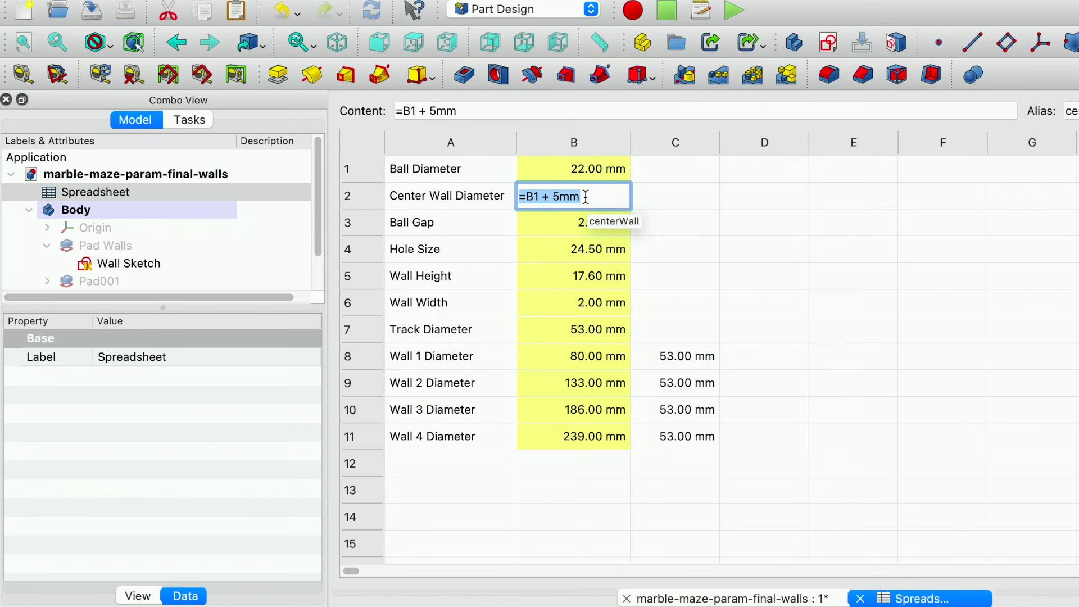
click(589, 198)
key(BackSpace)
key(BackSpace)
key(BackSpace)
key(BackSpace)
key(BackSpace)
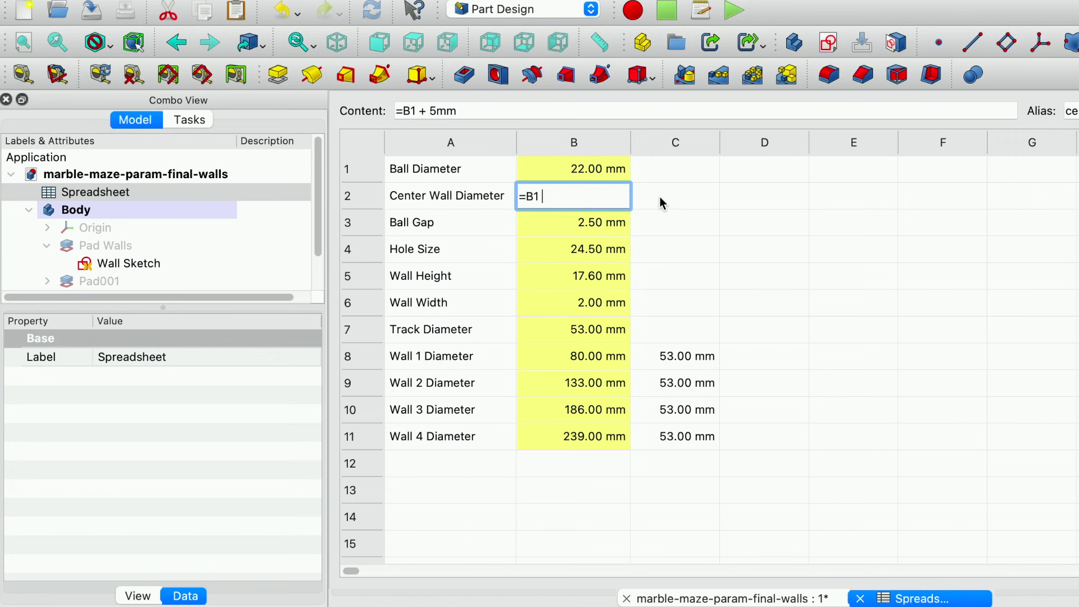
text(* 1.20)
key(Return)
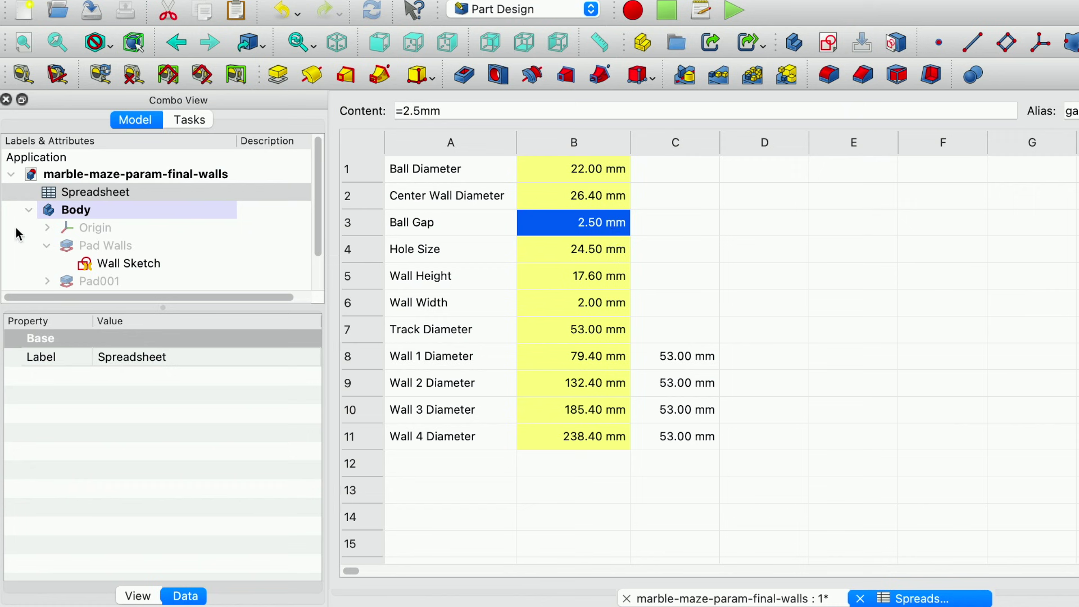
click(695, 600)
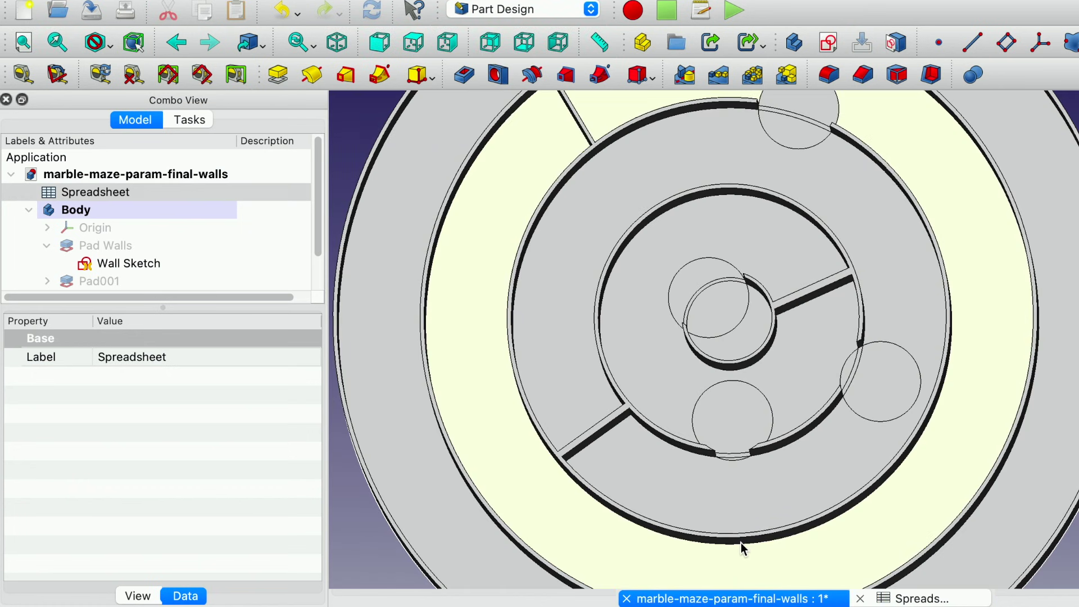
Step: Set the Ball Diameter in the spreadsheet to 15mm and inspect the resized maze in the 3D model
double_click(104, 194)
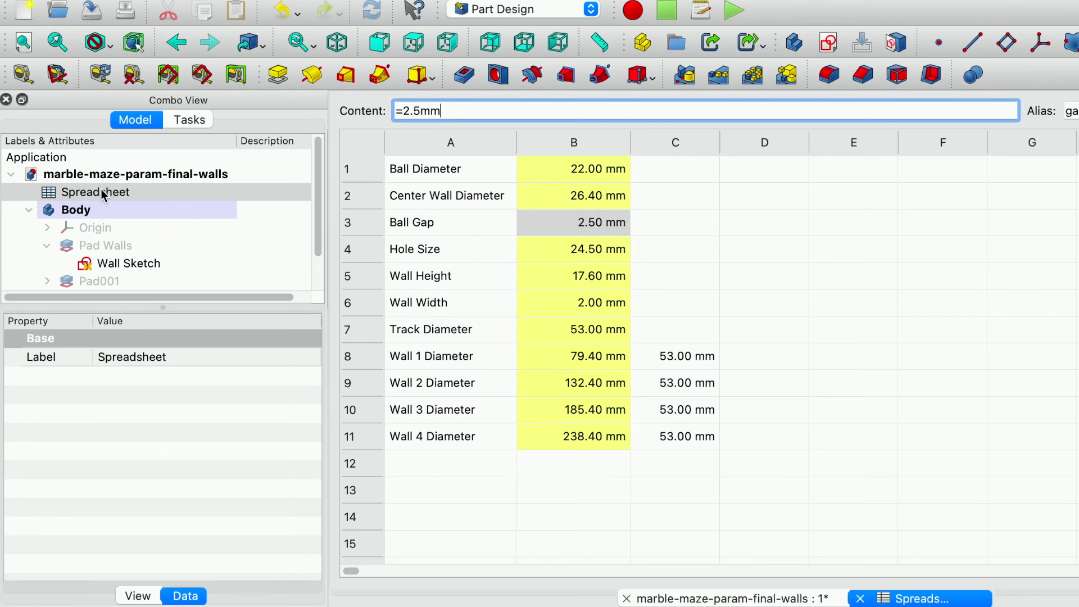
click(584, 172)
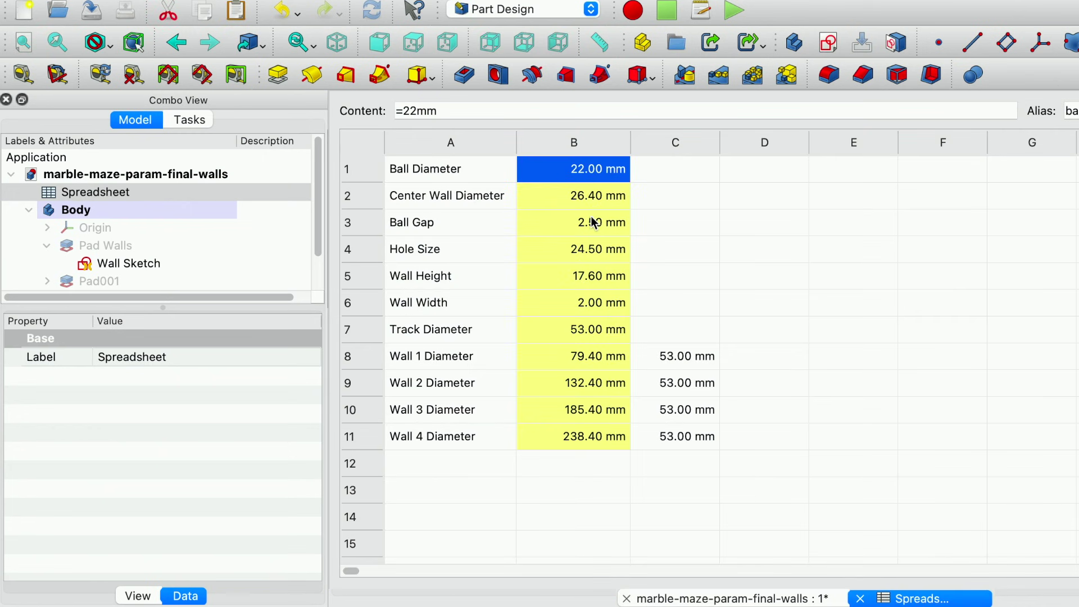
text(15mm)
key(Return)
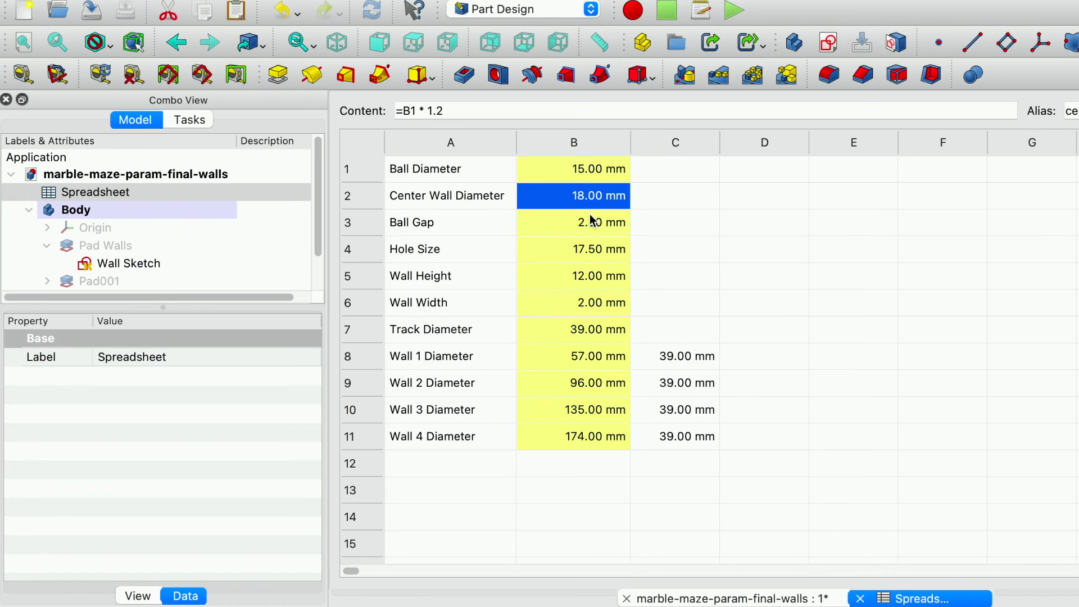
click(748, 601)
scroll(1032, 487, down, 5)
scroll(1032, 488, up, 6)
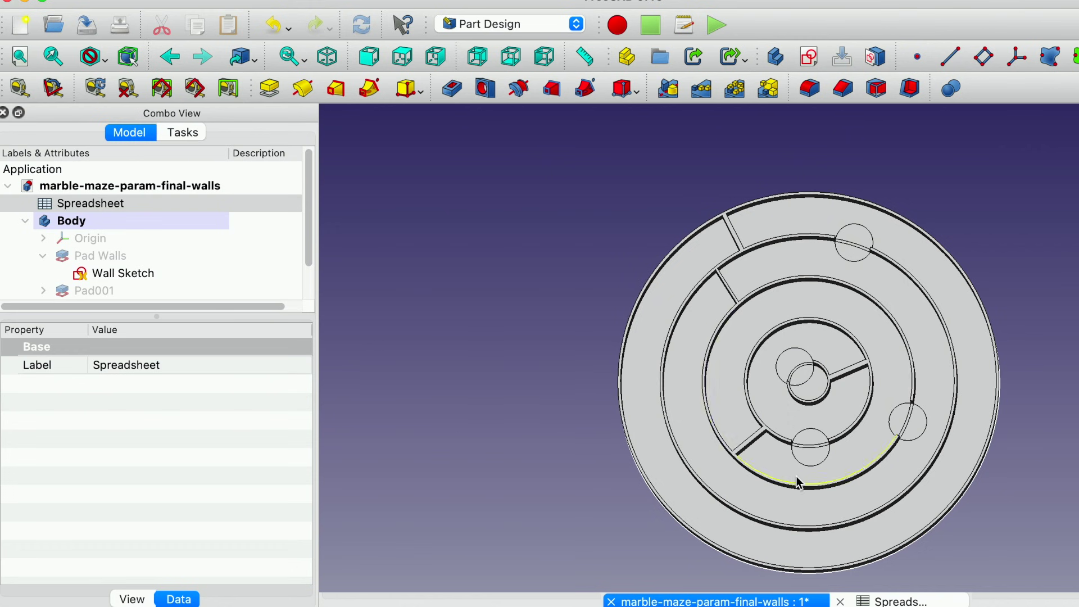
Step: Open the pocket's circle sketch for editing and nudge the dimensioned opening circle along the second-outermost ring wall
click(817, 457)
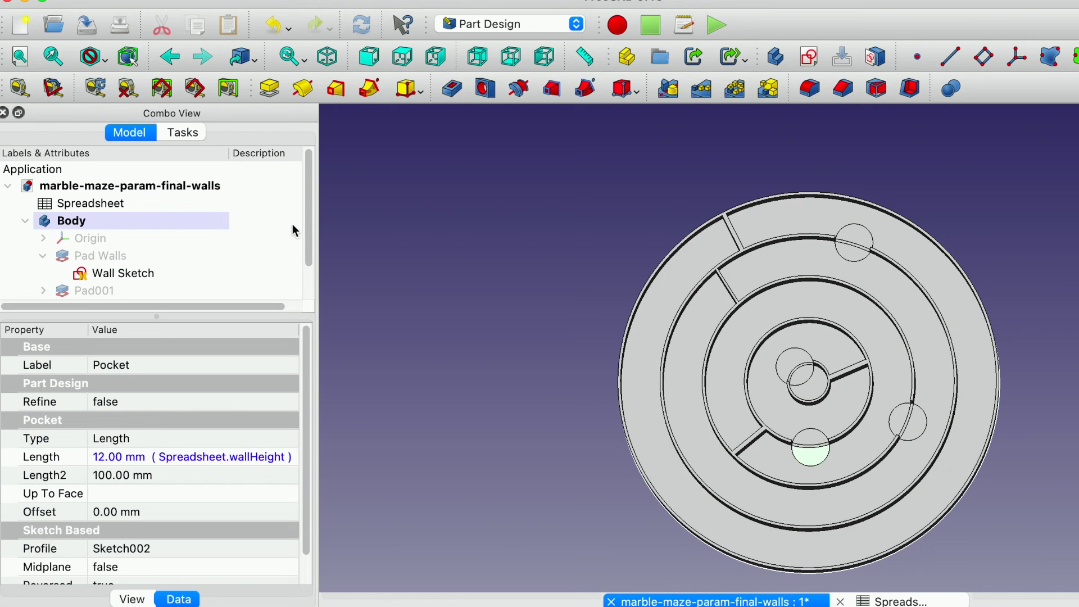
scroll(309, 233, down, 2)
double_click(145, 292)
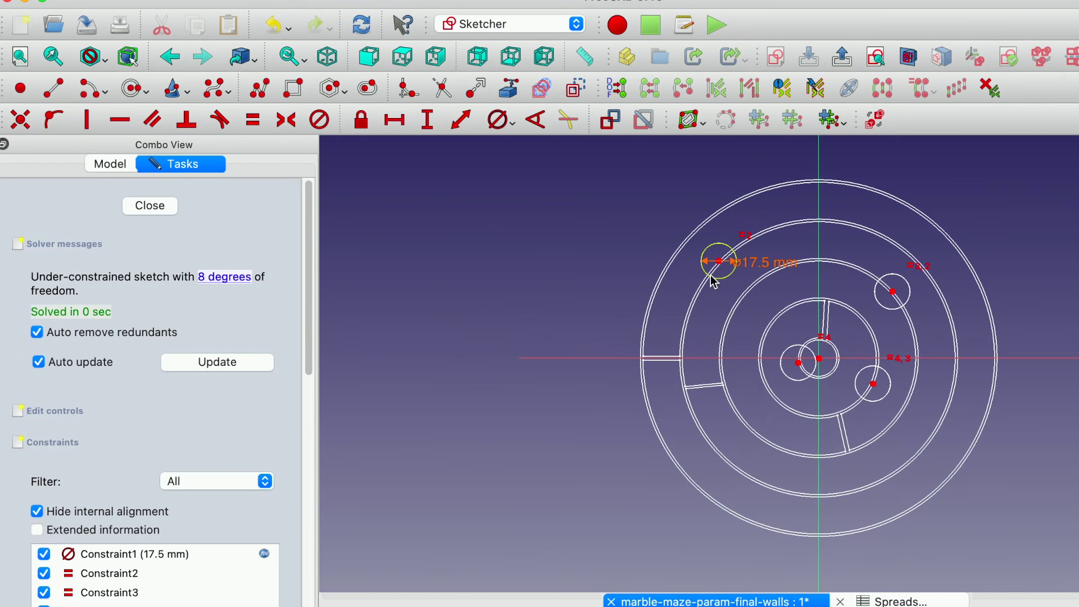
mouse_move(722, 267)
mouse_down()
mouse_move(705, 278)
mouse_move(721, 290)
mouse_move(711, 253)
mouse_move(732, 285)
mouse_move(716, 273)
mouse_up()
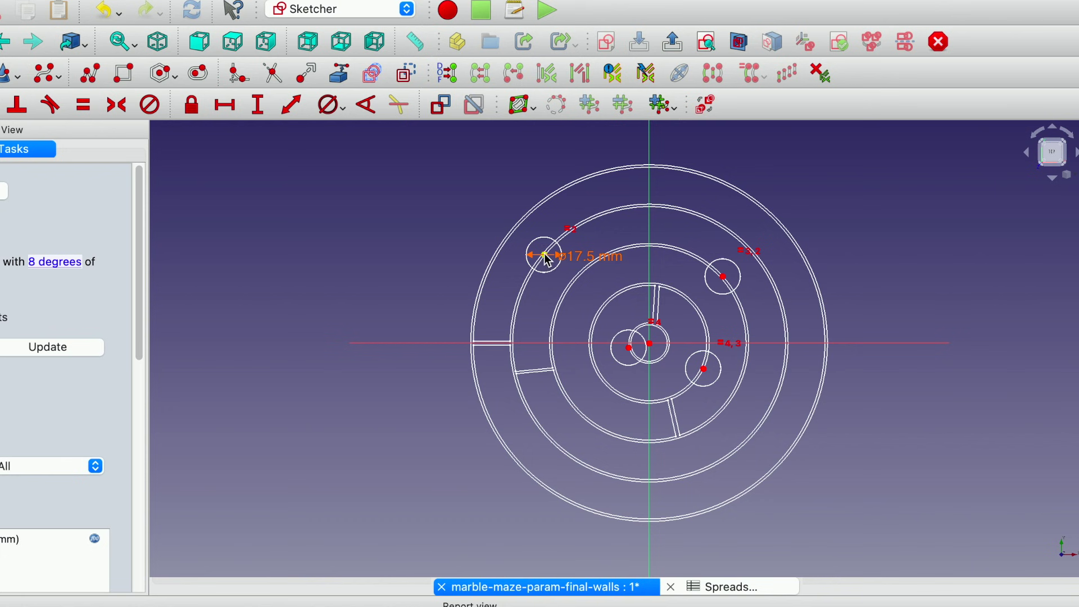
mouse_move(544, 254)
mouse_down()
mouse_move(580, 284)
mouse_move(544, 268)
mouse_move(564, 284)
mouse_move(549, 258)
mouse_up()
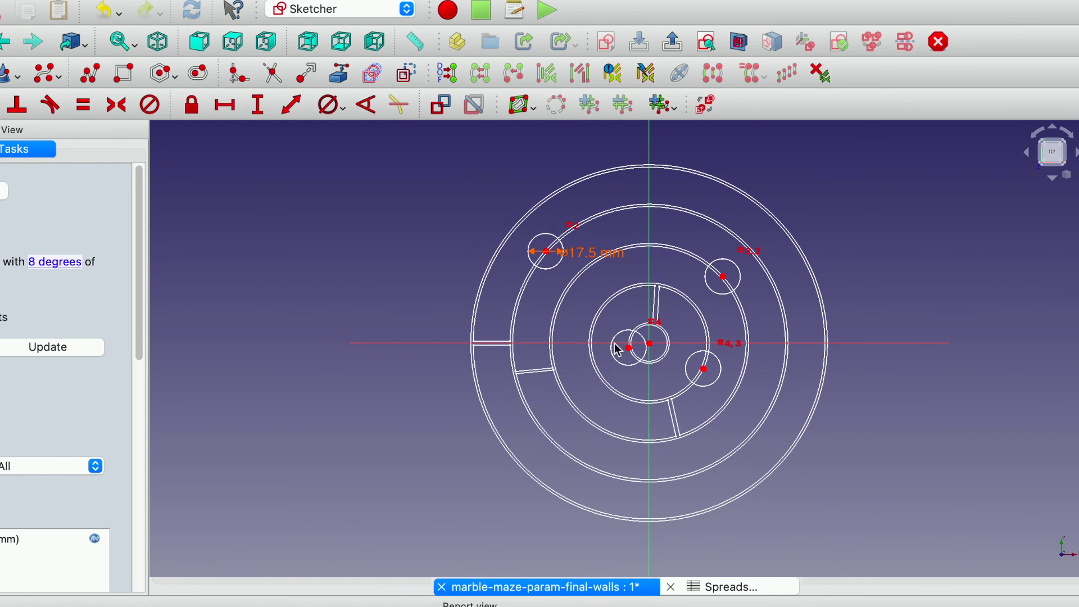
Step: Constrain the distance from the origin to the dimensioned circle's centre with the formula Spreadsheet.w3+(Spreadsheet.wallWidth/2)
click(651, 345)
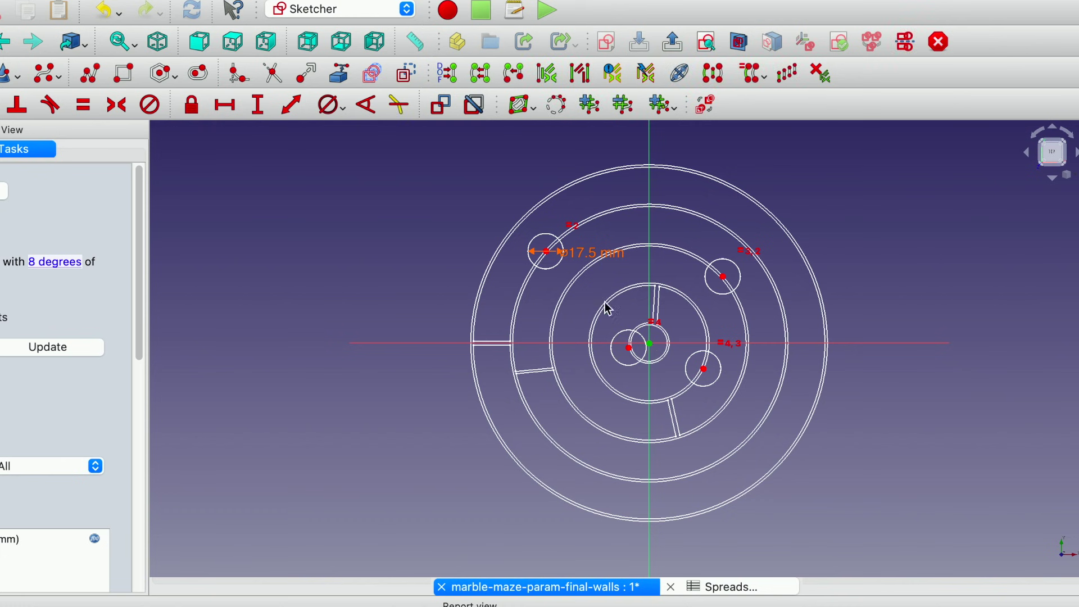
click(548, 253)
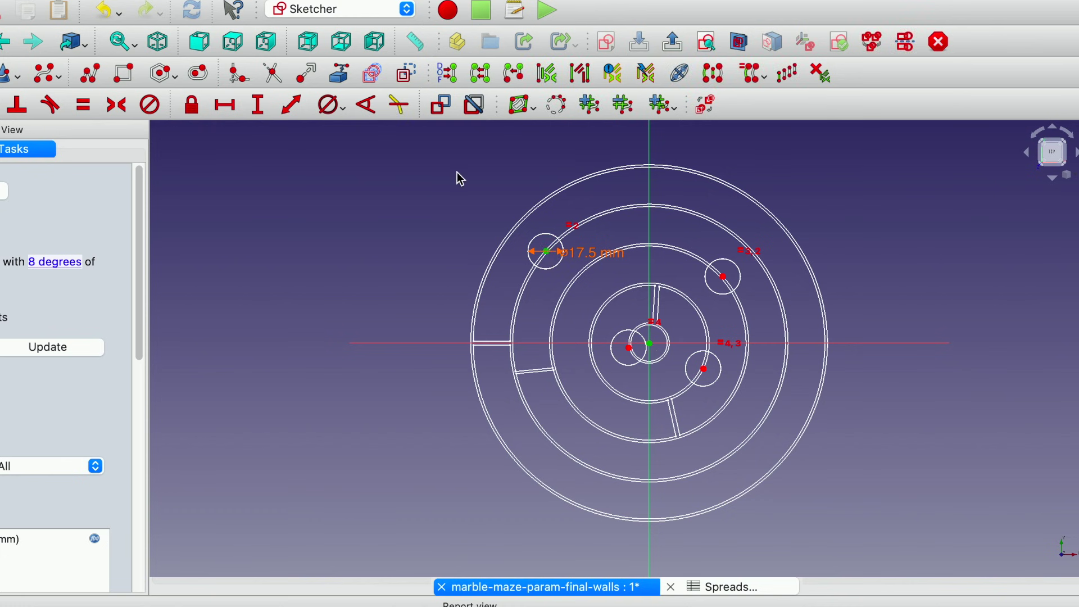
click(291, 106)
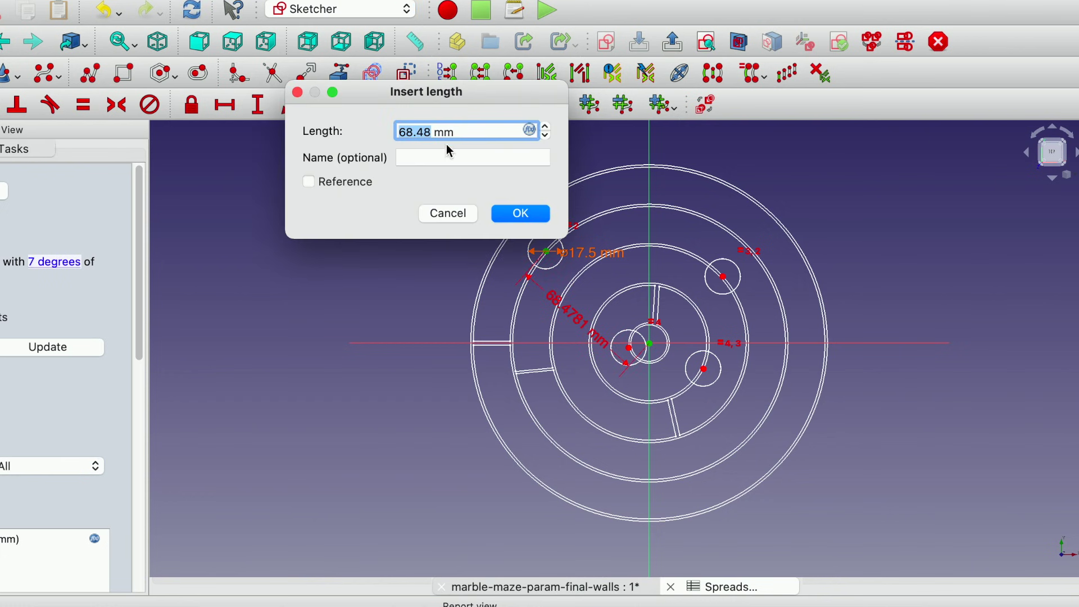
click(530, 131)
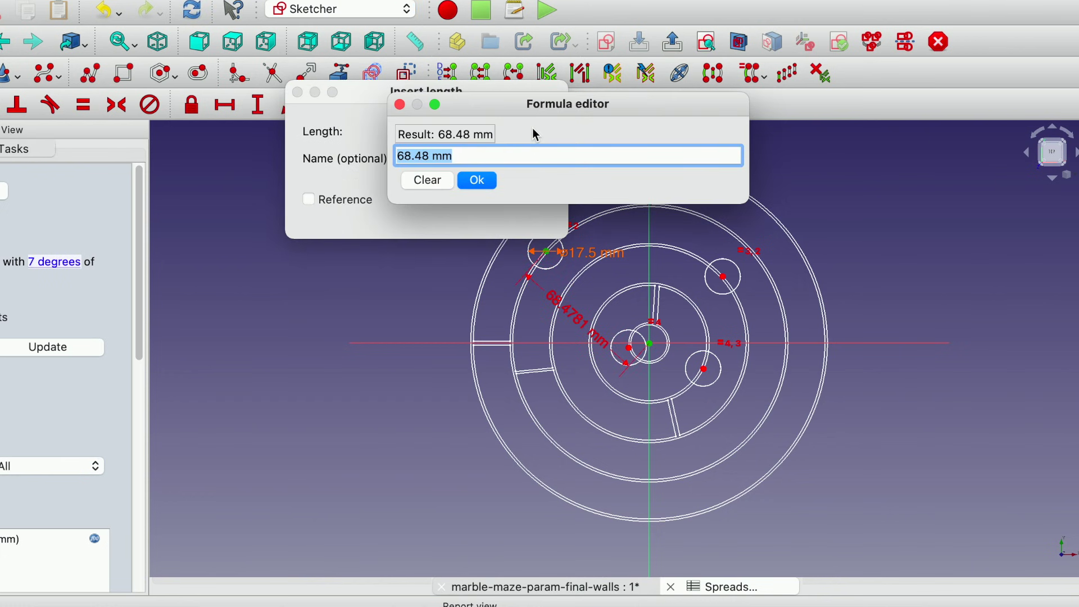
text(sp)
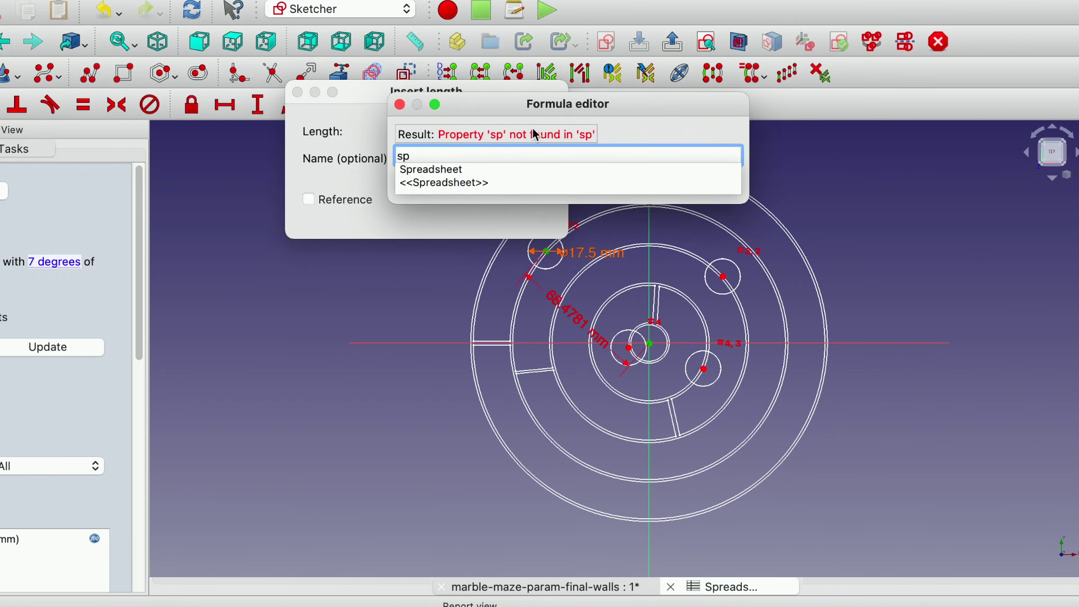
click(464, 171)
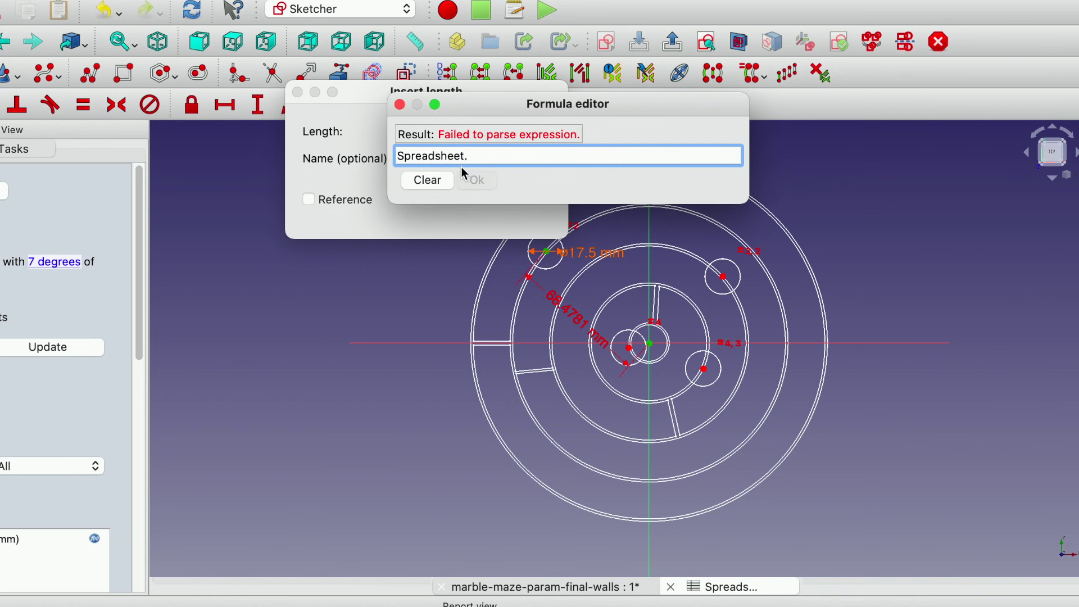
text(w3)
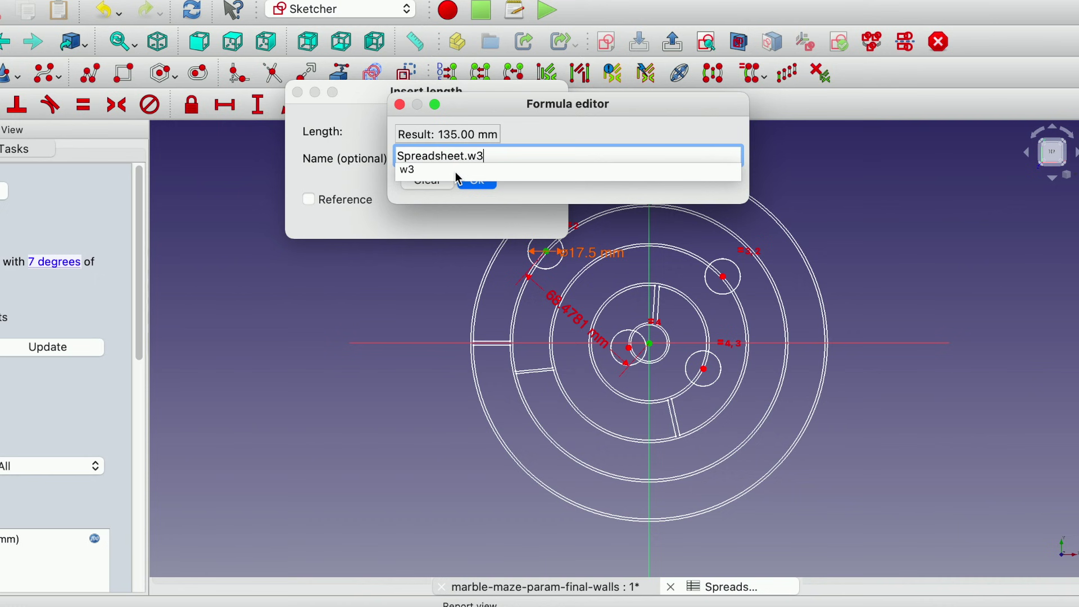
text(+(sp)
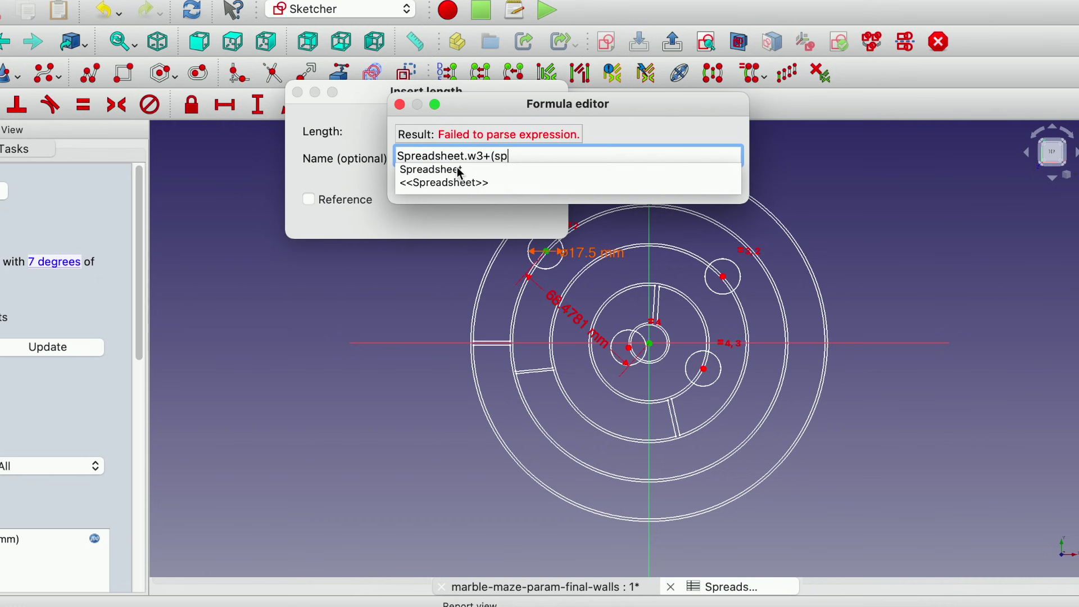
click(462, 172)
text(wallWidth)
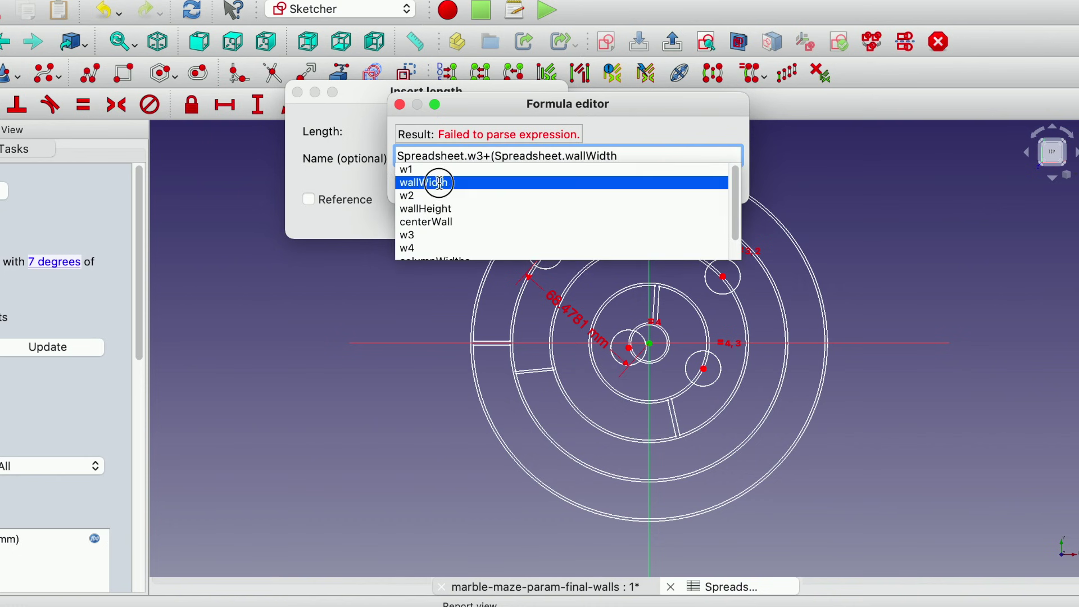
click(439, 181)
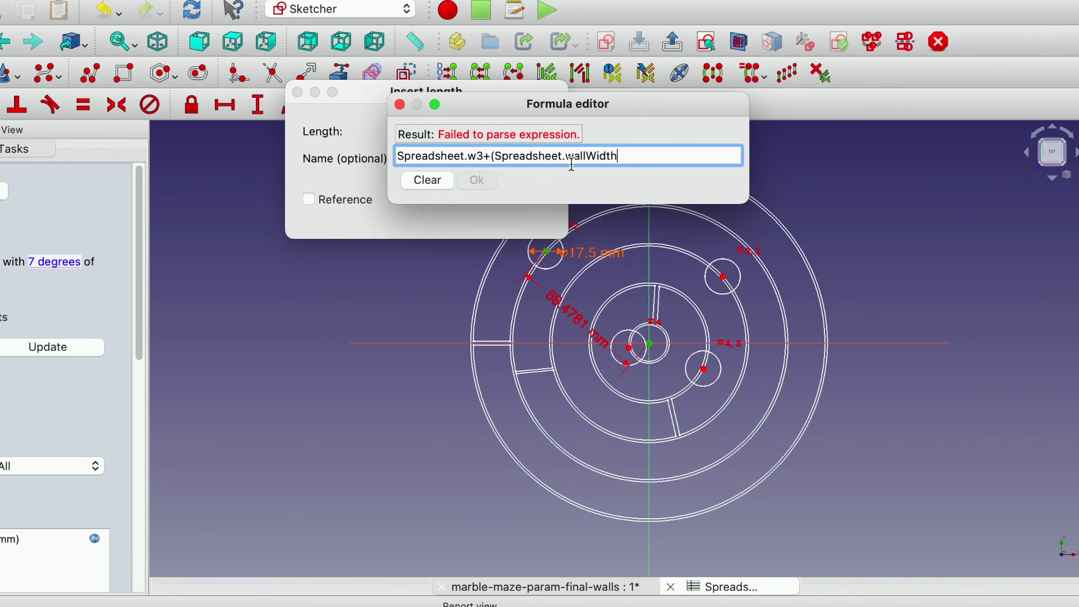
text(/2))
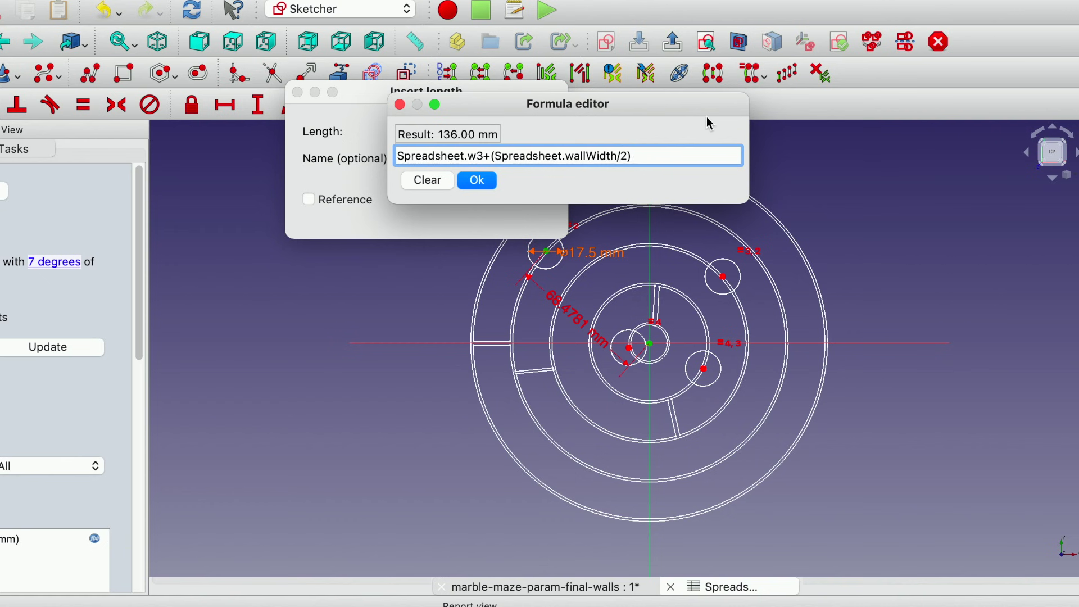
click(497, 183)
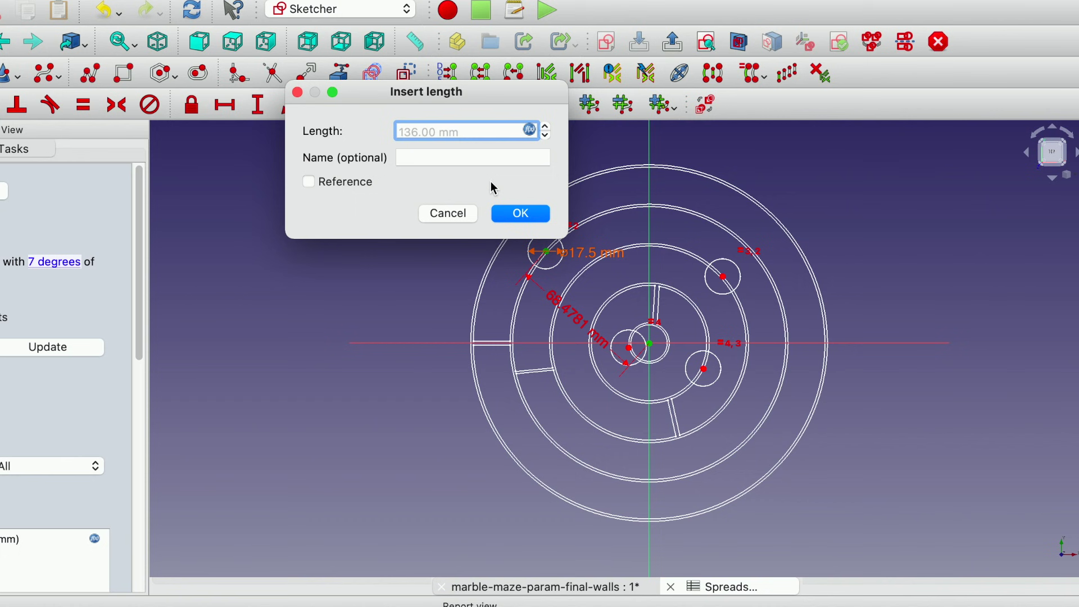
click(511, 216)
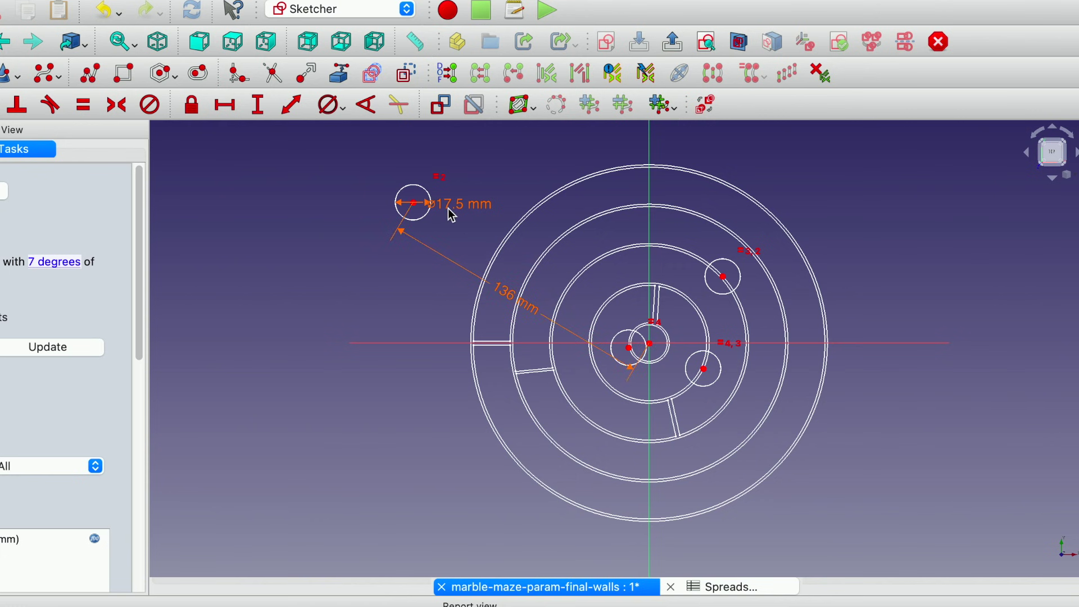
Step: Change the circle's distance formula to (Spreadsheet.w3 + Spreadsheet.wallWidth / 2)/2 and slide the circle around its ring wall
click(506, 296)
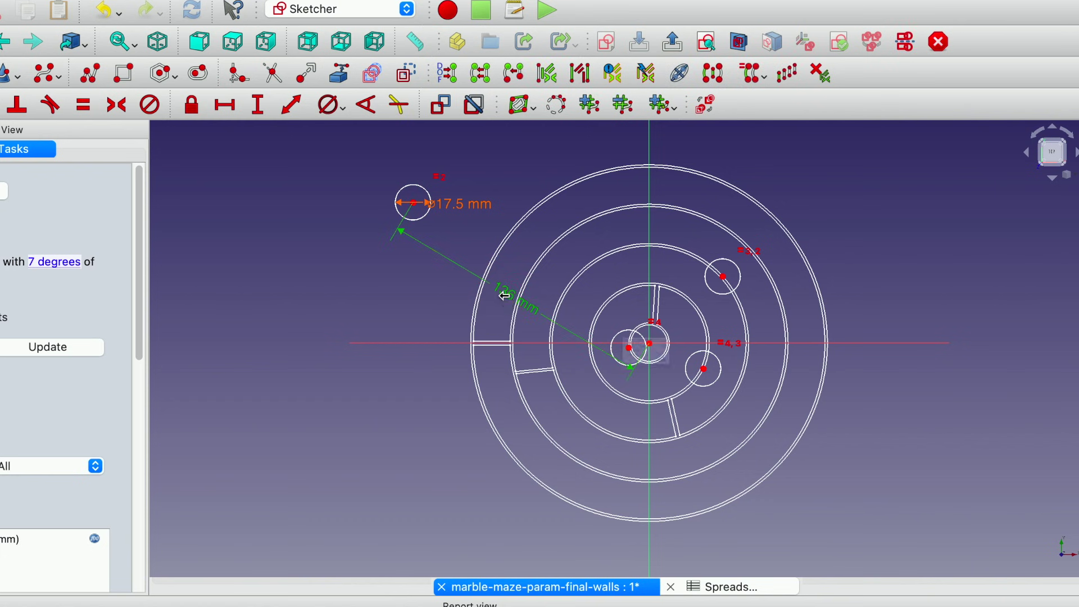
double_click(505, 296)
click(749, 320)
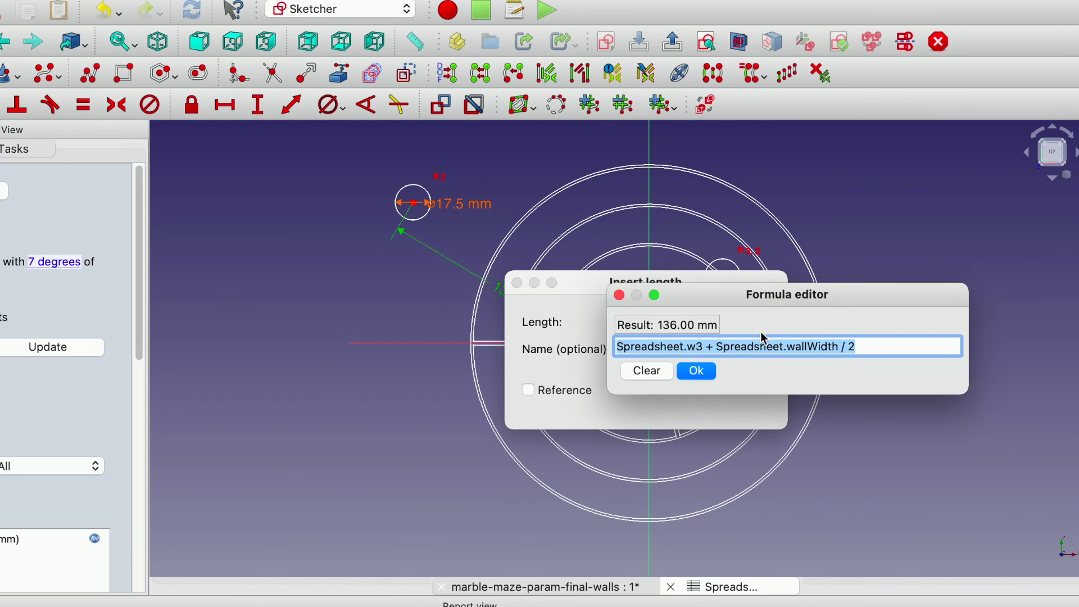
click(888, 345)
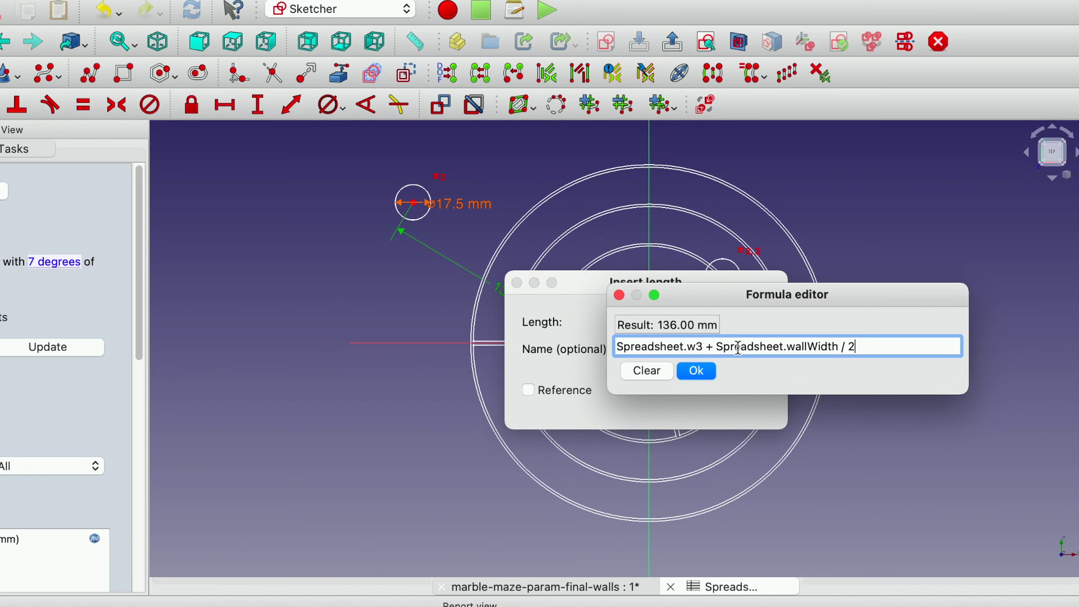
click(619, 346)
text(()
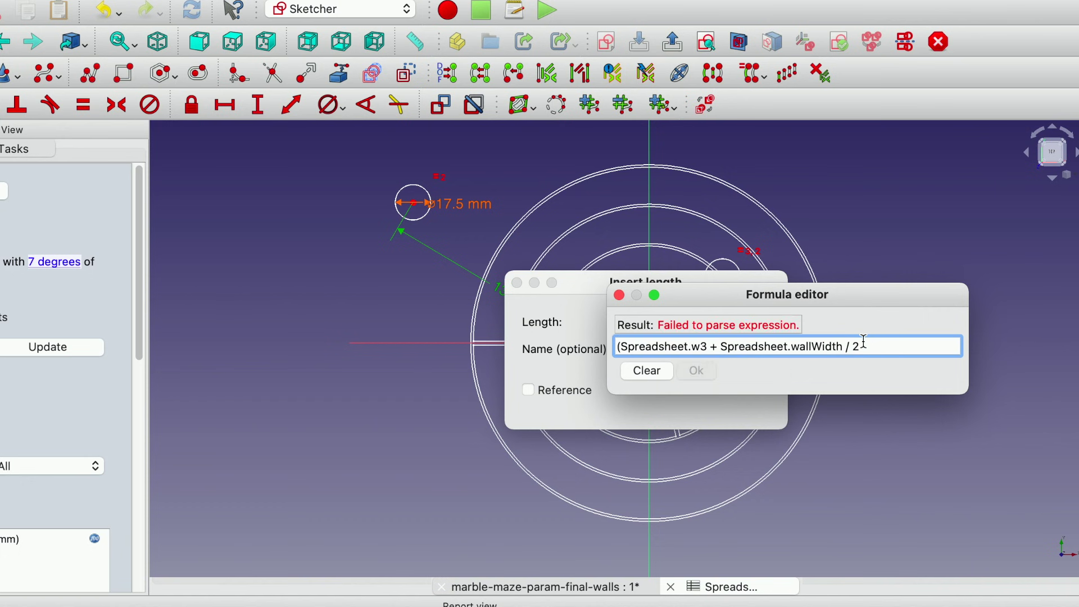
text())
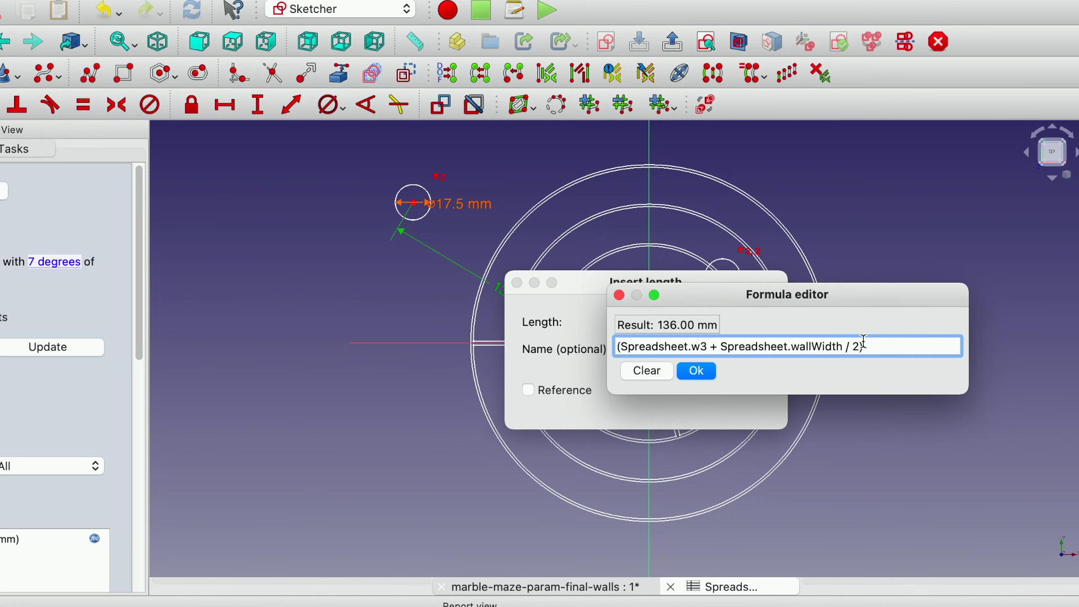
text(/2)
click(710, 381)
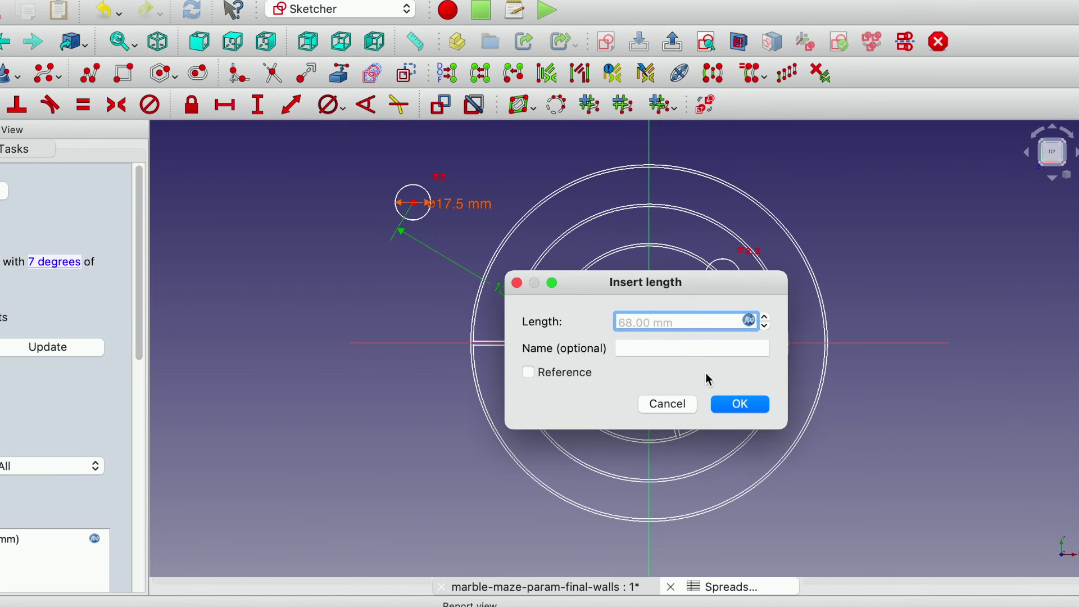
click(737, 403)
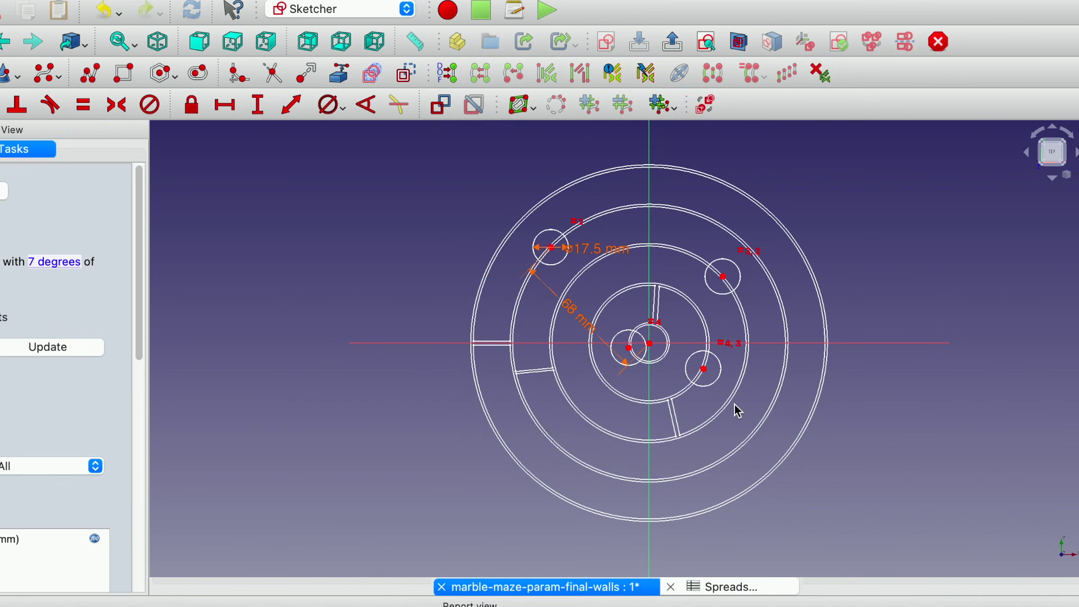
drag(558, 250, 471, 413)
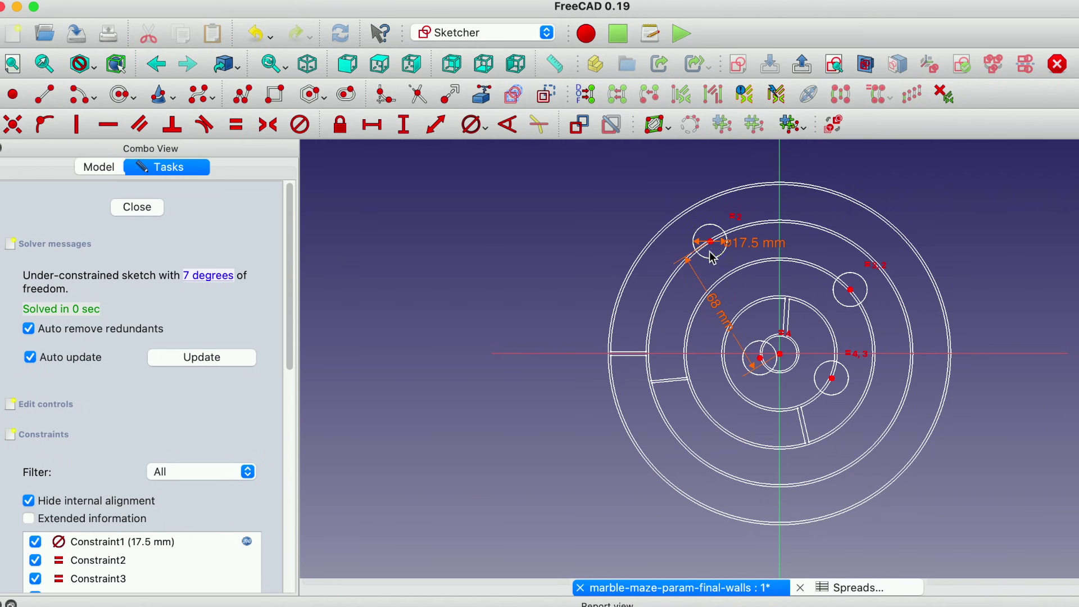
drag(715, 245, 662, 289)
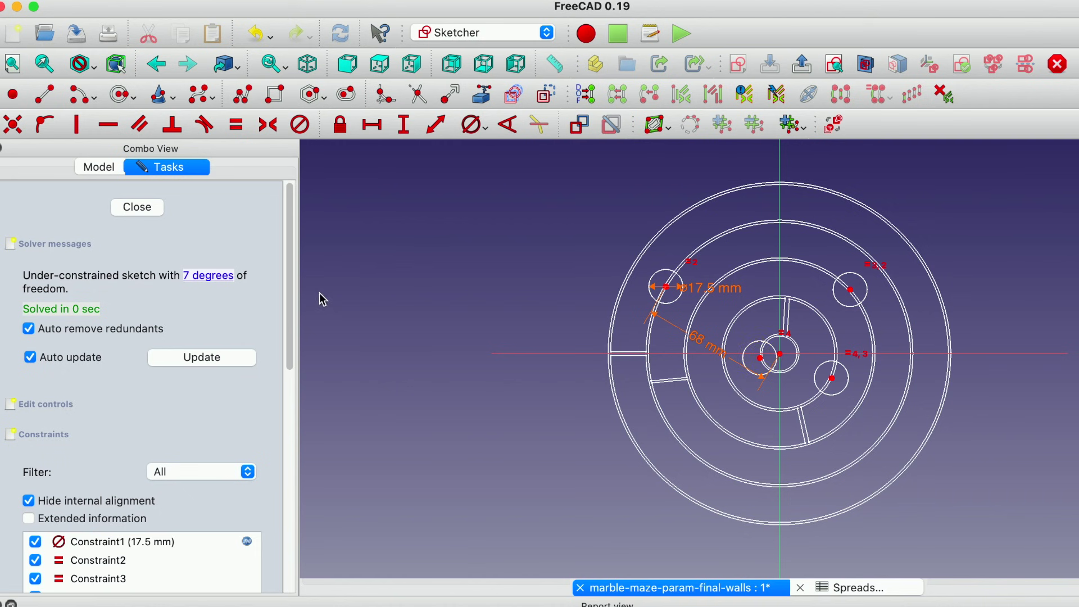
Step: Draw a line from the origin through the dimensioned circle's centre to a point beyond the outermost ring wall
click(46, 97)
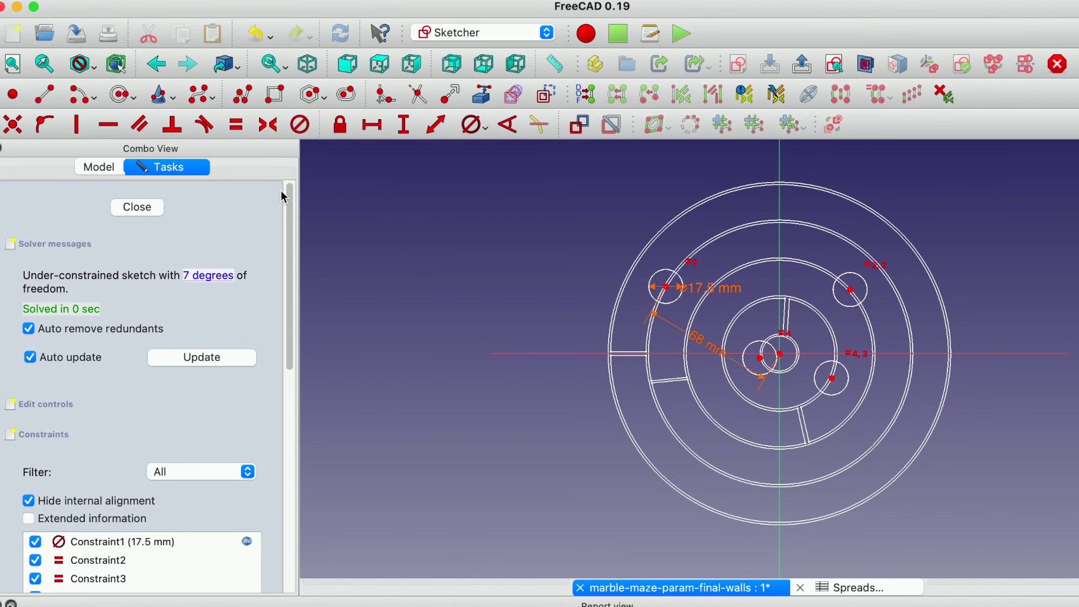
click(781, 354)
click(575, 230)
right_click(575, 232)
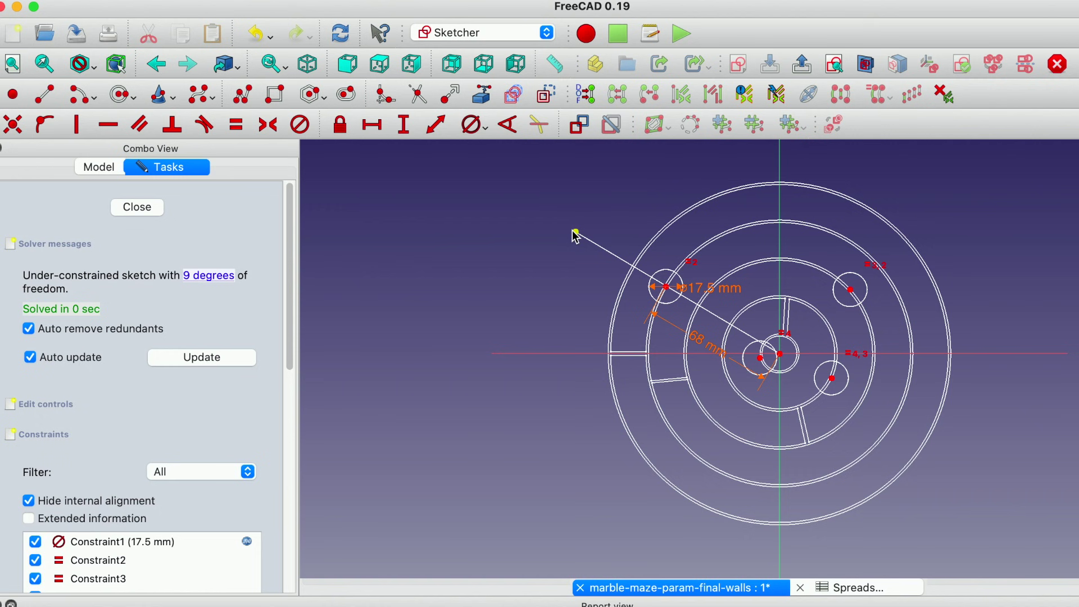
Step: Constrain the dimensioned circle's centre onto the radial line and swing the line's free end to test the rotation
click(667, 288)
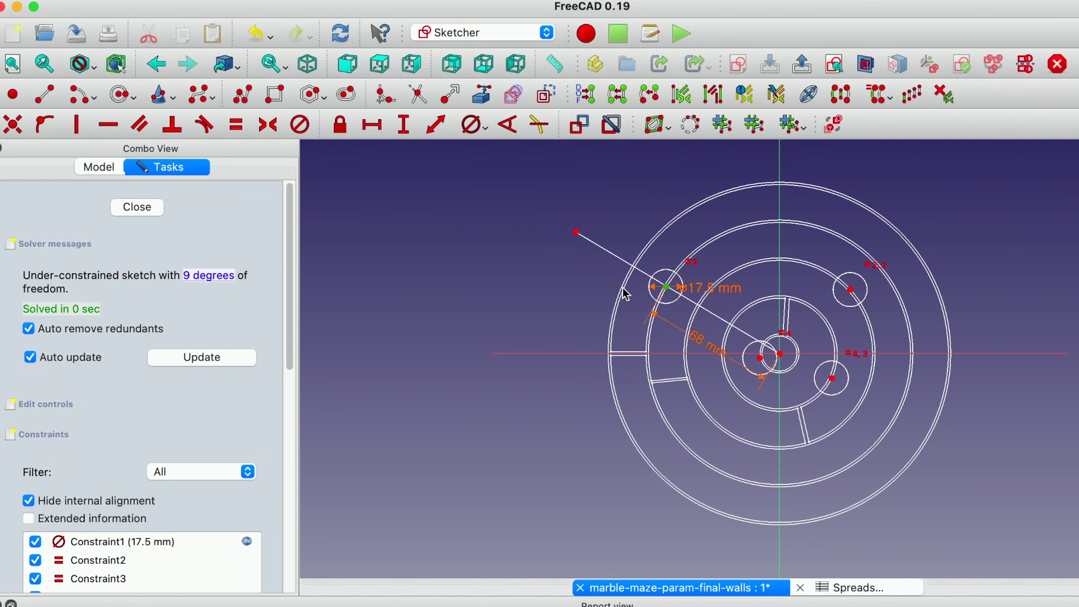
click(608, 254)
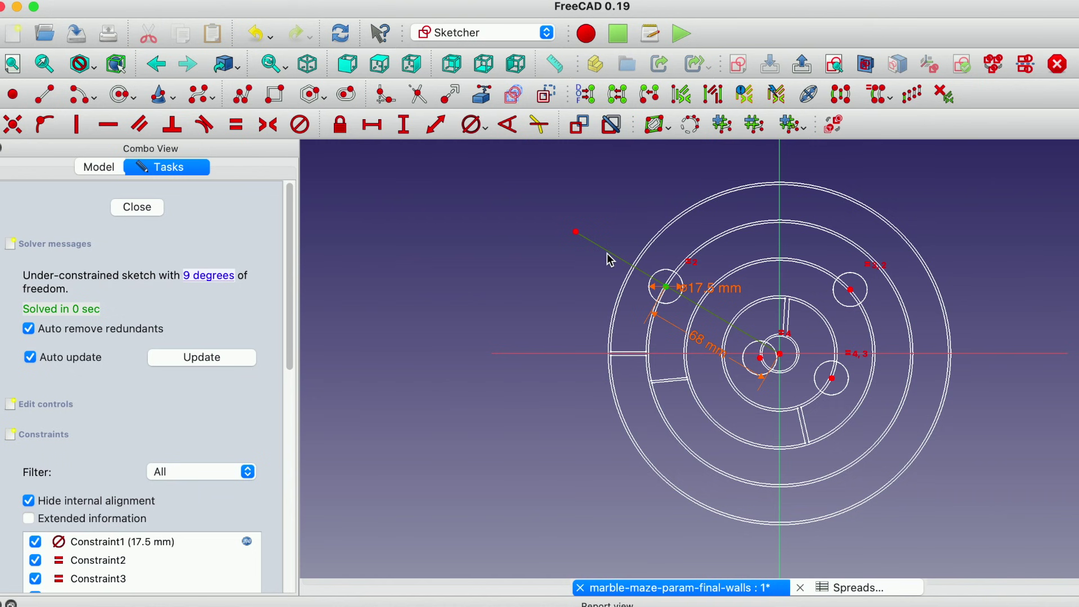
click(44, 126)
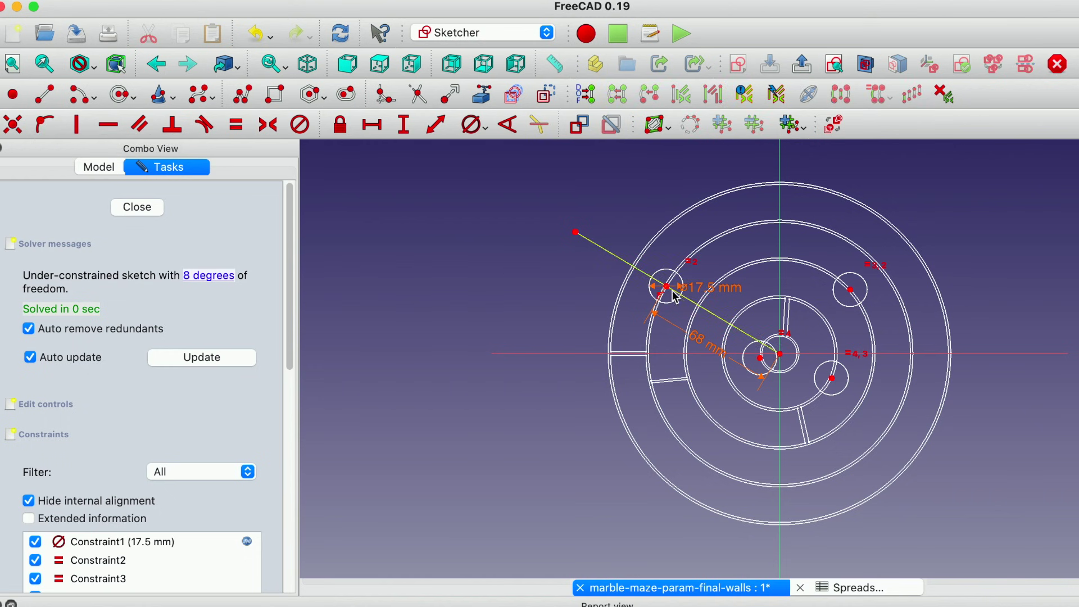
drag(577, 233, 599, 204)
drag(607, 206, 549, 233)
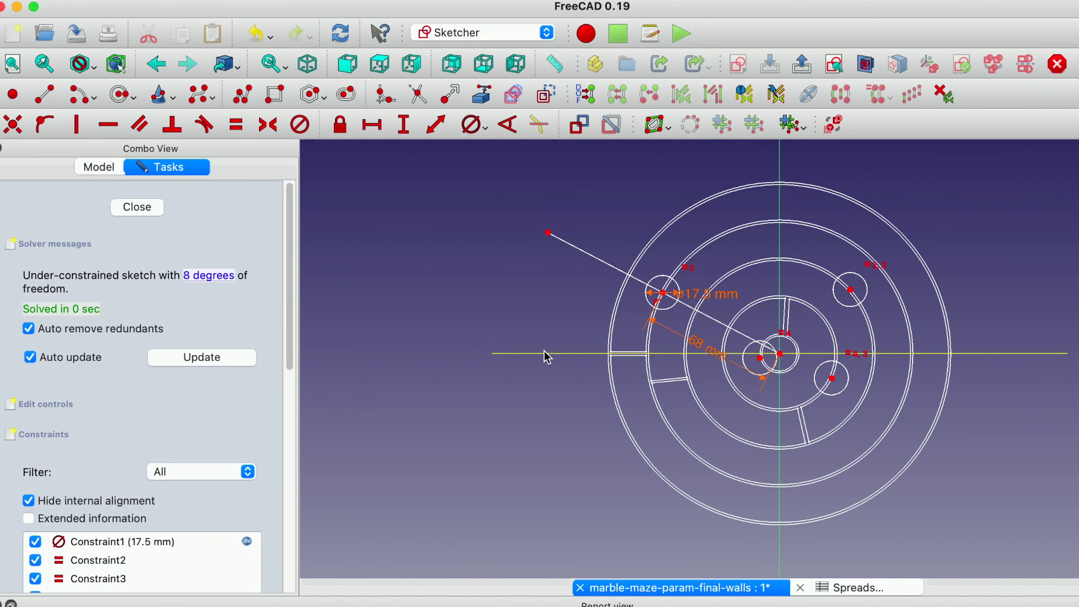
Step: Constrain the angle between the radial line and the horizontal axis to 150° and move its label outside the rings
click(588, 260)
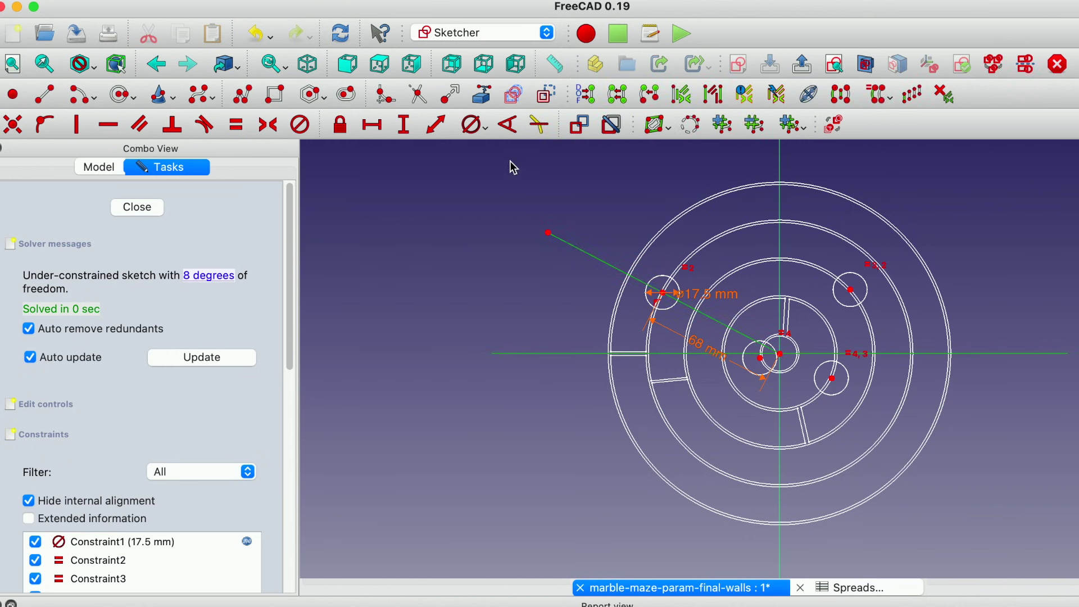
click(510, 123)
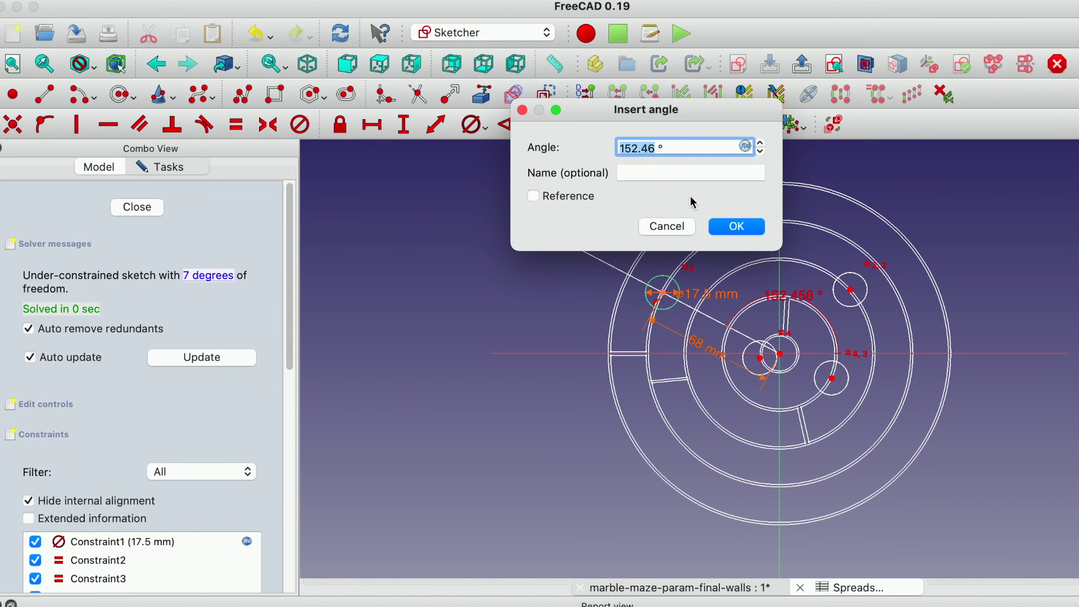
text(15)
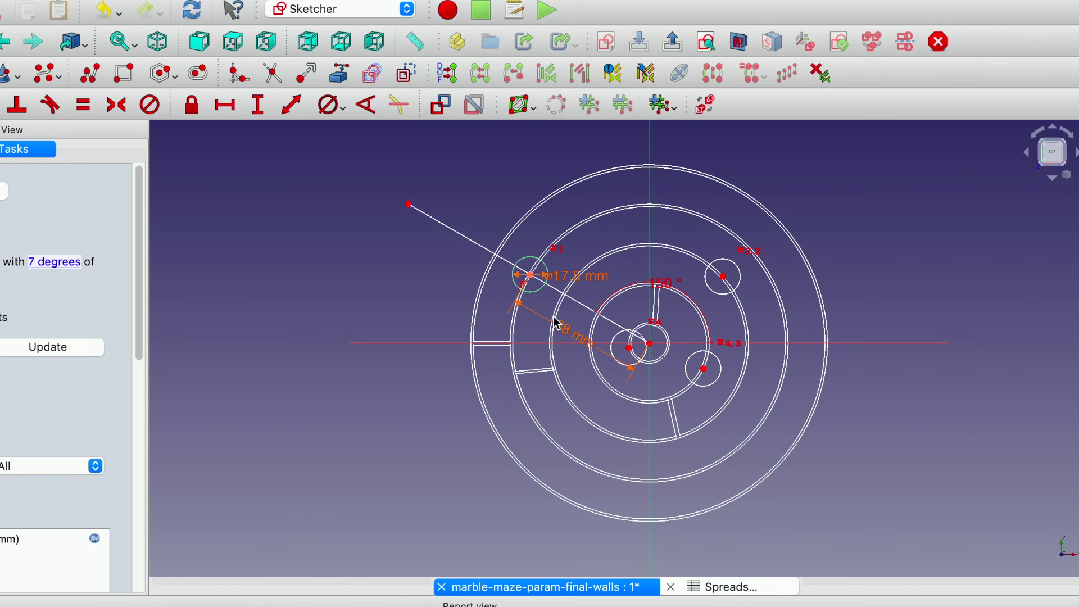
drag(661, 284, 450, 282)
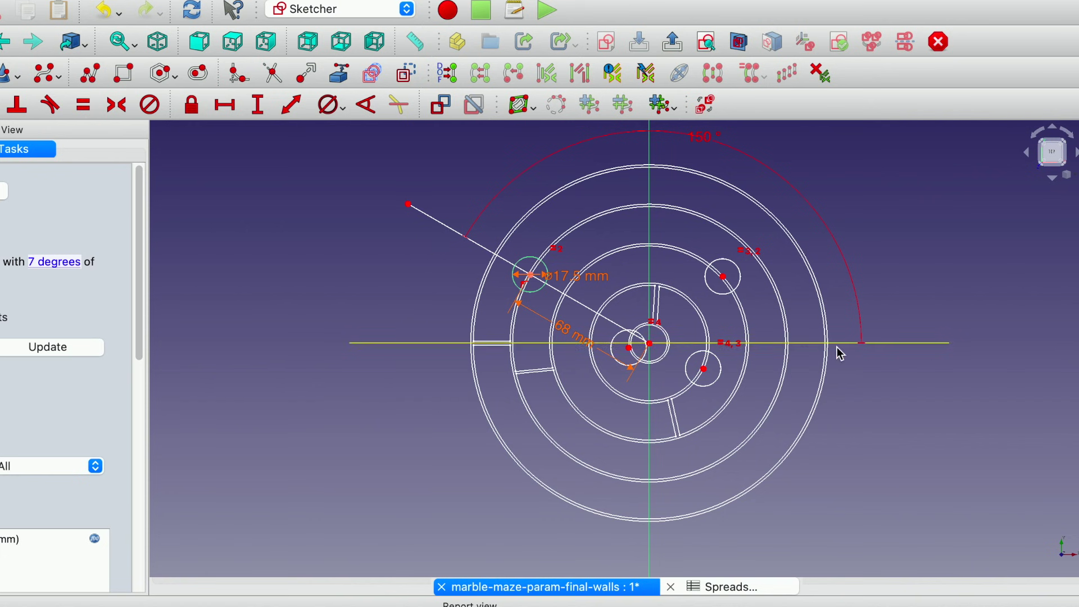
Step: Test the radial line's angle constraint at 30° and at 60°
double_click(710, 148)
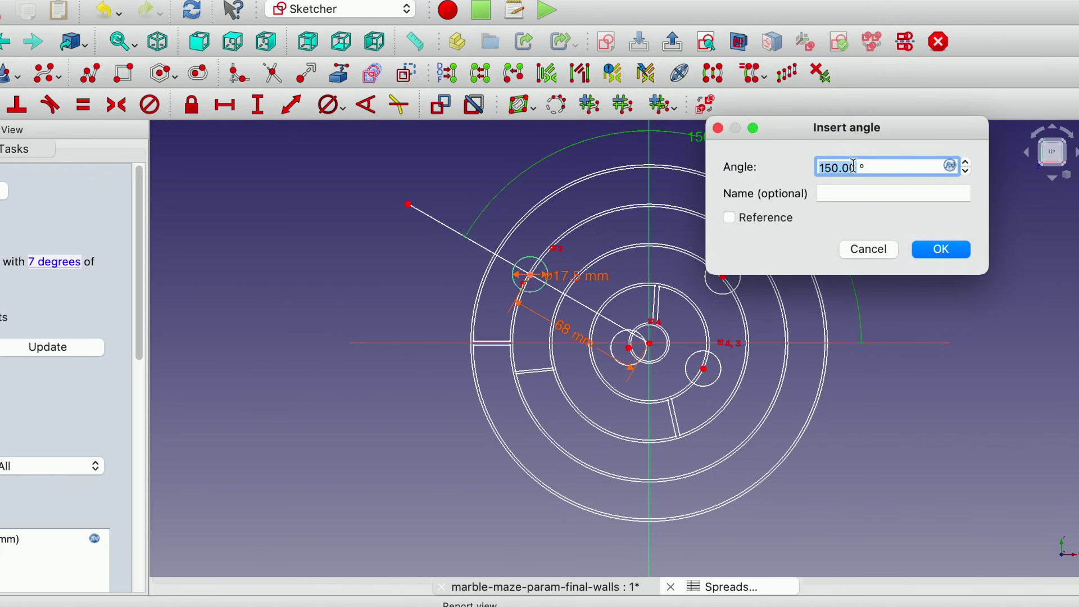
text(30)
key(Return)
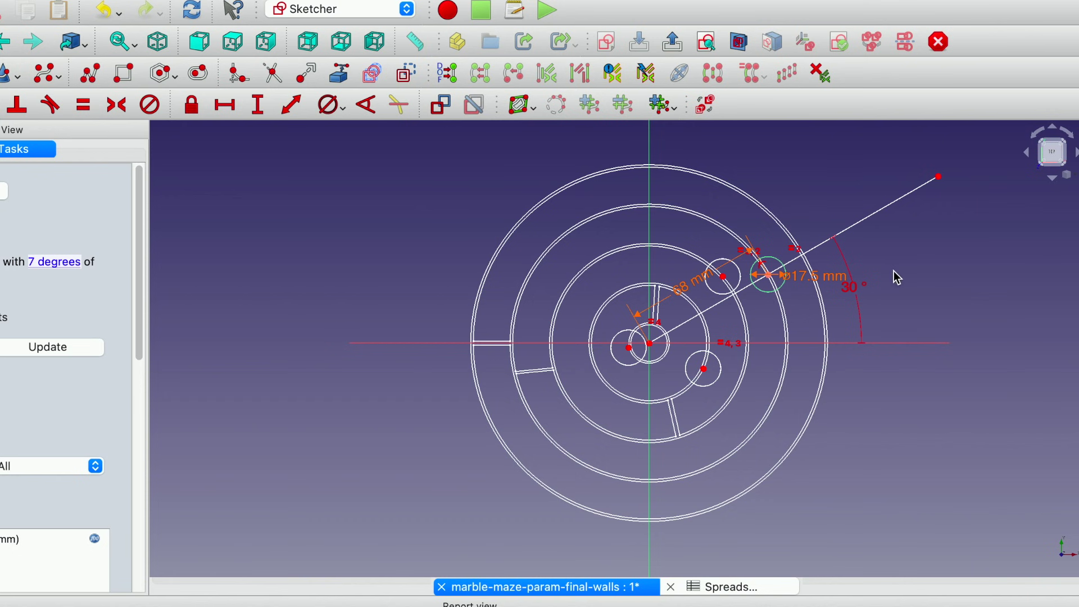
click(850, 289)
double_click(851, 291)
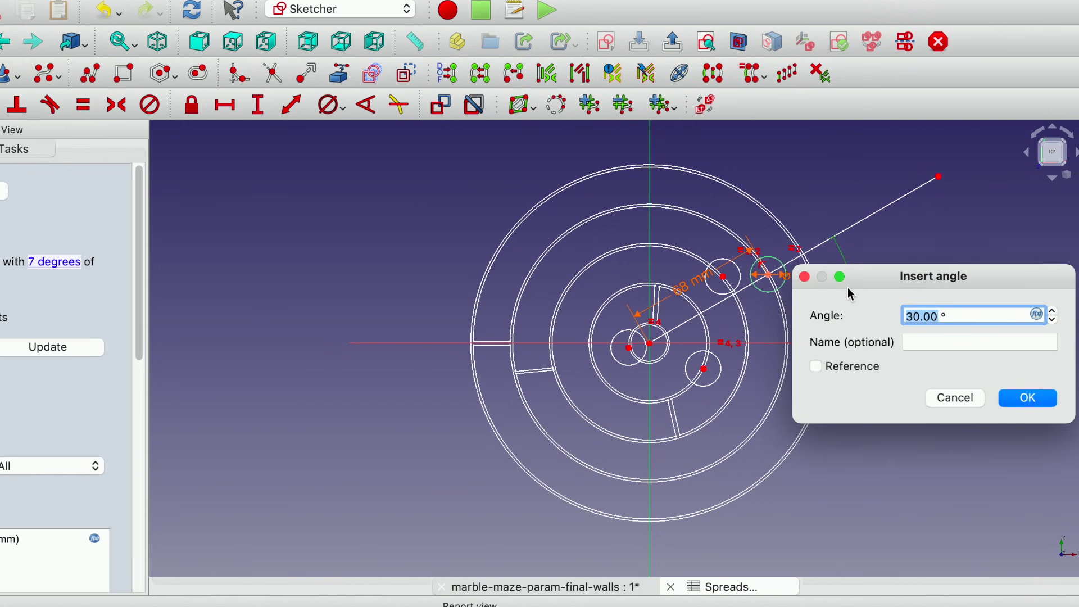
text(60)
key(Return)
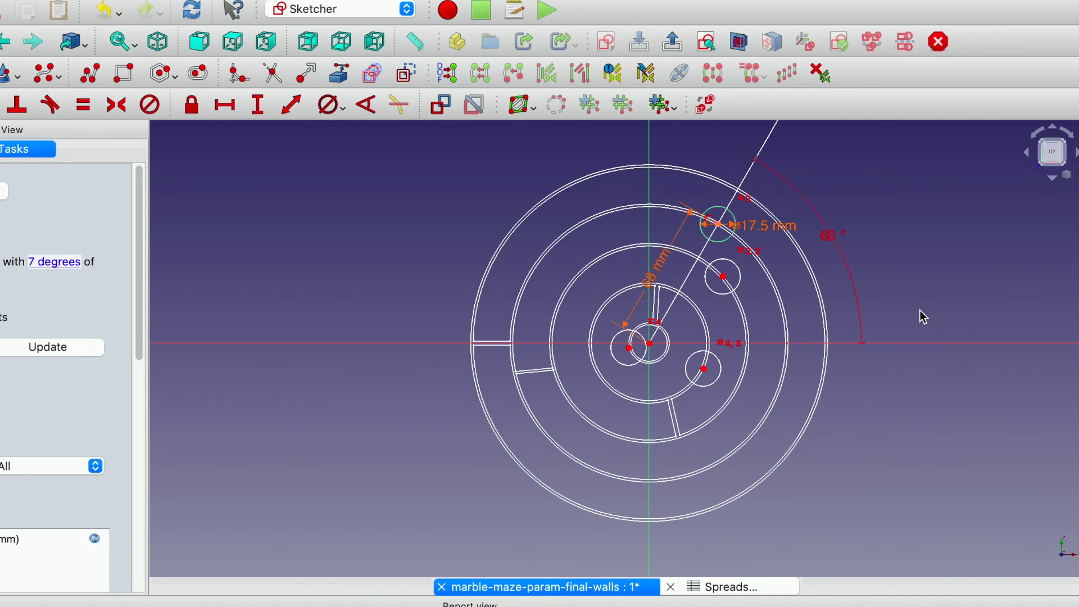
Step: Set the radial line's angle to 100°, test whether the circle can still be moved, and close the sketch
double_click(834, 240)
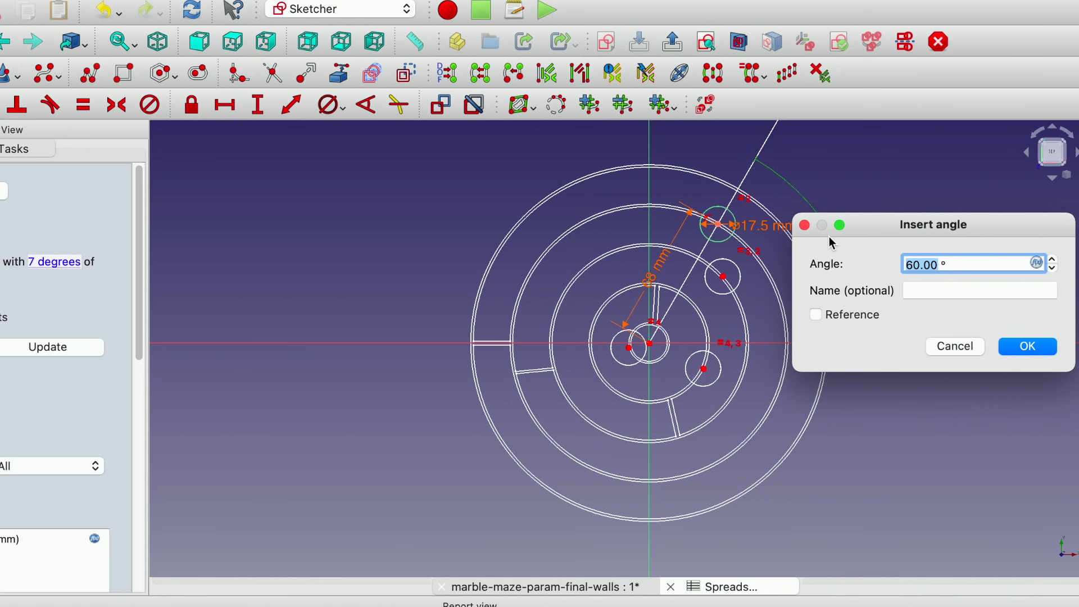
text(10)
key(Return)
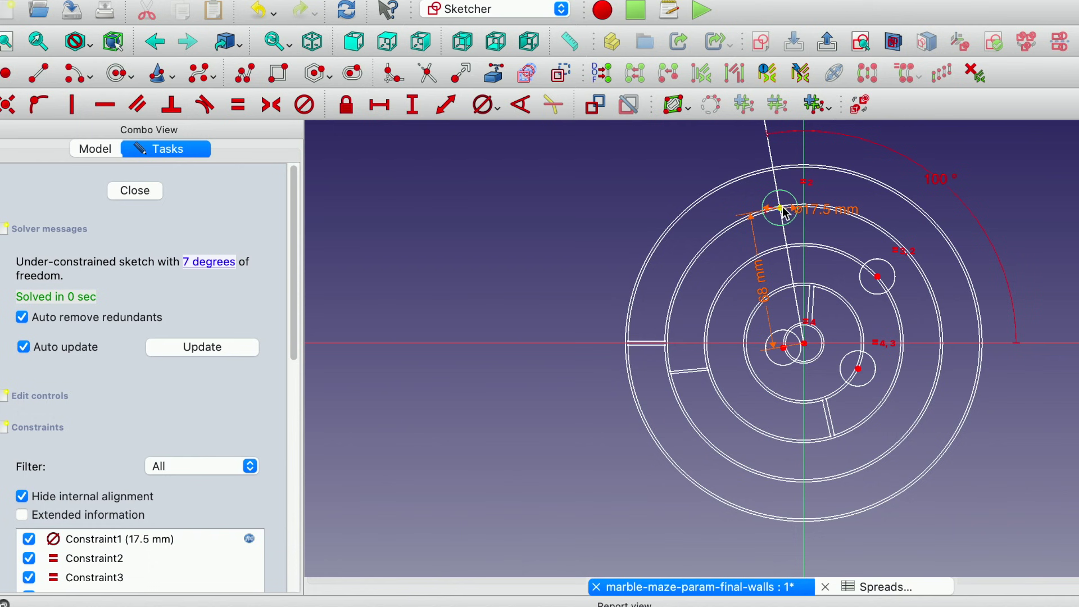
drag(785, 212, 766, 197)
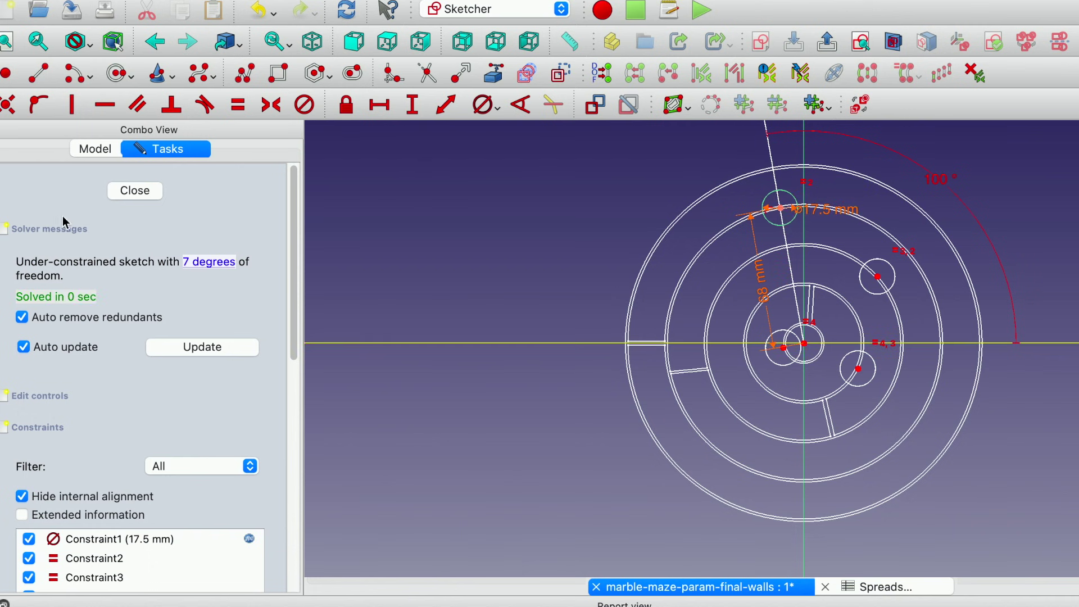
click(145, 192)
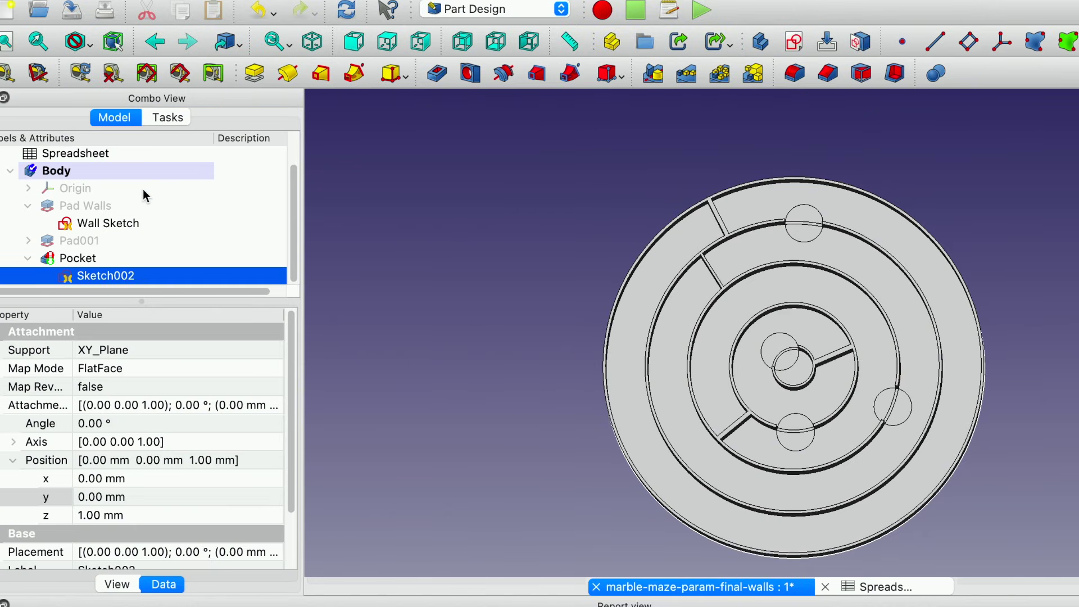
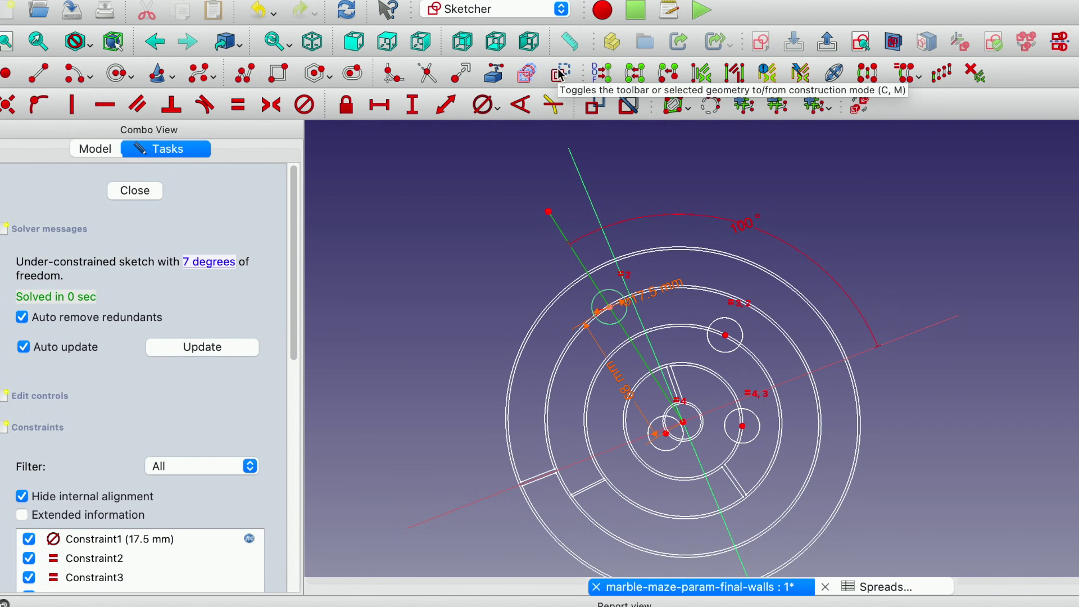
Step: Convert the radial line to construction geometry and close the pocket's circle sketch
click(560, 73)
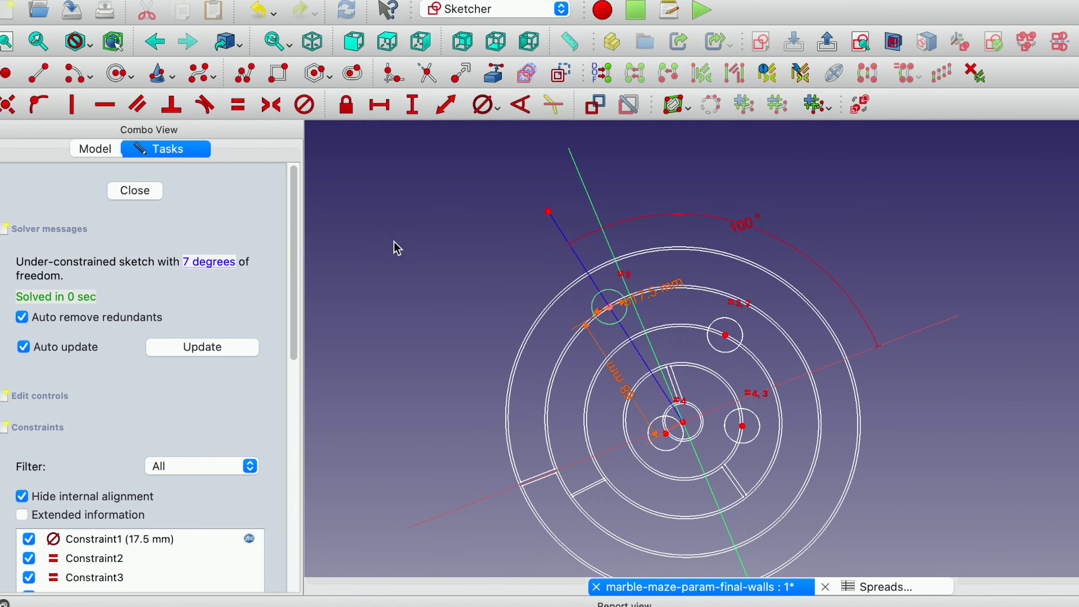
click(135, 191)
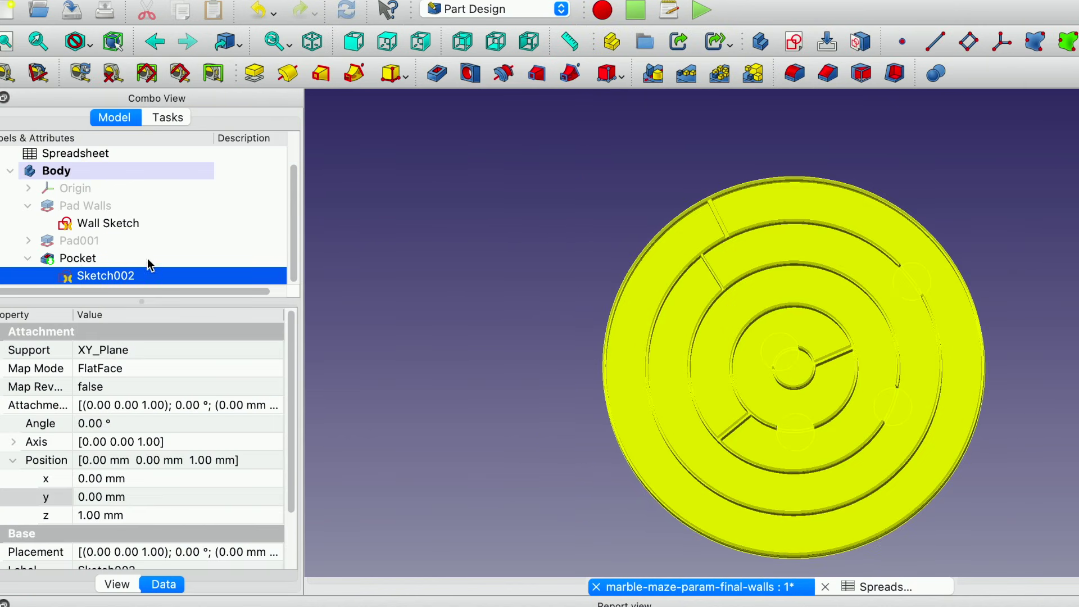
middle_drag(553, 325, 444, 285)
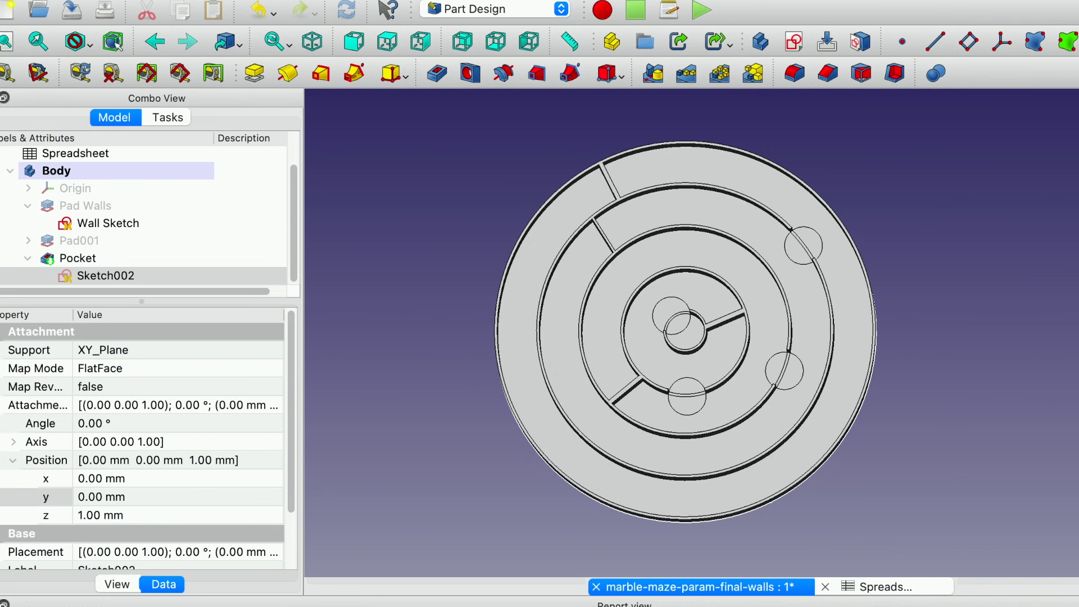
Step: Create a new sketch in the Body on the XY plane
click(95, 0)
click(435, 180)
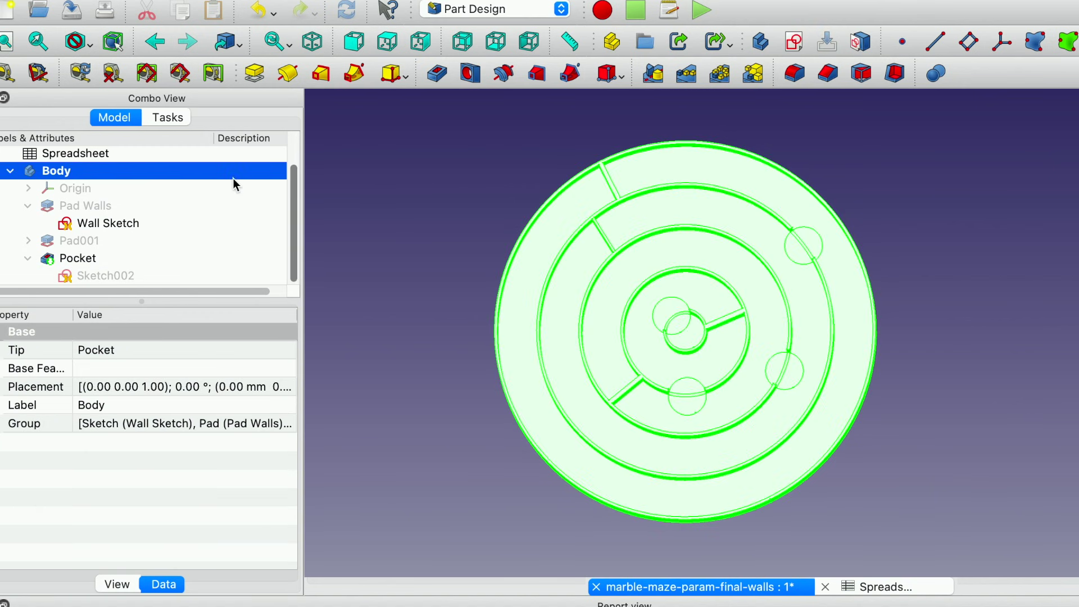
click(155, 120)
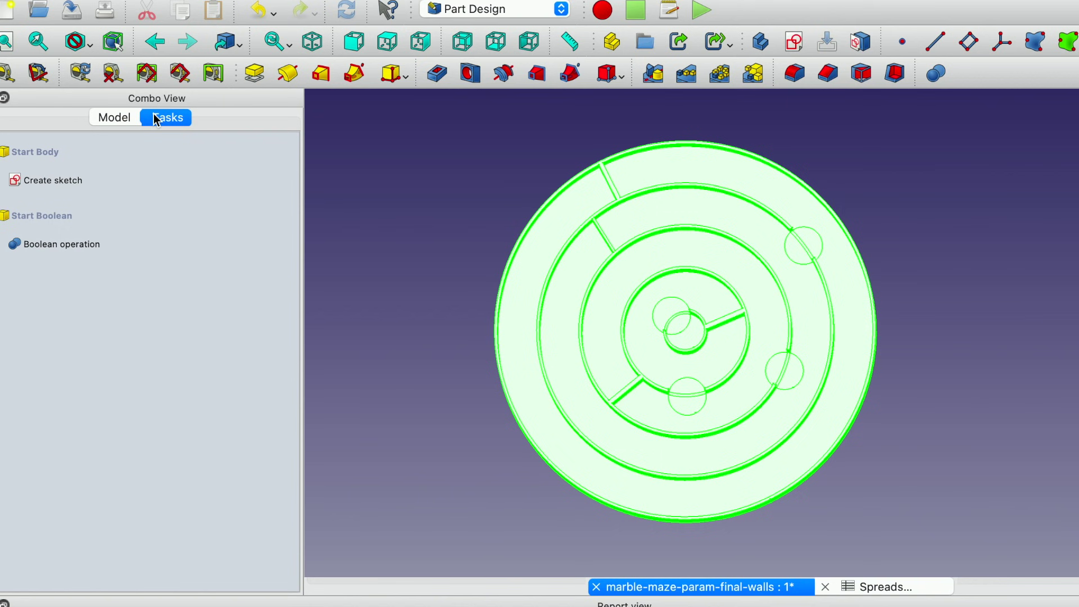
click(51, 182)
click(96, 235)
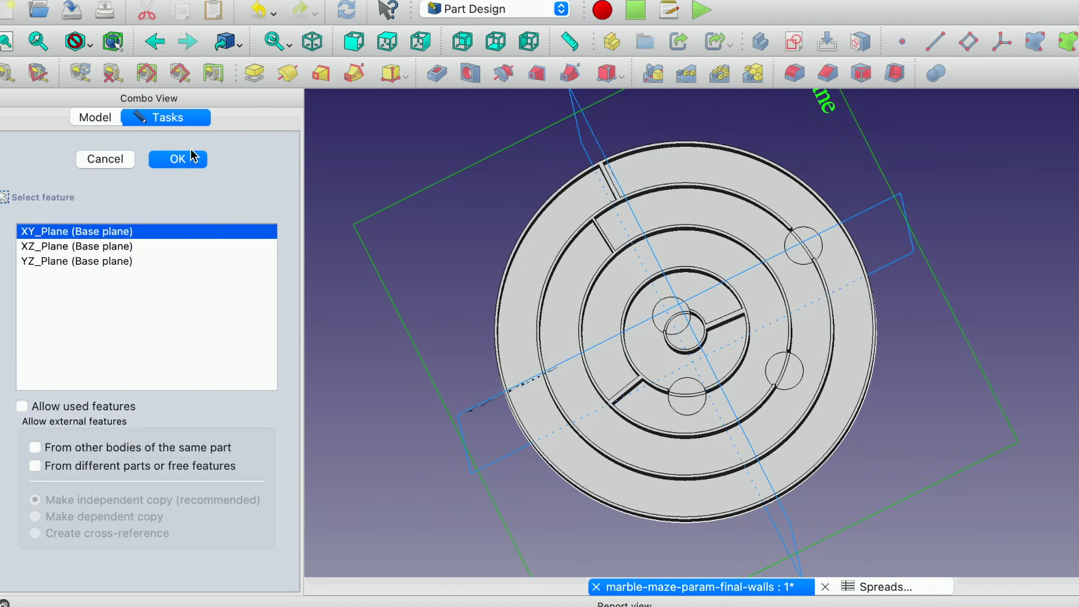
click(178, 161)
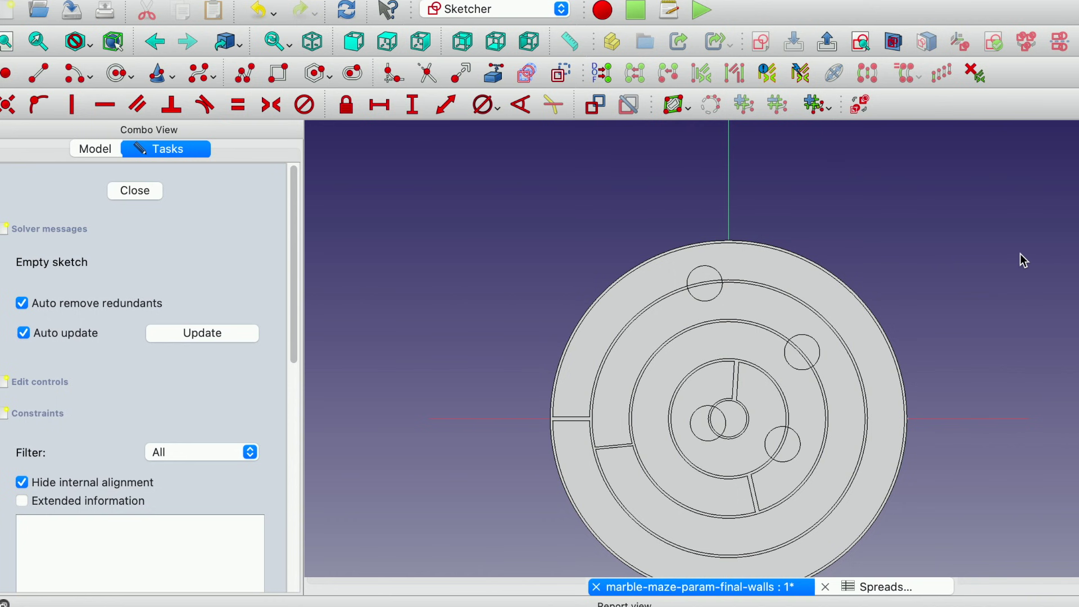
Step: Hide the Pocket and show its Sketch002 opening circles as reference for the new sketch
middle_drag(897, 366, 840, 297)
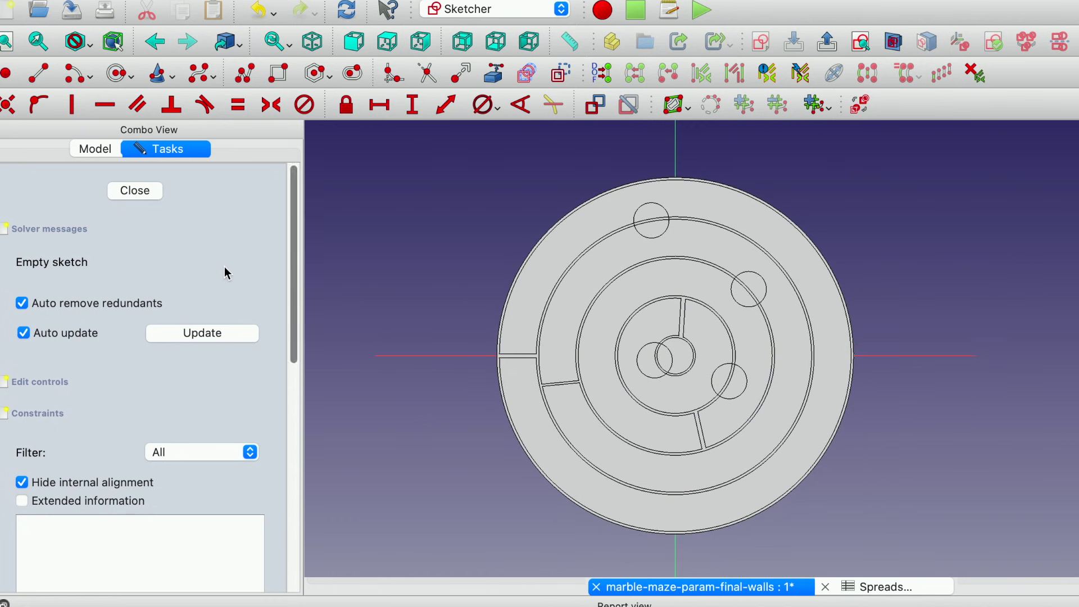
click(100, 150)
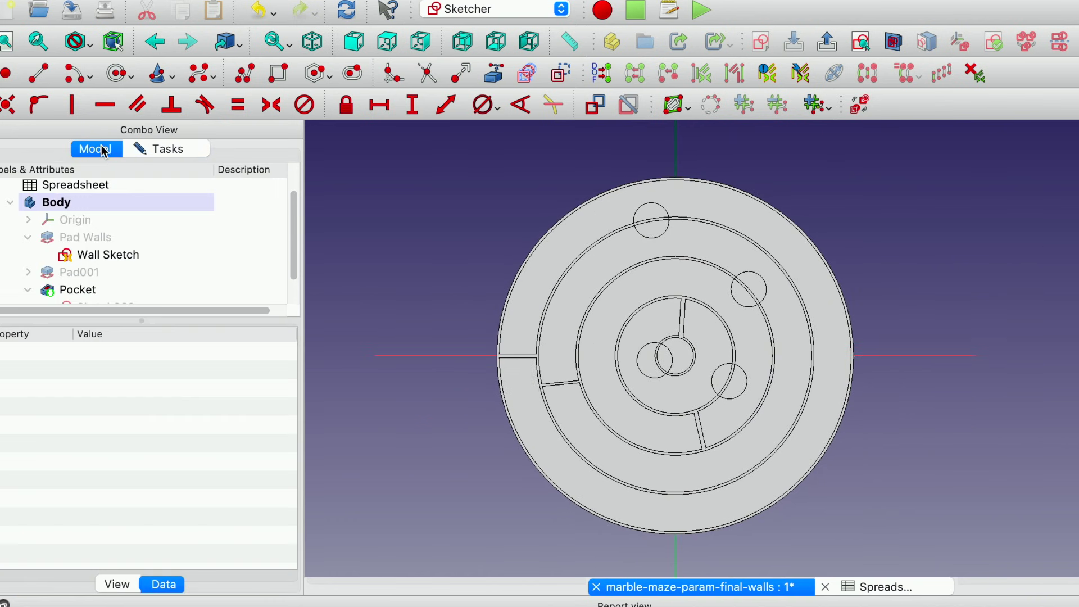
click(89, 289)
key(space)
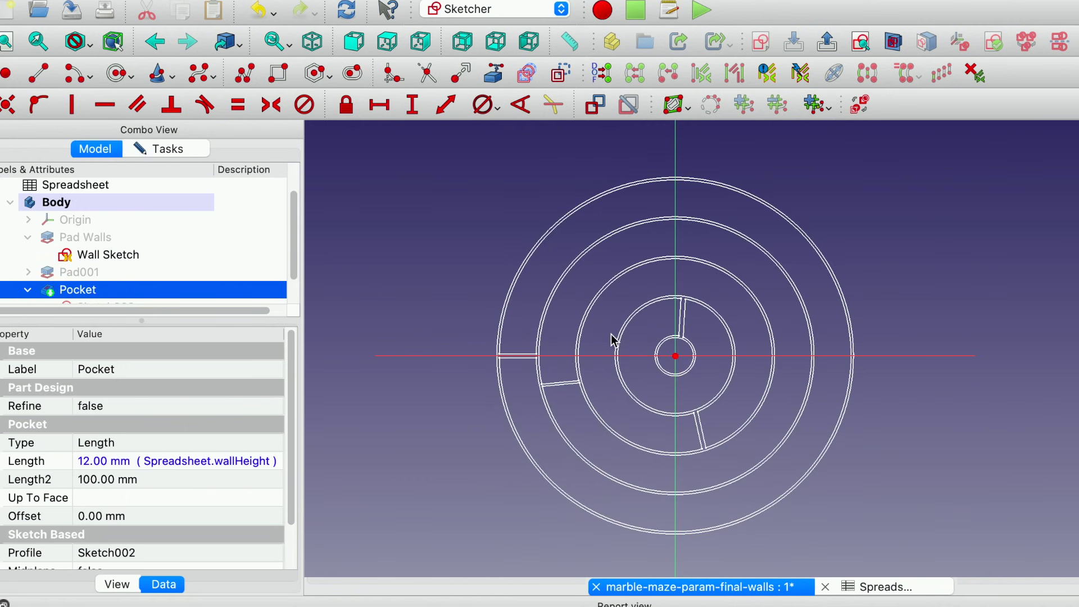
drag(295, 231, 291, 284)
click(130, 279)
key(space)
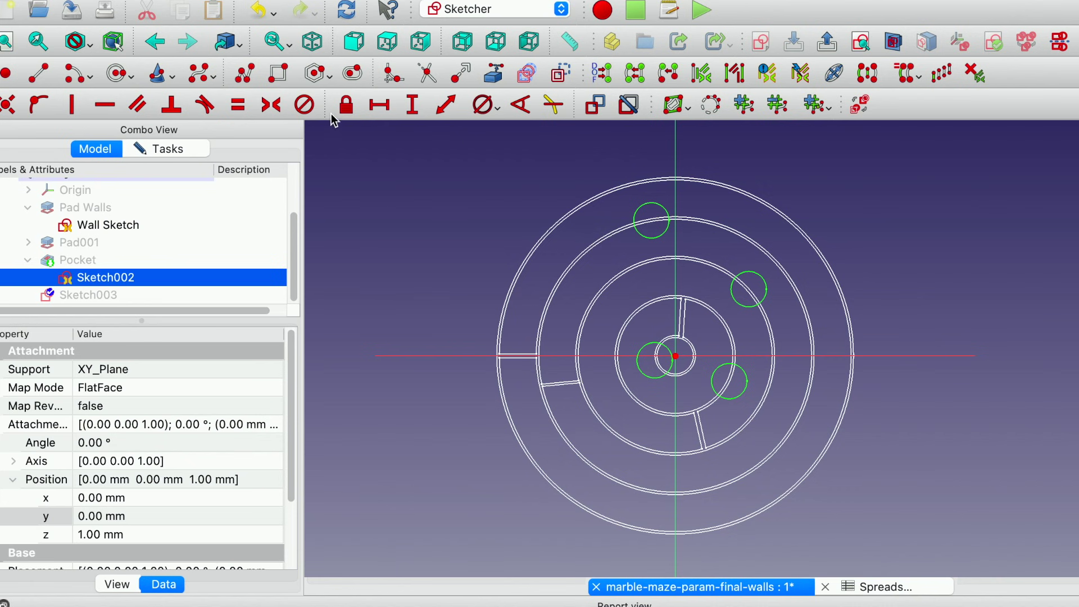
Step: Draw three circles in the new sketch, one in each of the three outermost corridors on the maze's left half
click(118, 77)
click(537, 269)
click(552, 279)
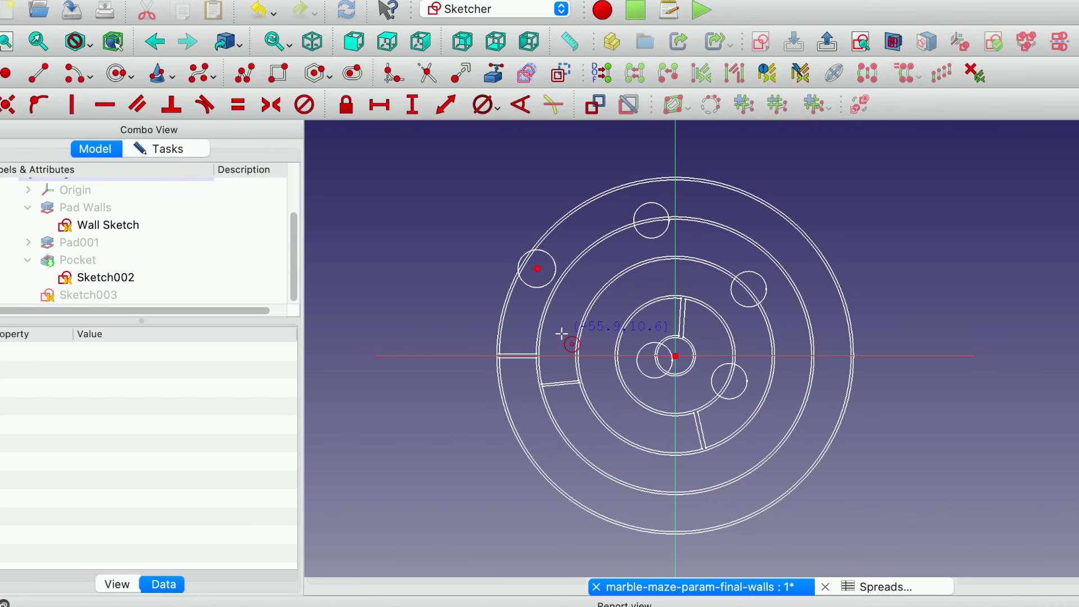
click(600, 445)
click(589, 434)
click(632, 291)
click(642, 301)
right_click(1059, 409)
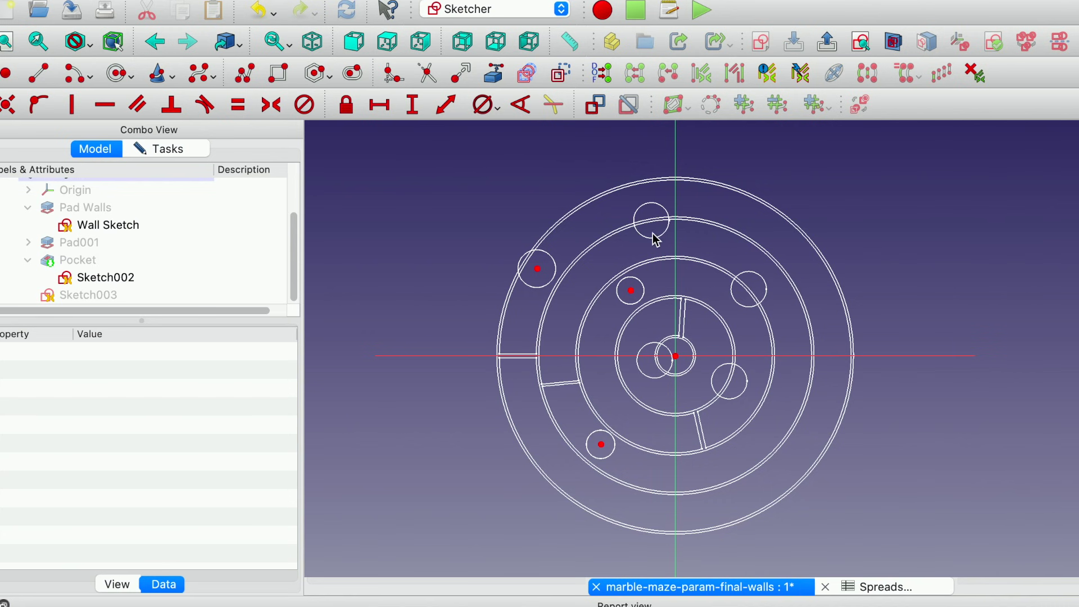
Step: Reposition the three new circles to the lower-left outermost, upper-left second and lower-left third corridors, and select the second corridor's circle
drag(537, 269, 523, 410)
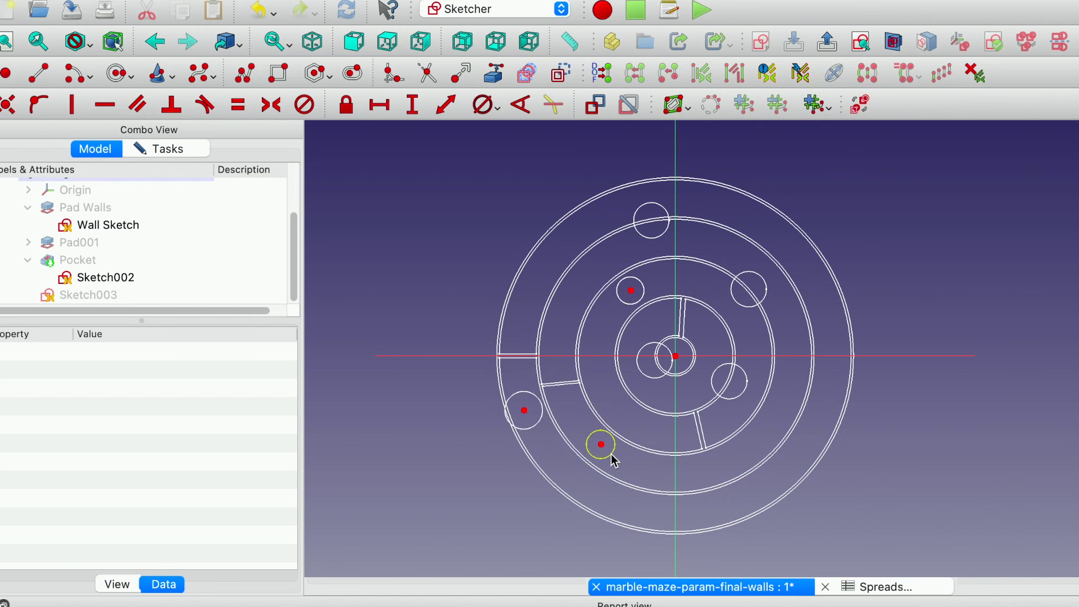
drag(602, 444, 613, 259)
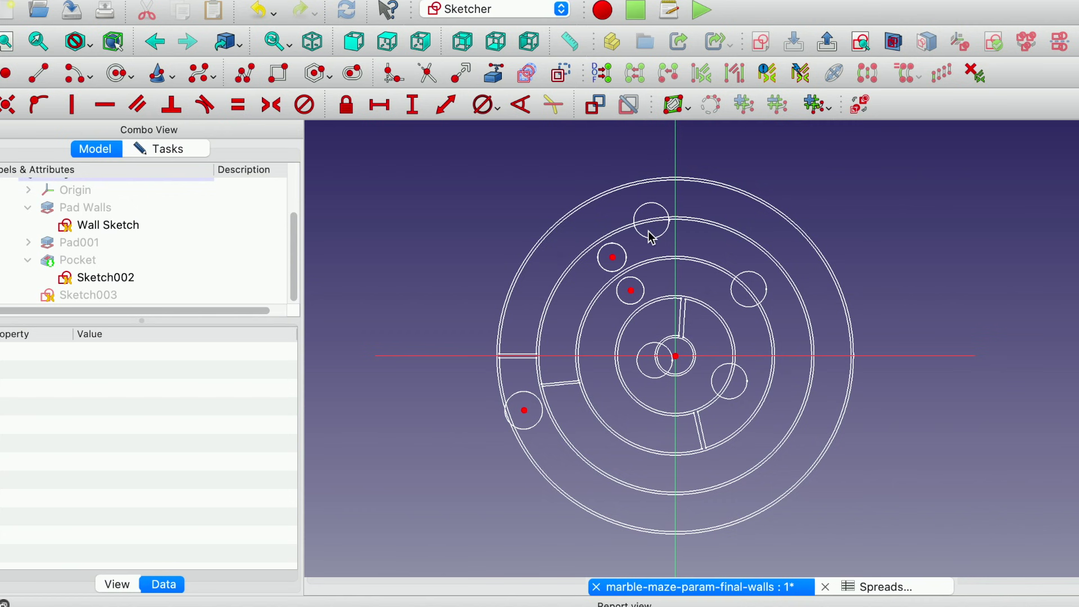
mouse_move(631, 291)
mouse_down()
mouse_move(689, 285)
mouse_move(759, 354)
mouse_move(730, 330)
mouse_move(597, 319)
mouse_move(613, 401)
mouse_up()
click(602, 266)
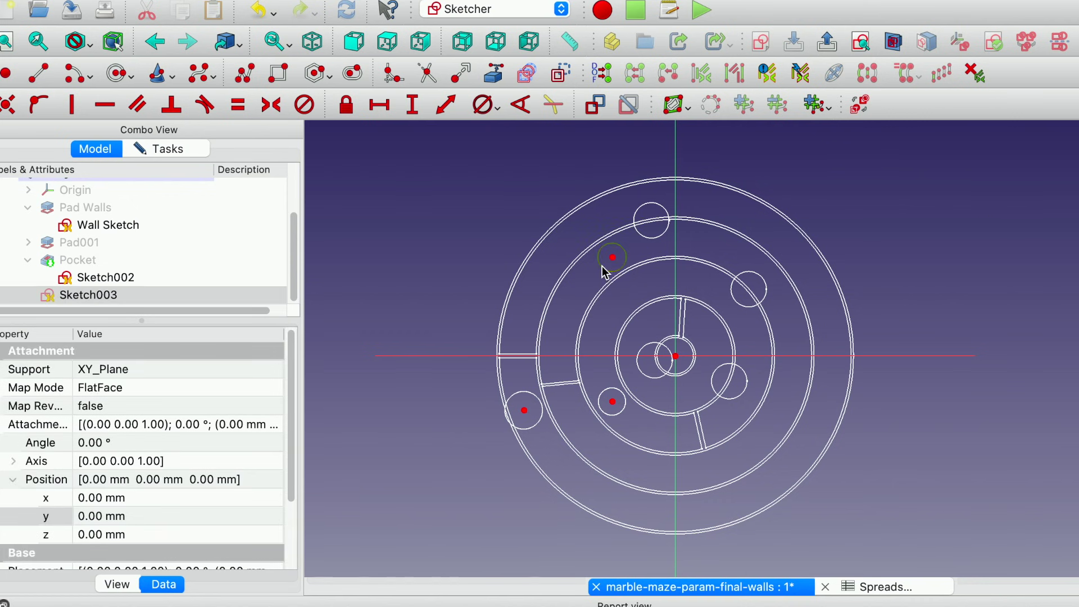
Step: Constrain the diameter of the second corridor's circle to the formula Spreadsheet.hole
click(497, 110)
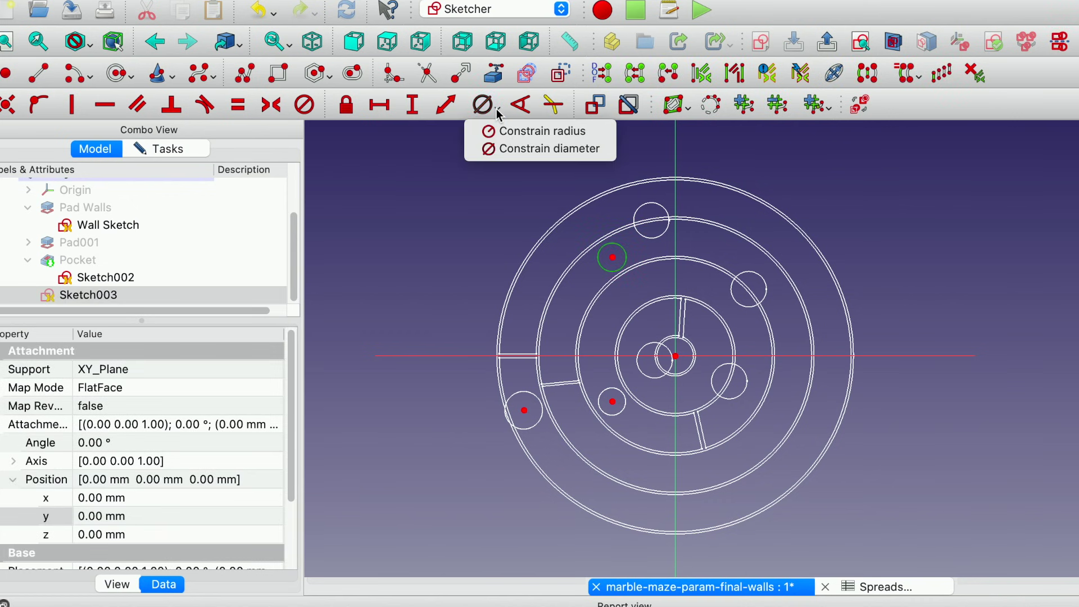
click(507, 149)
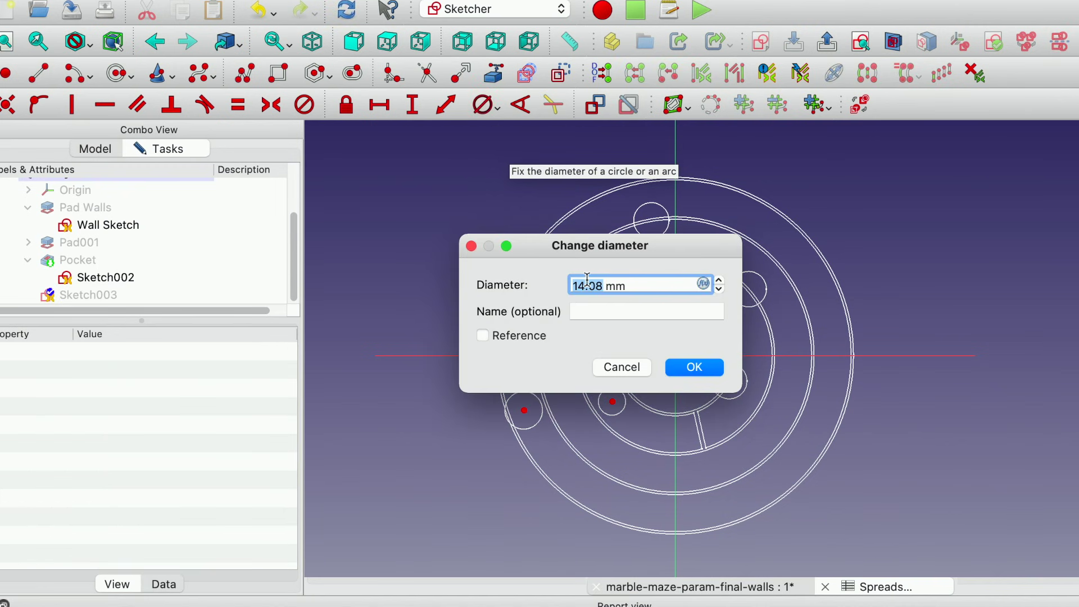
click(705, 282)
text(sp)
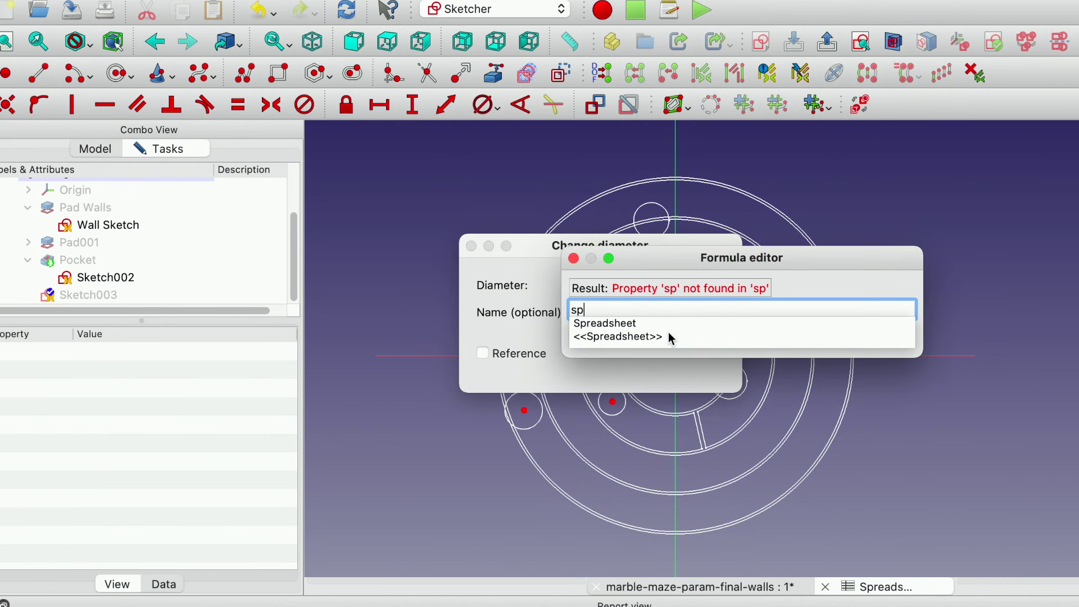
click(612, 326)
text(.)
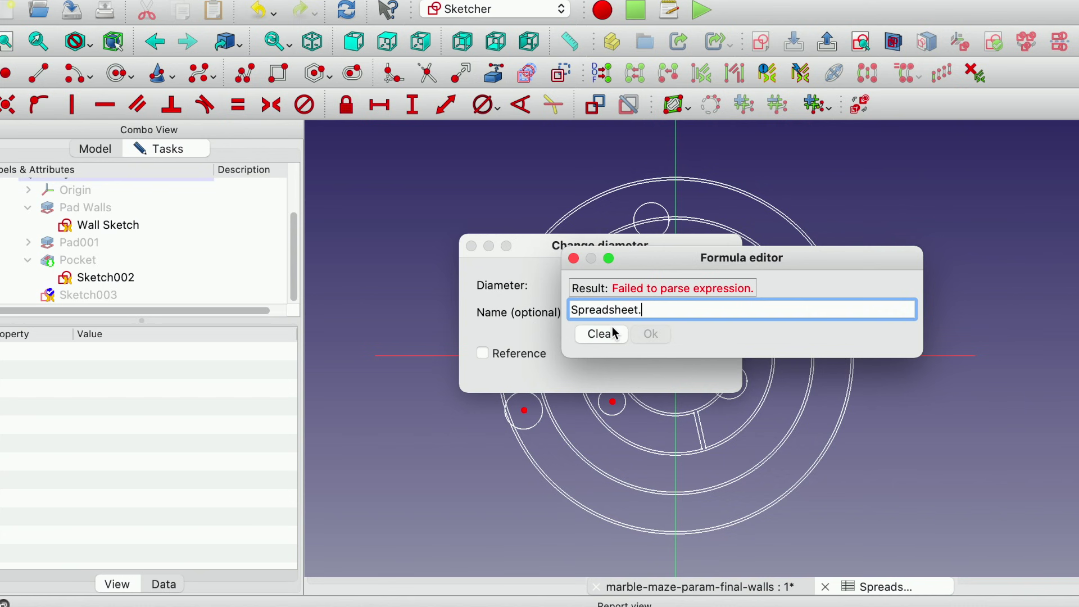
text(hol)
click(619, 325)
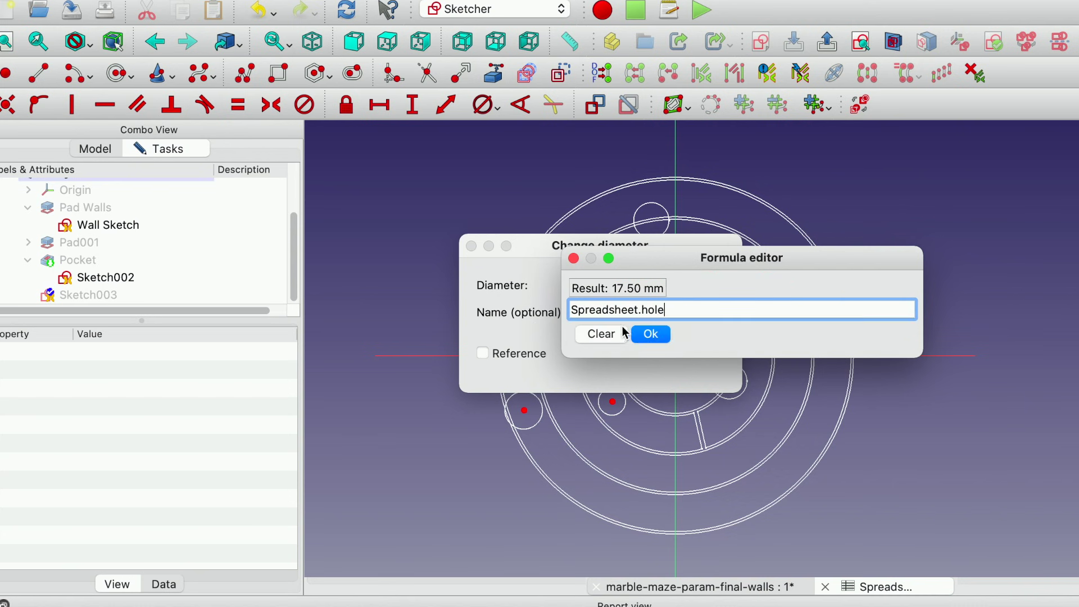
click(652, 334)
click(691, 372)
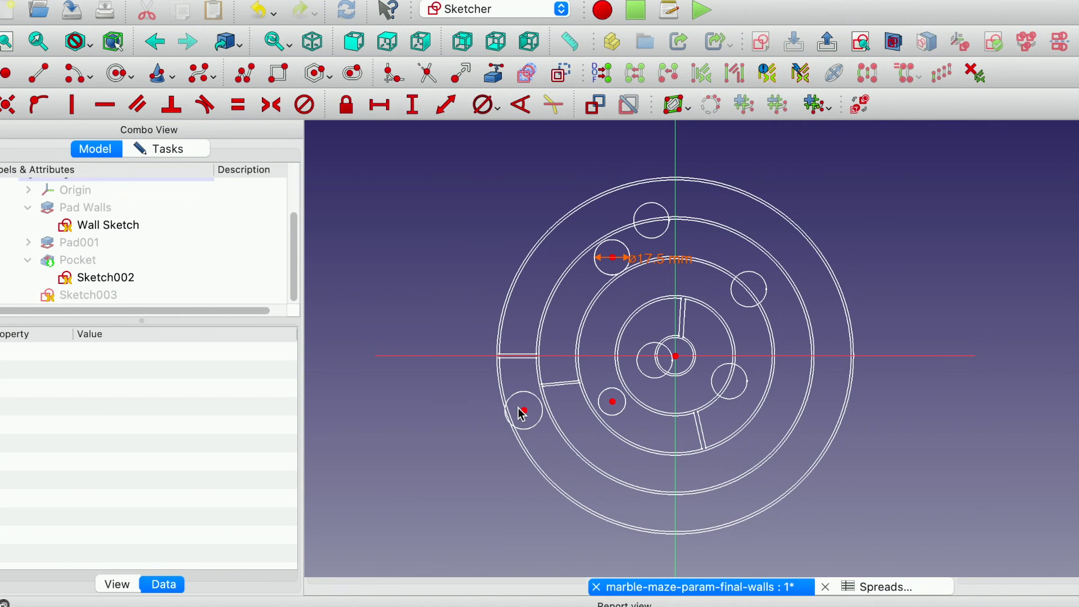
Step: Apply an equal constraint to the three new circles in the outermost, second and third corridors
click(605, 275)
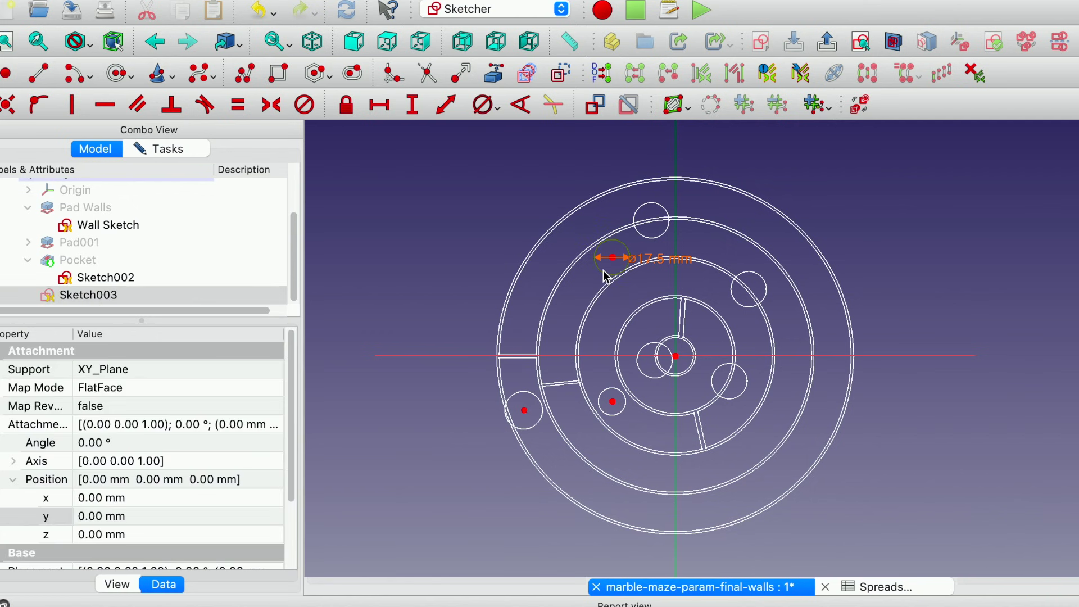
click(525, 400)
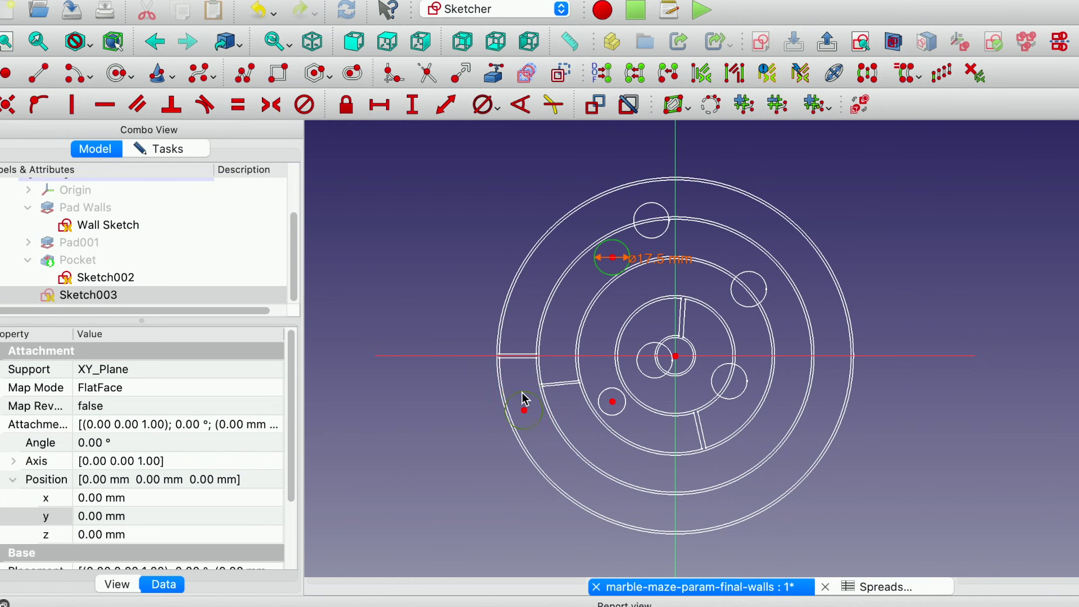
click(623, 411)
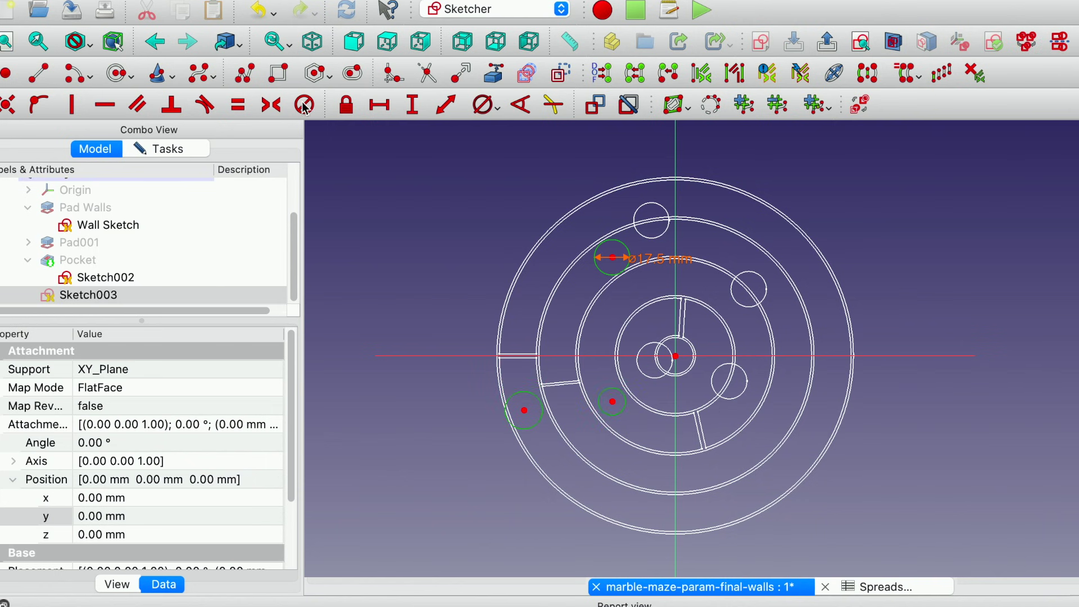
click(239, 105)
Step: Nudge the outermost circle slightly inward within its corridor and close the sketch
drag(526, 411, 529, 416)
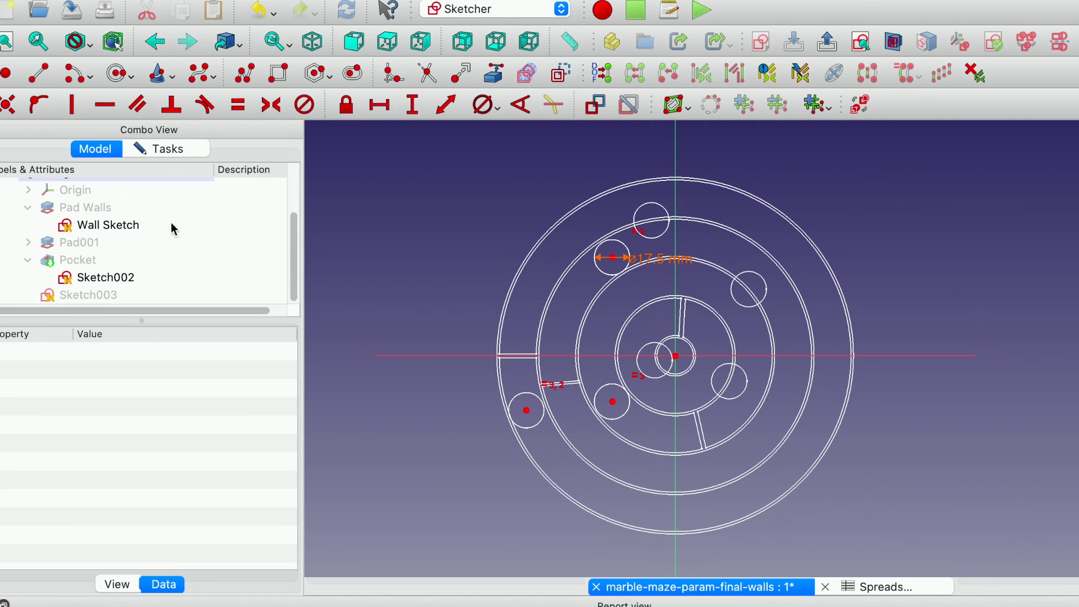
click(168, 149)
click(145, 190)
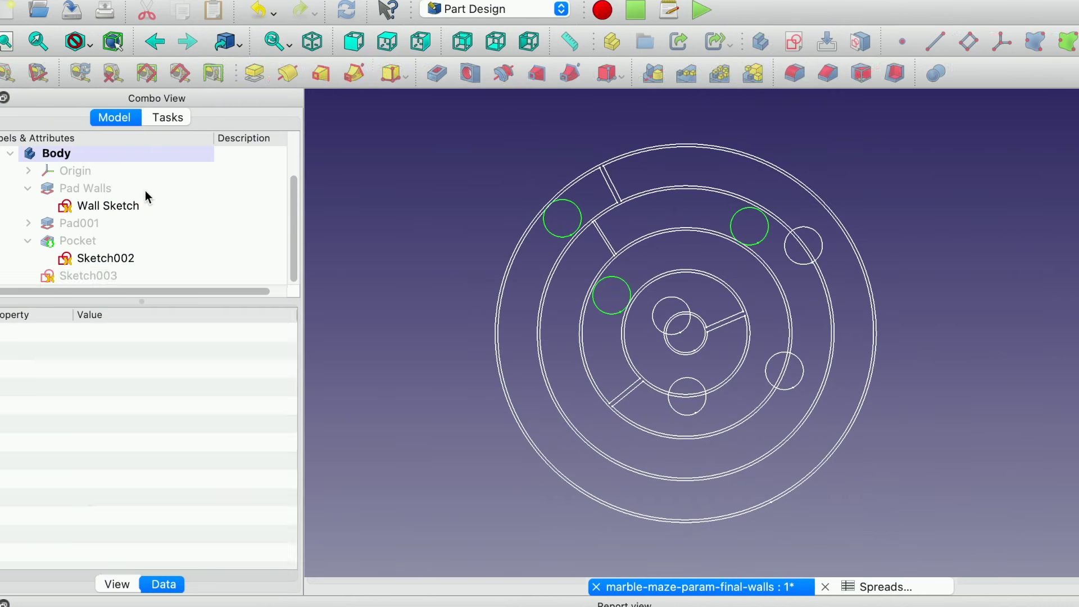
Step: Cut the three circles of Sketch003 through the maze floor with a reversed 5 mm Pocket
click(559, 237)
click(559, 237)
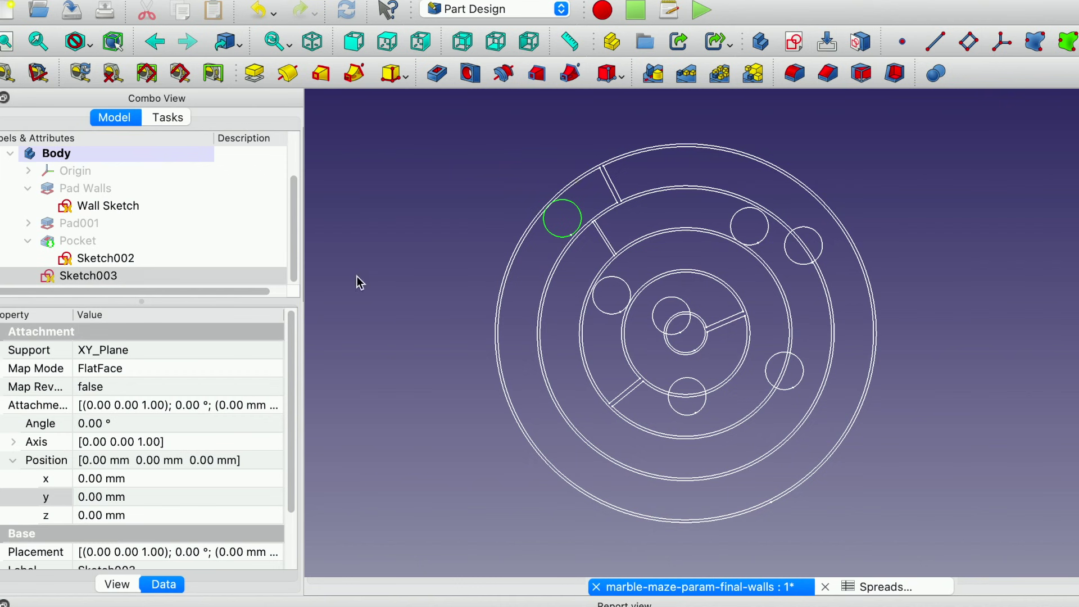
click(178, 122)
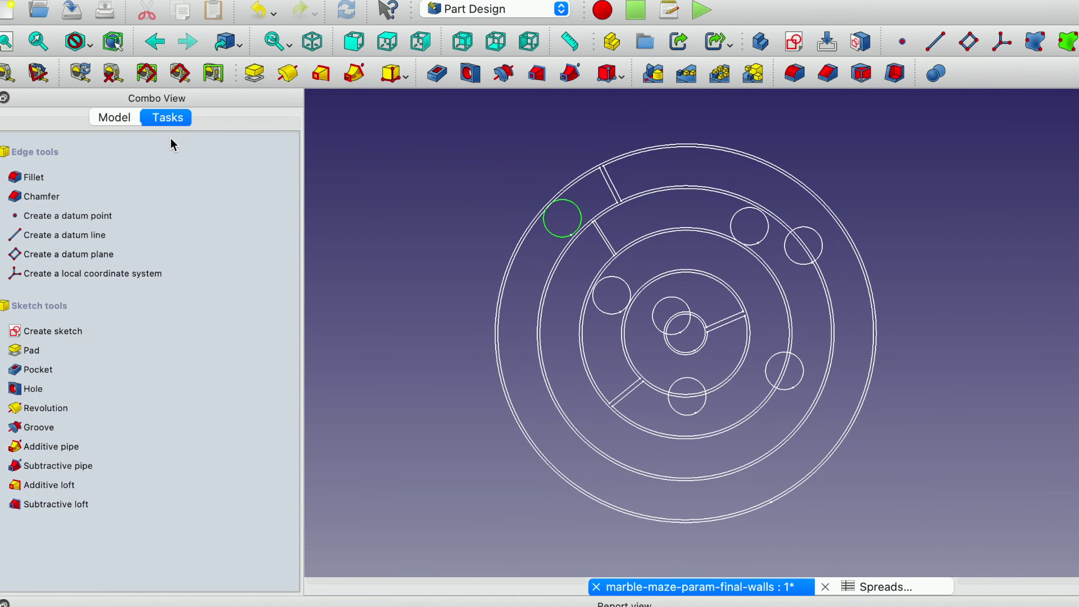
click(39, 371)
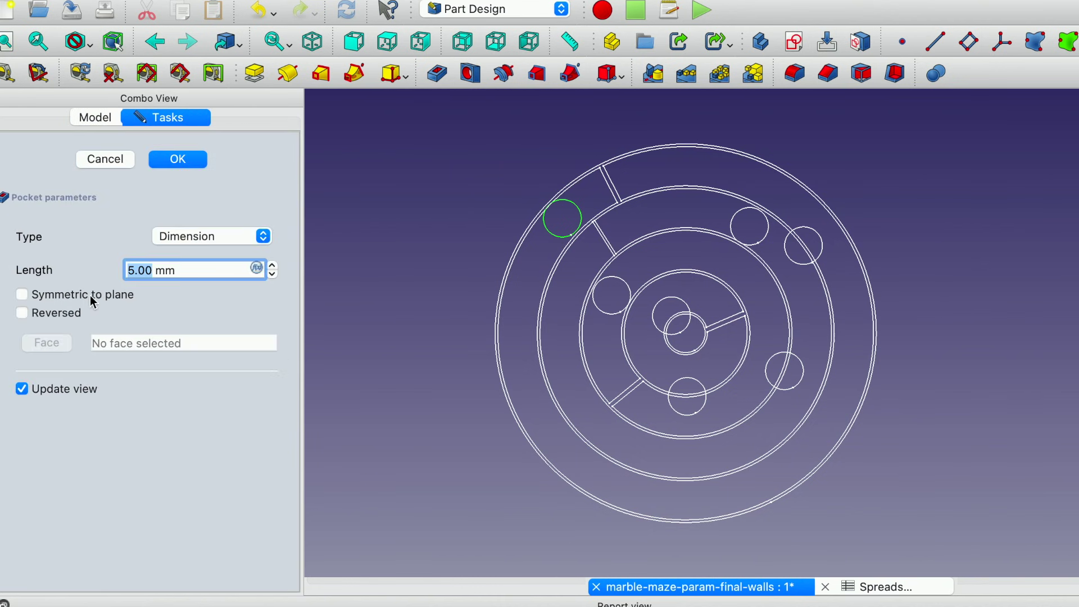
click(24, 313)
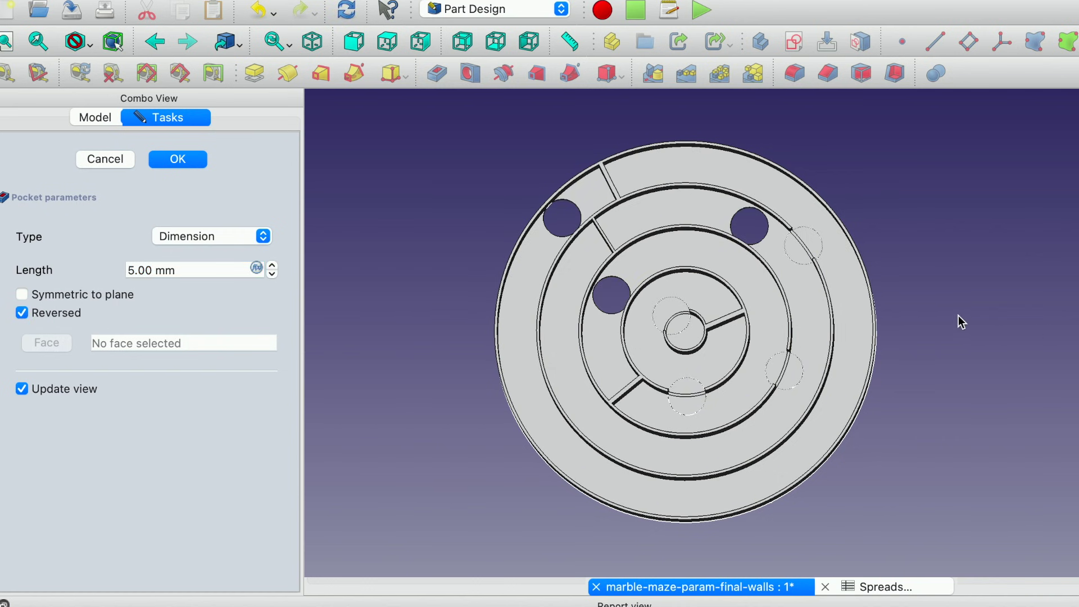
click(179, 162)
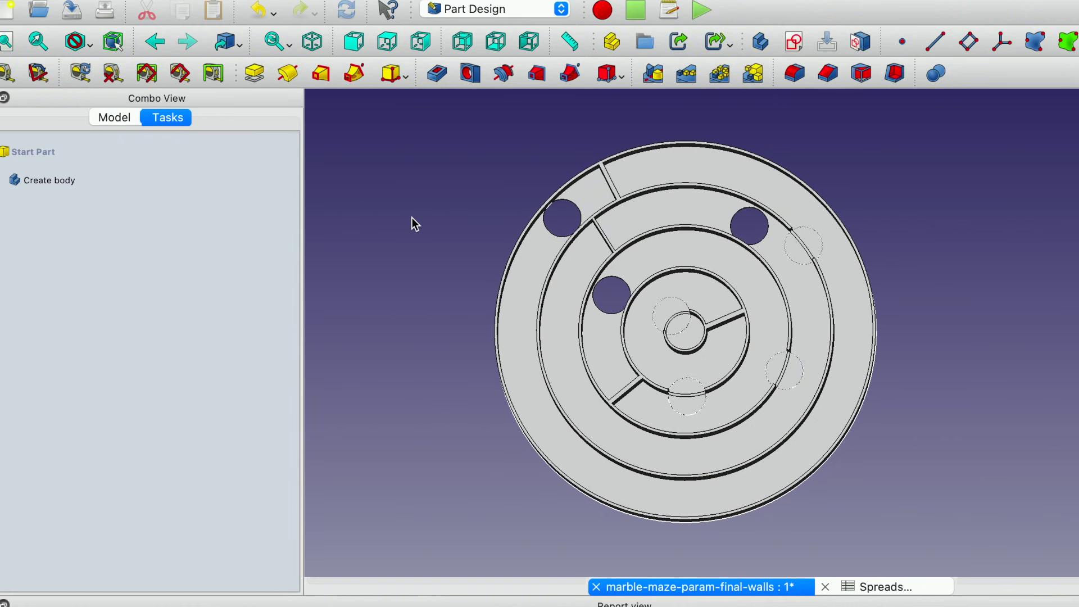